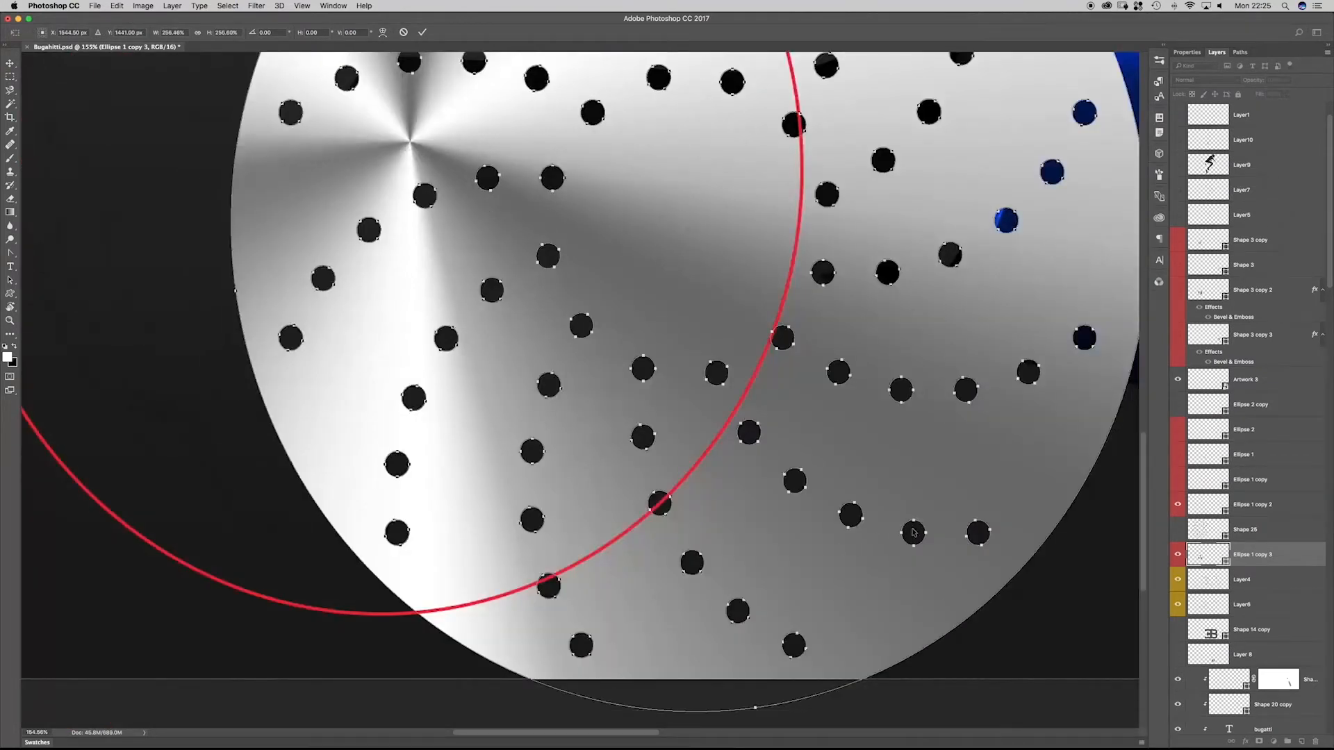
- Try resizing the perforated metal disc on the Ellipse 1 copy 3 layer down and back up with Free Transform
{"action": "key", "text": "Return"}
{"action": "left_click_drag", "start_coordinate": [907, 548], "coordinate": [993, 556]}
{"action": "left_click_drag", "start_coordinate": [984, 505], "coordinate": [861, 467]}
{"action": "key", "text": "ctrl+t"}
{"action": "left_click_drag", "start_coordinate": [1115, 599], "coordinate": [678, 139]}
{"action": "key", "text": "Return"}
{"action": "key", "text": "ctrl+t"}
{"action": "left_click_drag", "start_coordinate": [679, 138], "coordinate": [1096, 550]}
{"action": "key", "text": "Return"}
- Undo the recent resizing and repositioning of the perforated disc
{"action": "mouse_move", "coordinate": [940, 408]}
{"action": "left_mouse_down"}
{"action": "mouse_move", "coordinate": [1056, 443]}
{"action": "mouse_move", "coordinate": [955, 397]}
{"action": "left_mouse_up"}
{"action": "key", "text": "super+alt+z"}
{"action": "key", "text": "super+alt+z"}
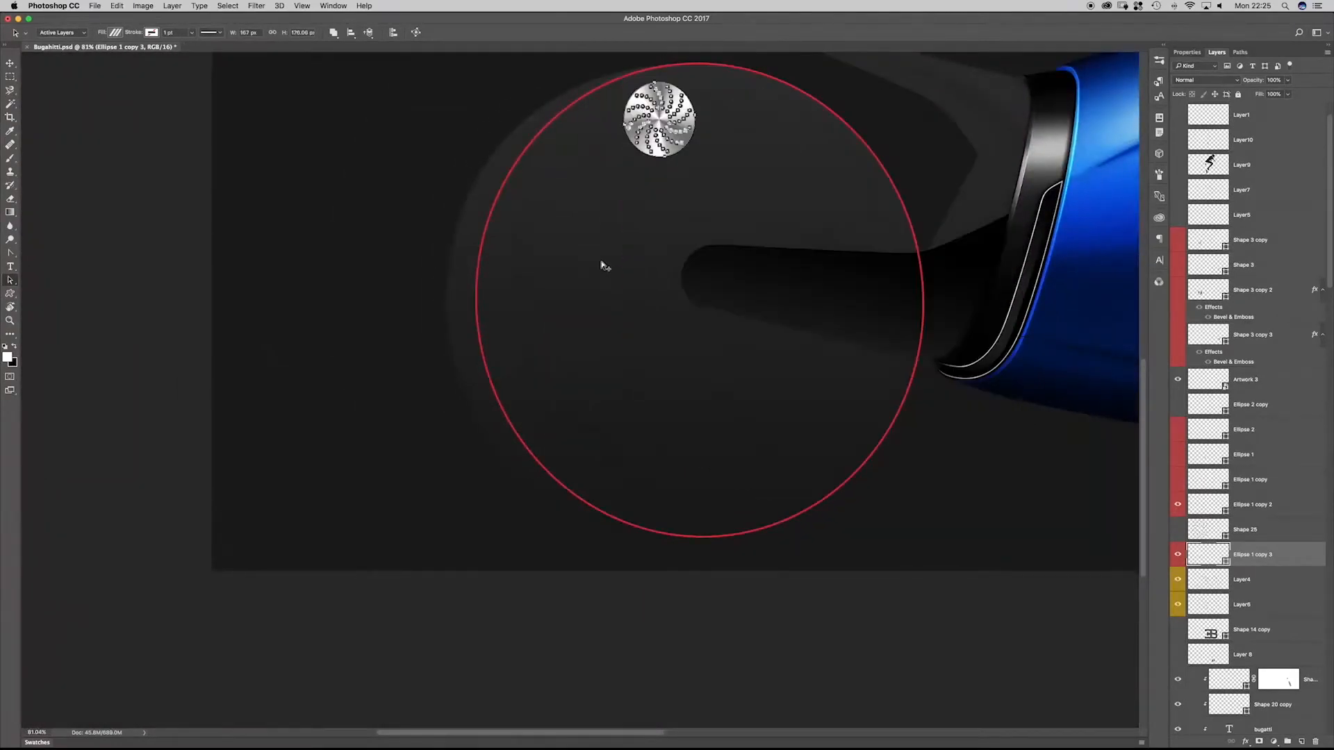
{"action": "key", "text": "super+shift+z"}
{"action": "key", "text": "super+alt+z"}
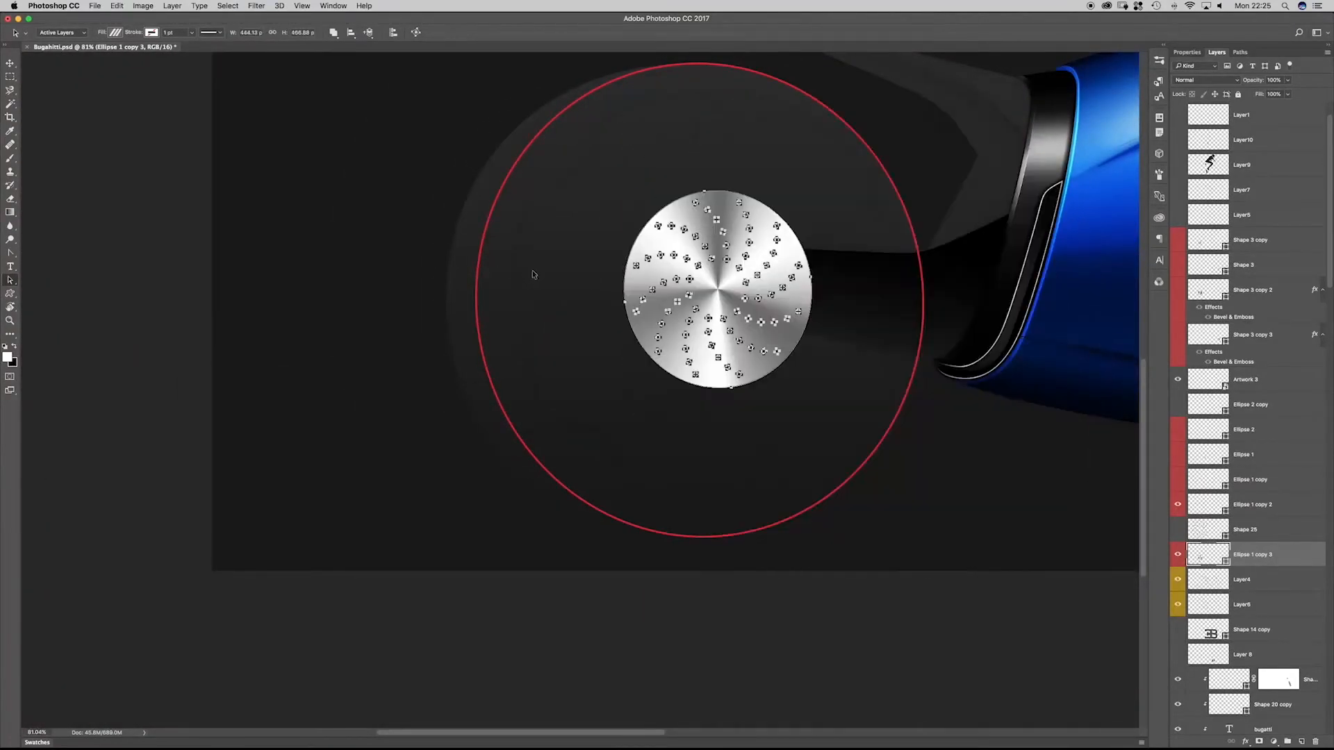
- Try moving individual holes in the disc's upper spiral arm, and undo those moves
{"action": "left_click_drag", "start_coordinate": [766, 291], "coordinate": [441, 256]}
{"action": "left_click_drag", "start_coordinate": [333, 221], "coordinate": [368, 227]}
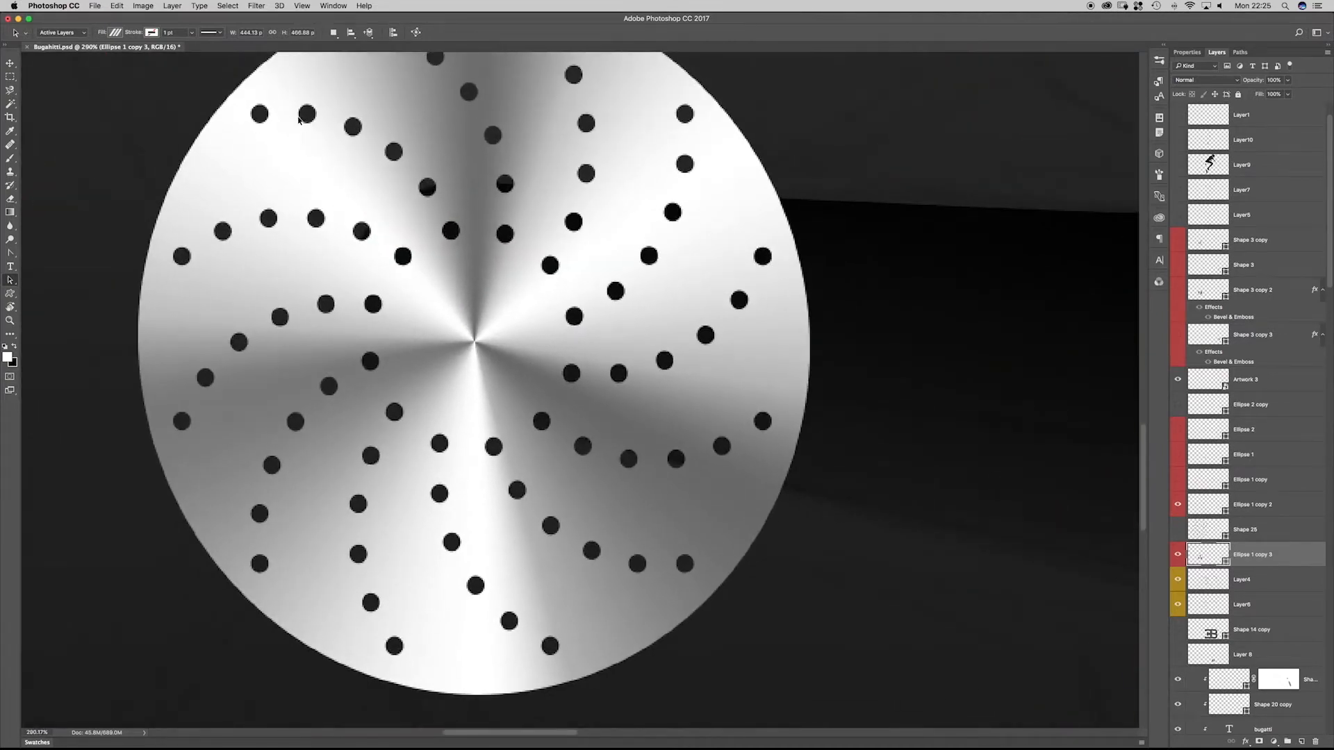
{"action": "left_click_drag", "start_coordinate": [310, 125], "coordinate": [386, 113]}
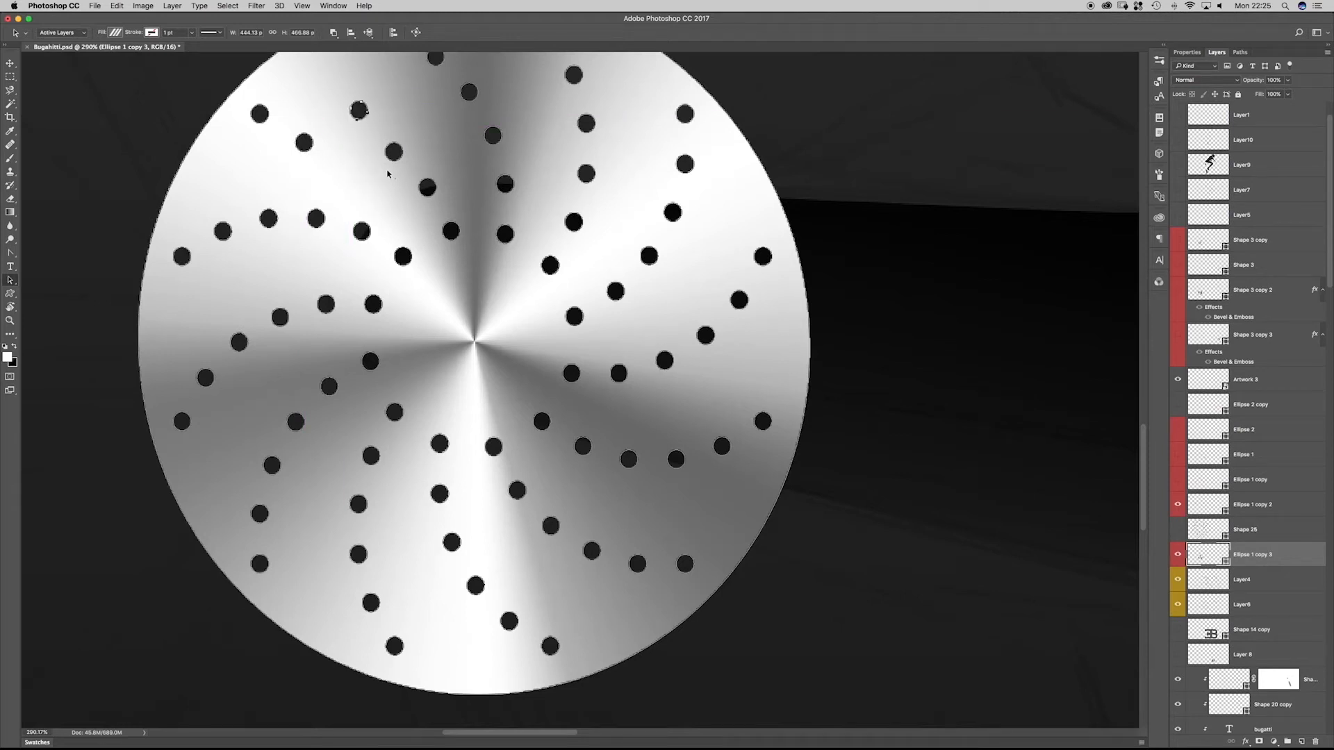
{"action": "key", "text": "super+alt+z"}
{"action": "key", "text": "super+alt+z"}
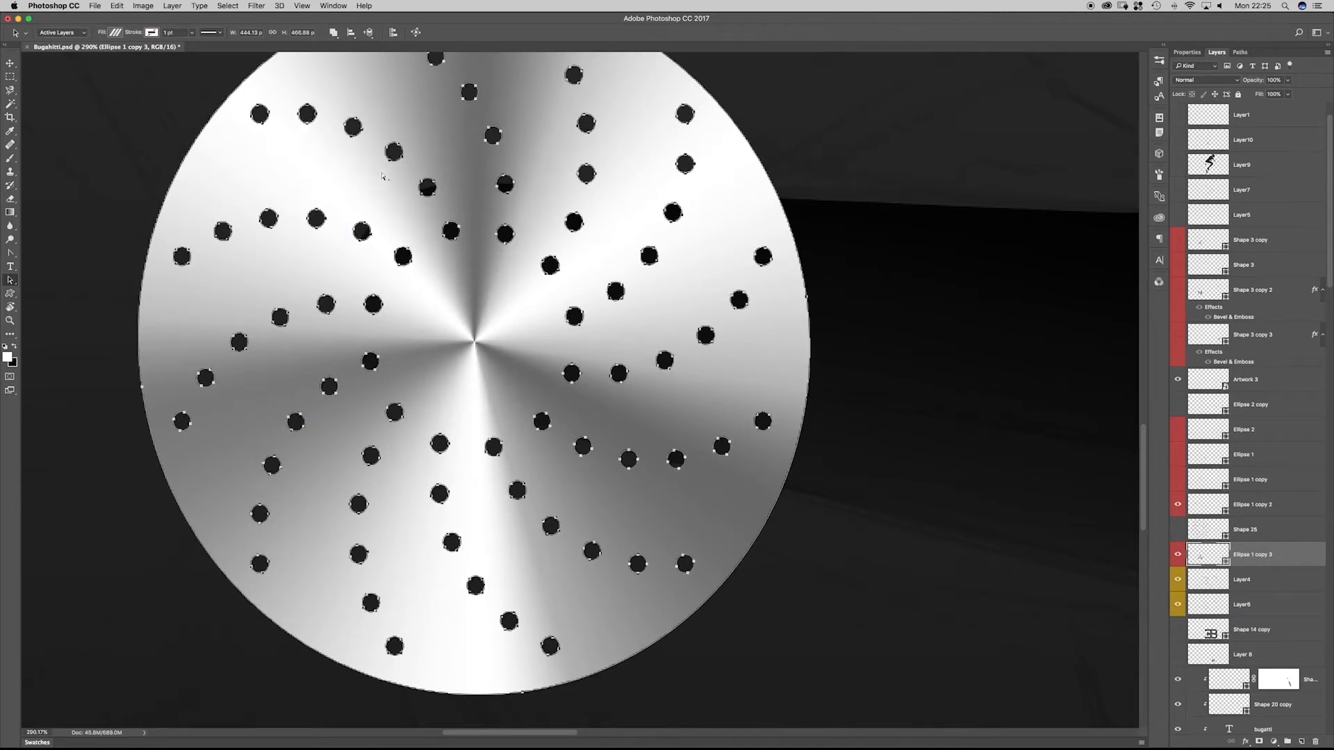
- Deselect the disc's paths and hide the Ellipse 1 copy 3 layer
{"action": "left_click", "coordinate": [117, 168]}
{"action": "scroll", "coordinate": [491, 247], "scroll_direction": "down", "scroll_amount": 3}
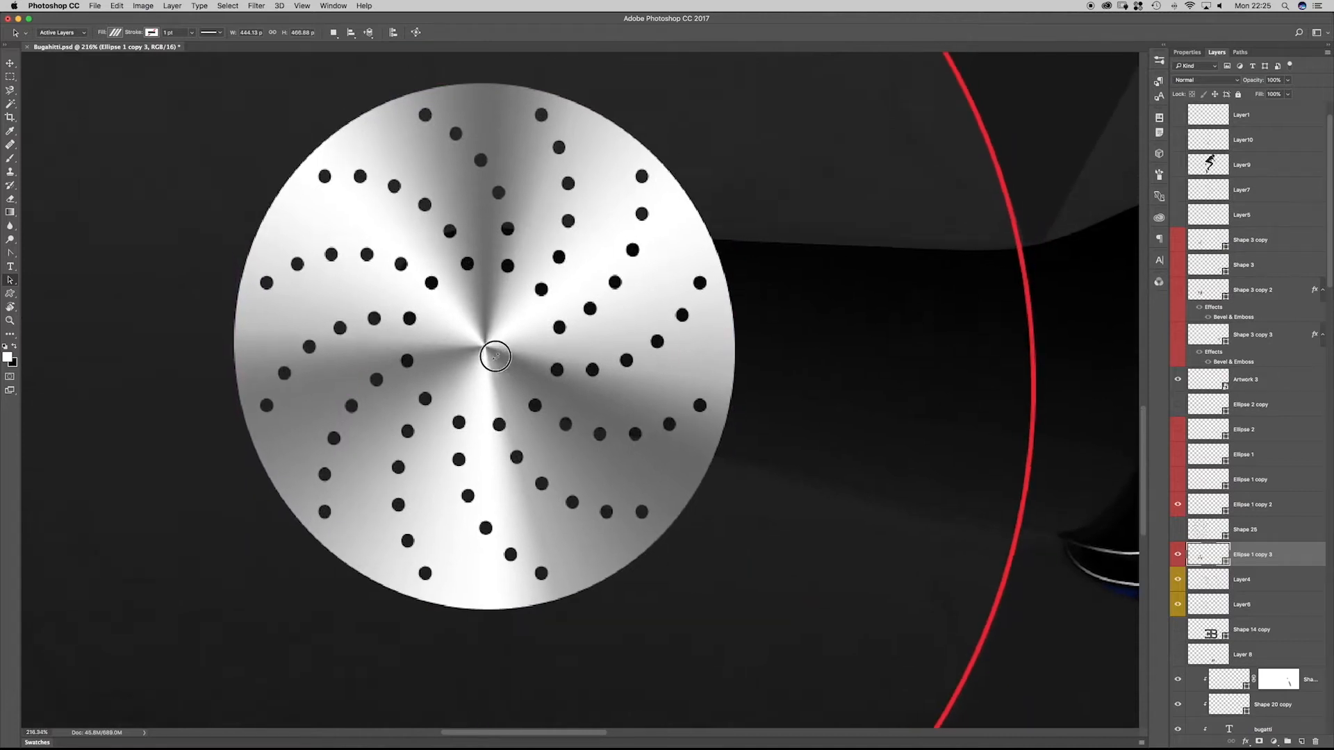
{"action": "left_click_drag", "start_coordinate": [496, 355], "coordinate": [516, 375]}
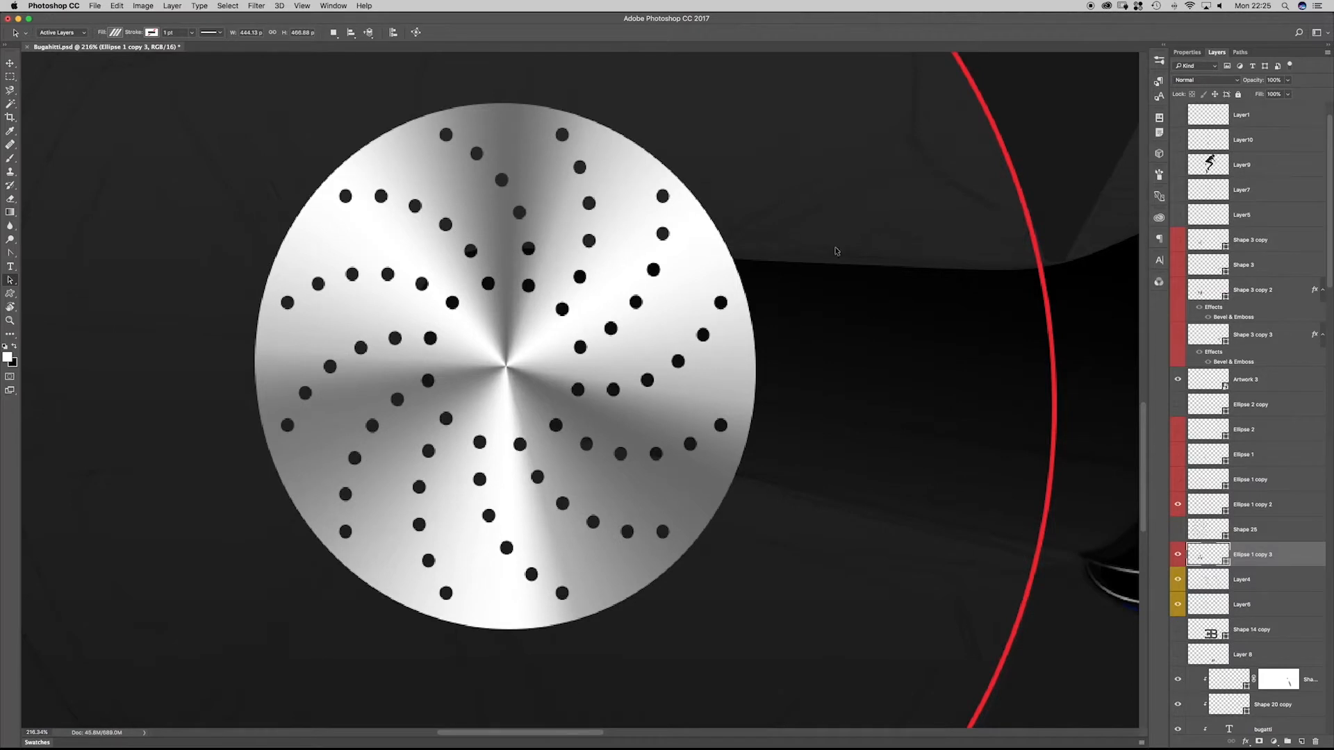
{"action": "scroll", "coordinate": [836, 251], "scroll_direction": "down", "scroll_amount": 3}
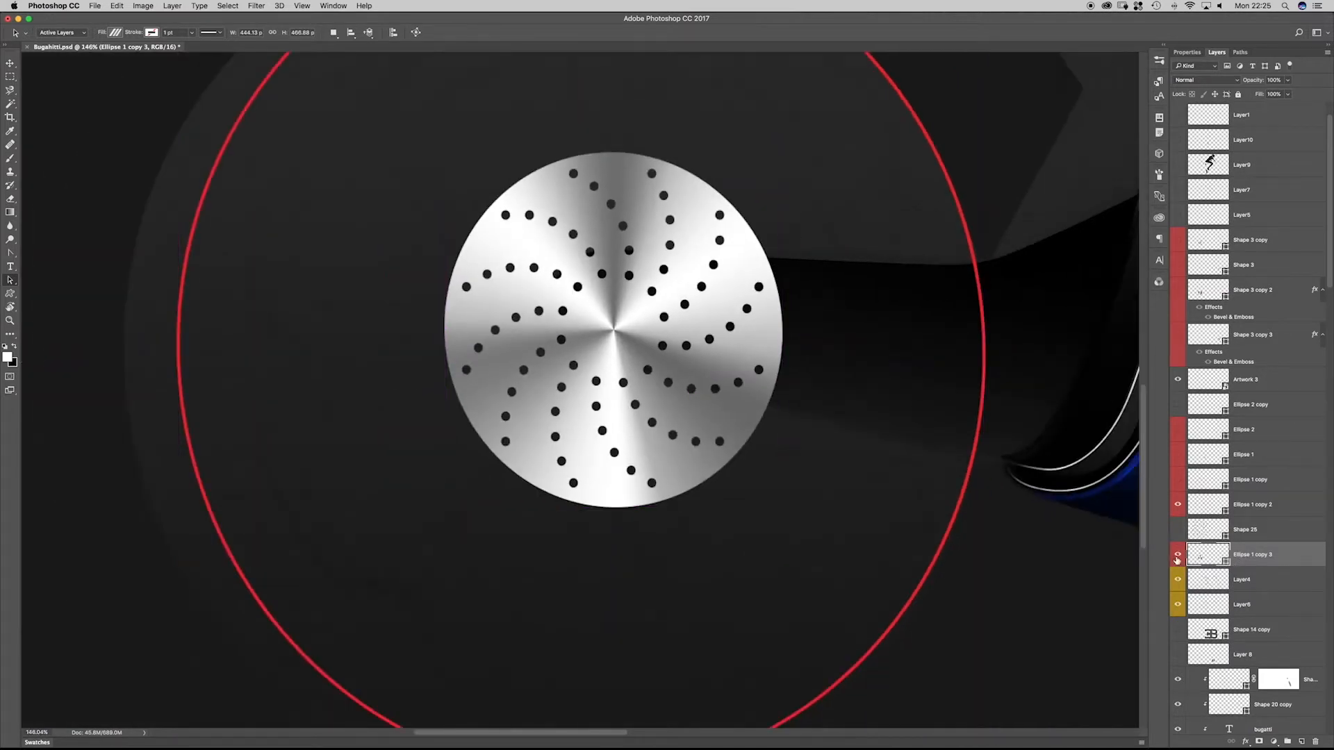
{"action": "left_click", "coordinate": [1178, 554]}
{"action": "scroll", "coordinate": [759, 278], "scroll_direction": "down", "scroll_amount": 3}
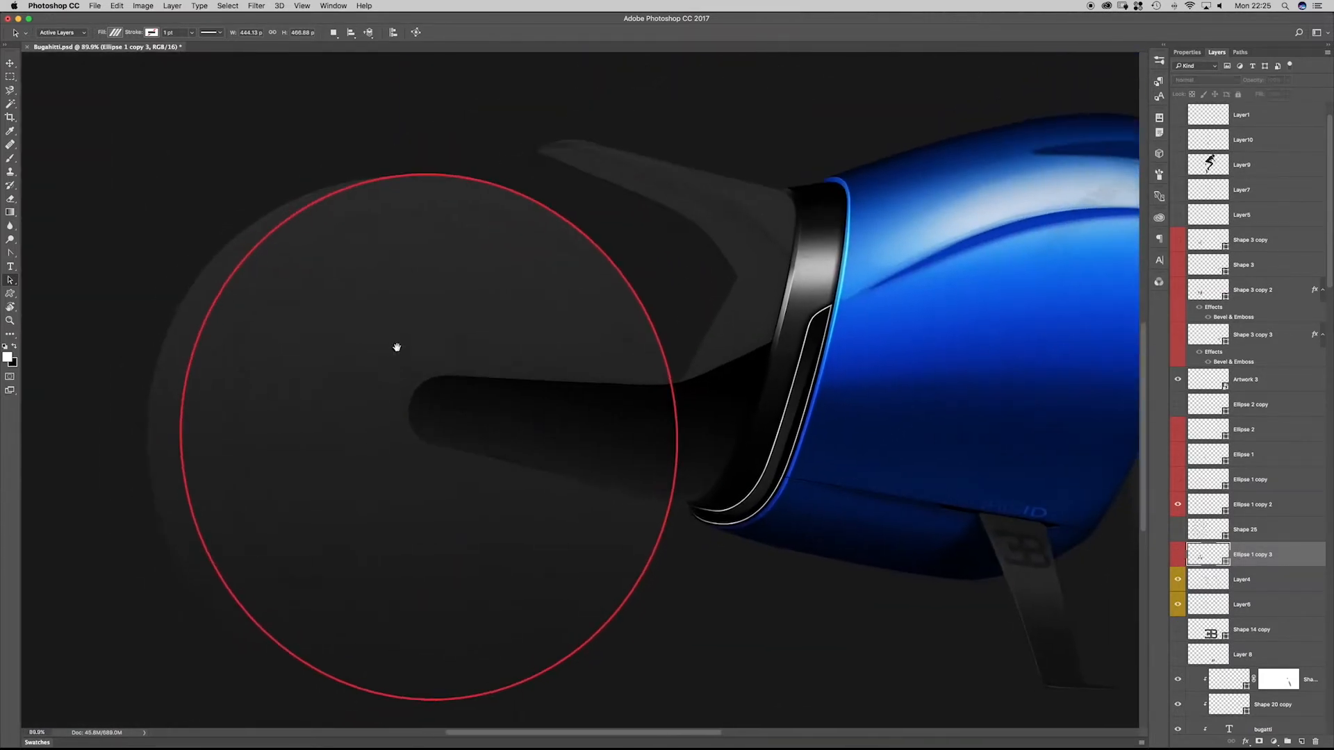
- Switch to Illustrator and deselect the existing spiral circle pattern
{"action": "key", "text": "super+Tab"}
{"action": "key", "text": "super+Tab"}
{"action": "key", "text": "super+Tab"}
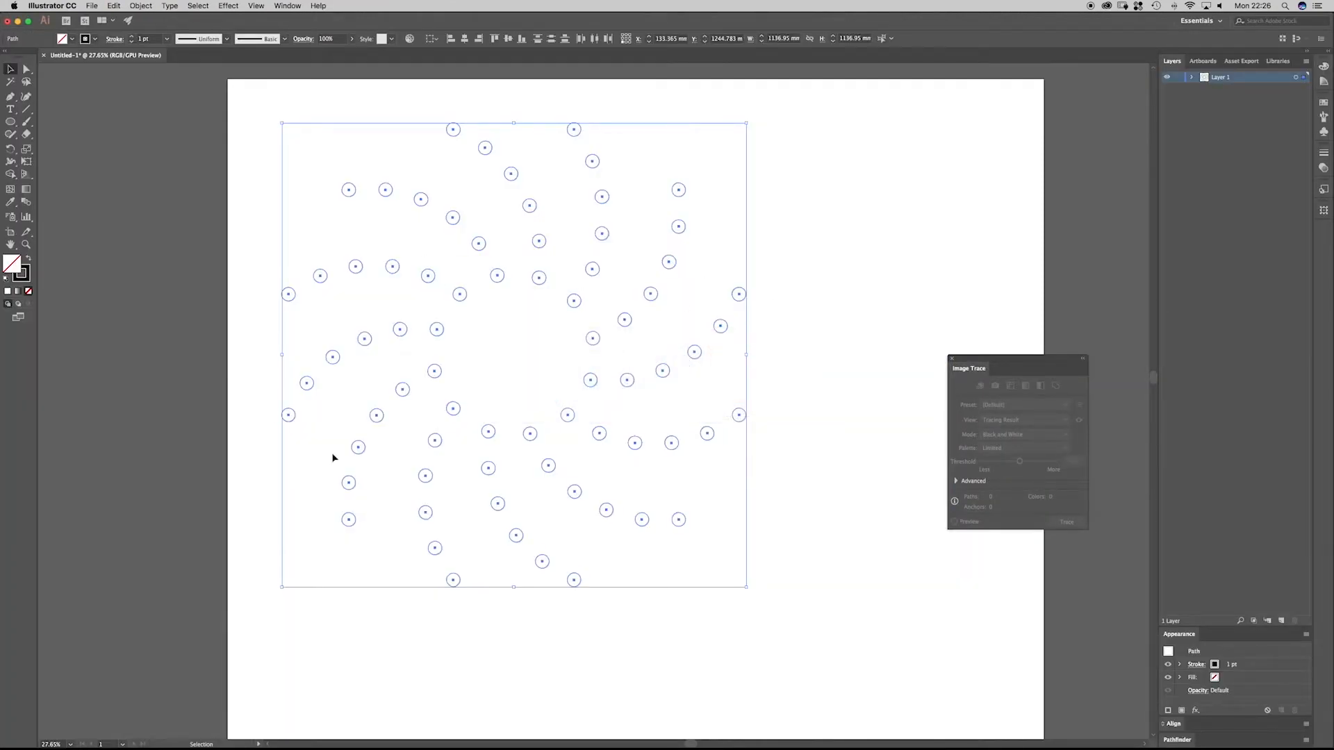
{"action": "left_click", "coordinate": [1128, 186]}
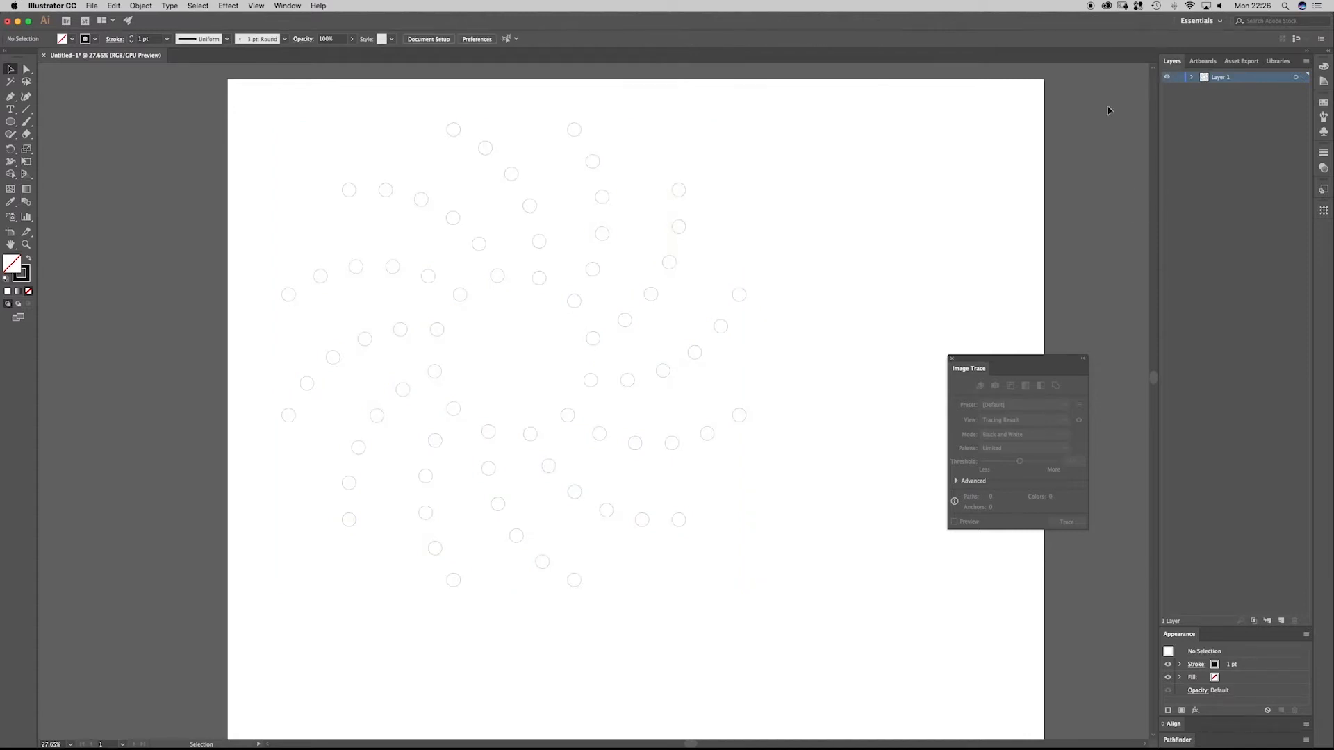
- Lock Layer 1, add a new layer, and draw a circle about 61 mm in diameter at the pattern's centre
{"action": "left_click", "coordinate": [11, 122]}
{"action": "left_click_drag", "start_coordinate": [509, 342], "coordinate": [528, 360]}
{"action": "key", "text": "super+z"}
{"action": "left_click", "coordinate": [1178, 77]}
{"action": "left_click", "coordinate": [1281, 617]}
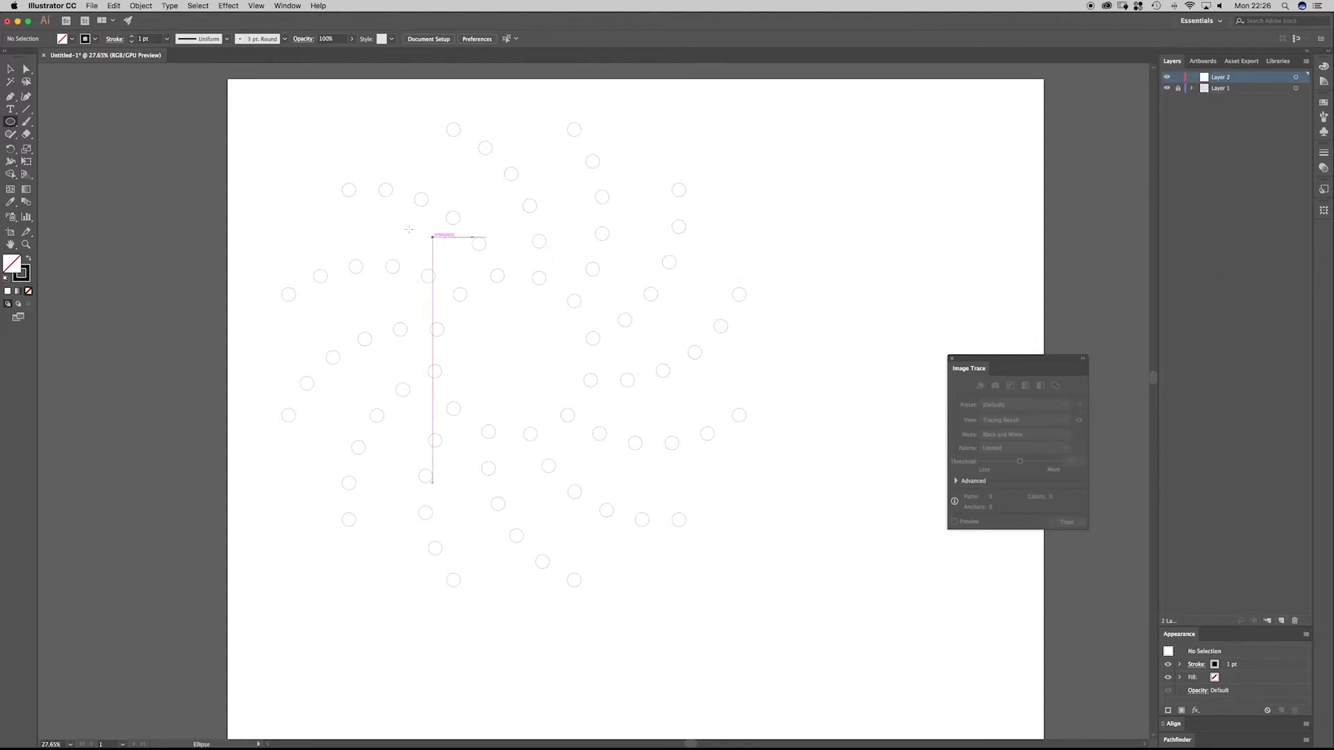
{"action": "left_click_drag", "start_coordinate": [504, 338], "coordinate": [530, 364]}
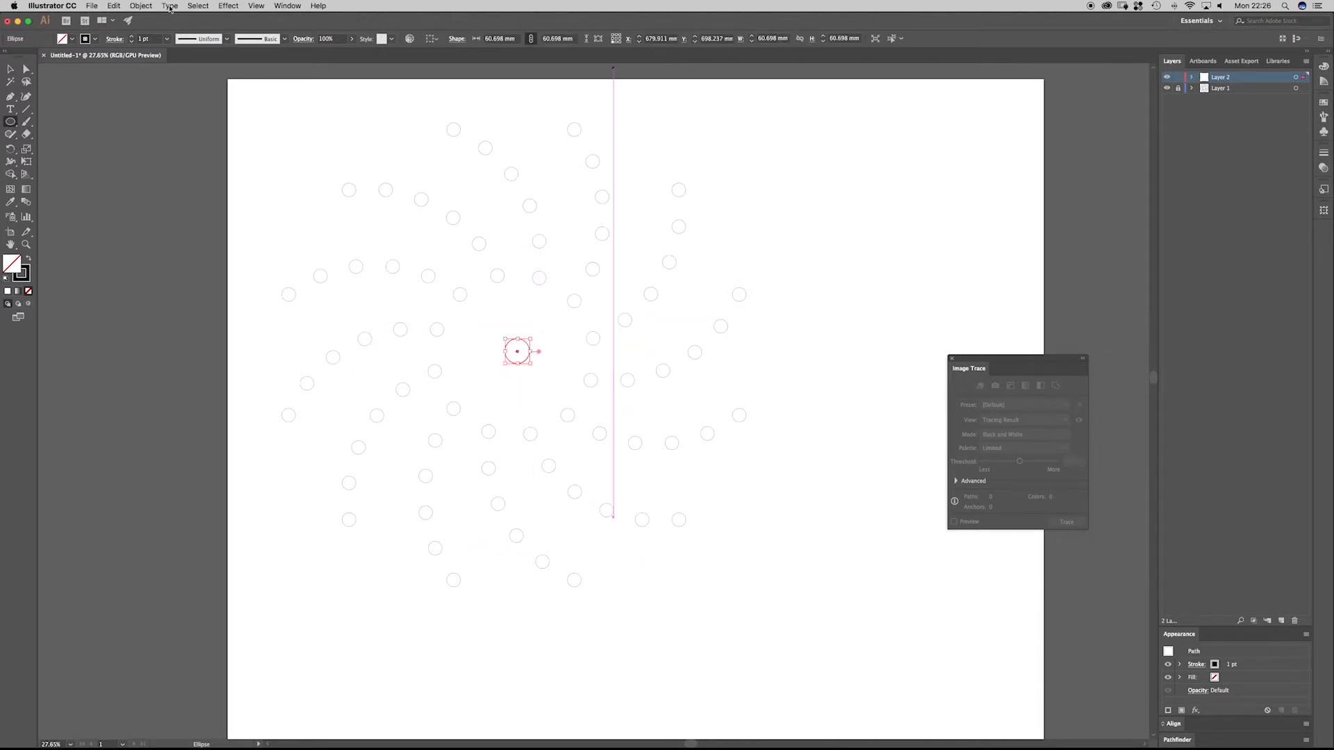
- Start a Distort & Transform Transform effect on the circle and set its horizontal move to 90 mm
{"action": "left_click", "coordinate": [230, 6]}
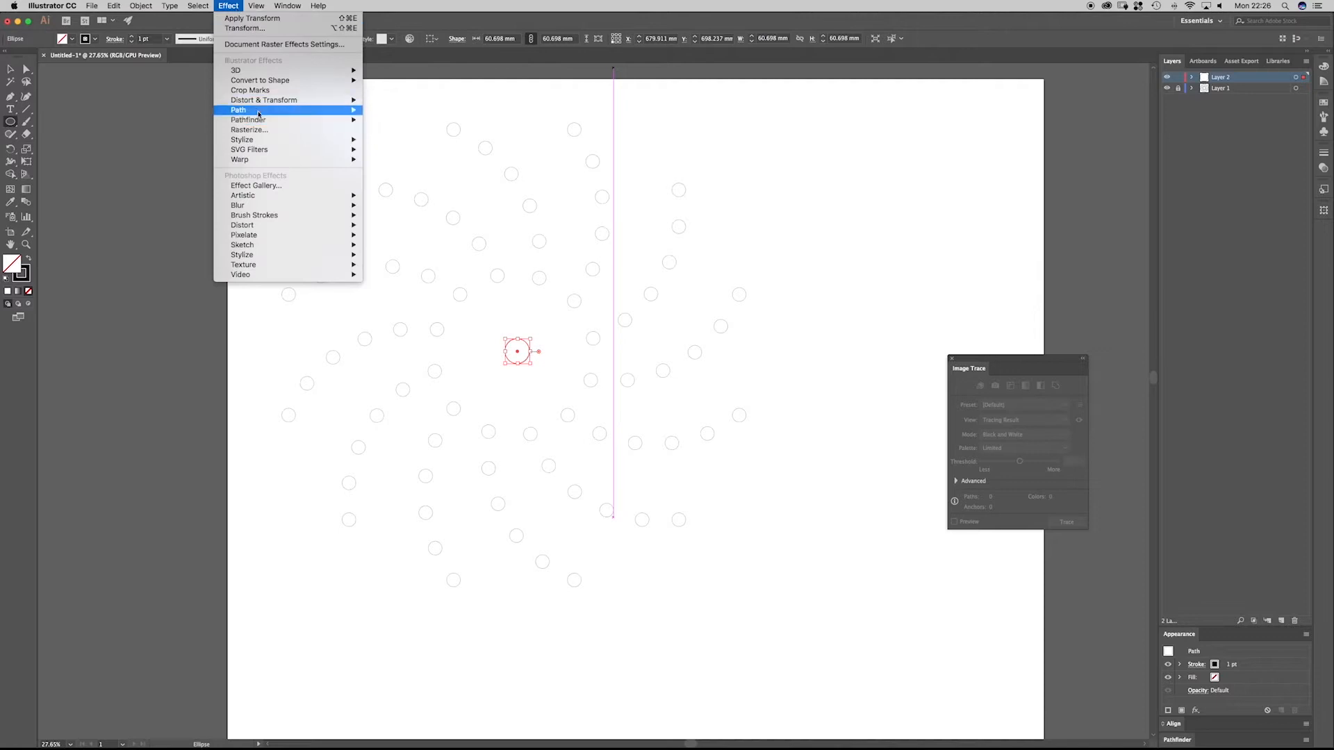
{"action": "mouse_move", "coordinate": [261, 105]}
{"action": "left_click", "coordinate": [384, 130]}
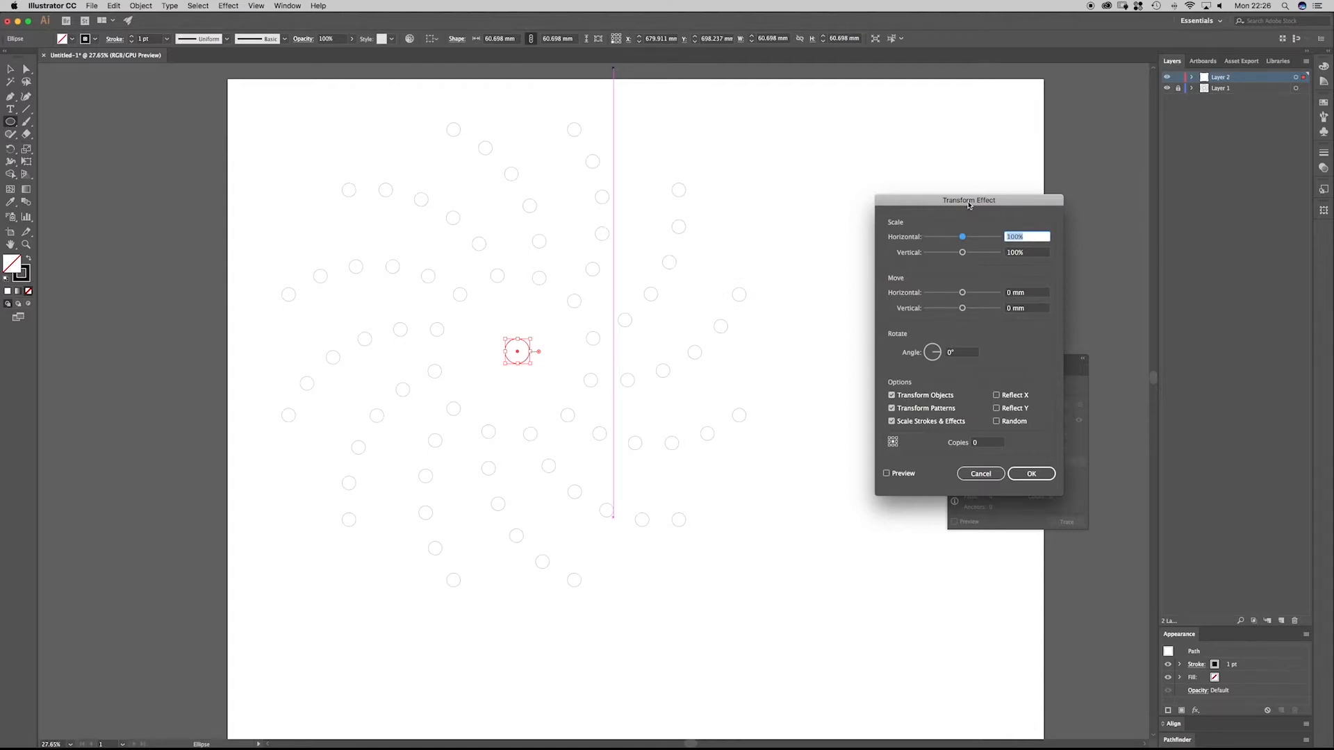
{"action": "left_click_drag", "start_coordinate": [965, 198], "coordinate": [771, 155]}
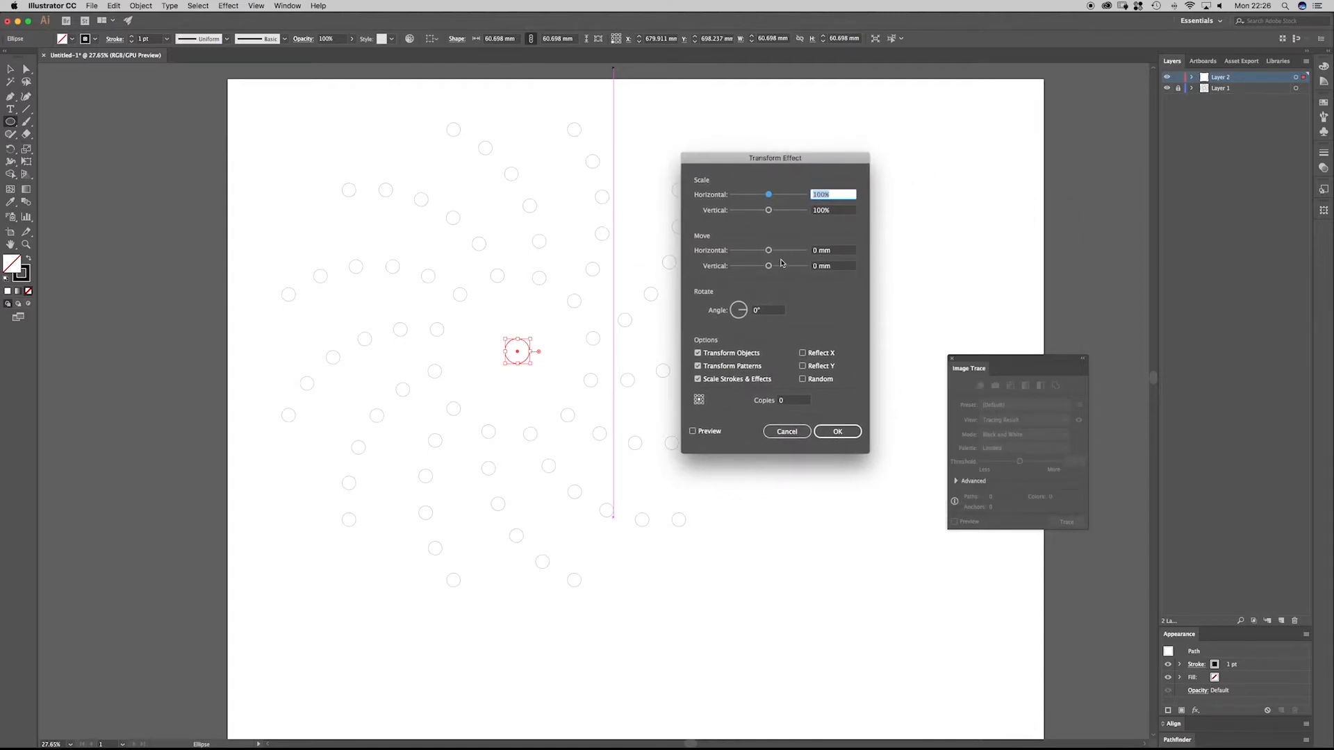
{"action": "key", "text": "Tab"}
{"action": "key", "text": "Tab"}
{"action": "type", "text": "90"}
{"action": "key", "text": "Tab"}
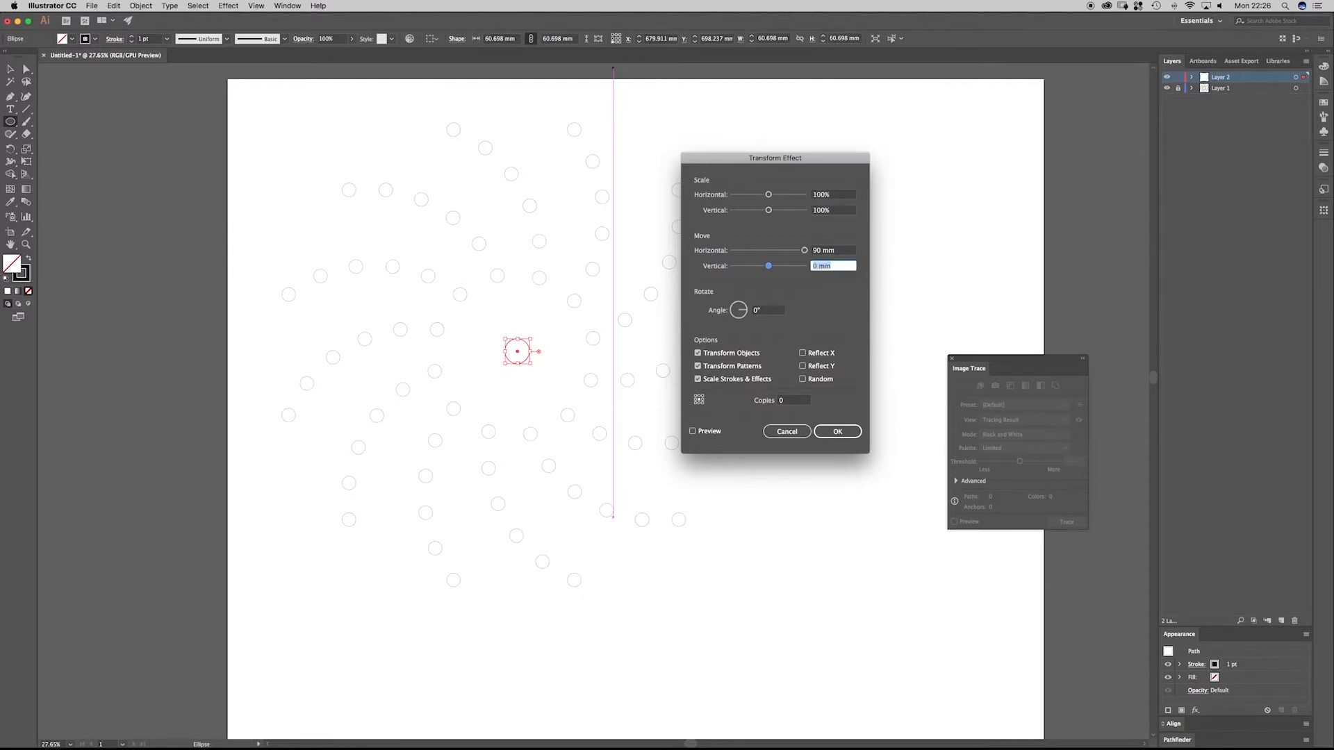
- Set the Transform effect to 9 copies with preview on, keeping the artwork unobstructed by the dialog
{"action": "key", "text": "Tab"}
{"action": "key", "text": "Tab"}
{"action": "key", "text": "Tab"}
{"action": "key", "text": "space"}
{"action": "left_click_drag", "start_coordinate": [775, 158], "coordinate": [1114, 113]}
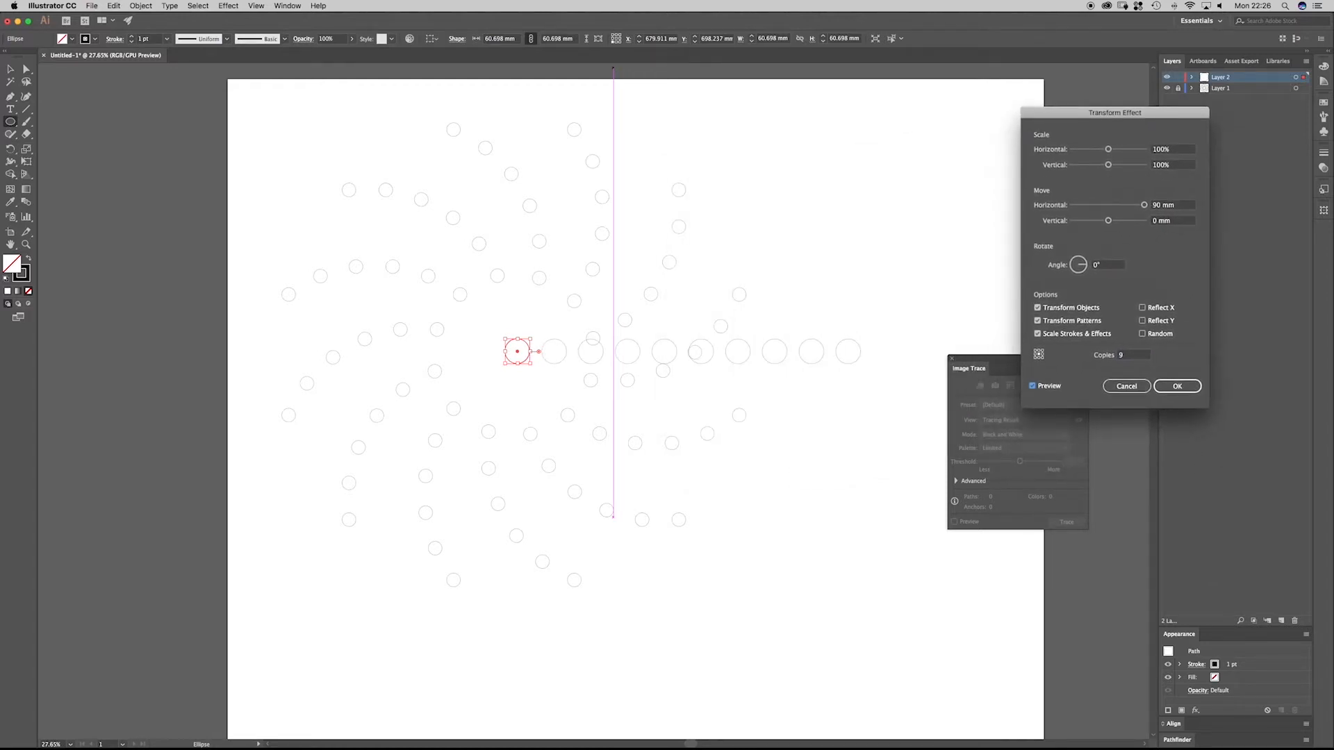
- Set the Transform effect's rotation angle to 10° and copies to 10, and apply it
{"action": "left_click", "coordinate": [1107, 265]}
{"action": "key", "text": "Up"}
{"action": "key", "text": "Up"}
{"action": "key", "text": "Up"}
{"action": "key", "text": "Up"}
{"action": "key", "text": "Up"}
{"action": "key", "text": "Up"}
{"action": "key", "text": "Up"}
{"action": "key", "text": "Up"}
{"action": "key", "text": "Up"}
{"action": "key", "text": "Up"}
{"action": "key", "text": "Up"}
{"action": "key", "text": "Tab"}
{"action": "type", "text": "10"}
{"action": "key", "text": "Return"}
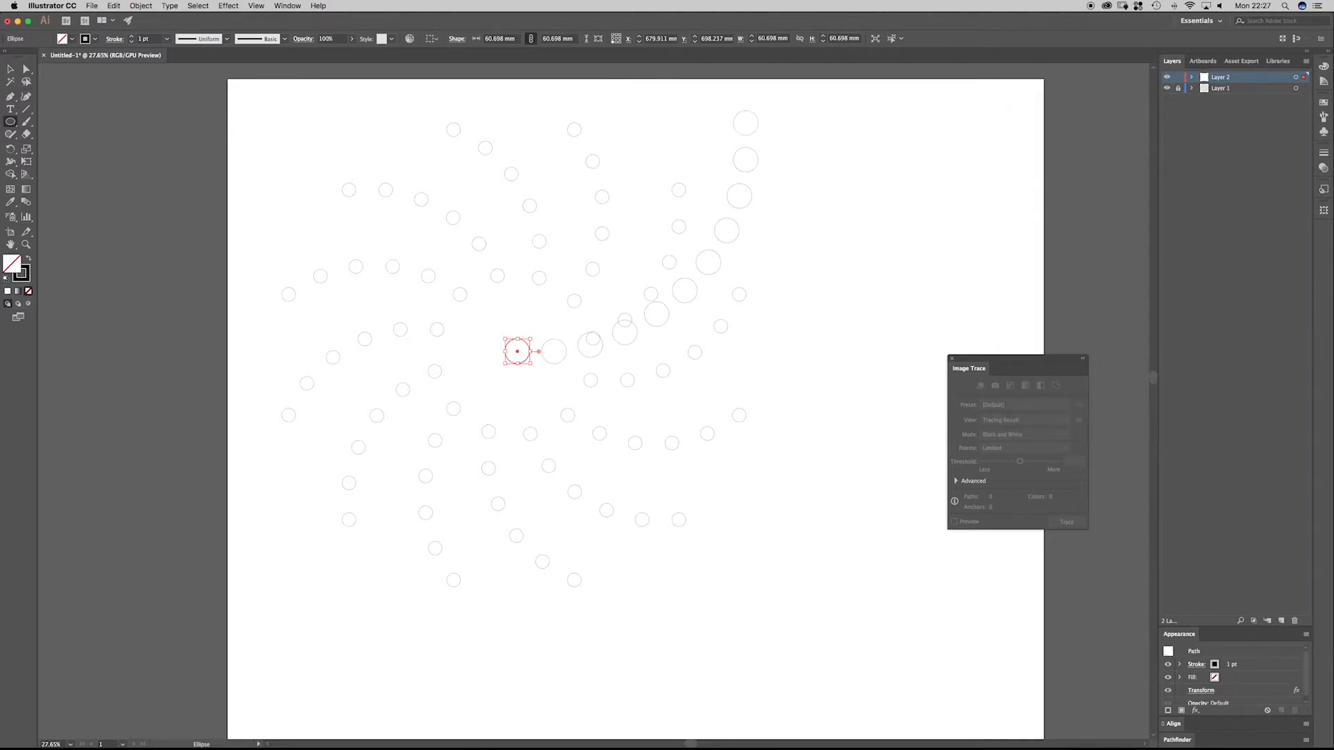
- Move the source circle down and to the right, and hide Layer 1
{"action": "key", "text": "a"}
{"action": "left_click_drag", "start_coordinate": [505, 352], "coordinate": [564, 421]}
{"action": "left_click", "coordinate": [1166, 87]}
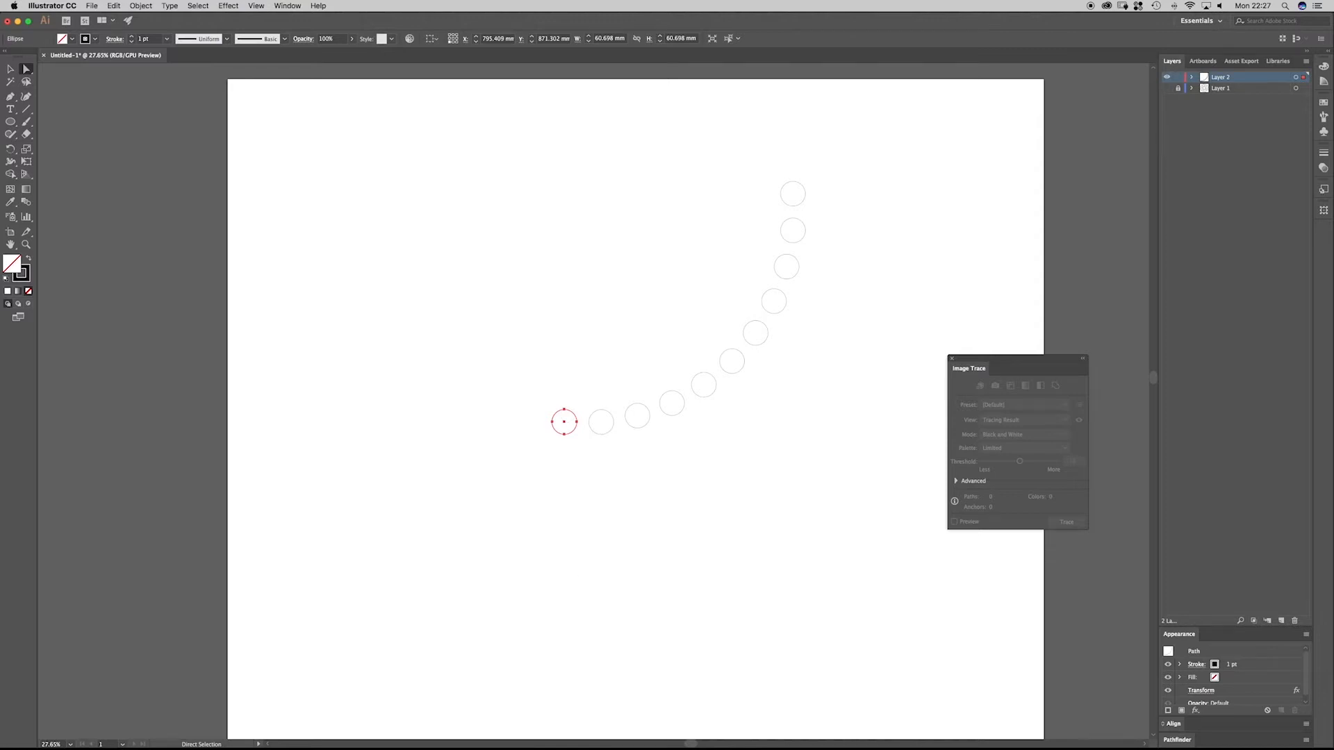
- Rotate the source circle so its bounding box forms a diamond, and scale it to about 31.5 mm in diameter
{"action": "key", "text": "v"}
{"action": "left_click_drag", "start_coordinate": [579, 408], "coordinate": [572, 405]}
{"action": "key", "text": "super+z"}
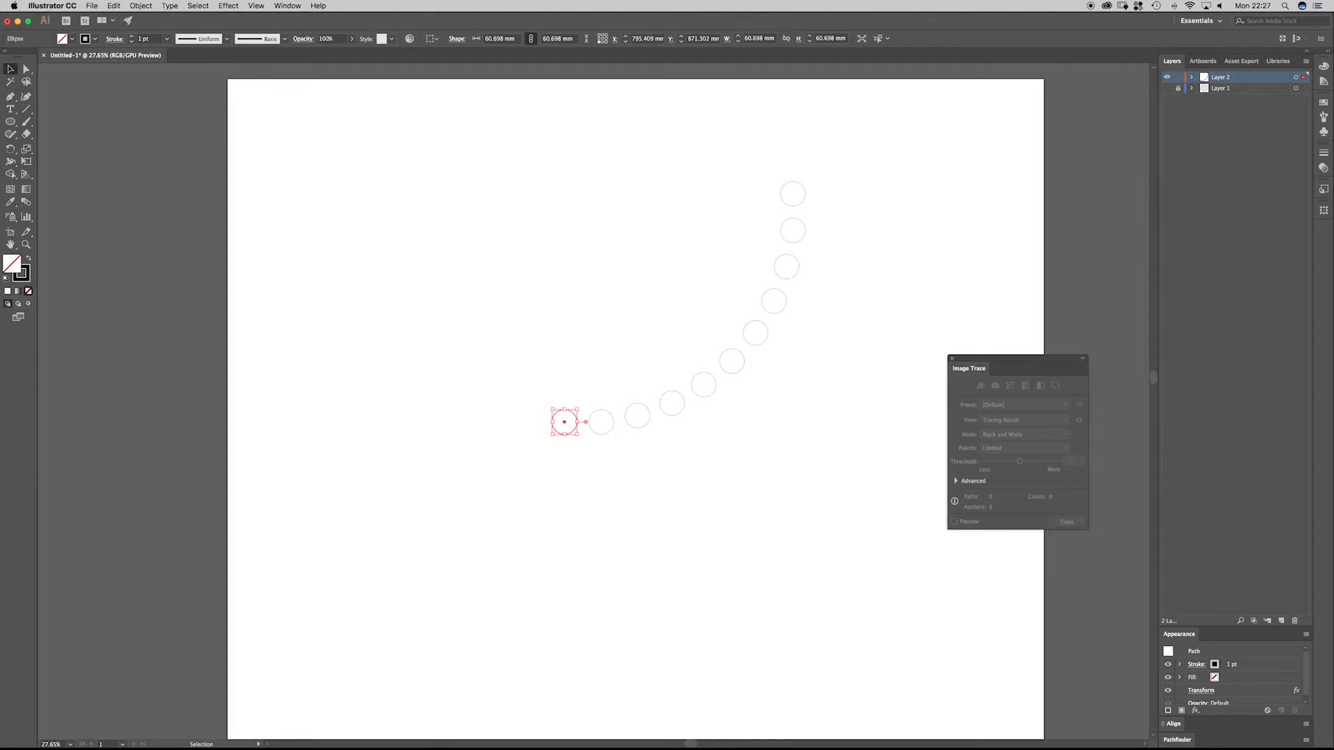
{"action": "key", "text": "z"}
{"action": "left_click", "coordinate": [544, 402]}
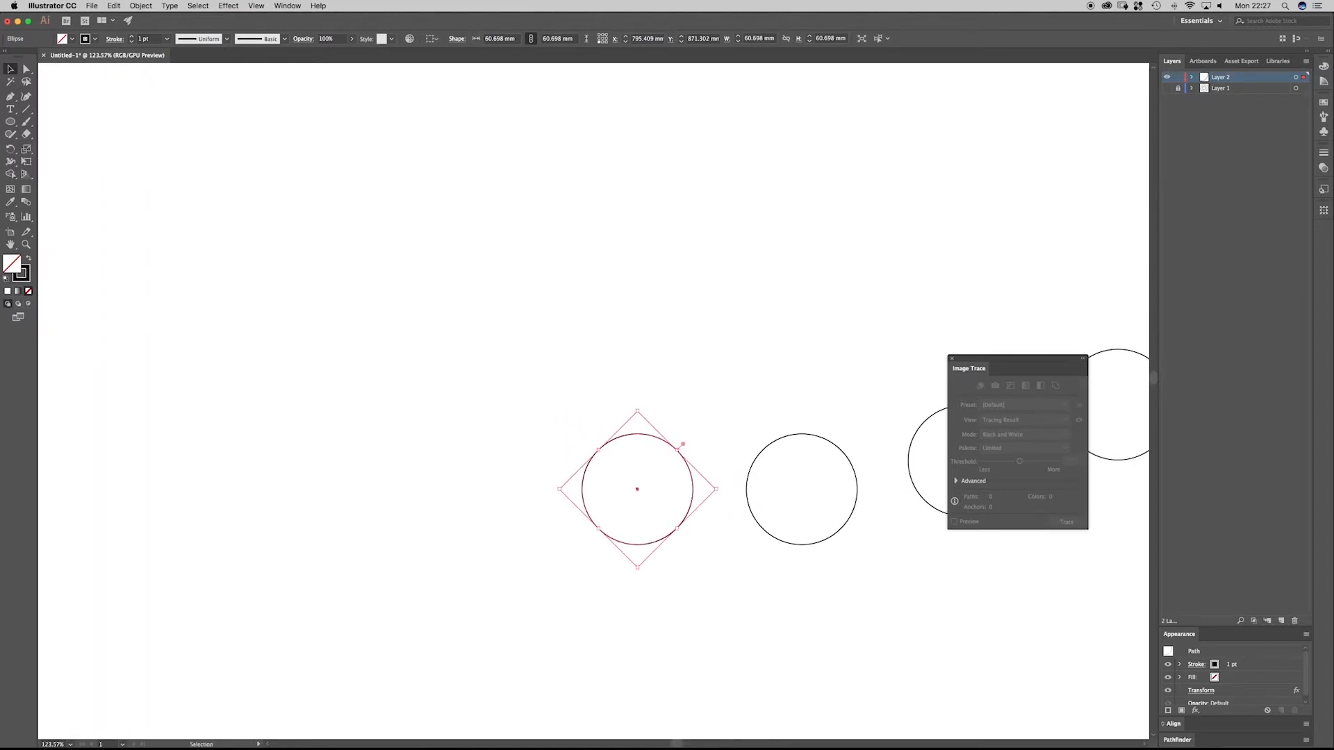
{"action": "left_click_drag", "start_coordinate": [581, 421], "coordinate": [695, 551]}
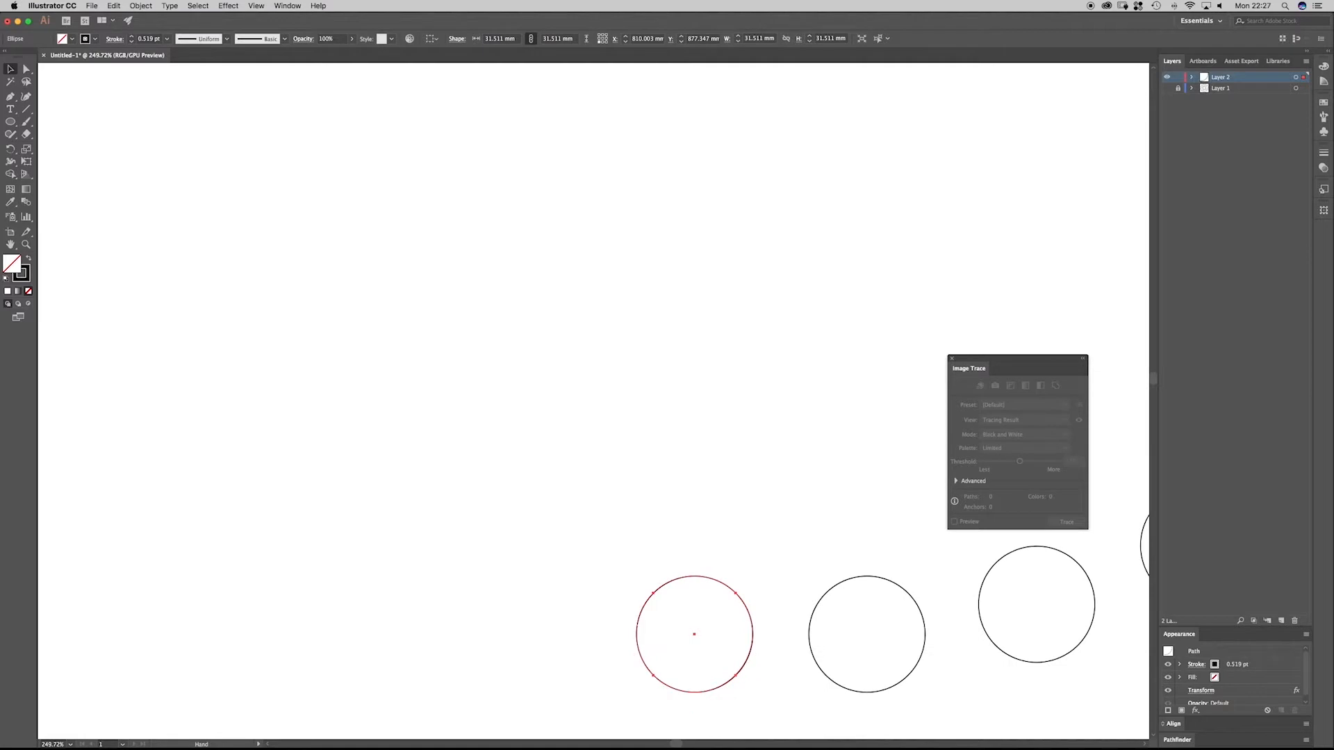
{"action": "left_click_drag", "start_coordinate": [784, 462], "coordinate": [611, 285]}
{"action": "left_click_drag", "start_coordinate": [611, 286], "coordinate": [458, 344]}
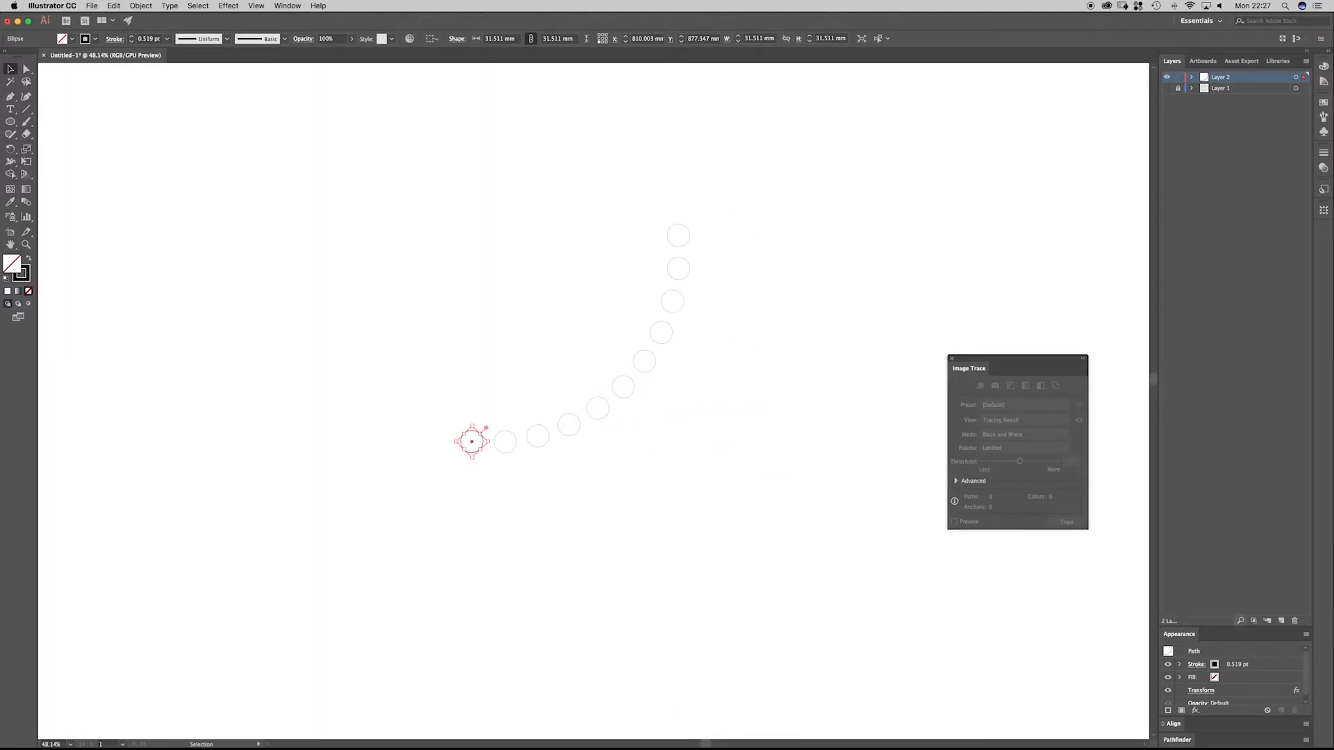
- Edit the circle's existing Transform effect, increasing its horizontal move to widen the spacing between the copies
{"action": "left_click_drag", "start_coordinate": [1235, 627], "coordinate": [1234, 482]}
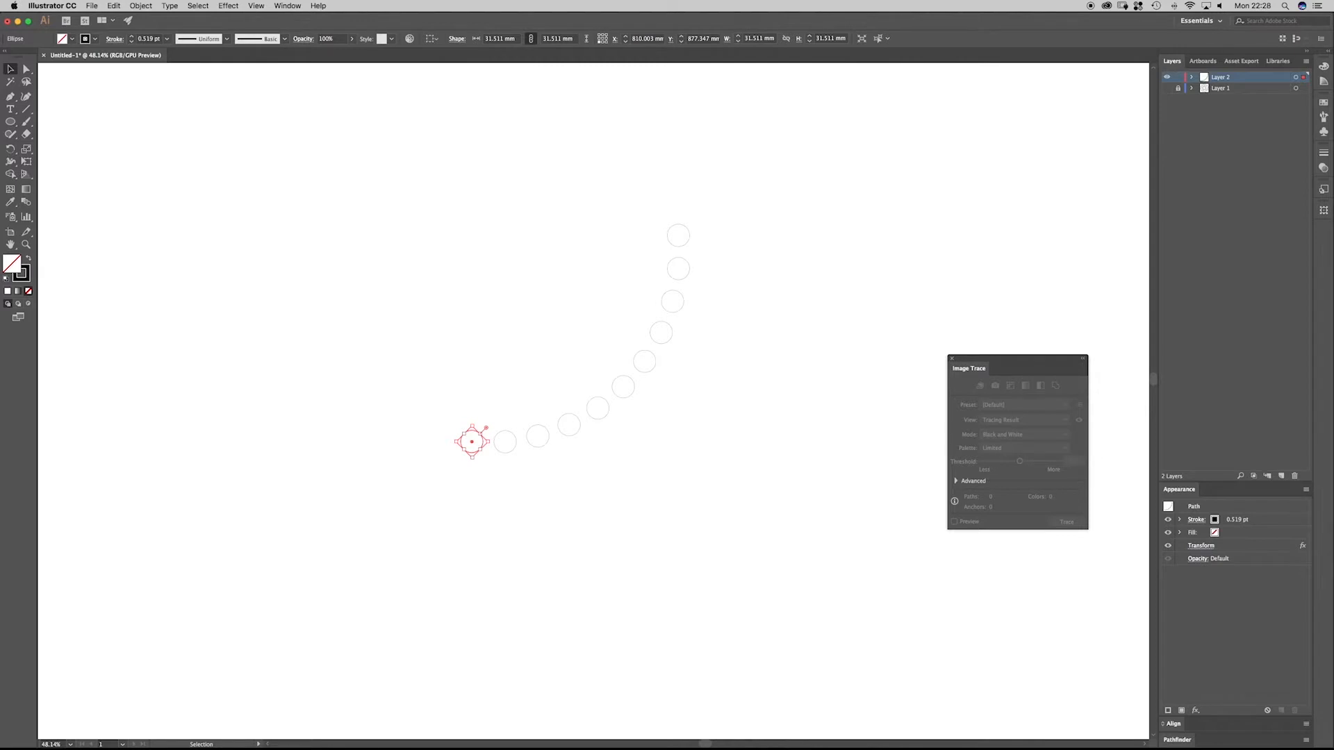
{"action": "left_click", "coordinate": [1200, 545]}
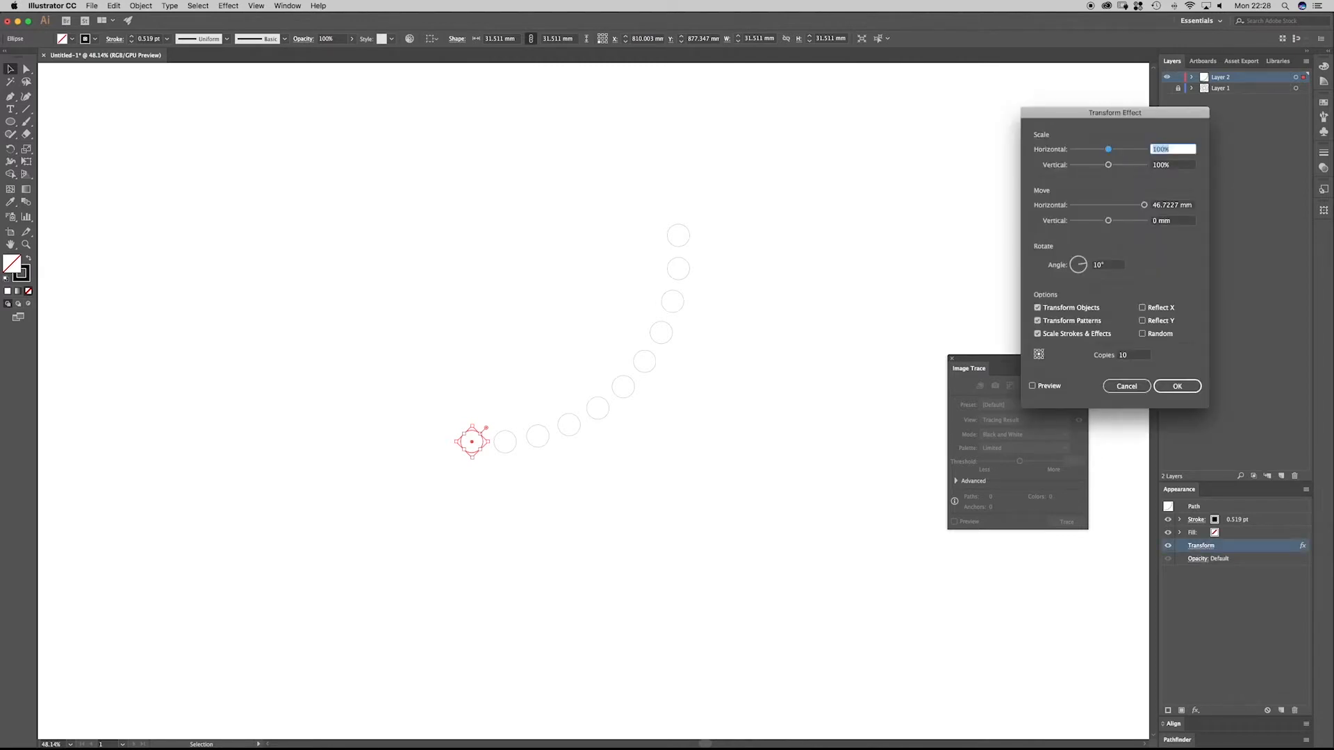
{"action": "left_click_drag", "start_coordinate": [1193, 205], "coordinate": [1156, 204]}
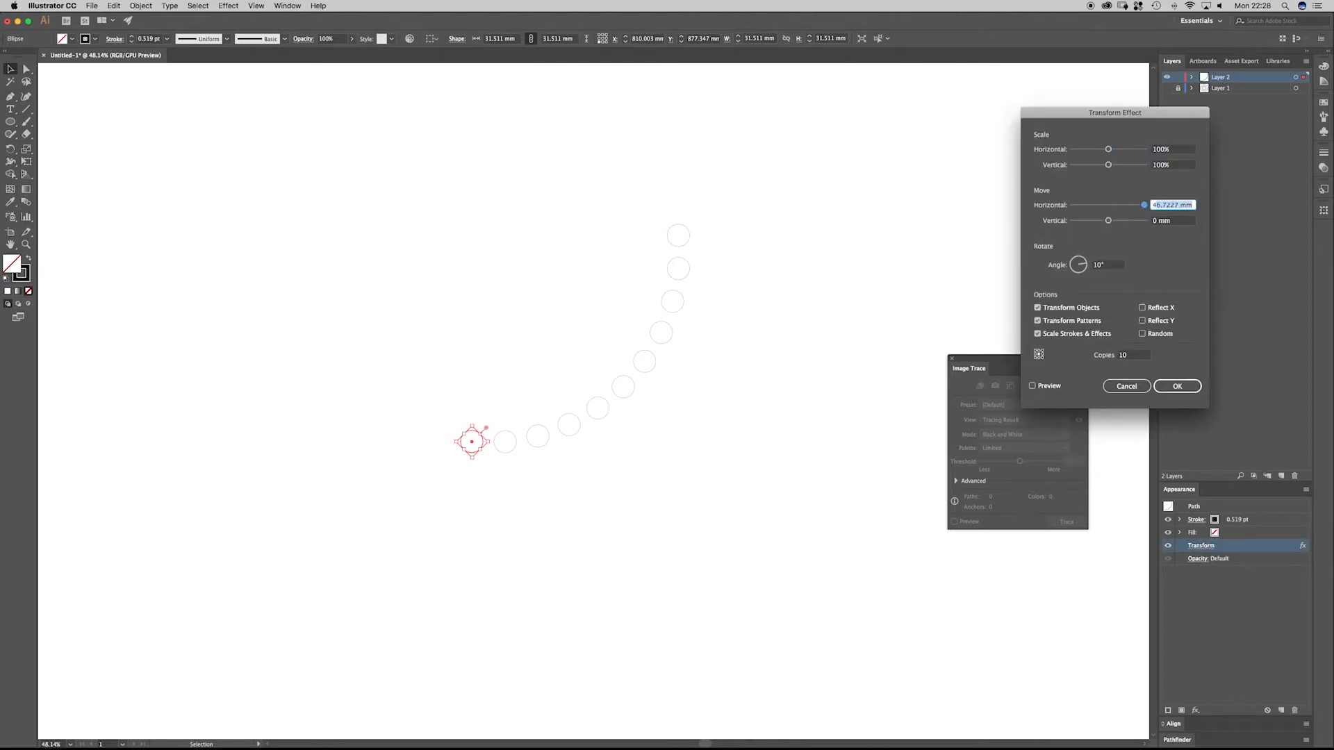
{"action": "key", "text": "BackSpace"}
{"action": "left_click", "coordinate": [1032, 385]}
{"action": "key", "text": "Return"}
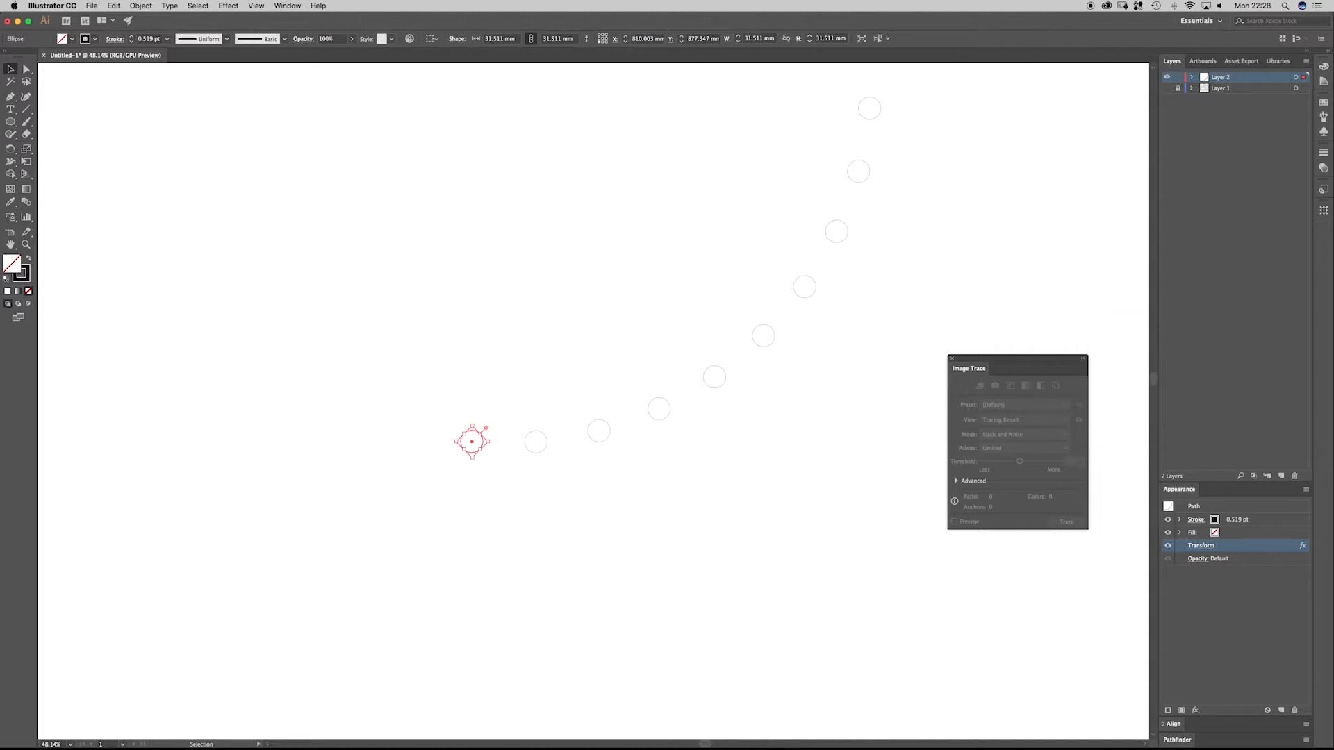
- Add a second Transform effect to the circle as a new instance
{"action": "key", "text": "super+0"}
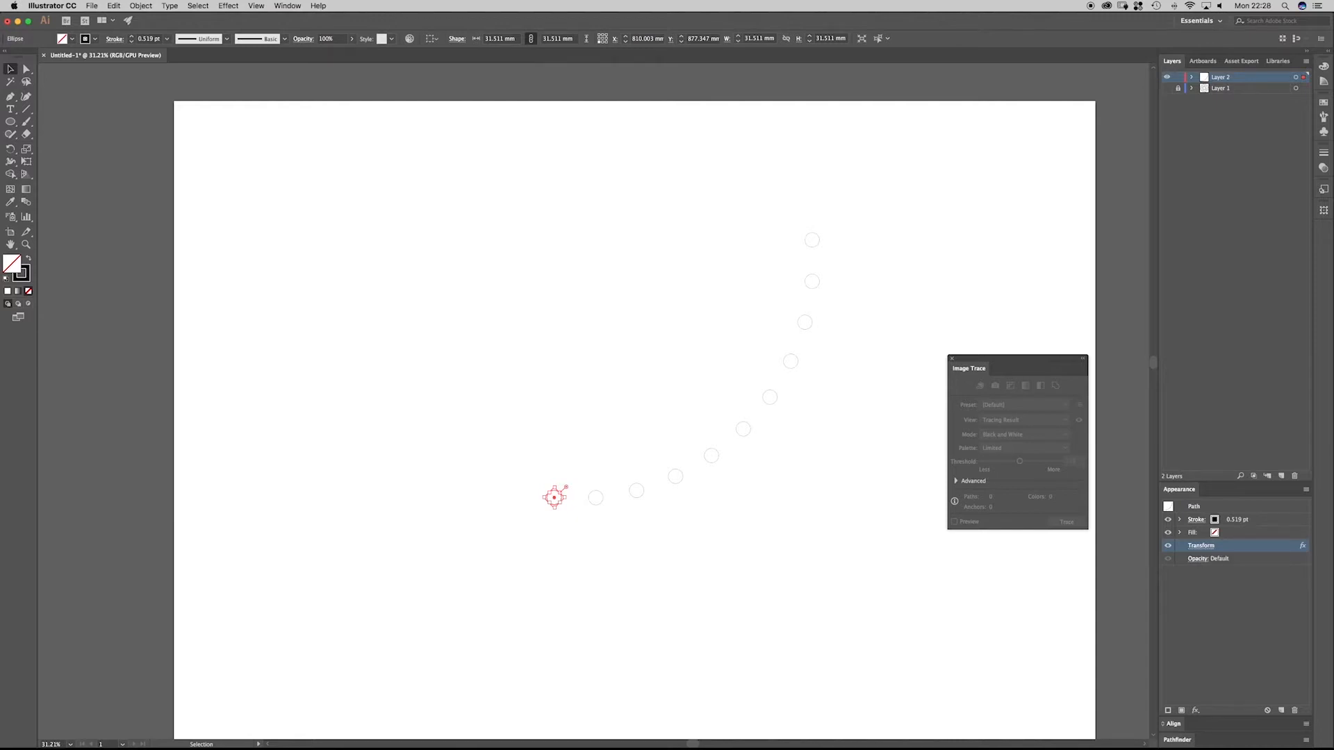
{"action": "left_click", "coordinate": [227, 6]}
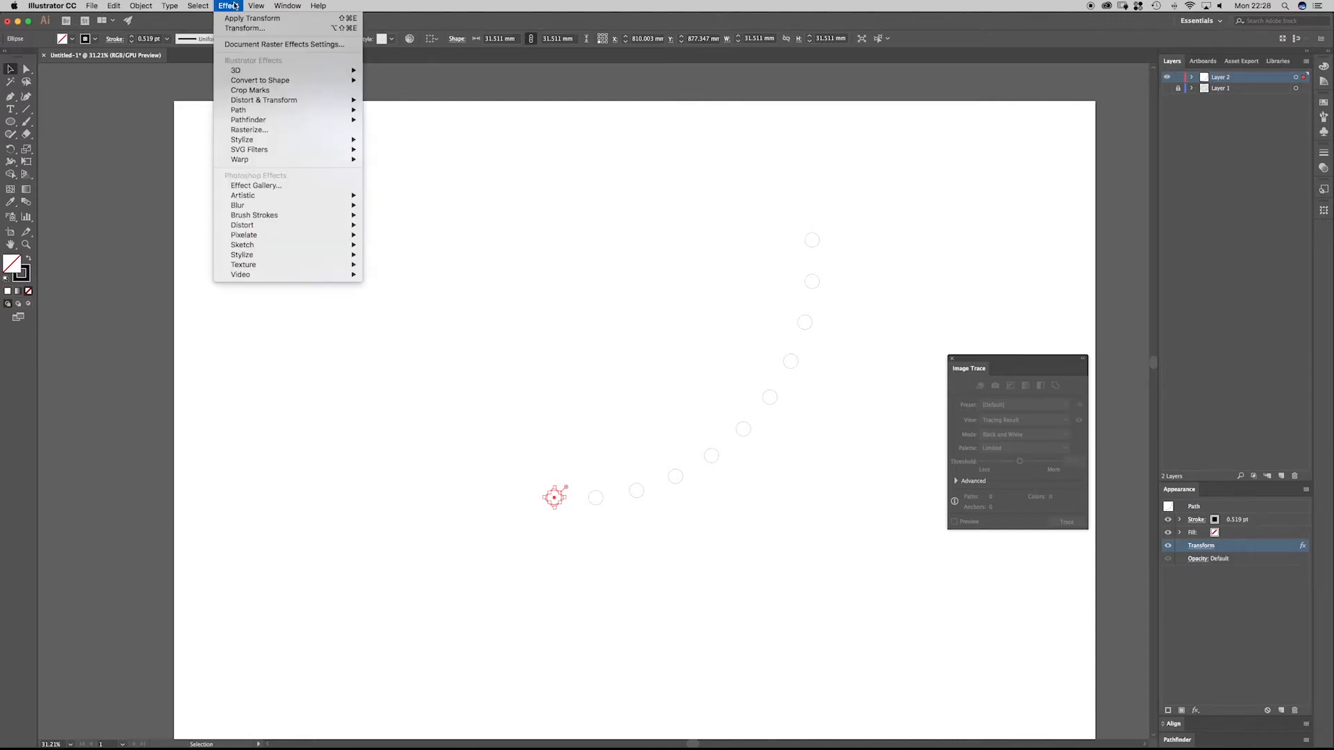
{"action": "mouse_move", "coordinate": [326, 100]}
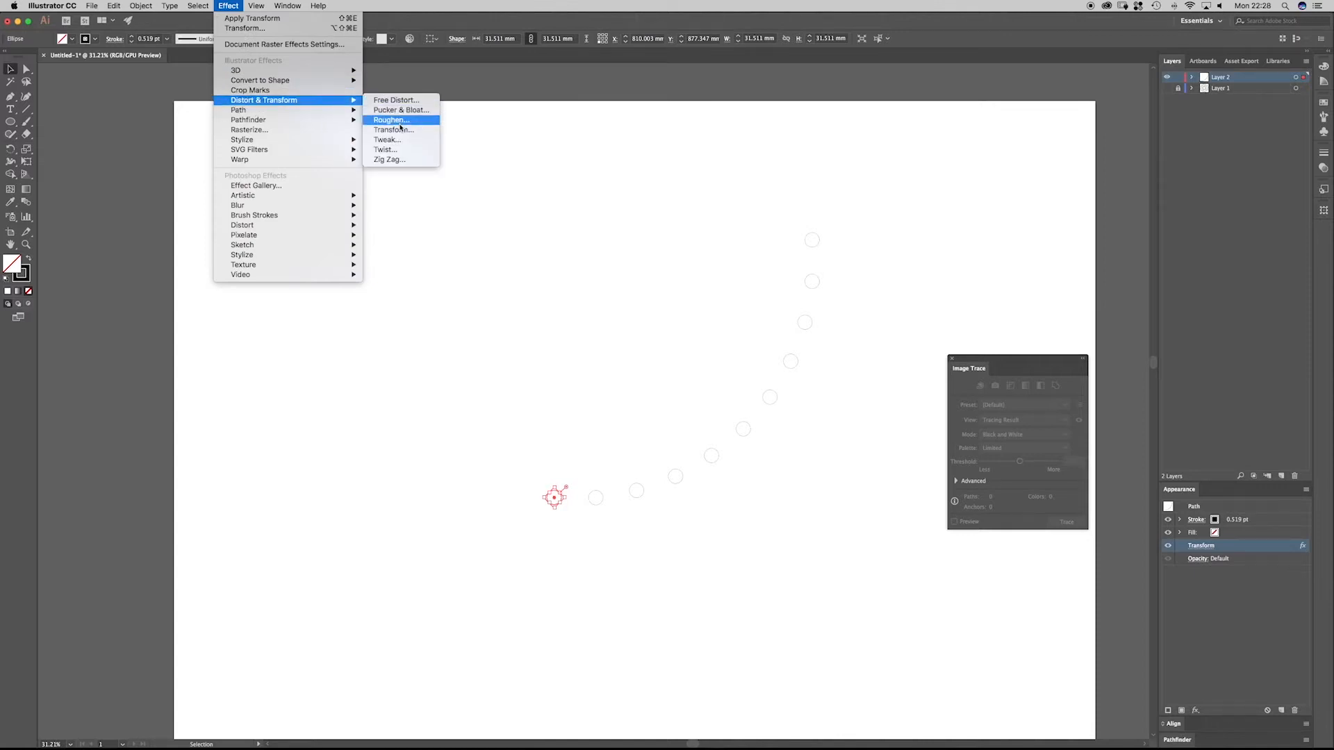
{"action": "left_click", "coordinate": [393, 130]}
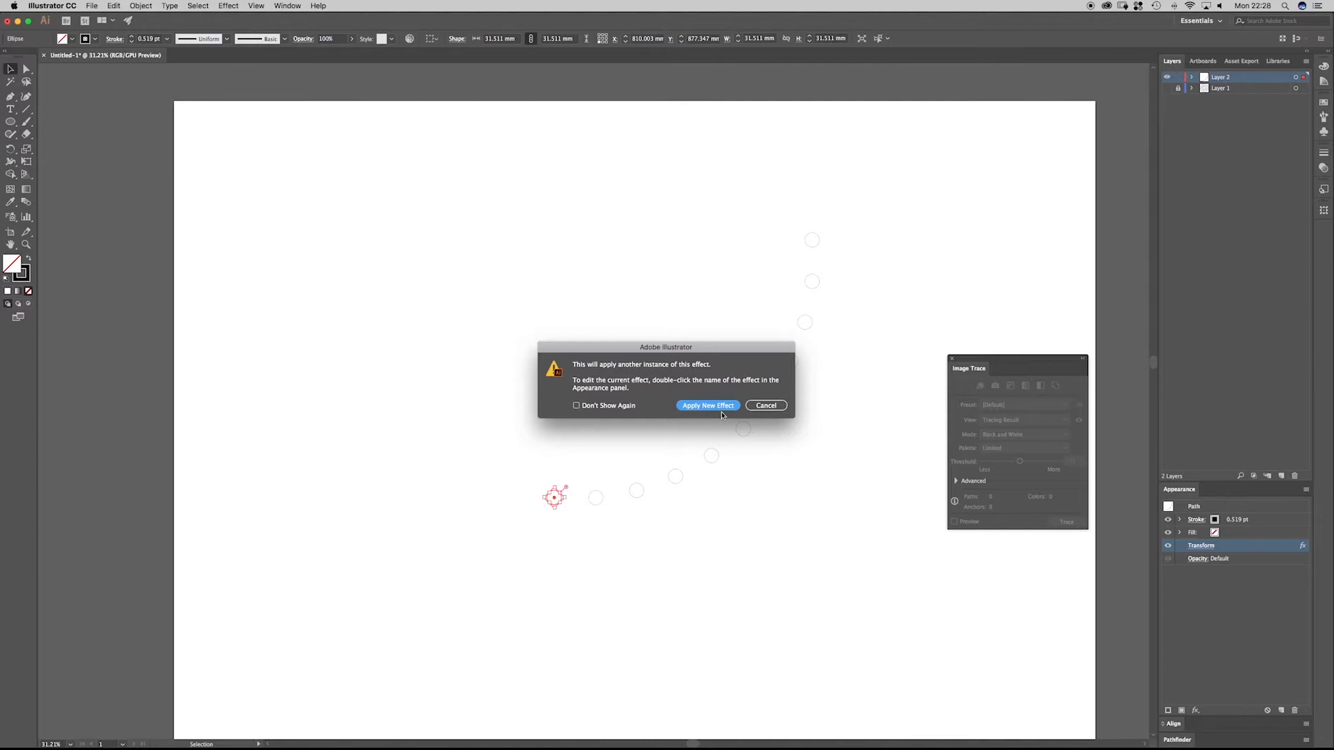
{"action": "left_click", "coordinate": [692, 410]}
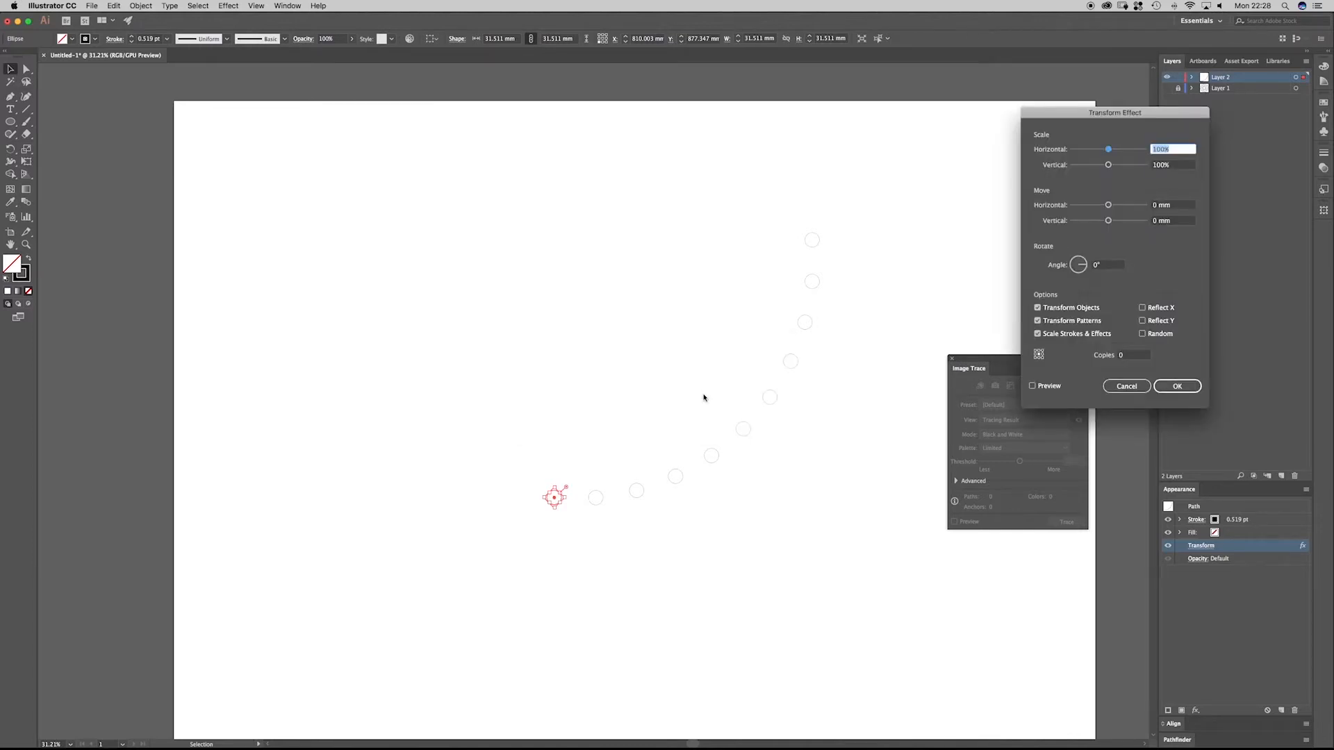
- Set the second Transform effect to a 30° rotation with 11 copies and turn on its preview
{"action": "left_click", "coordinate": [1108, 266]}
{"action": "key", "text": "Up"}
{"action": "key", "text": "shift+Up"}
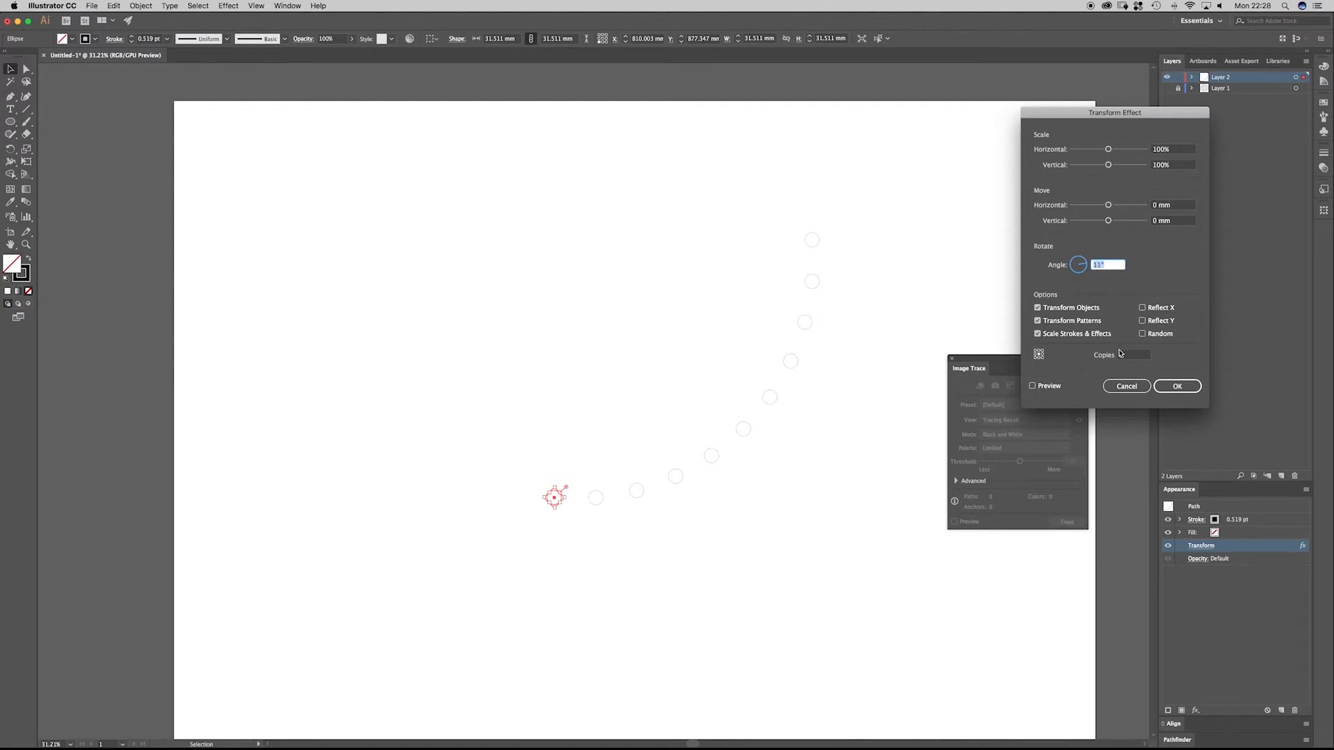
{"action": "left_click", "coordinate": [1137, 359]}
{"action": "type", "text": "5"}
{"action": "left_click", "coordinate": [1098, 265]}
{"action": "type", "text": "30"}
{"action": "key", "text": "Tab"}
{"action": "key", "text": "Up"}
{"action": "key", "text": "Up"}
{"action": "key", "text": "Tab"}
{"action": "key", "text": "space"}
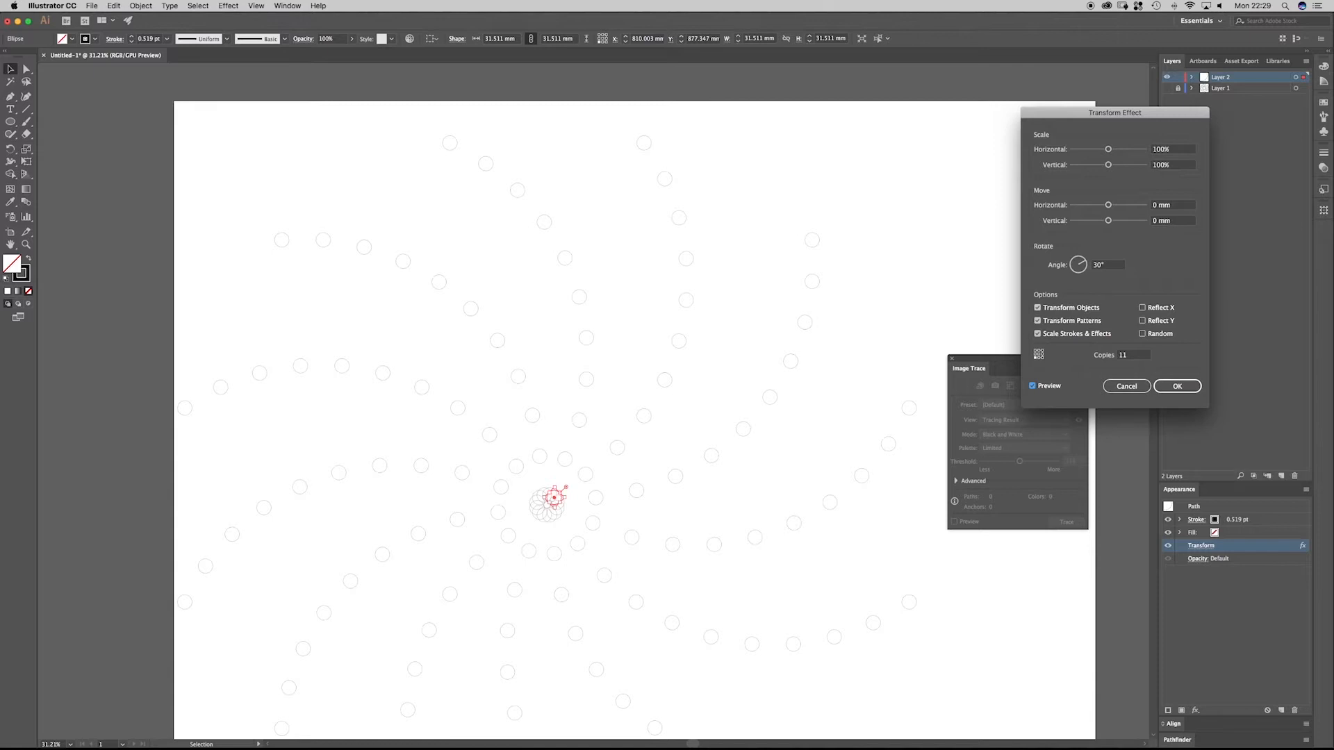
- Use the circle's lower-left corner as the rotation reference point and apply the second Transform effect
{"action": "left_click", "coordinate": [1035, 354]}
{"action": "left_click", "coordinate": [1105, 265]}
{"action": "left_click", "coordinate": [1176, 385]}
{"action": "key", "text": "space"}
{"action": "left_click_drag", "start_coordinate": [554, 498], "coordinate": [591, 324]}
{"action": "left_click_drag", "start_coordinate": [527, 273], "coordinate": [484, 273]}
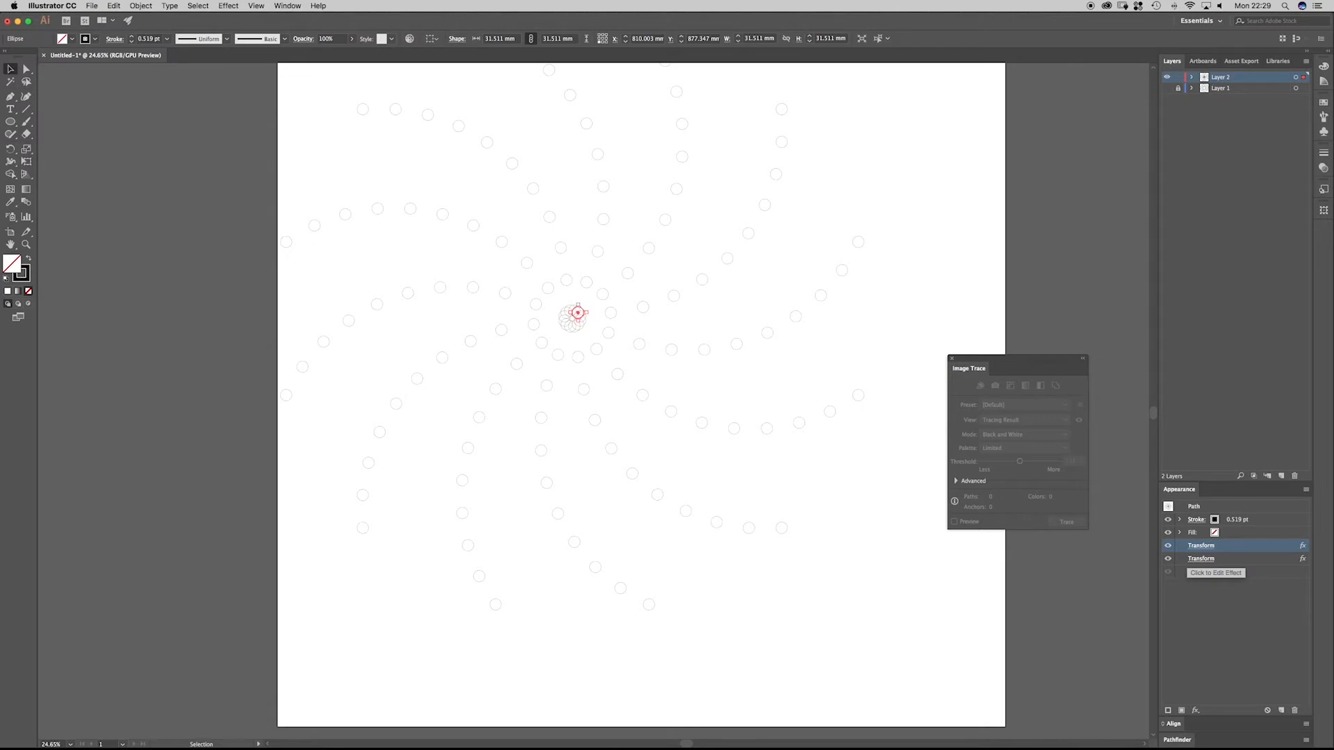
- Review the move, rotation and copy settings of the source circle's two Transform effects without editing them
{"action": "left_click", "coordinate": [1200, 559]}
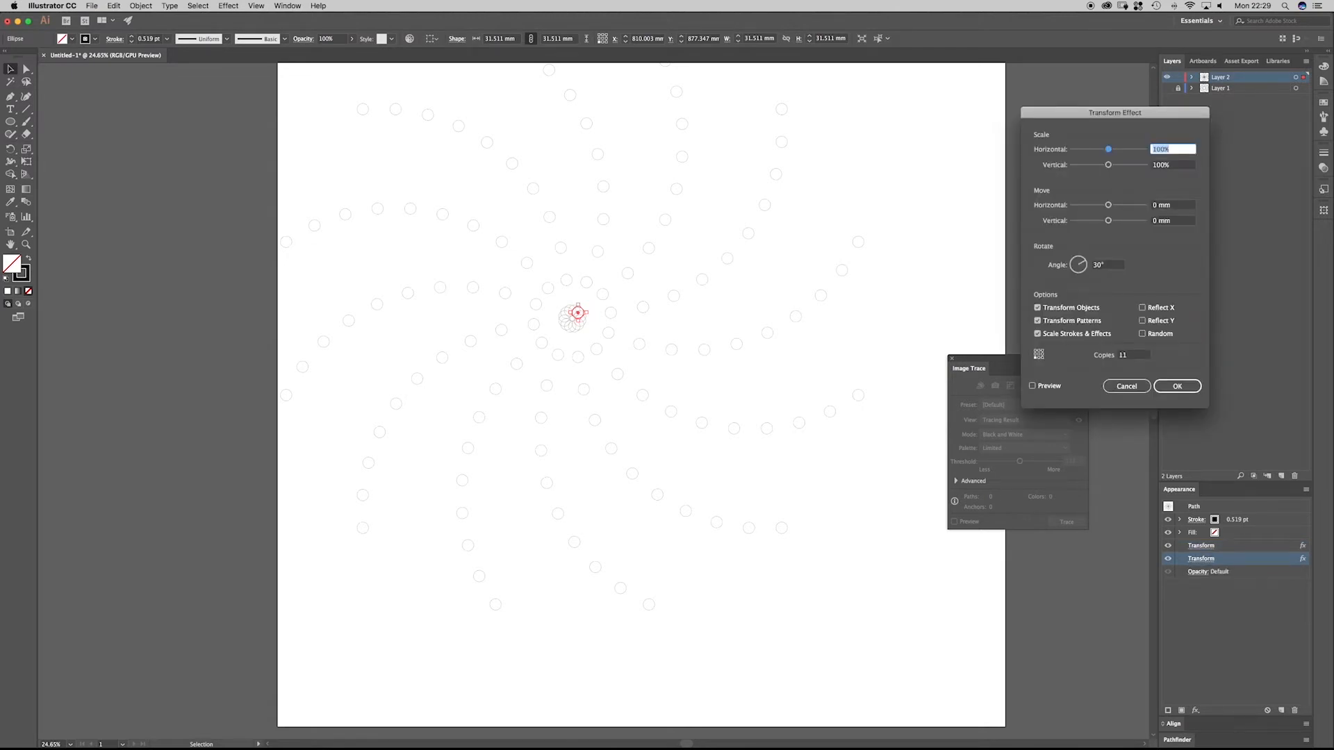
{"action": "left_click", "coordinate": [1126, 387]}
{"action": "left_click", "coordinate": [1200, 546]}
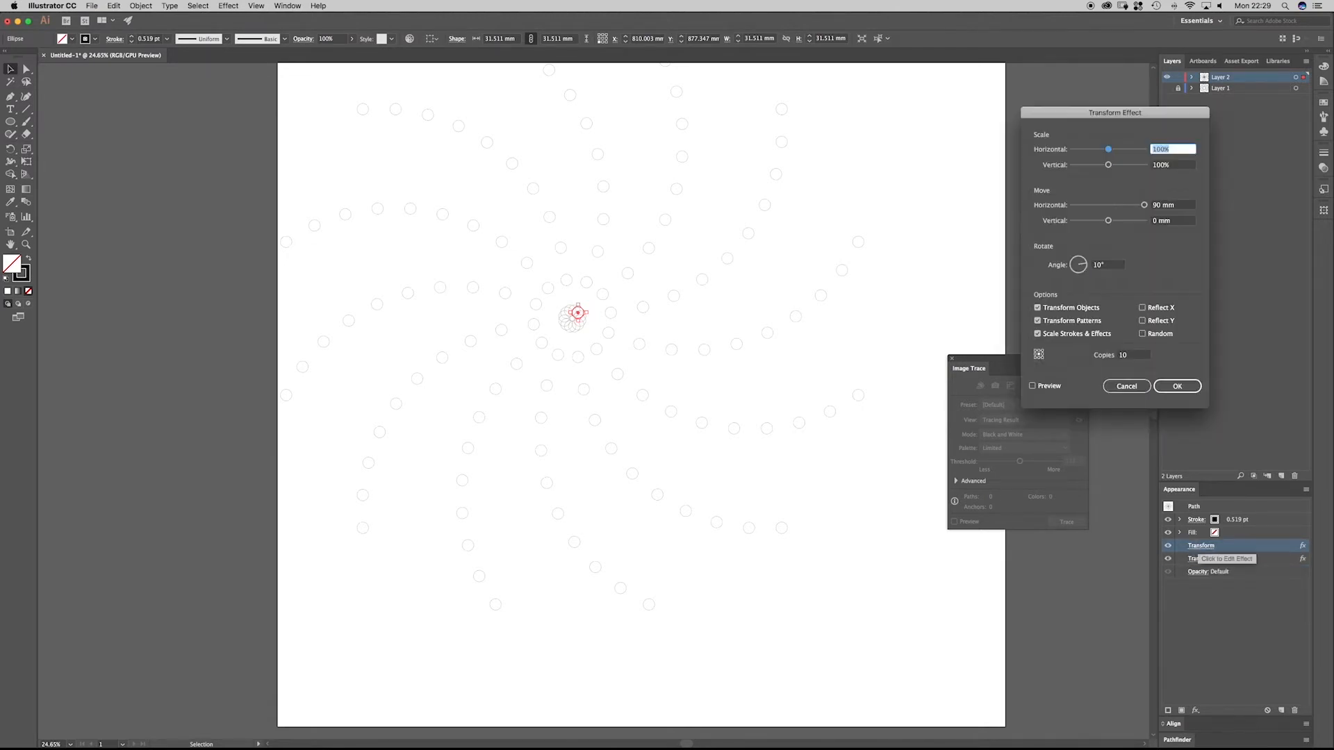
{"action": "key", "text": "Escape"}
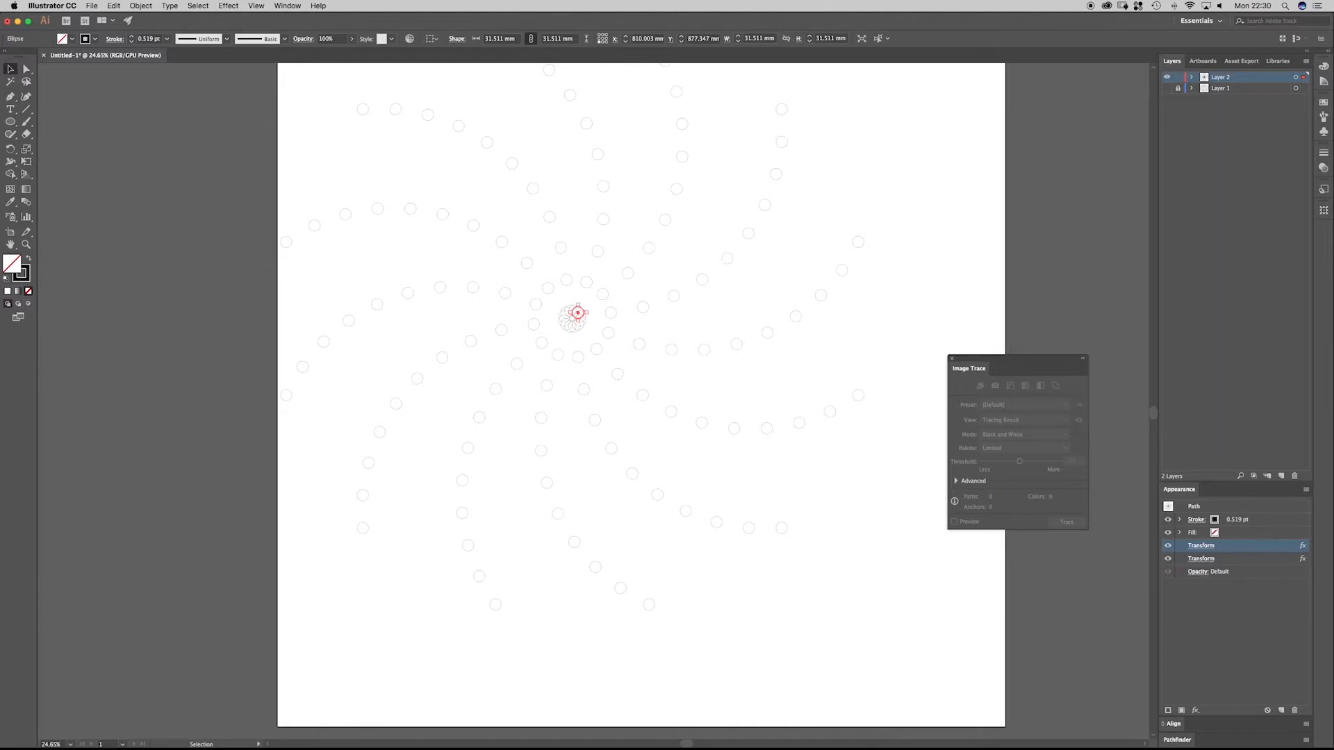
{"action": "key", "text": "super+shift+a"}
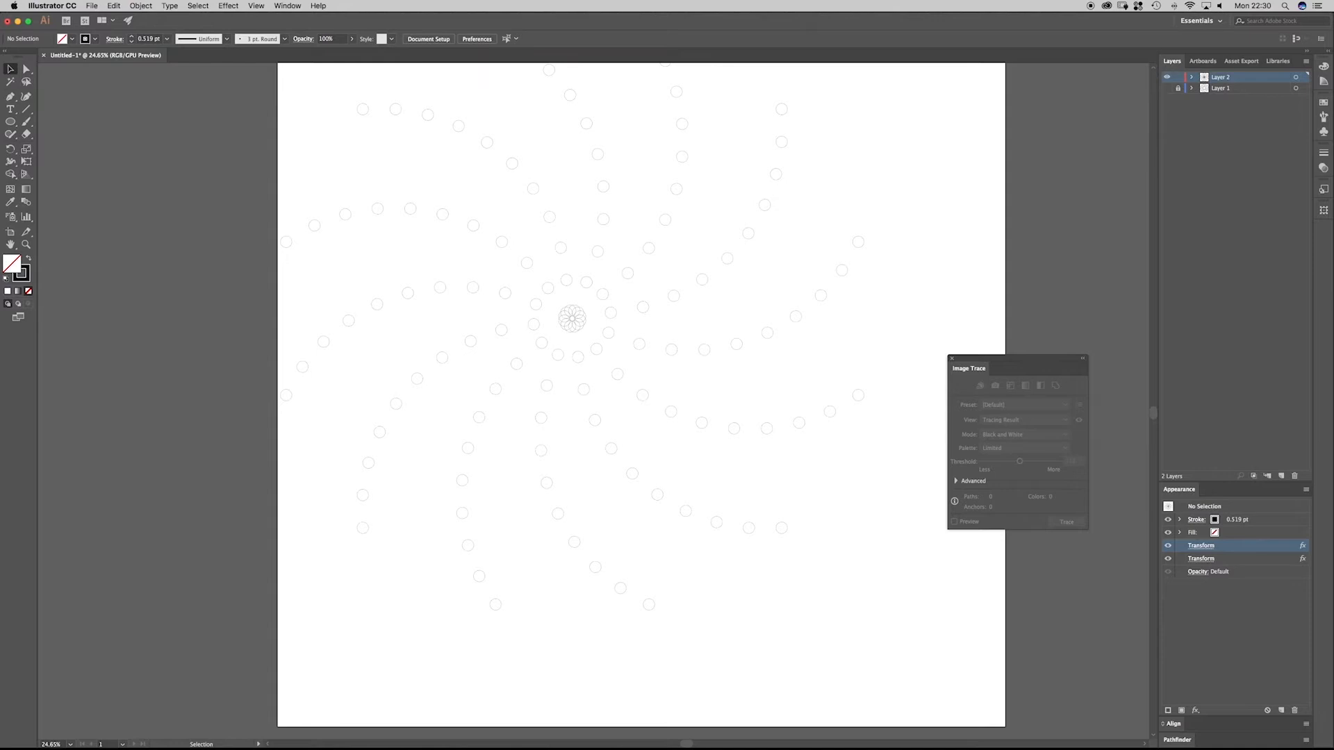
{"action": "left_click", "coordinate": [1200, 545]}
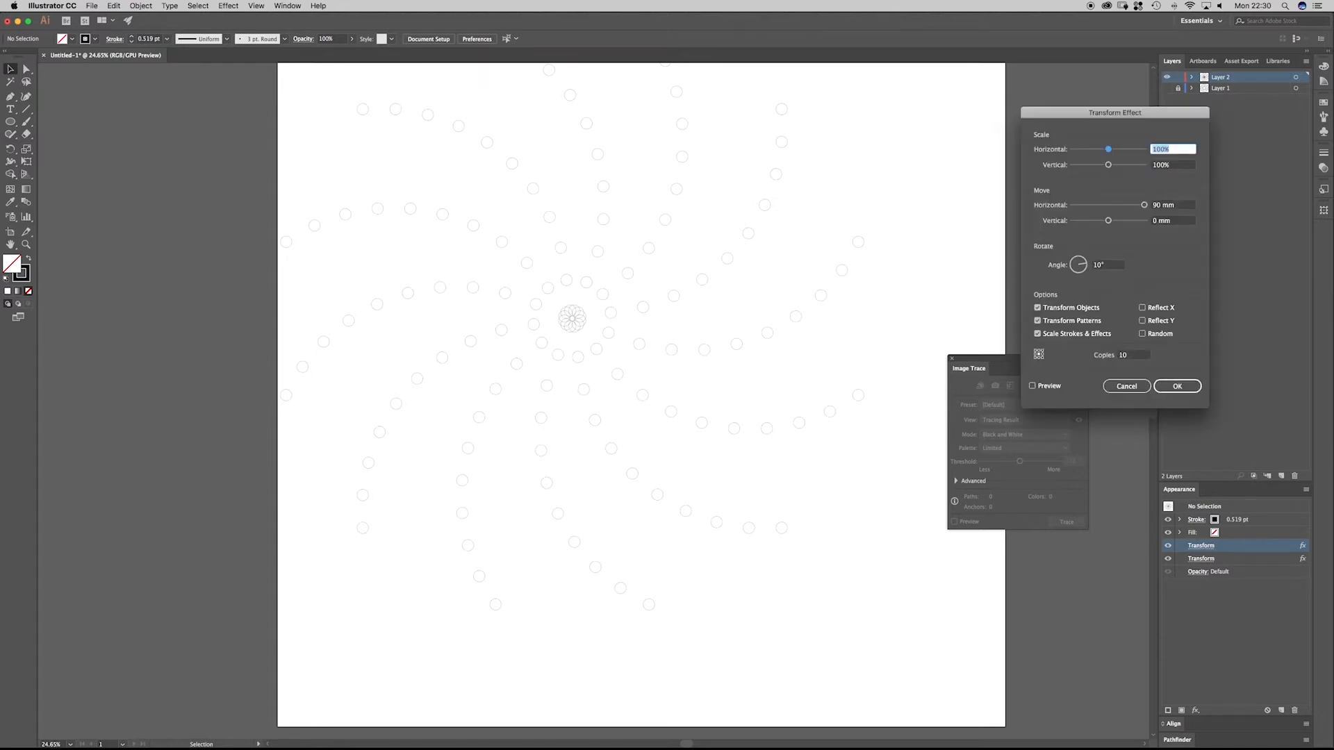
{"action": "key", "text": "Escape"}
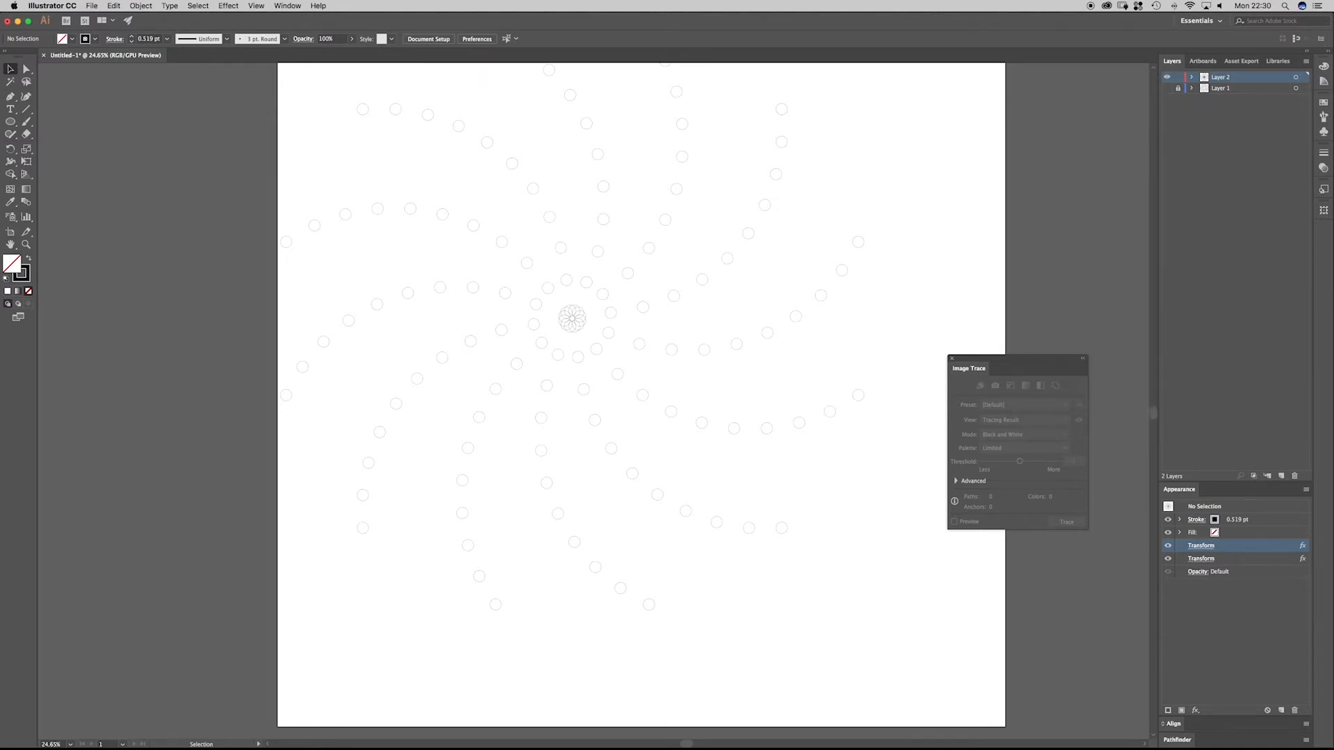
{"action": "left_click", "coordinate": [577, 312]}
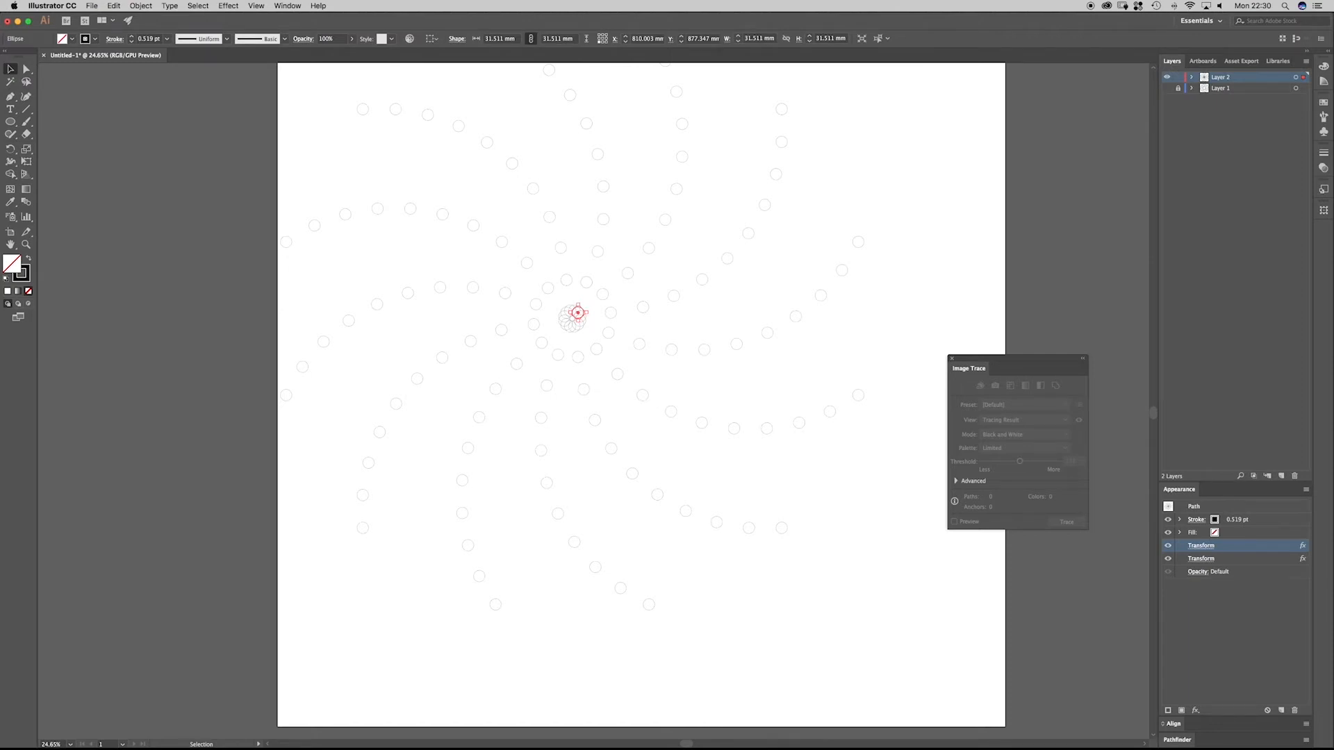
{"action": "left_click", "coordinate": [1201, 545]}
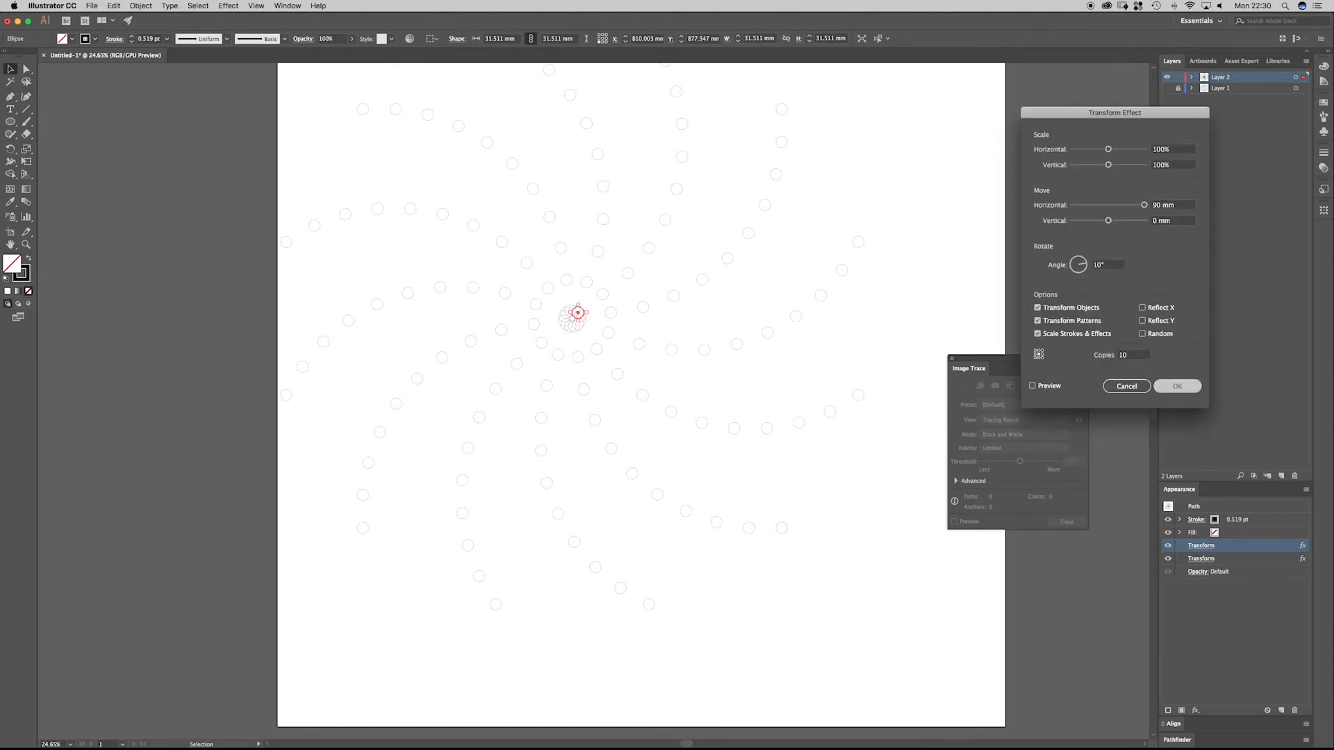
{"action": "key", "text": "Escape"}
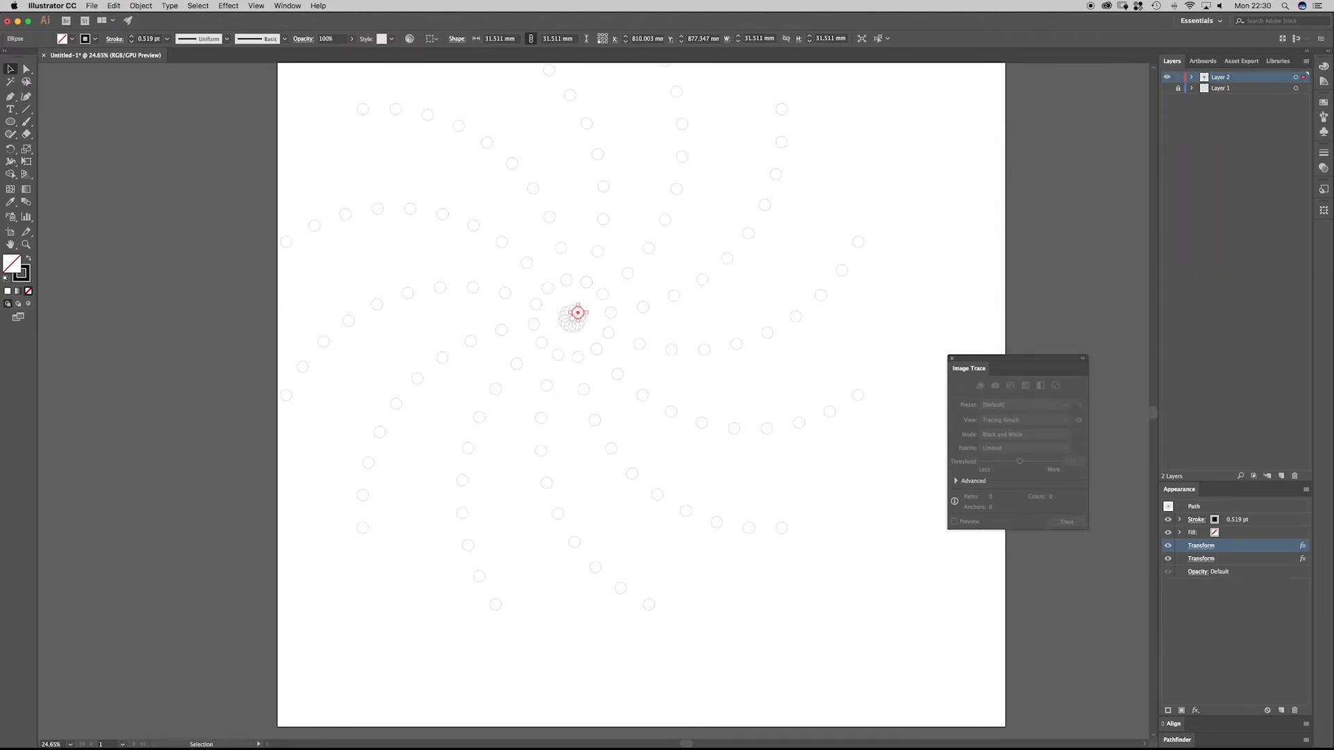
- Select the source circle and expand its appearance so the spiral copies become real paths
{"action": "scroll", "coordinate": [573, 318], "scroll_direction": "up", "scroll_amount": 3}
{"action": "key", "text": "super+shift+a"}
{"action": "left_click", "coordinate": [556, 392]}
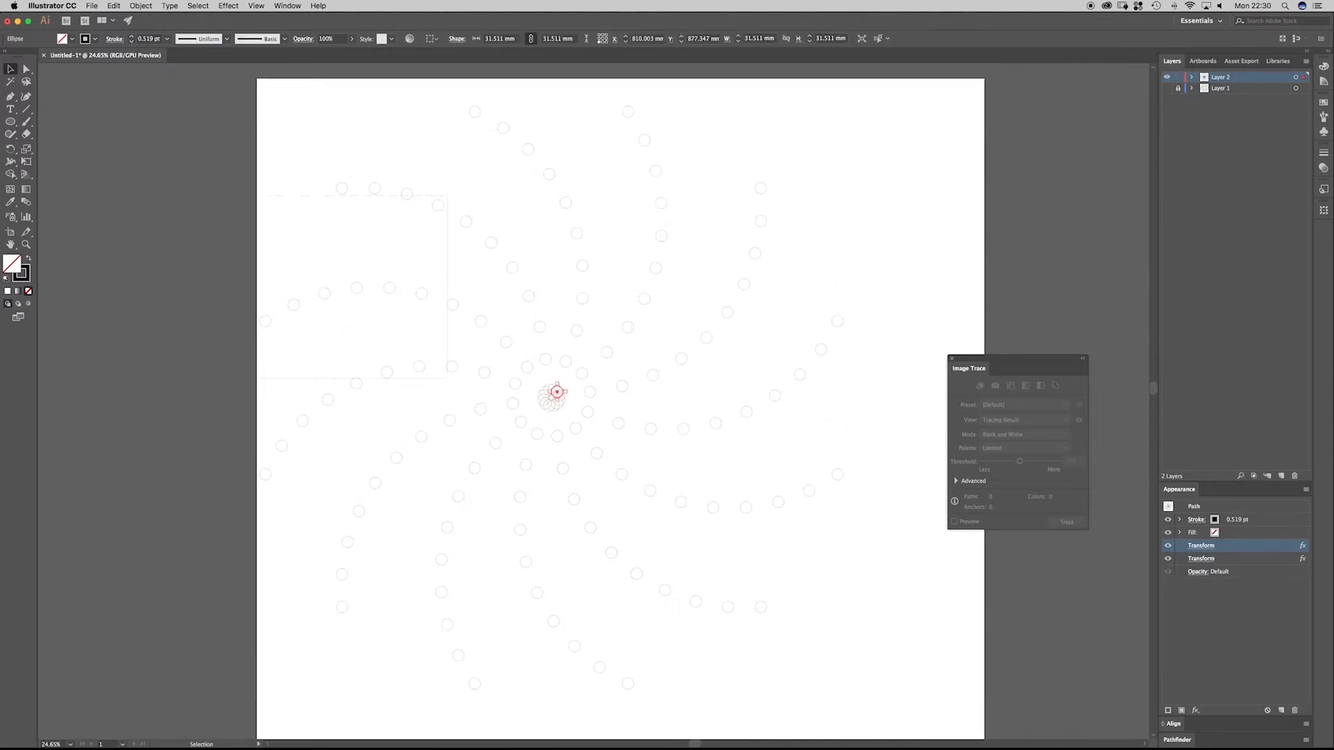
{"action": "left_click", "coordinate": [140, 6]}
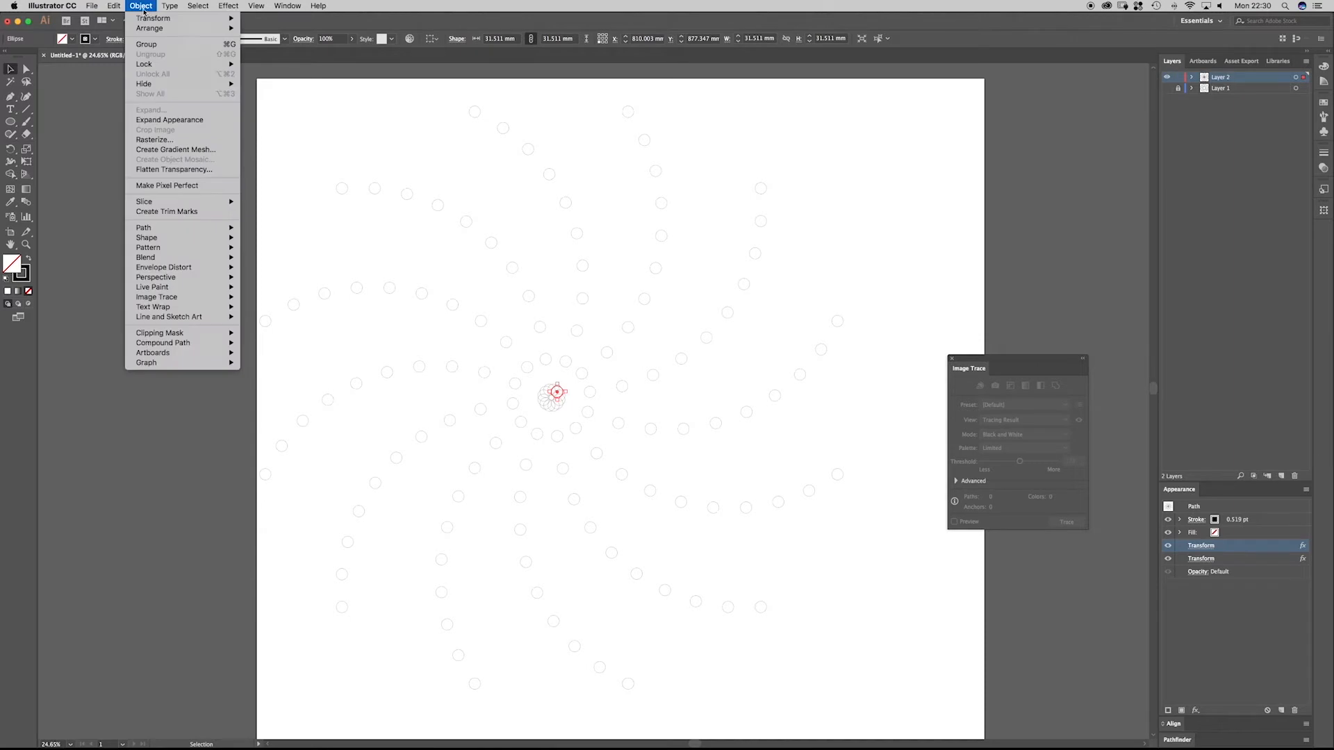
{"action": "left_click", "coordinate": [170, 121]}
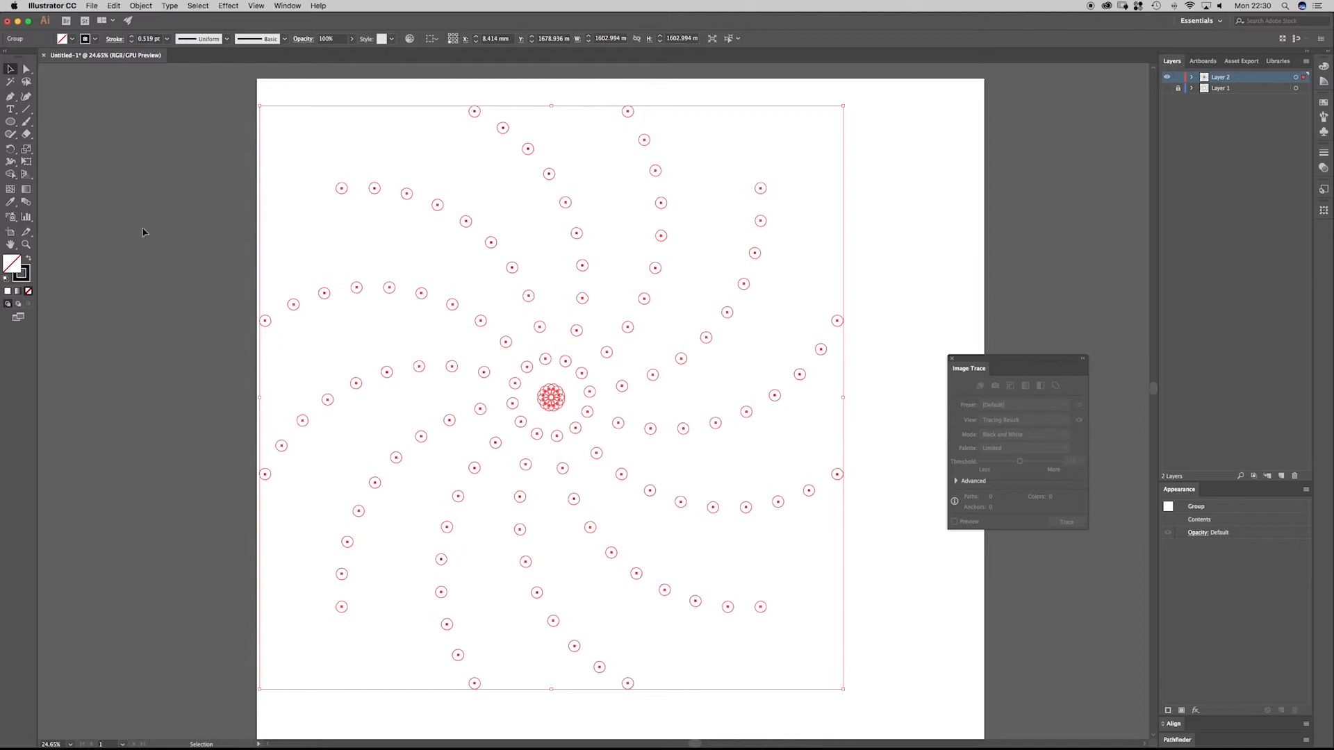
- Ungroup the expanded spiral artwork repeatedly until every circle is a separate path
{"action": "left_click", "coordinate": [141, 5]}
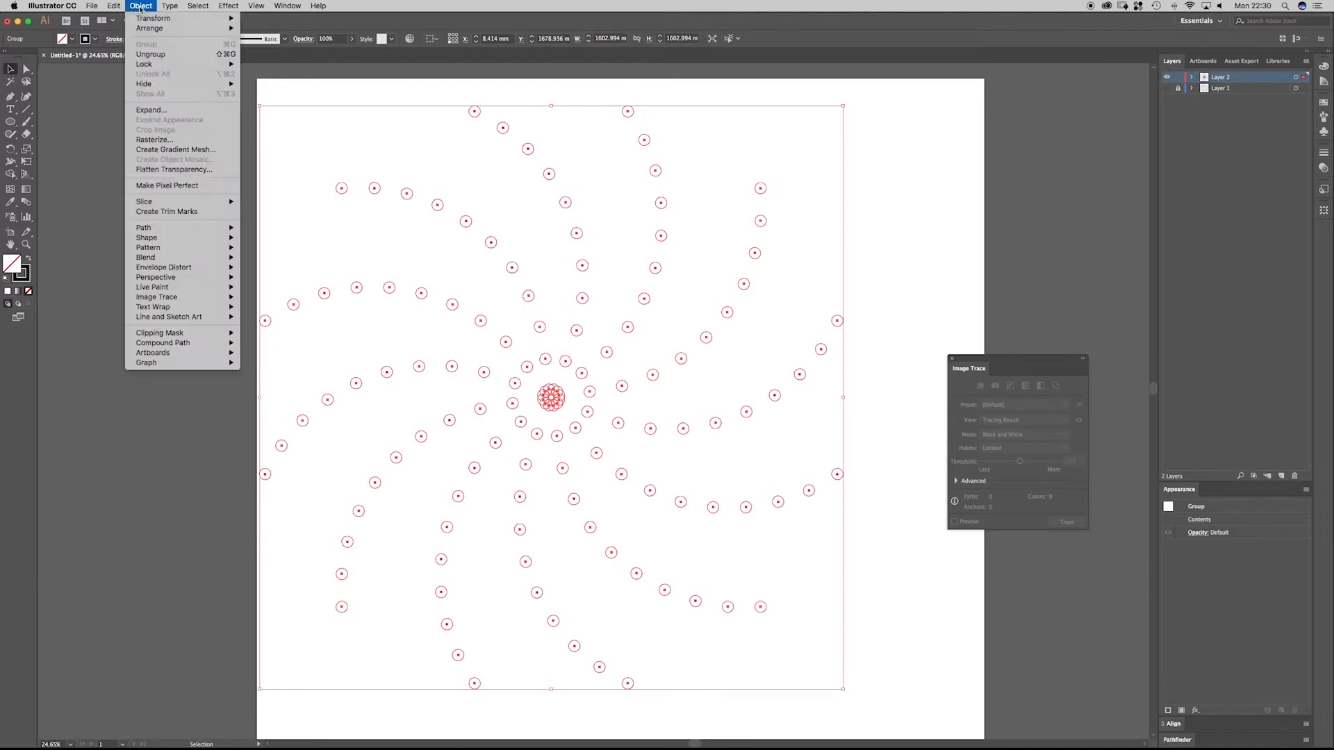
{"action": "left_click", "coordinate": [148, 55]}
{"action": "left_click", "coordinate": [141, 5]}
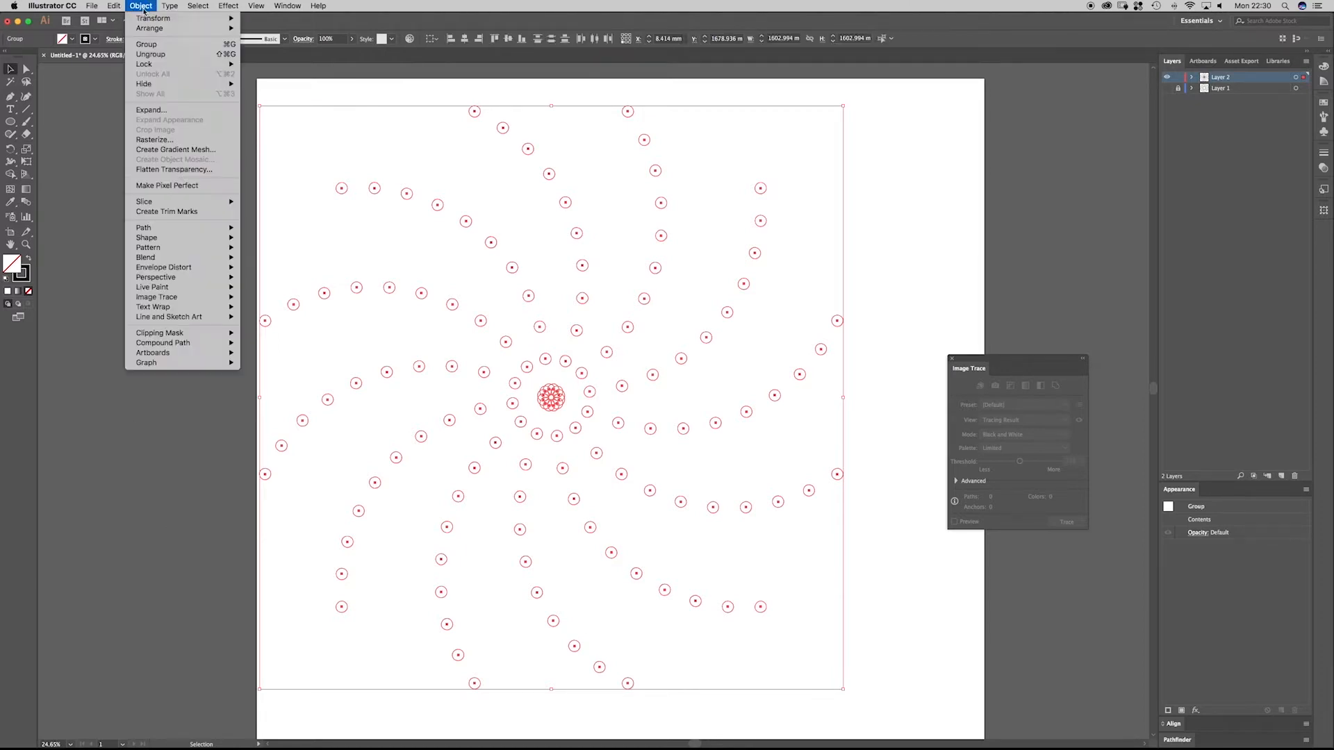
{"action": "left_click", "coordinate": [148, 55]}
{"action": "left_click", "coordinate": [141, 5]}
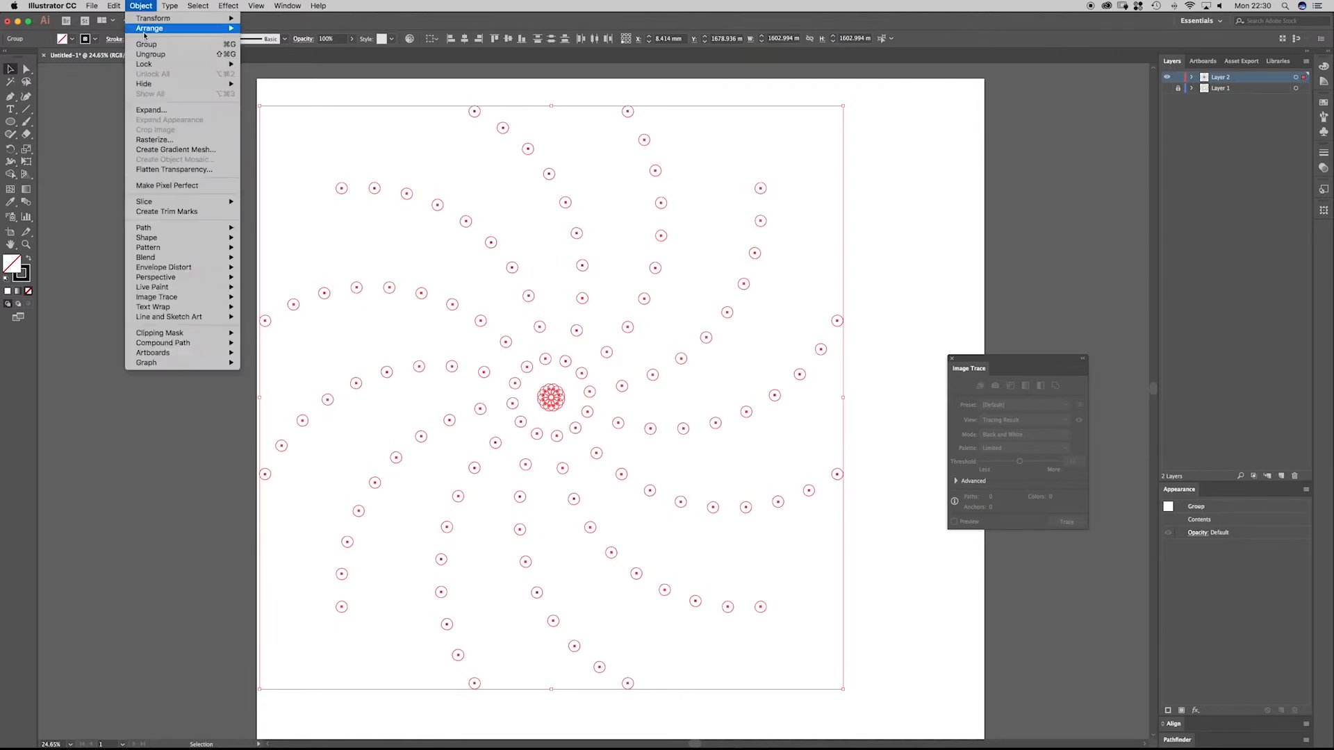
{"action": "left_click", "coordinate": [148, 55]}
{"action": "left_click", "coordinate": [141, 5]}
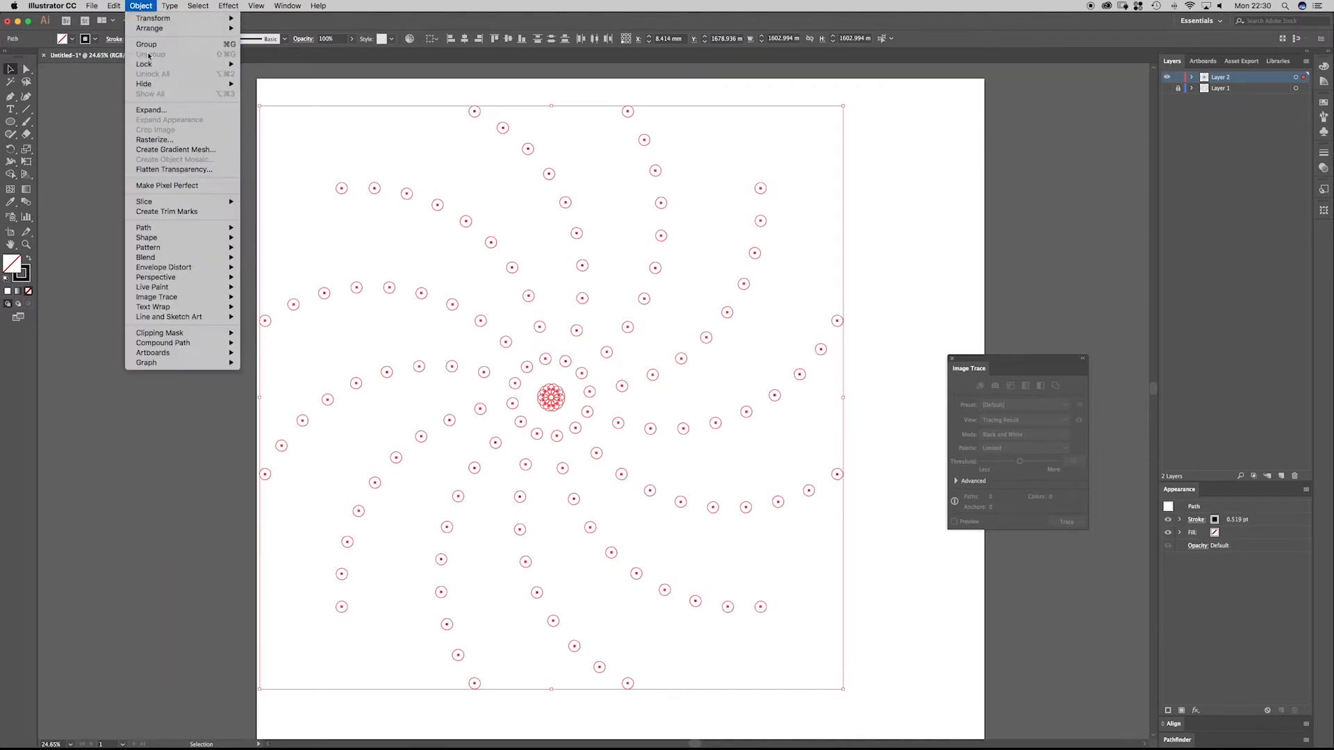
{"action": "left_click", "coordinate": [65, 162]}
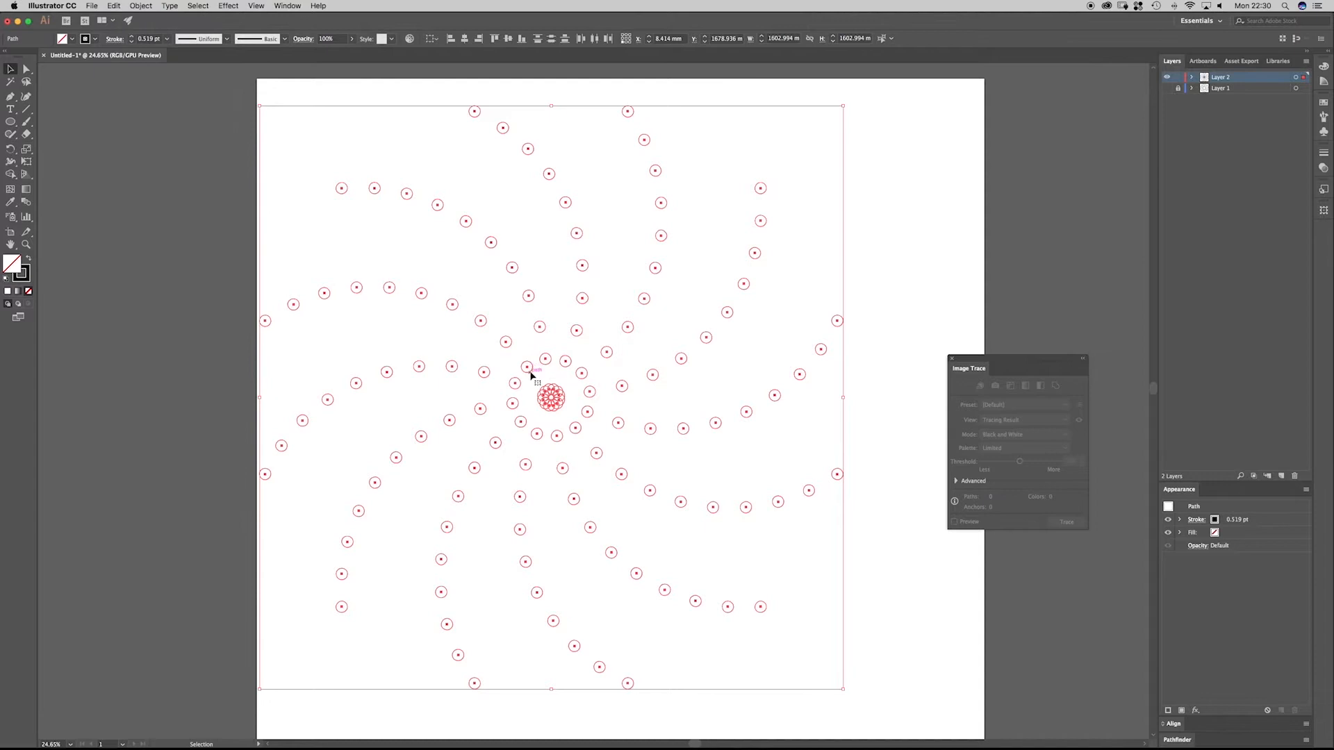
- Delete the overlapping centre circles and the innermost ring of circles around them
{"action": "left_click", "coordinate": [514, 354]}
{"action": "left_click_drag", "start_coordinate": [514, 356], "coordinate": [596, 440]}
{"action": "key", "text": "Delete"}
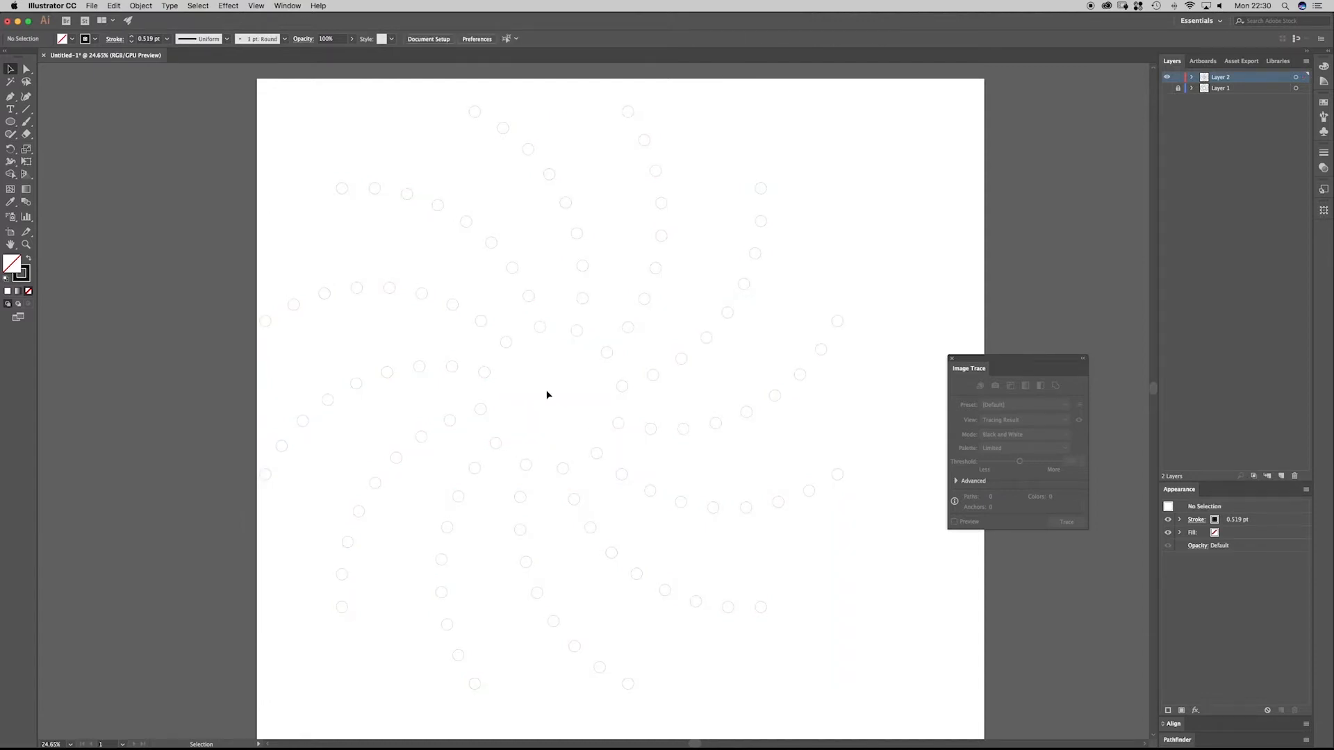
- Select all the remaining circles of the spiral pattern
{"action": "left_click_drag", "start_coordinate": [353, 201], "coordinate": [938, 690]}
{"action": "left_click_drag", "start_coordinate": [576, 274], "coordinate": [619, 330]}
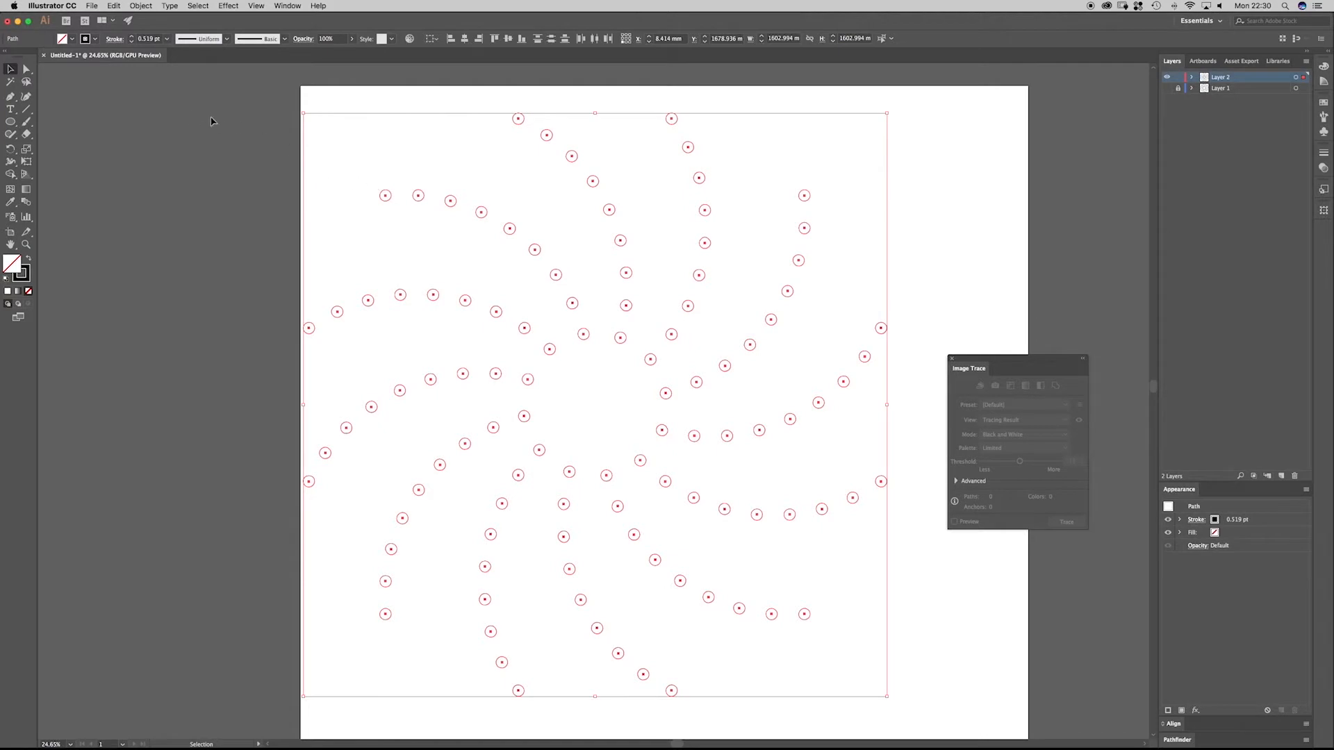
{"action": "key", "text": "a"}
{"action": "key", "text": "v"}
{"action": "key", "text": "a"}
- Switch to the Photoshop document and show the perforated disc layer Ellipse 1 copy 3
{"action": "key", "text": "super+Tab"}
{"action": "key", "text": "super+Tab"}
{"action": "key", "text": "super+Tab"}
{"action": "key", "text": "super+Tab"}
{"action": "key", "text": "super+Tab"}
{"action": "key", "text": "super+Tab"}
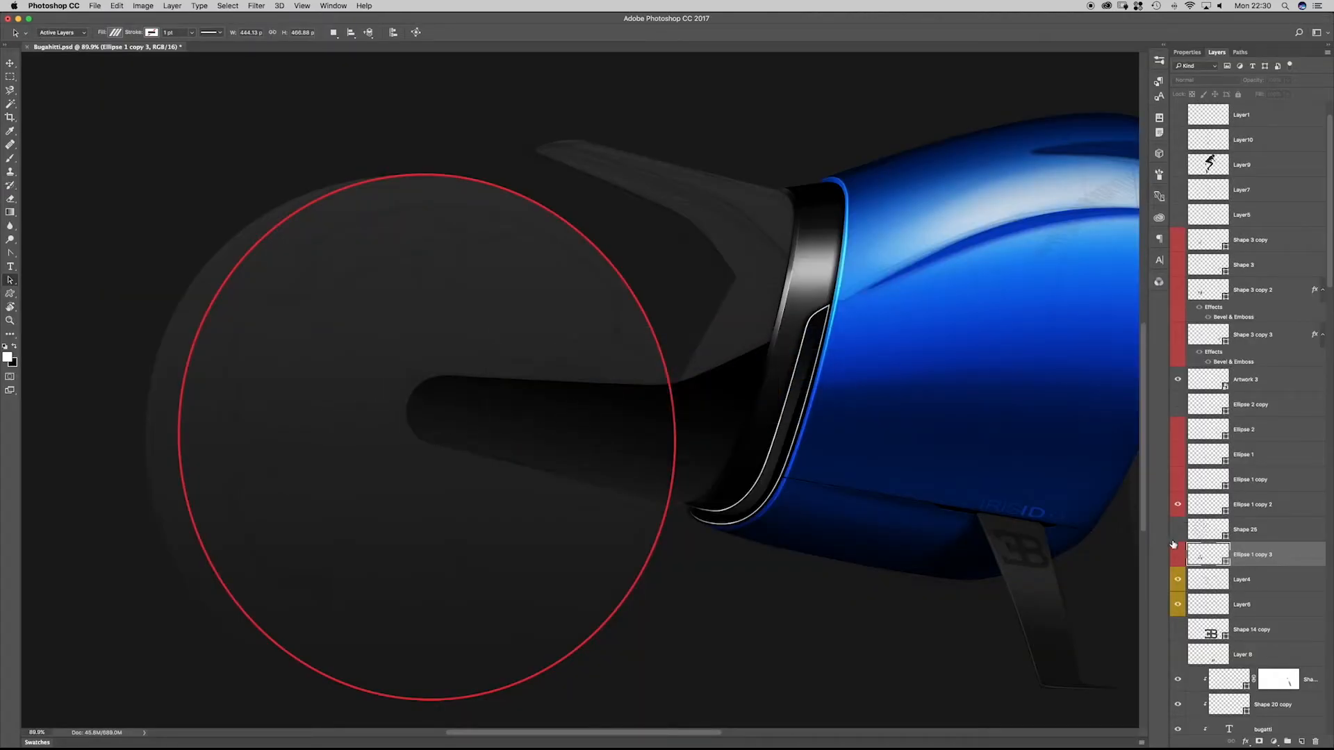
{"action": "left_click", "coordinate": [1178, 530]}
{"action": "left_click", "coordinate": [1177, 530]}
{"action": "left_click", "coordinate": [1177, 557]}
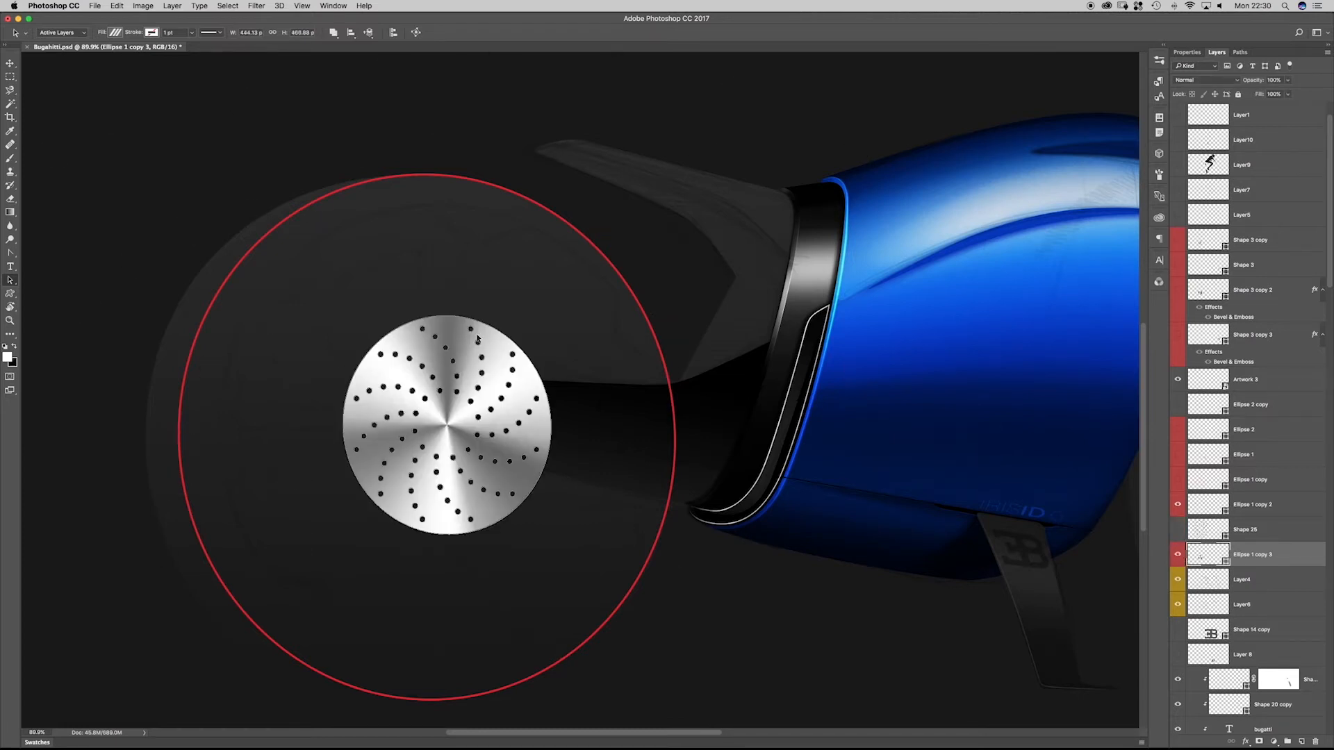
{"action": "left_click_drag", "start_coordinate": [311, 300], "coordinate": [623, 584]}
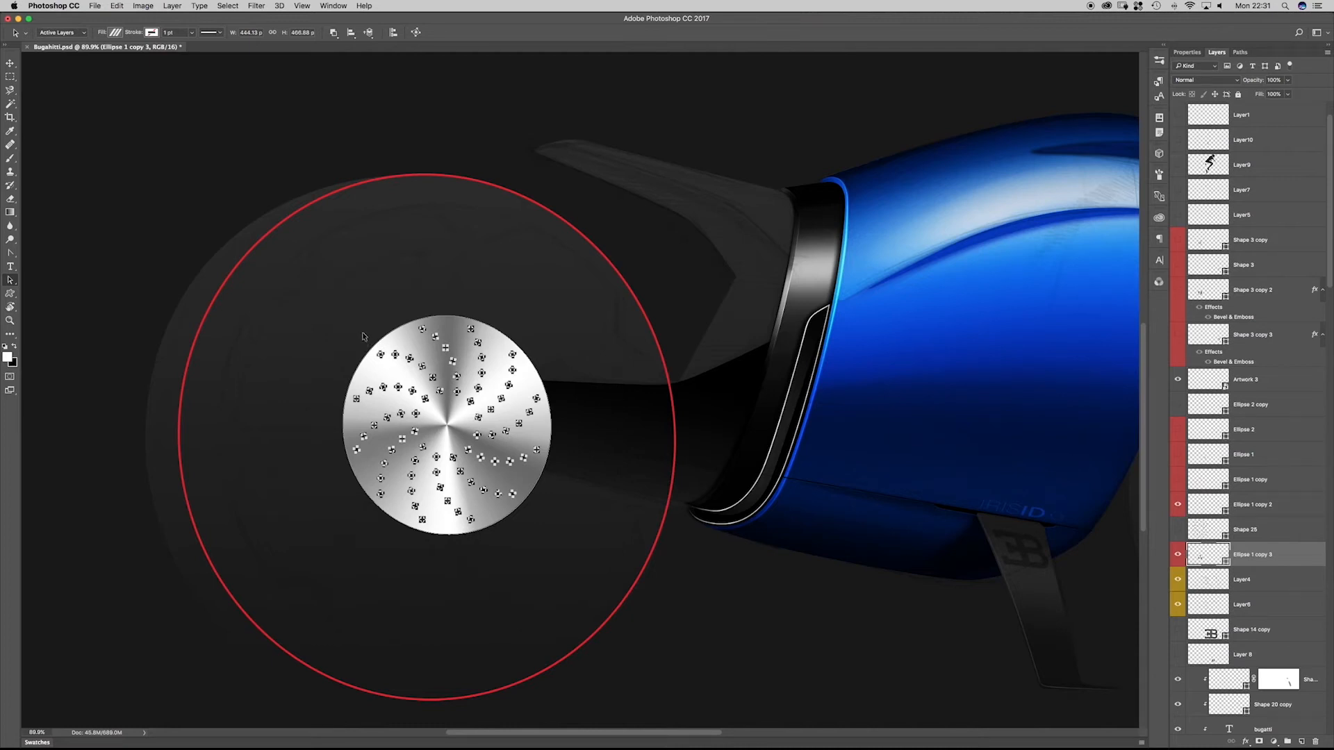
{"action": "key", "text": "Delete"}
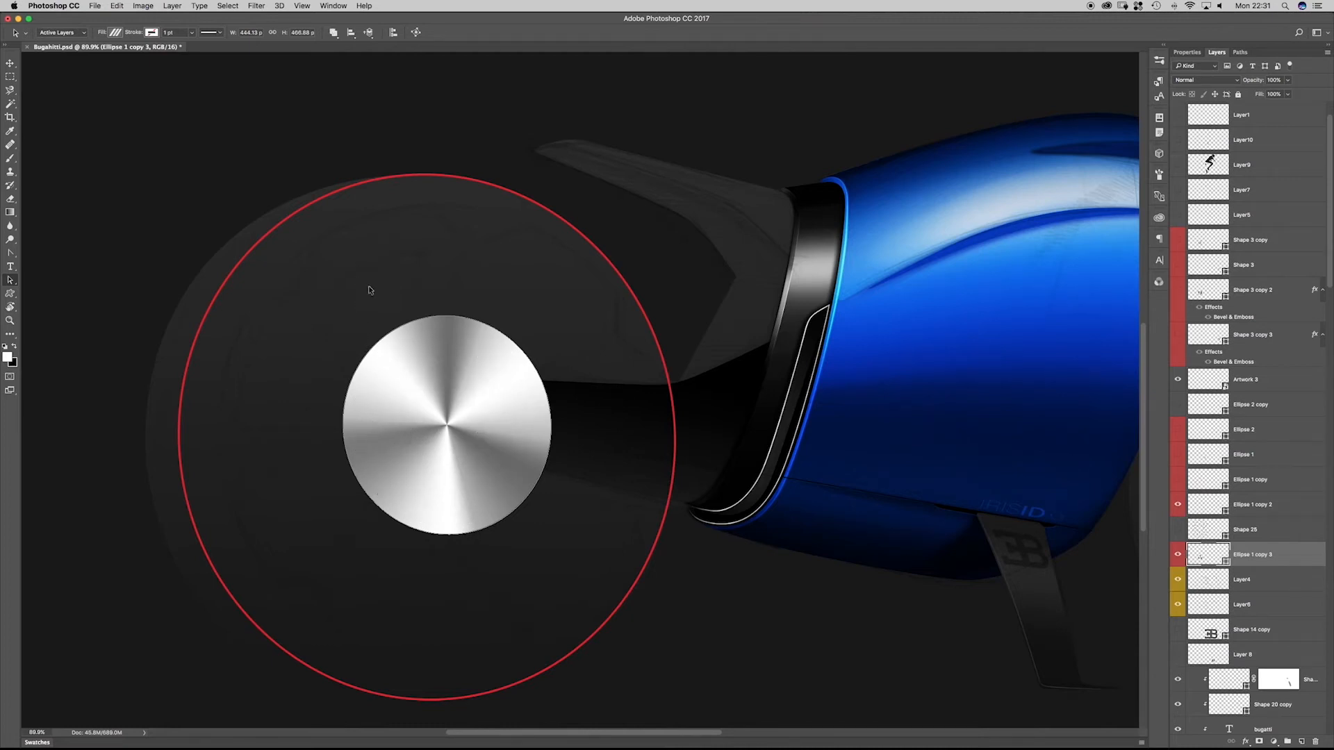
{"action": "left_click_drag", "start_coordinate": [343, 283], "coordinate": [668, 576]}
{"action": "left_click_drag", "start_coordinate": [285, 324], "coordinate": [414, 239]}
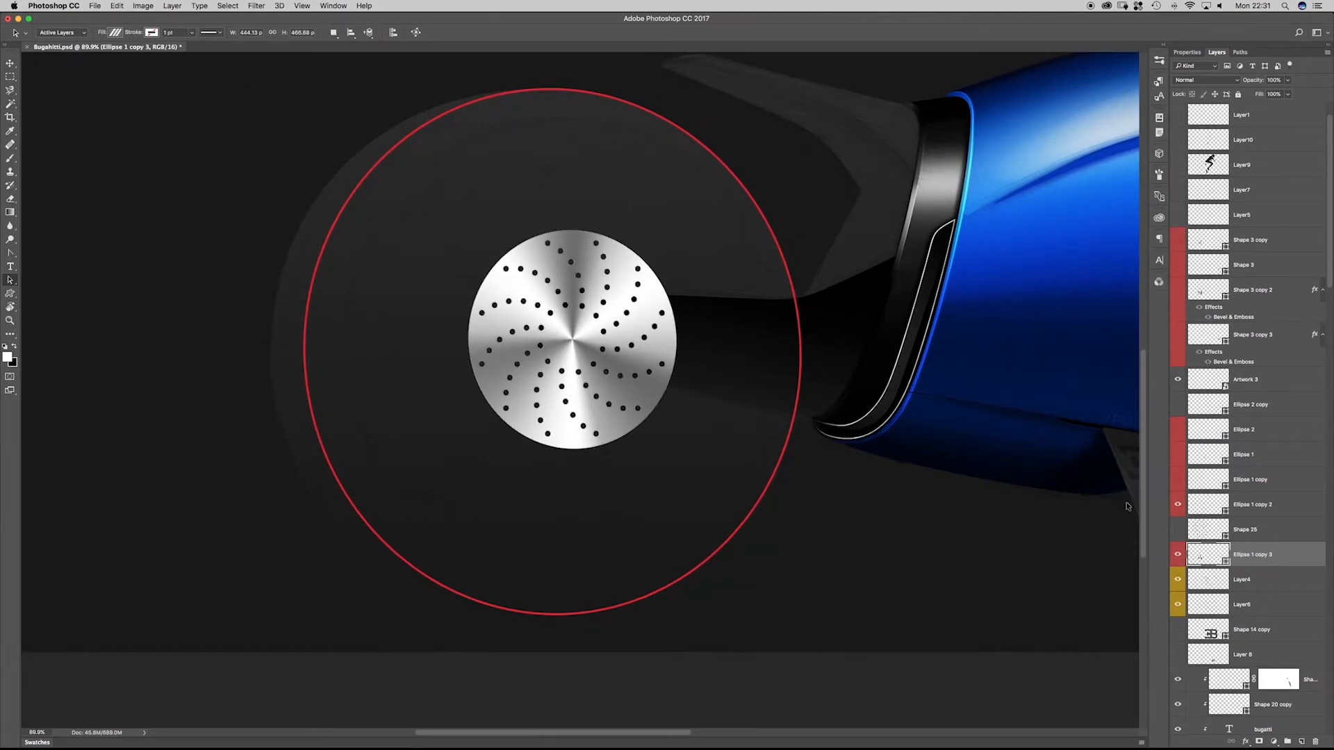
- Duplicate the layer Ellipse 1 copy 3 as a hidden backup beneath it, keeping the original visible and selected
{"action": "left_click_drag", "start_coordinate": [1213, 563], "coordinate": [1204, 576], "text": "alt"}
{"action": "left_click", "coordinate": [1178, 580]}
{"action": "left_click", "coordinate": [1178, 554]}
{"action": "left_click", "coordinate": [1177, 555]}
{"action": "left_click", "coordinate": [1203, 558]}
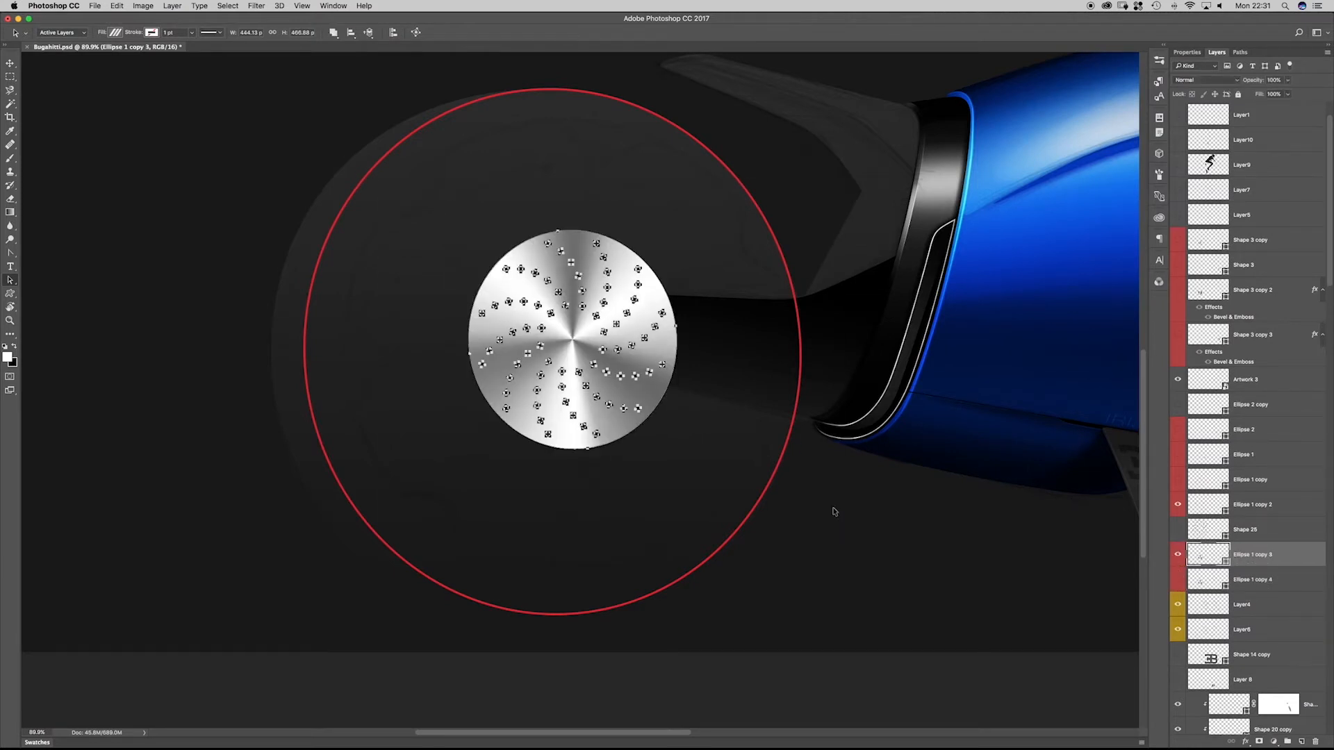
- Delete all the holes from the disc on Ellipse 1 copy 3 and switch to the Ellipse tool
{"action": "key", "text": "Delete"}
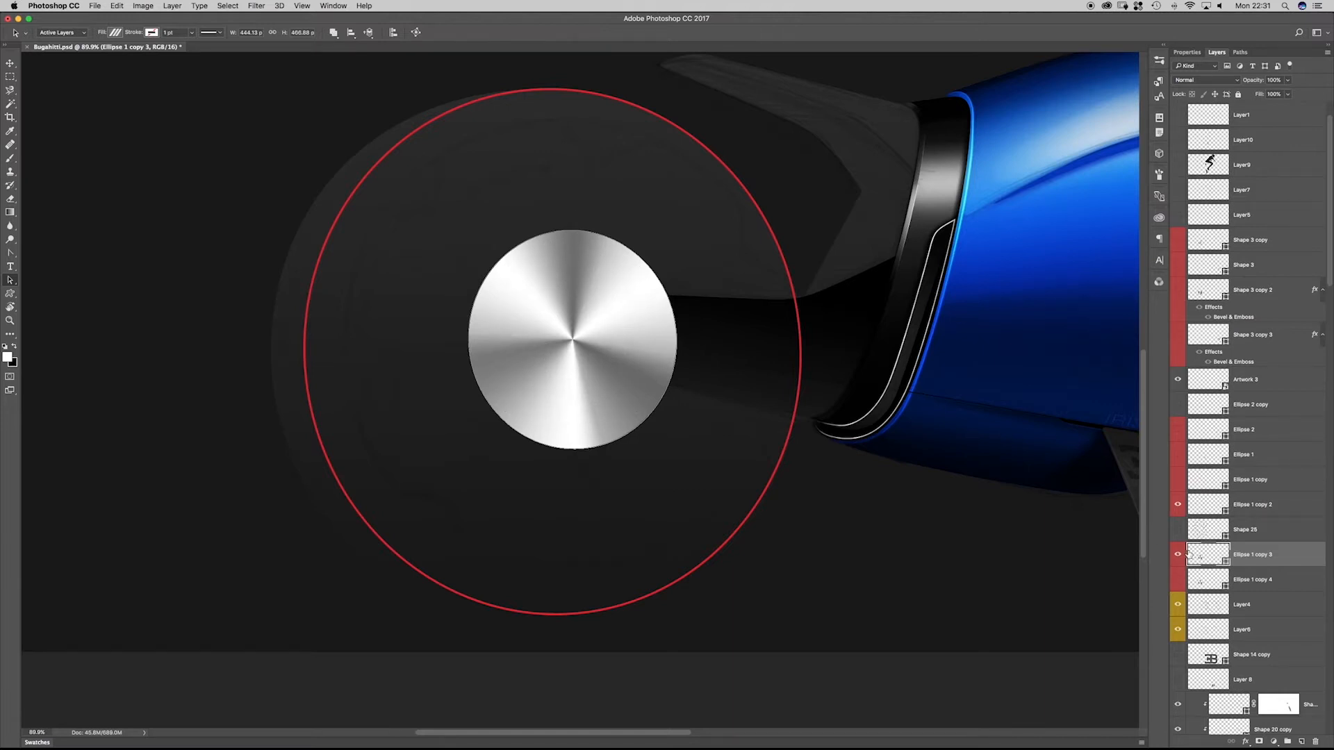
{"action": "left_click_drag", "start_coordinate": [432, 216], "coordinate": [834, 564]}
{"action": "key", "text": "u"}
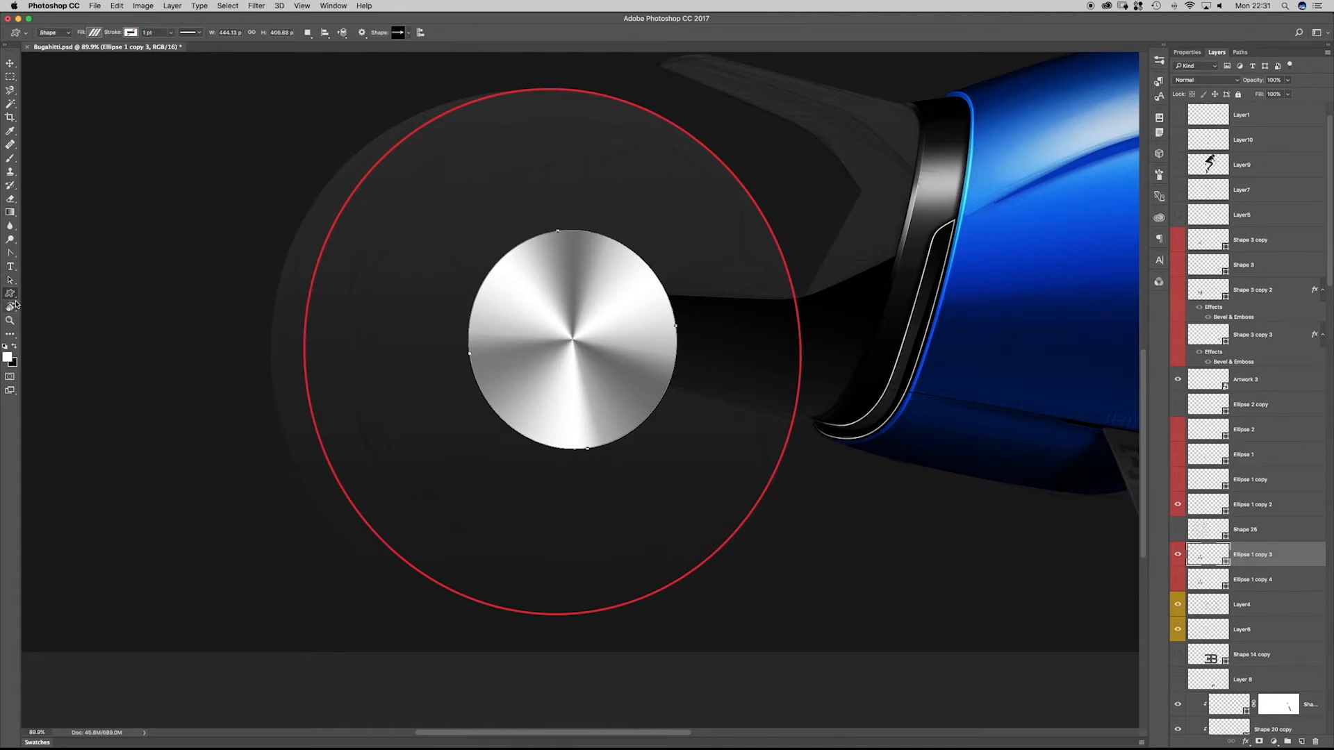
{"action": "left_click_drag", "start_coordinate": [11, 293], "coordinate": [61, 312]}
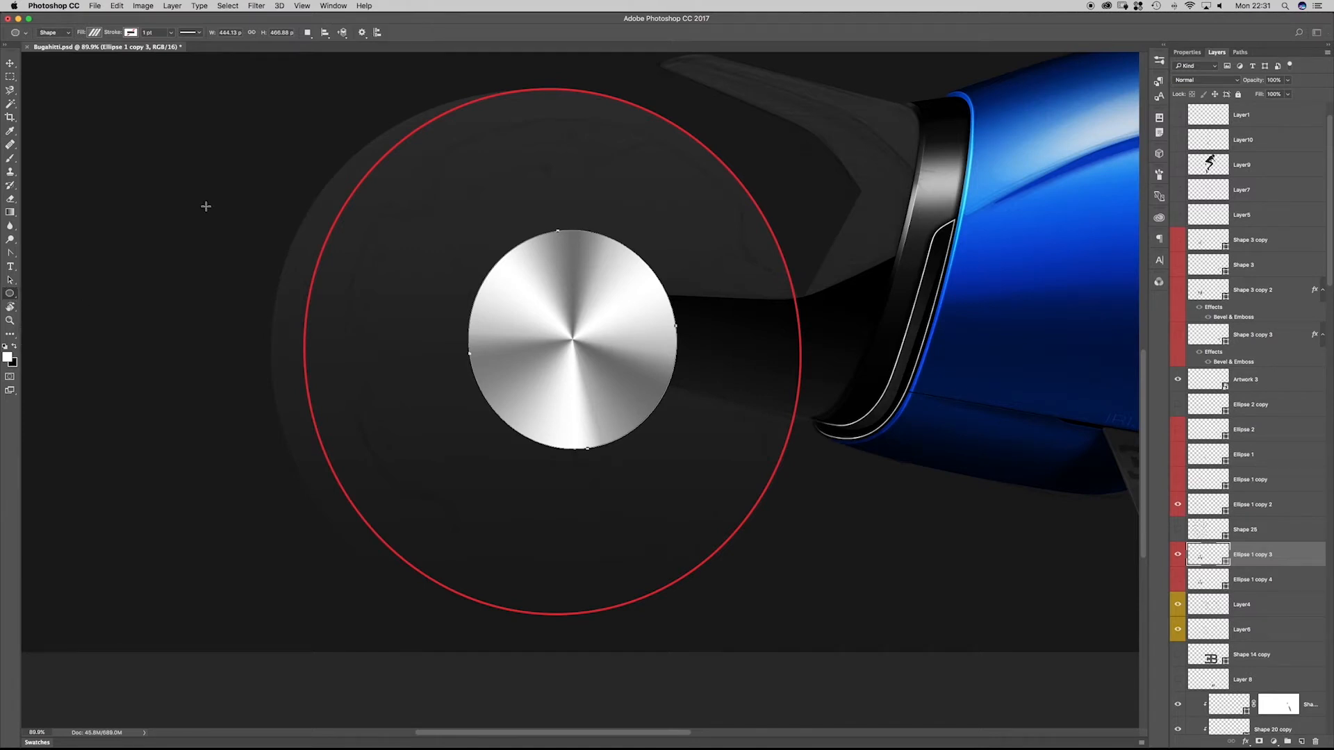
- Try drawing a circle in Path mode beside the wheel, undo it and return the Ellipse tool to Shape mode
{"action": "left_click", "coordinate": [58, 33]}
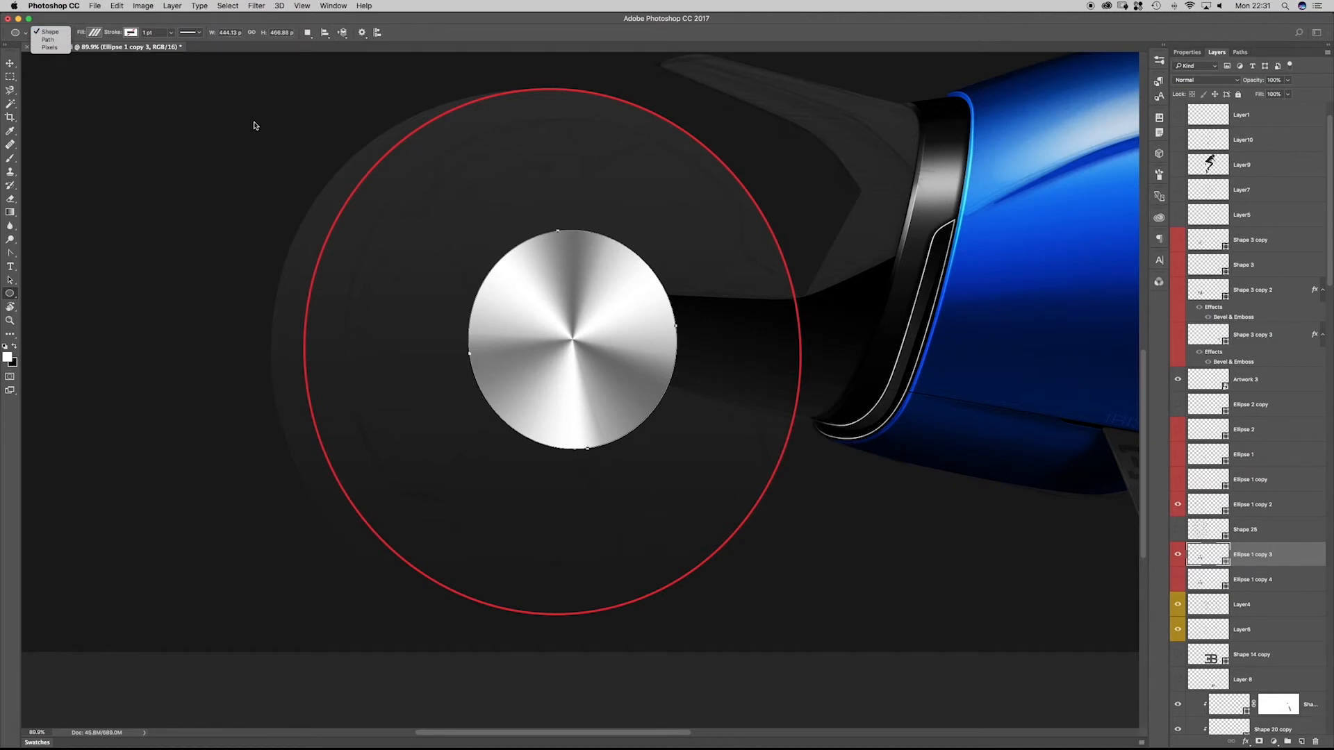
{"action": "left_click", "coordinate": [400, 38]}
{"action": "left_click", "coordinate": [53, 33]}
{"action": "left_click", "coordinate": [49, 40]}
{"action": "left_click_drag", "start_coordinate": [97, 110], "coordinate": [228, 219]}
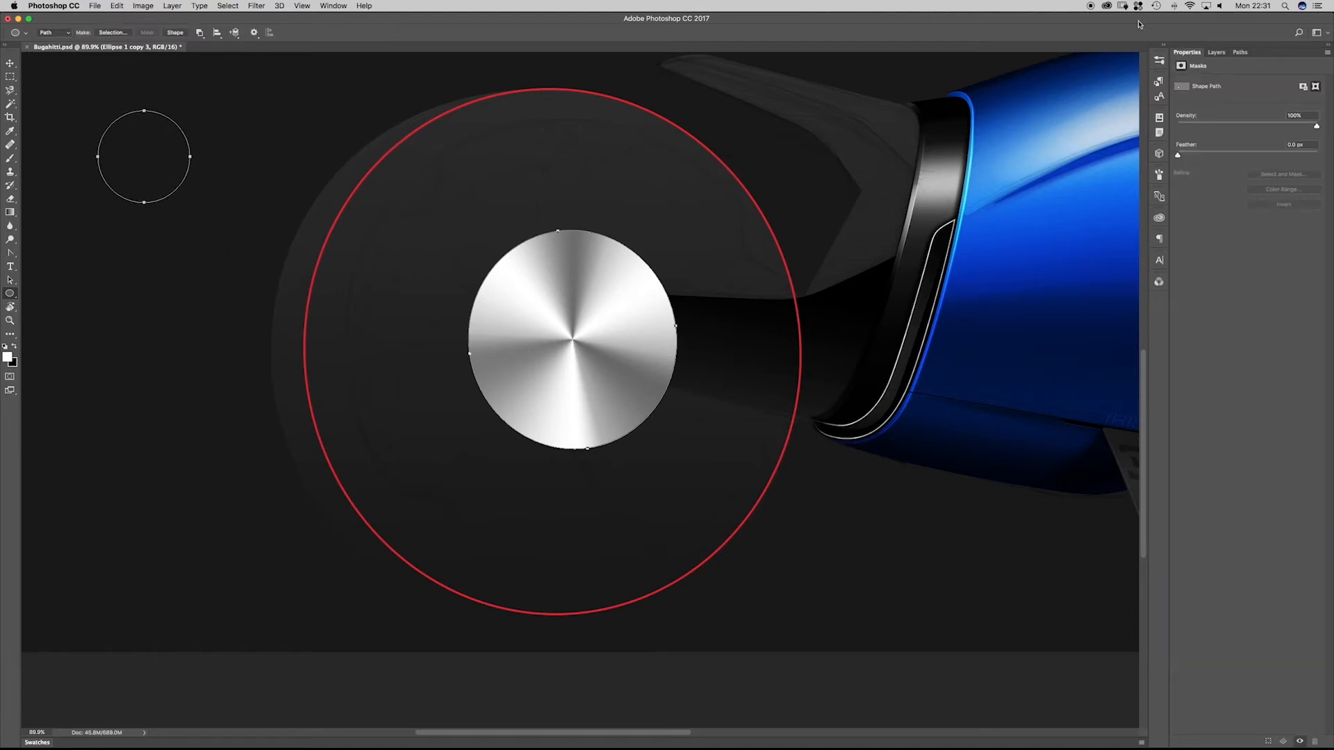
{"action": "key", "text": "super+z"}
{"action": "left_click", "coordinate": [60, 34]}
{"action": "left_click", "coordinate": [61, 24]}
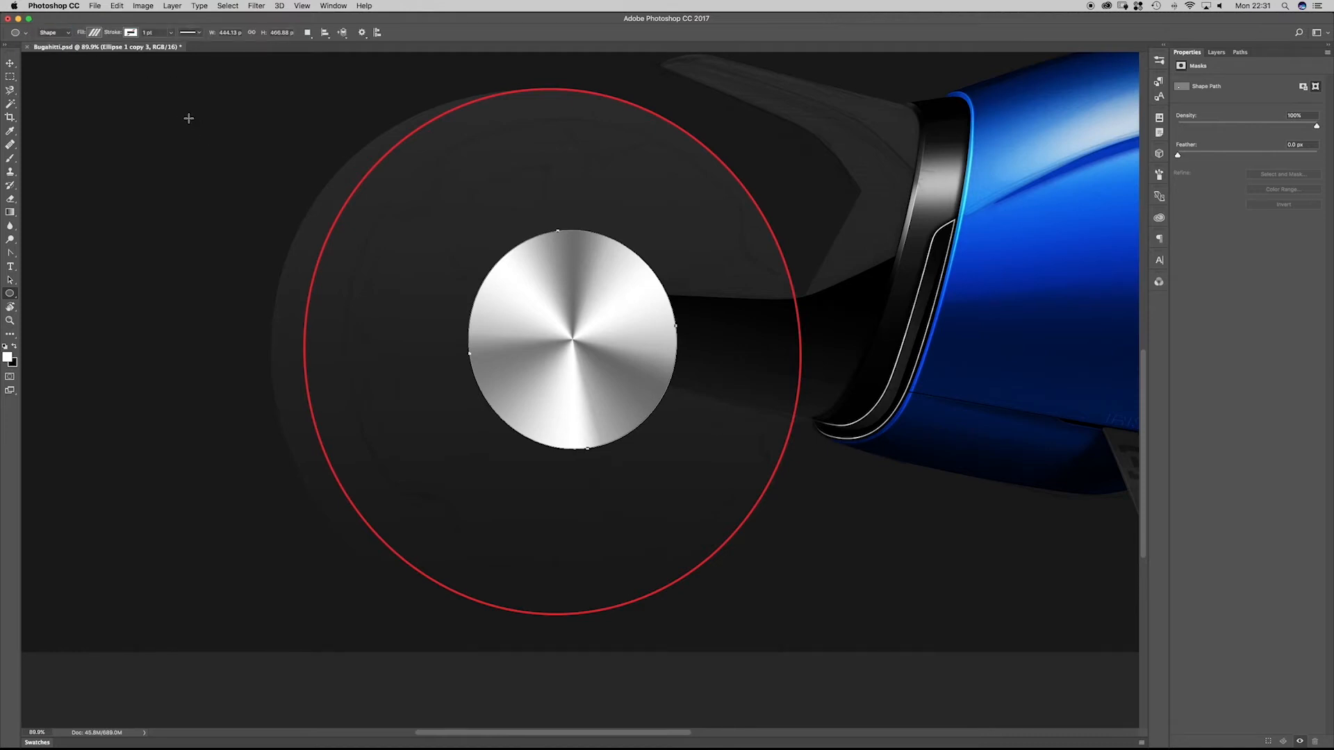
{"action": "left_click", "coordinate": [1216, 53]}
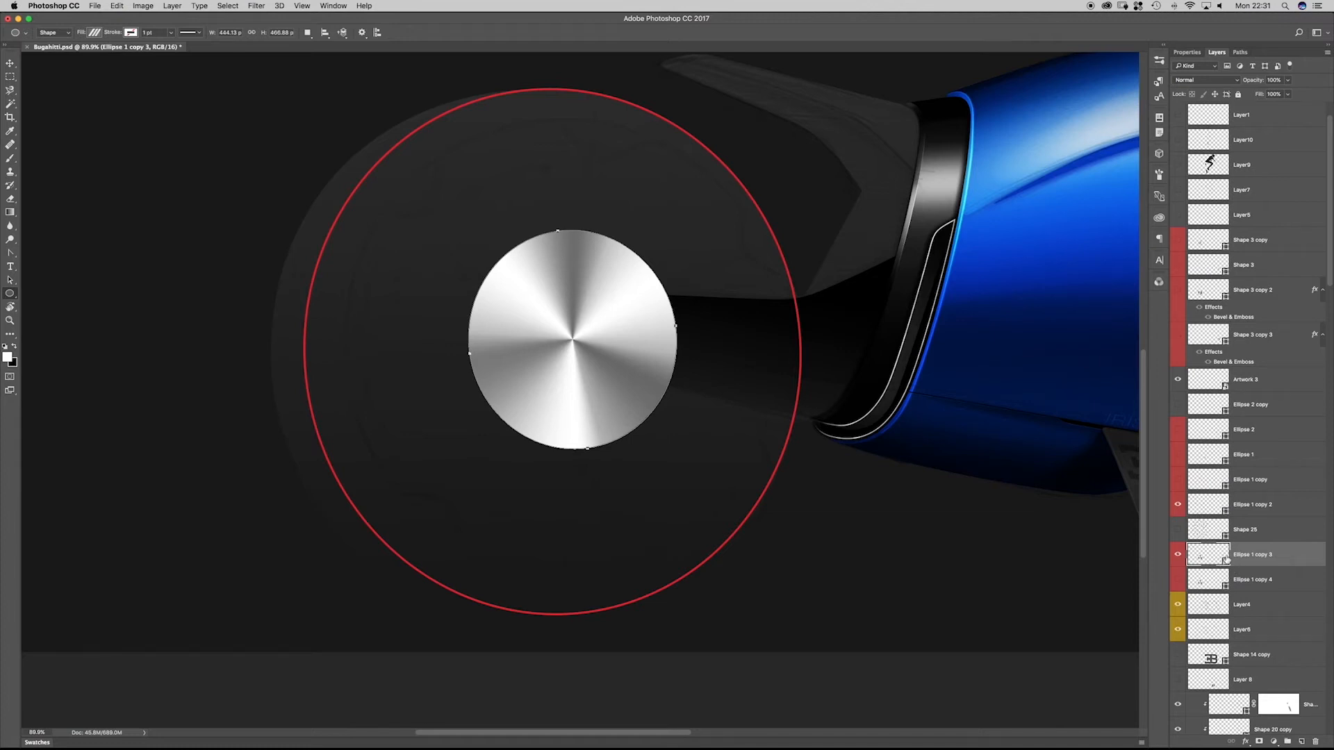
- Try drawing a circle about 208 px wide in Shape mode beside the wheel and undo it
{"action": "left_click_drag", "start_coordinate": [189, 122], "coordinate": [287, 220]}
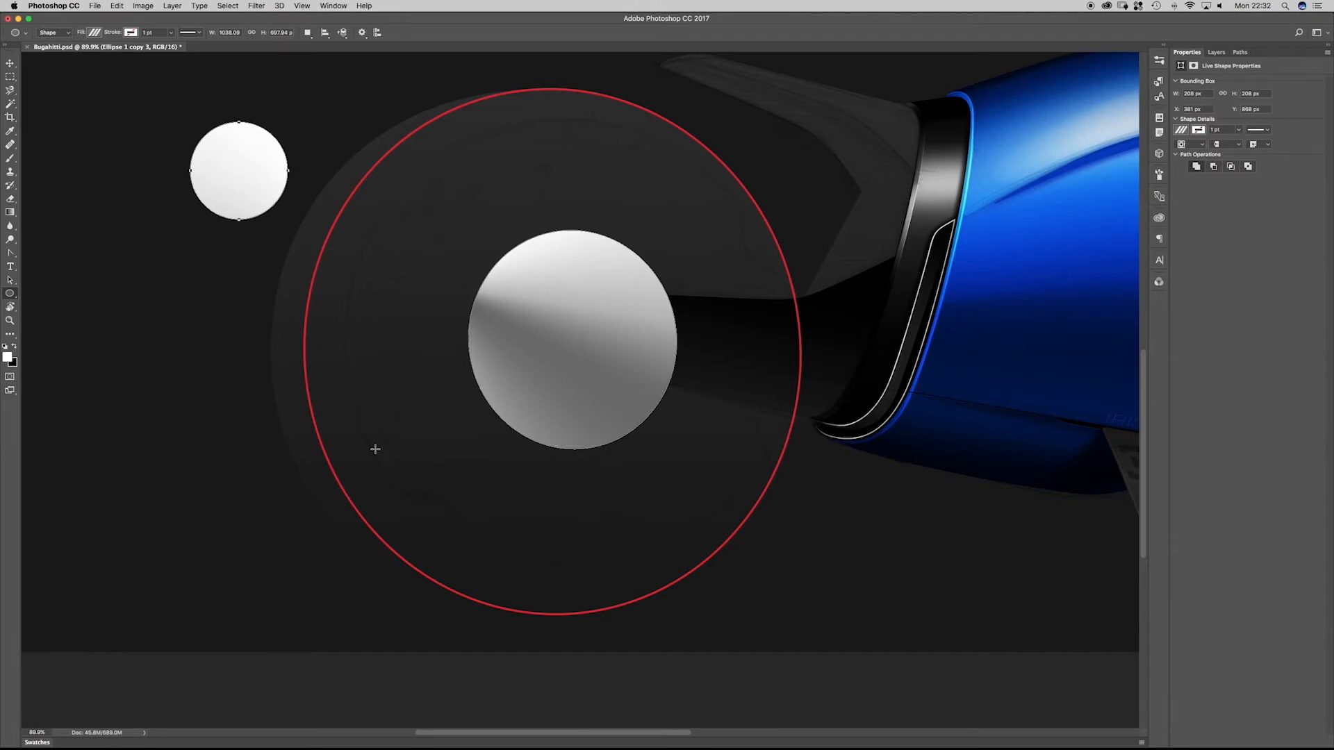
{"action": "key", "text": "super+z"}
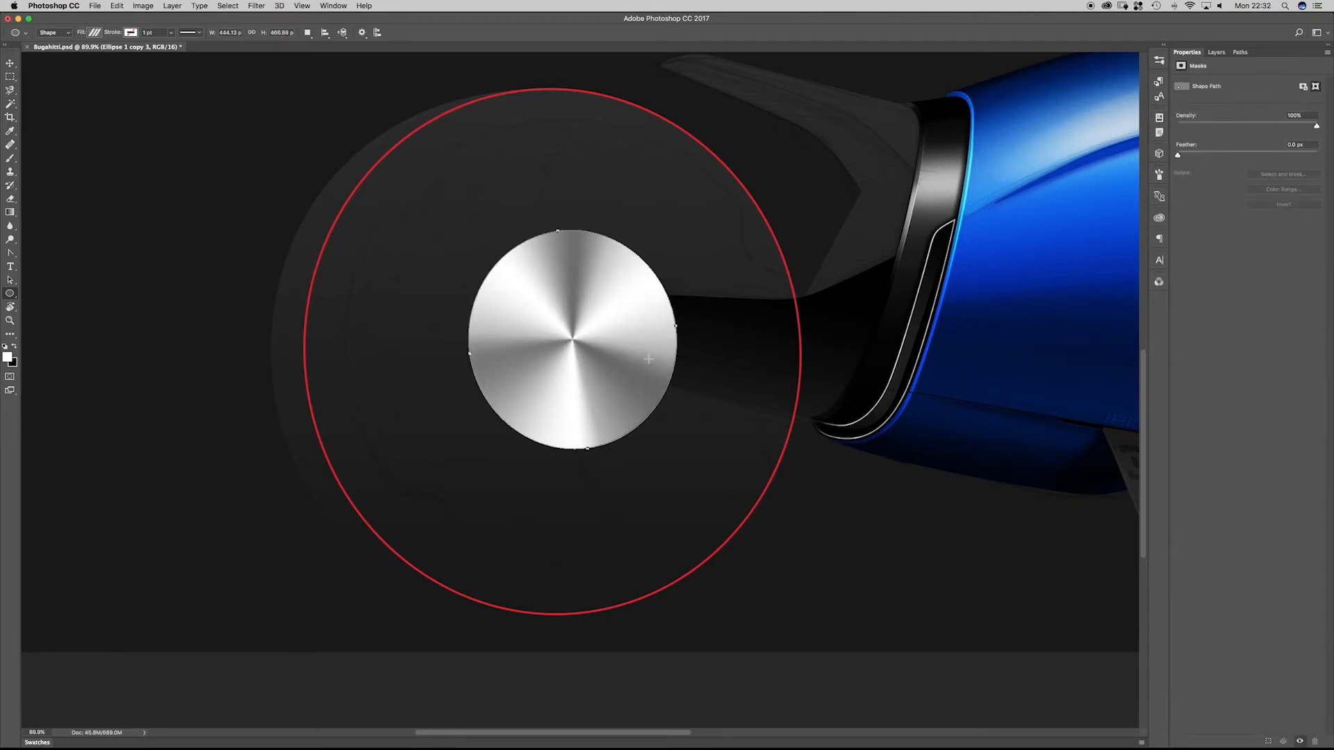
- Select the disc shape on Ellipse 1 copy 3 and examine its angle gradient fill in an enlarged fill picker
{"action": "key", "text": "a"}
{"action": "left_click_drag", "start_coordinate": [457, 177], "coordinate": [789, 612]}
{"action": "left_click", "coordinate": [1215, 53]}
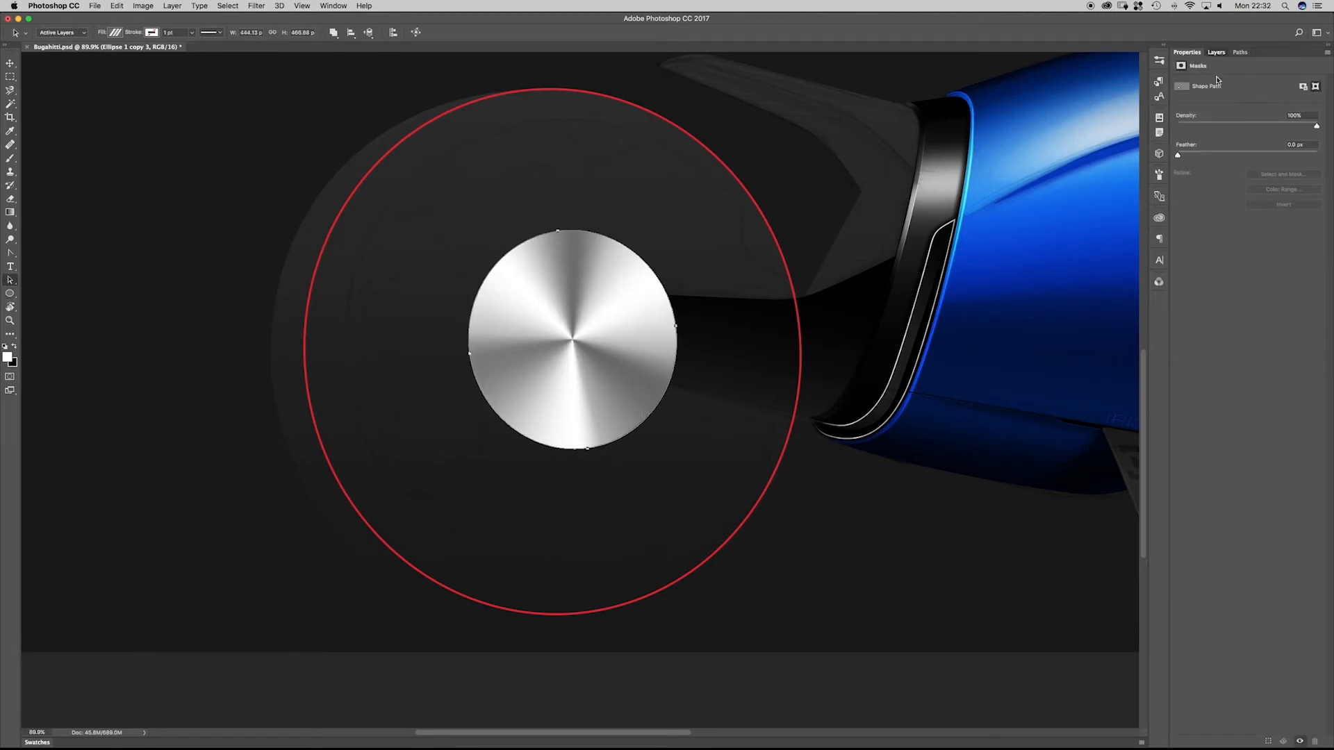
{"action": "left_click", "coordinate": [116, 33]}
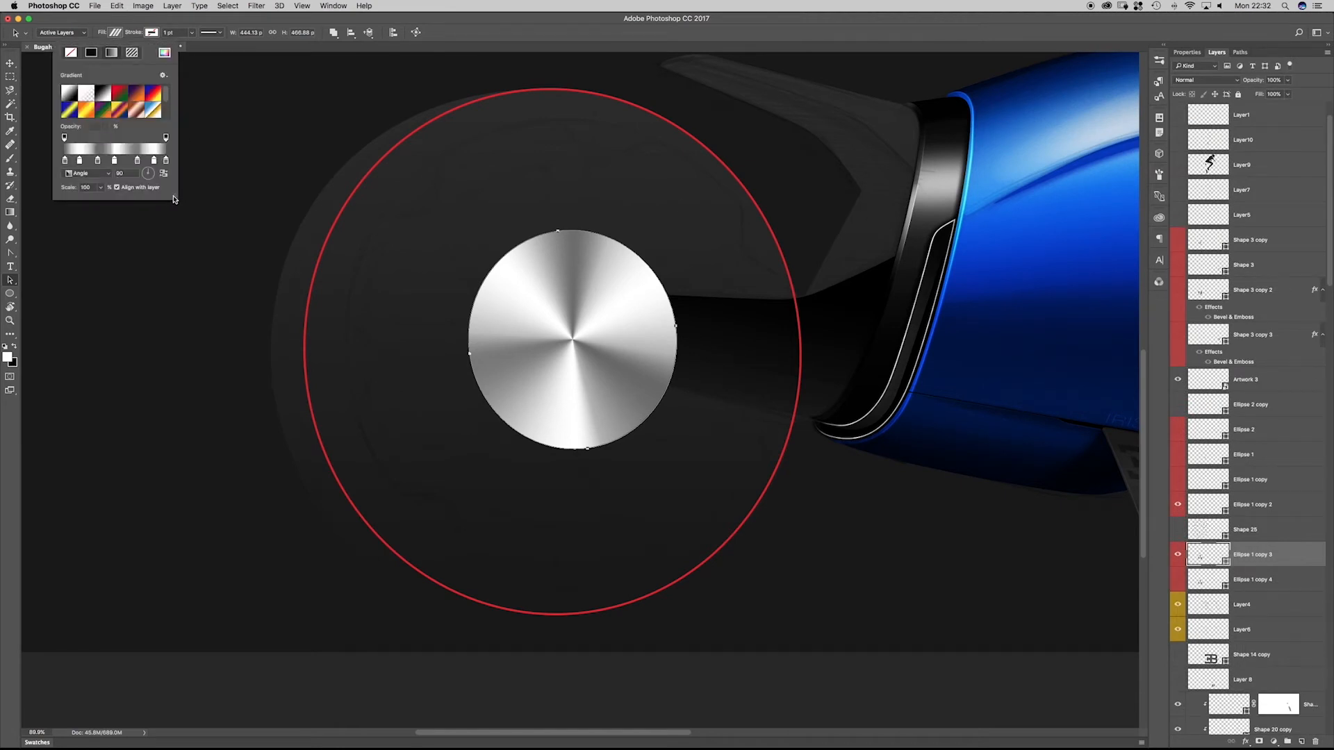
{"action": "left_click_drag", "start_coordinate": [175, 200], "coordinate": [316, 457]}
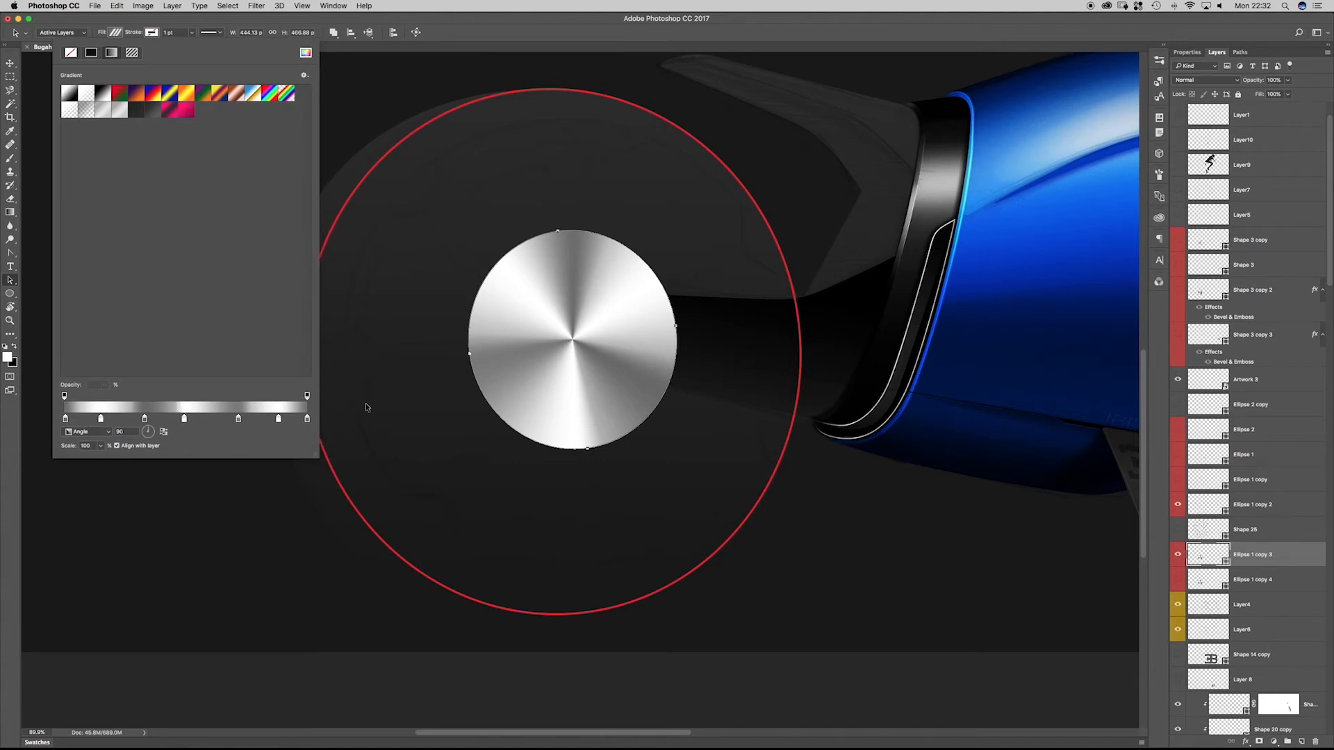
{"action": "left_click", "coordinate": [1028, 379]}
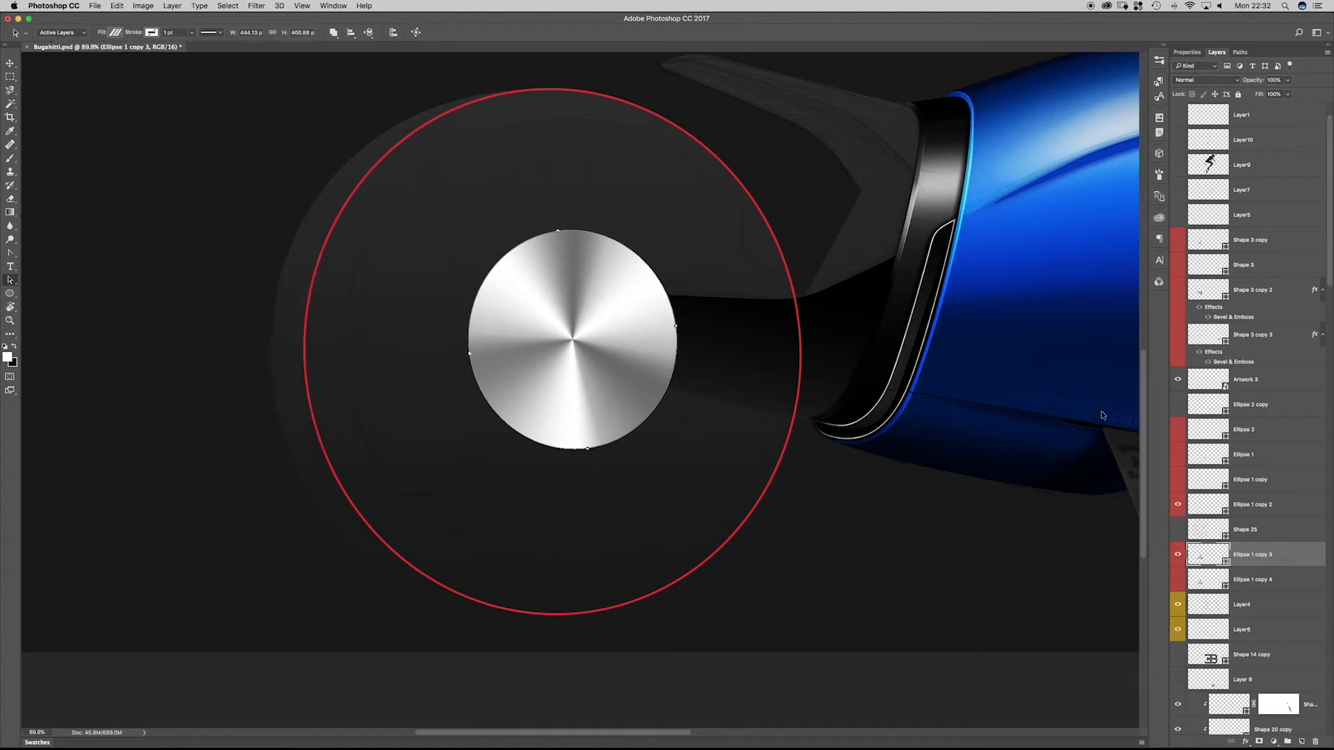
- Open the gradient fill of Ellipse 1 copy 3 and examine the first and last colour stops in the Gradient Editor
{"action": "double_click", "coordinate": [1206, 558]}
{"action": "left_click_drag", "start_coordinate": [940, 495], "coordinate": [850, 173]}
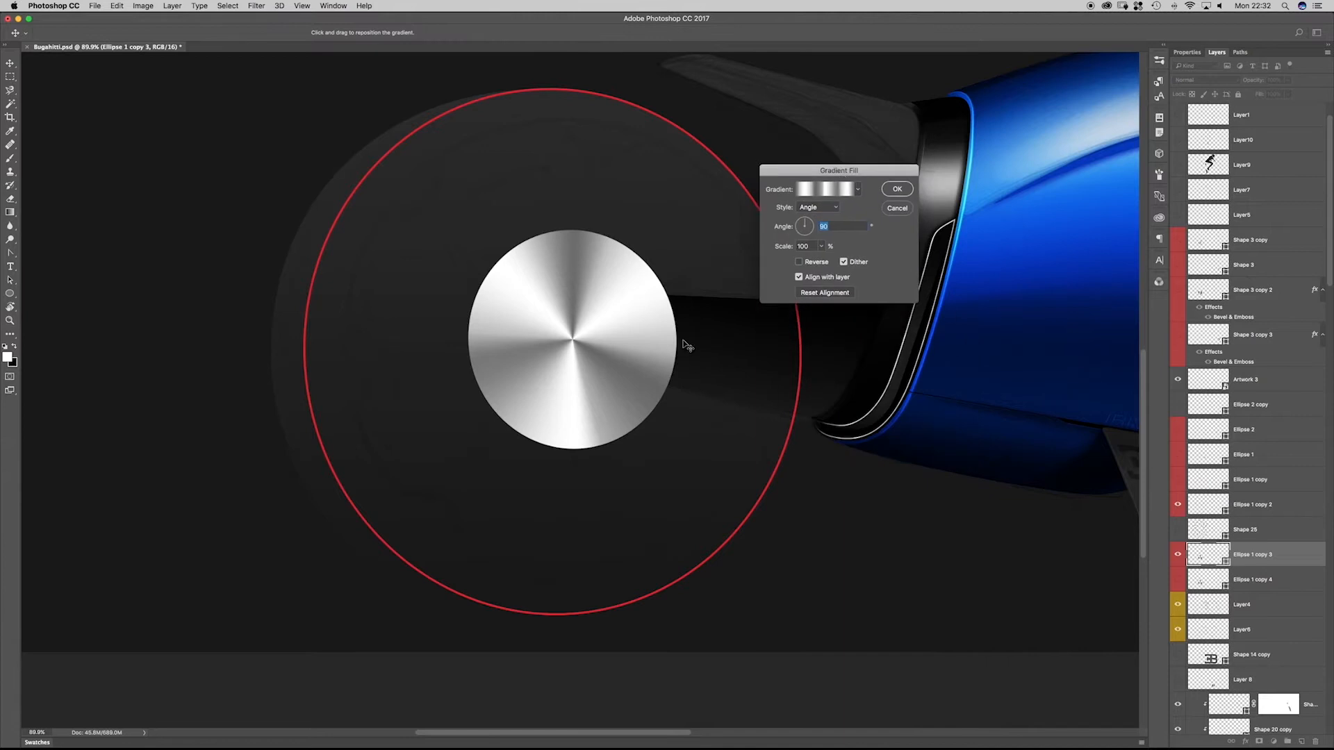
{"action": "left_click", "coordinate": [841, 192]}
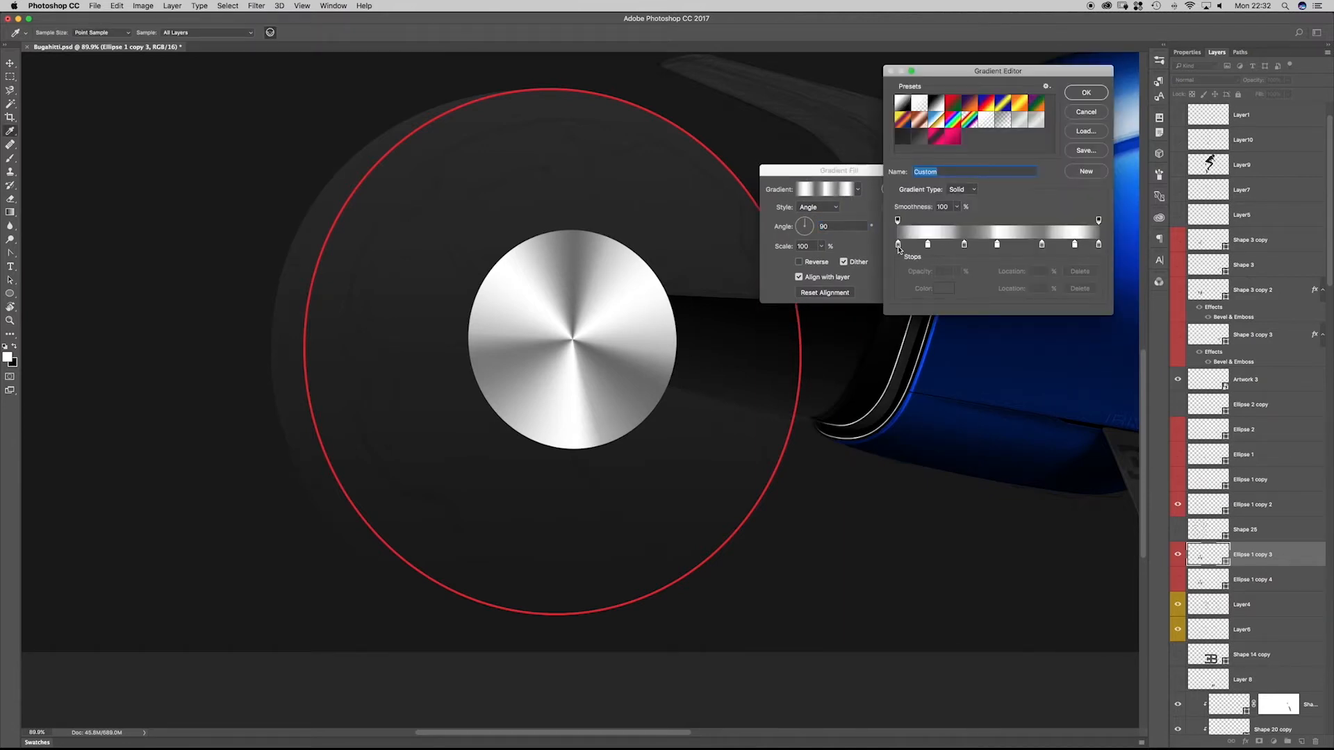
{"action": "left_click", "coordinate": [898, 246]}
{"action": "left_click", "coordinate": [1099, 245]}
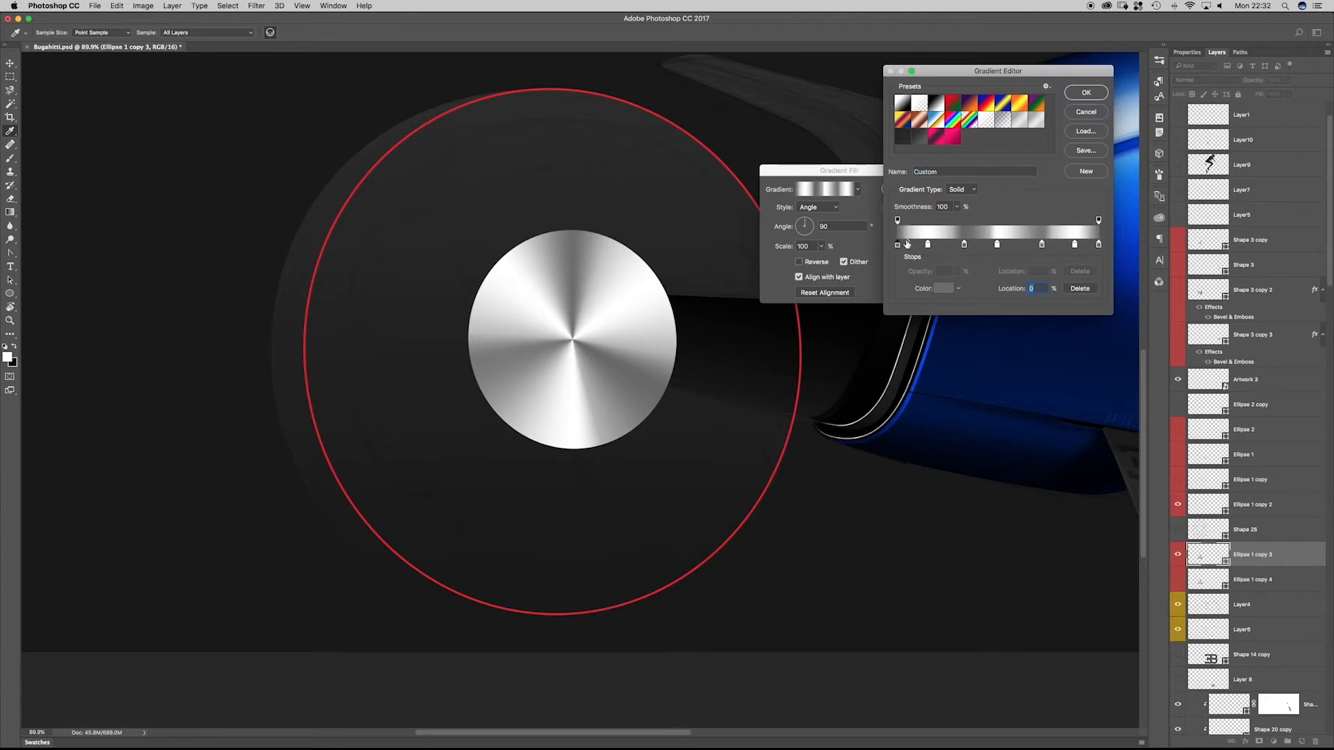
{"action": "left_click", "coordinate": [1100, 227]}
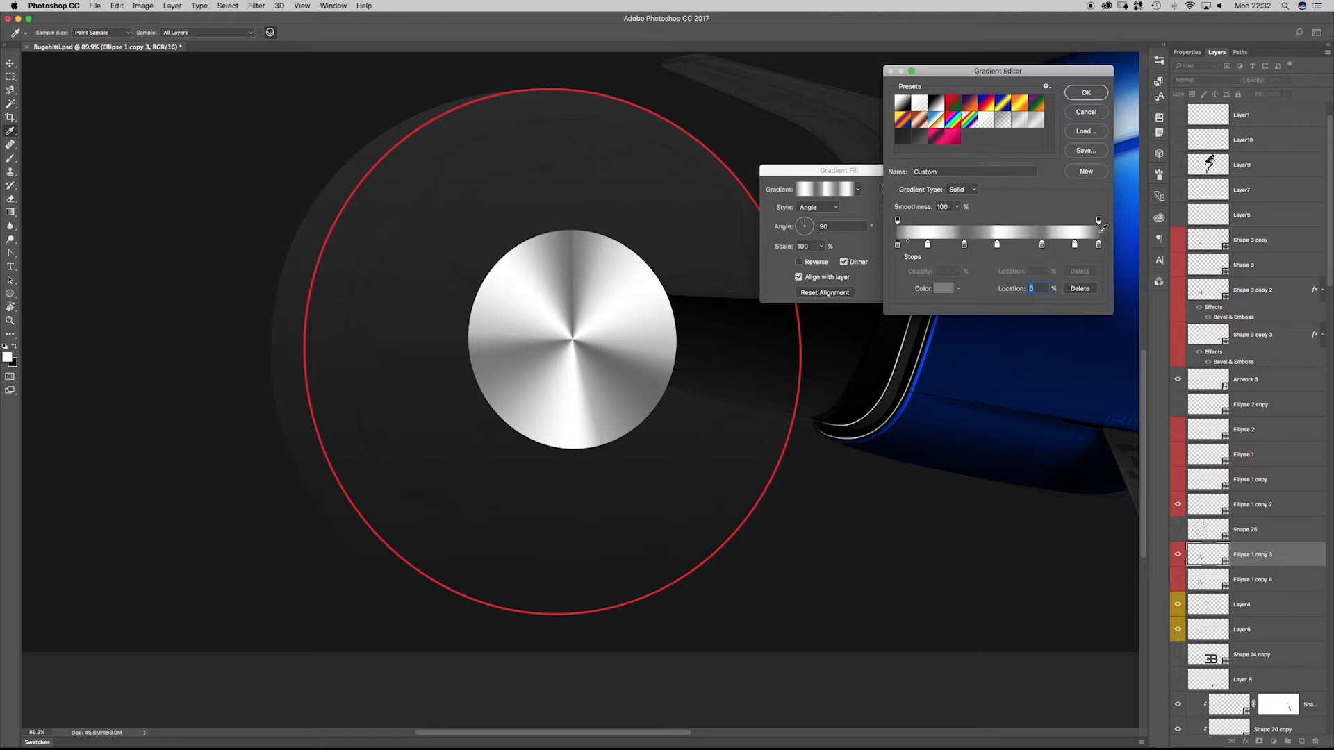
{"action": "left_click", "coordinate": [1098, 232]}
{"action": "left_click", "coordinate": [1085, 93]}
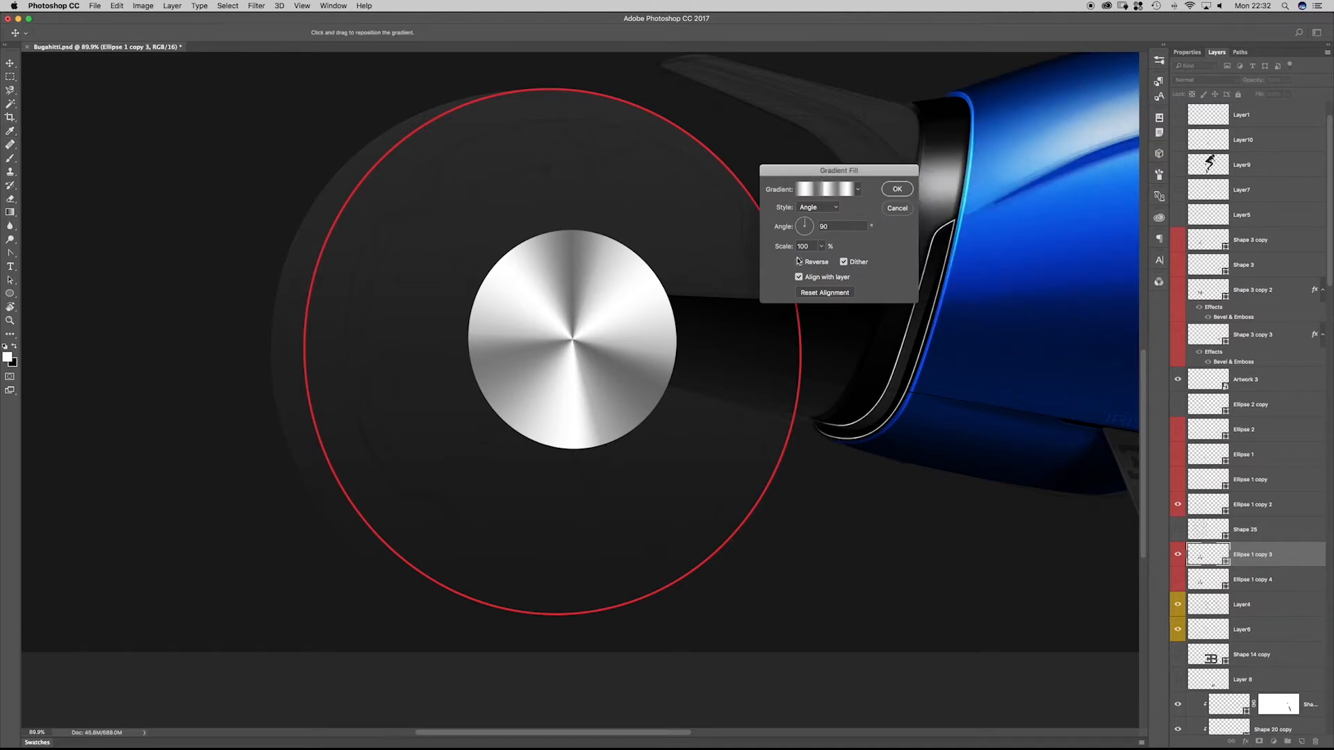
- Try rotating the disc's angle gradient to 74.74° and shifting its centre off the middle, then cancel the Gradient Fill changes
{"action": "left_click", "coordinate": [832, 209]}
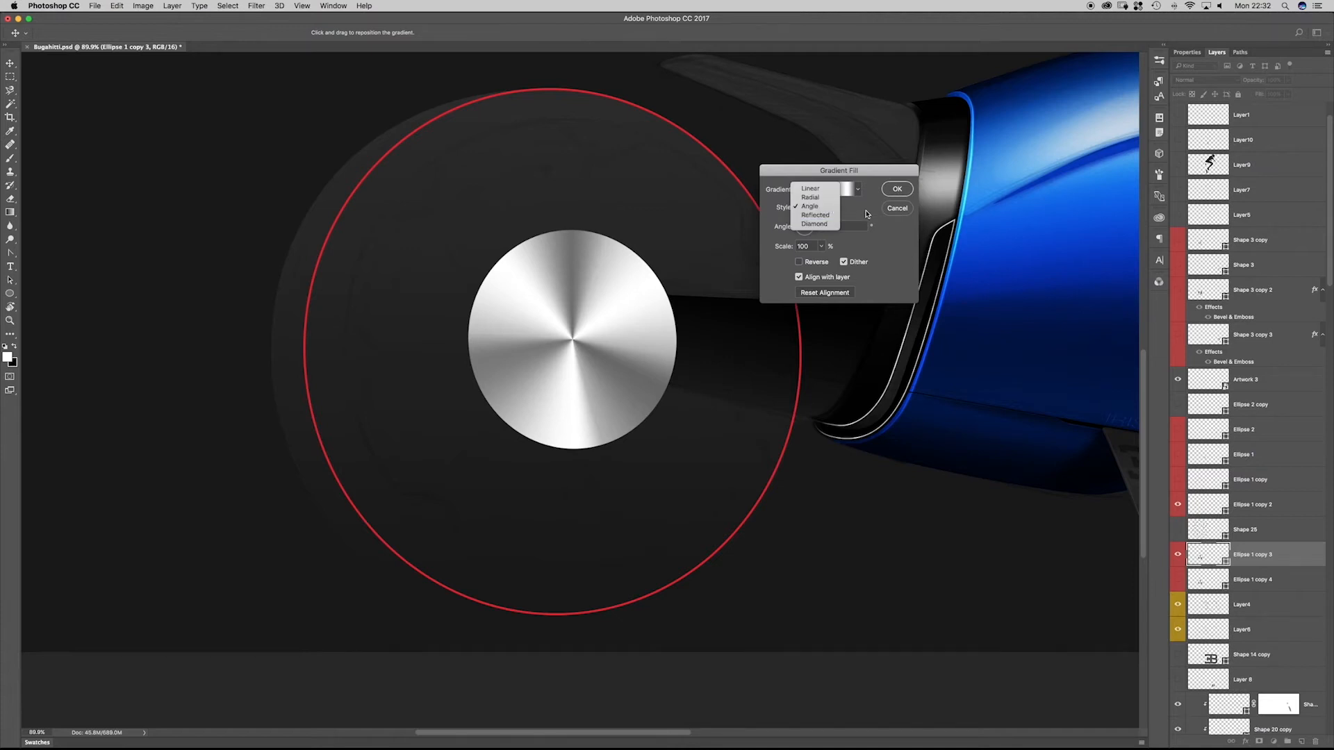
{"action": "left_click", "coordinate": [834, 208]}
{"action": "left_click_drag", "start_coordinate": [805, 229], "coordinate": [805, 222]}
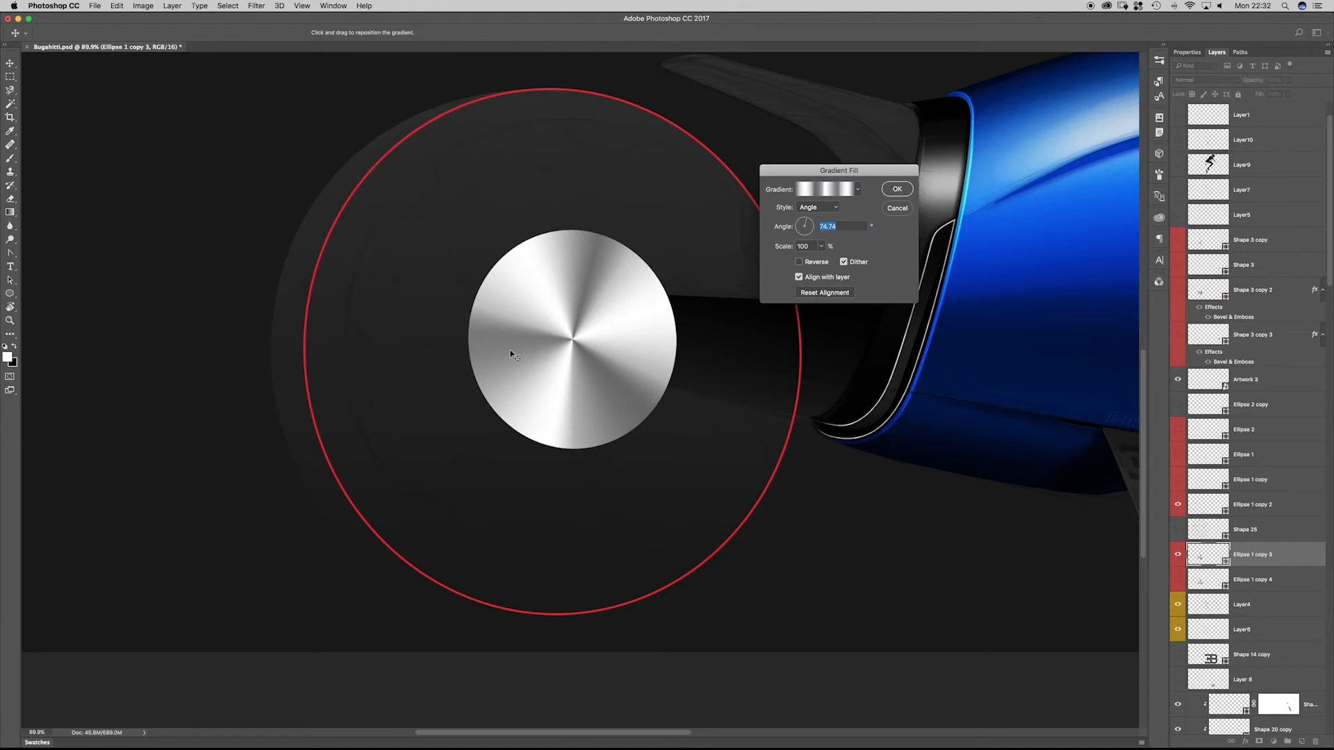
{"action": "left_click_drag", "start_coordinate": [561, 347], "coordinate": [596, 350]}
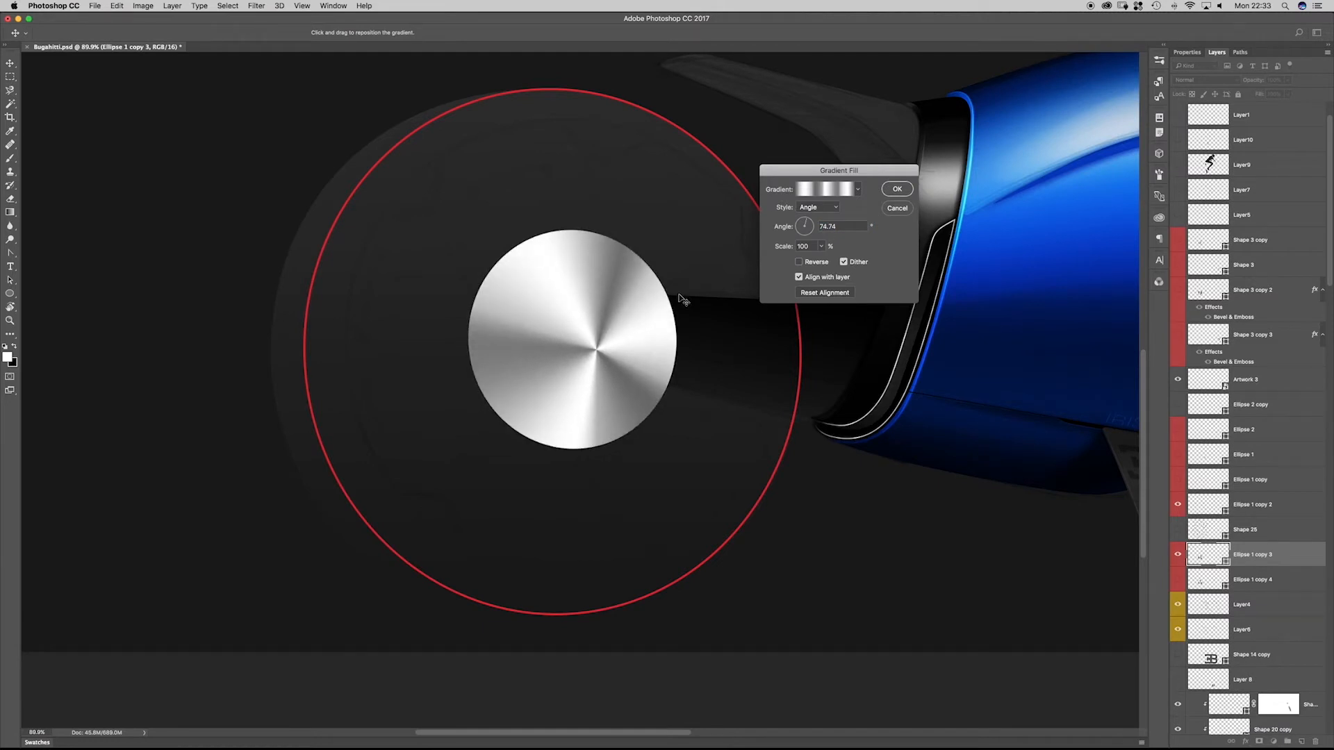
{"action": "left_click", "coordinate": [896, 208]}
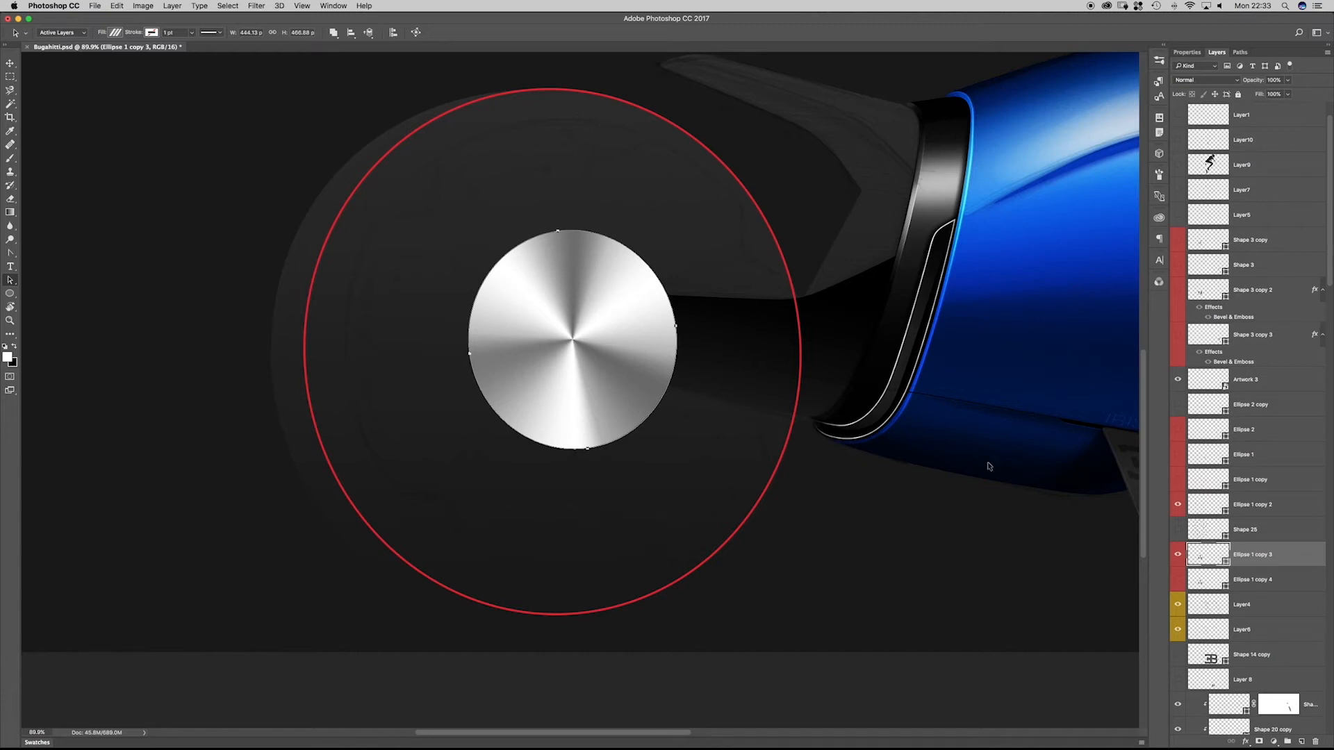
- Paste the copied spiral hole pattern as a shape layer directly above Ellipse 1 copy 3
{"action": "left_click", "coordinate": [559, 196]}
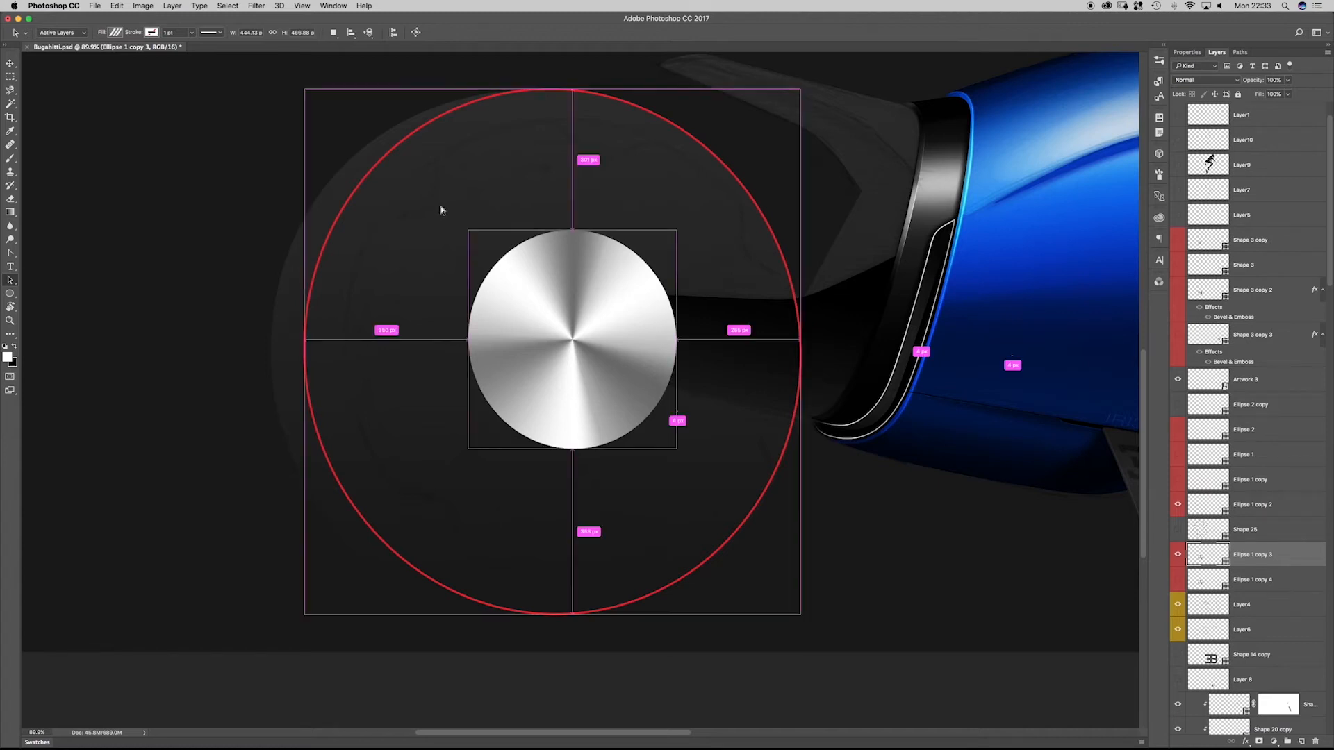
{"action": "key", "text": "super+v"}
{"action": "left_click_drag", "start_coordinate": [595, 312], "coordinate": [830, 127]}
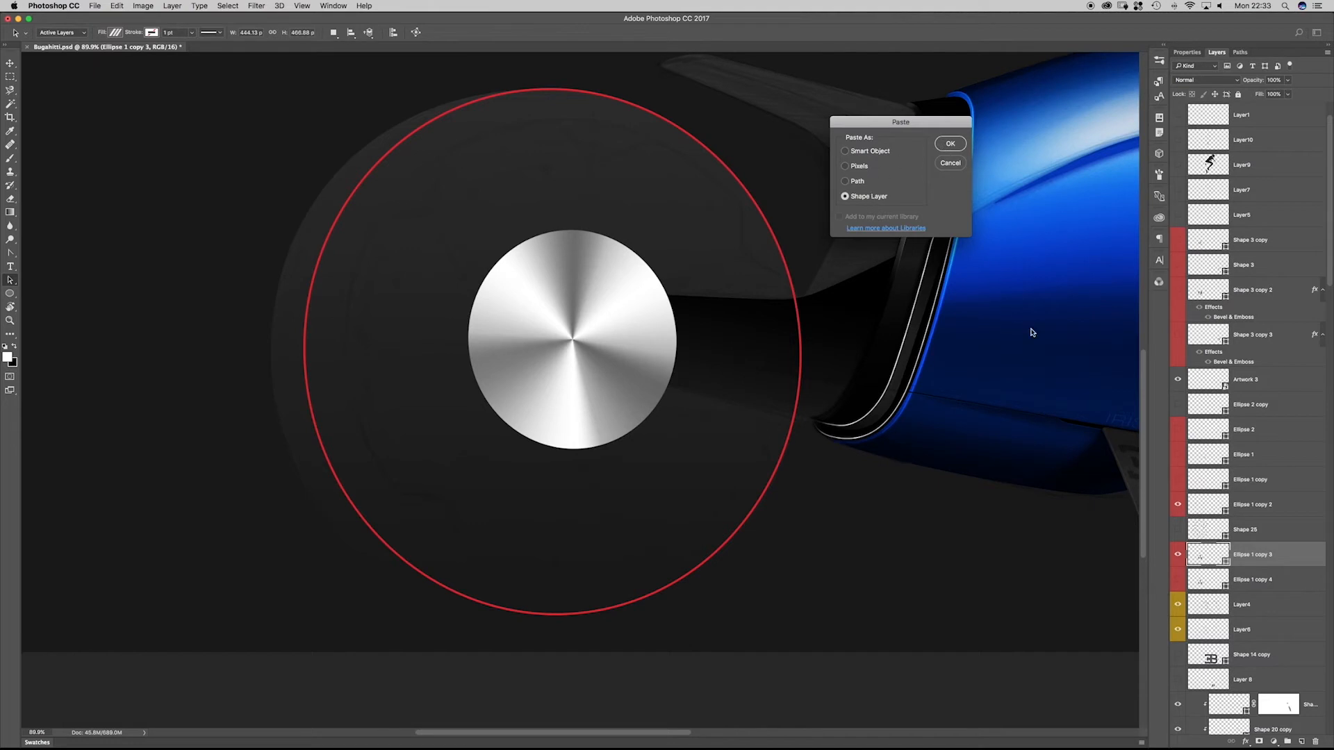
{"action": "left_click", "coordinate": [949, 144]}
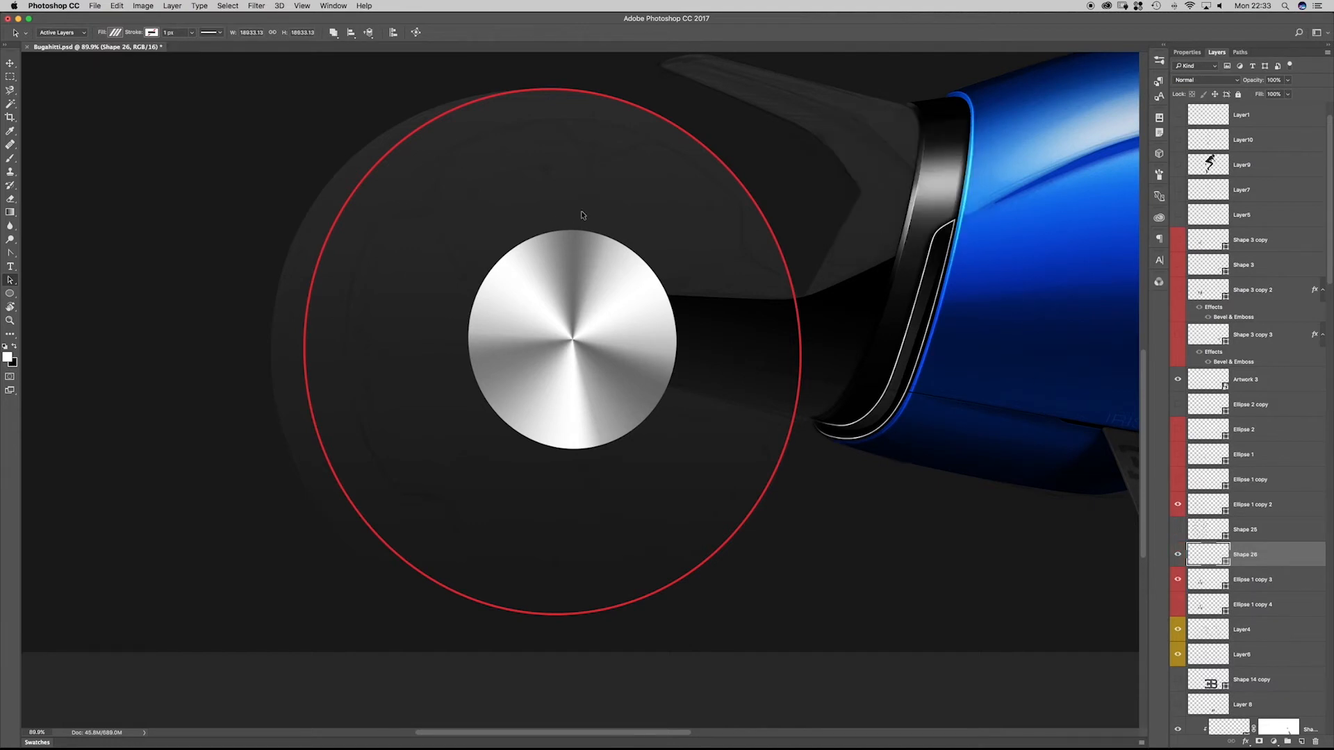
- Scale the pasted hole pattern proportionally down to about 476 px wide and place it over the metal disc
{"action": "key", "text": "super+t"}
{"action": "left_click_drag", "start_coordinate": [855, 229], "coordinate": [682, 179]}
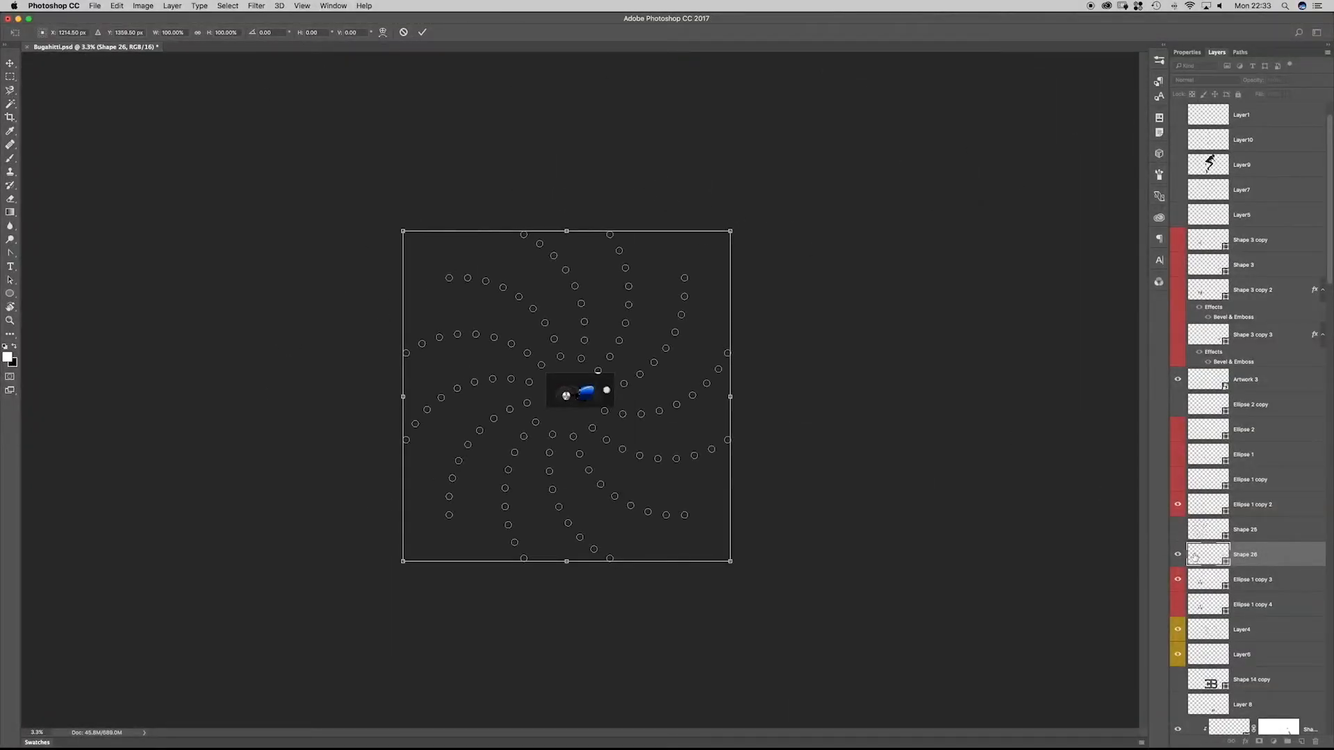
{"action": "key", "text": "Return"}
{"action": "key", "text": "super+t"}
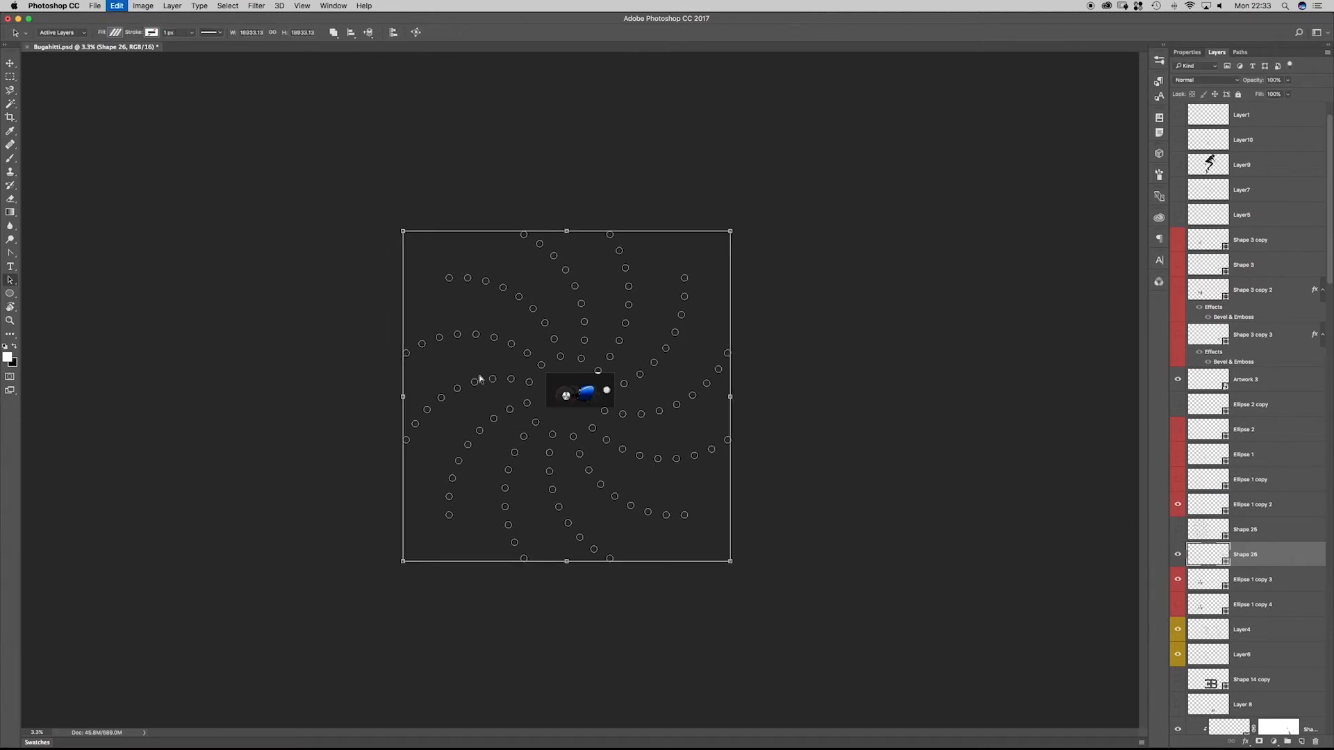
{"action": "left_click_drag", "start_coordinate": [405, 232], "coordinate": [646, 390]}
{"action": "left_click_drag", "start_coordinate": [540, 421], "coordinate": [277, 259]}
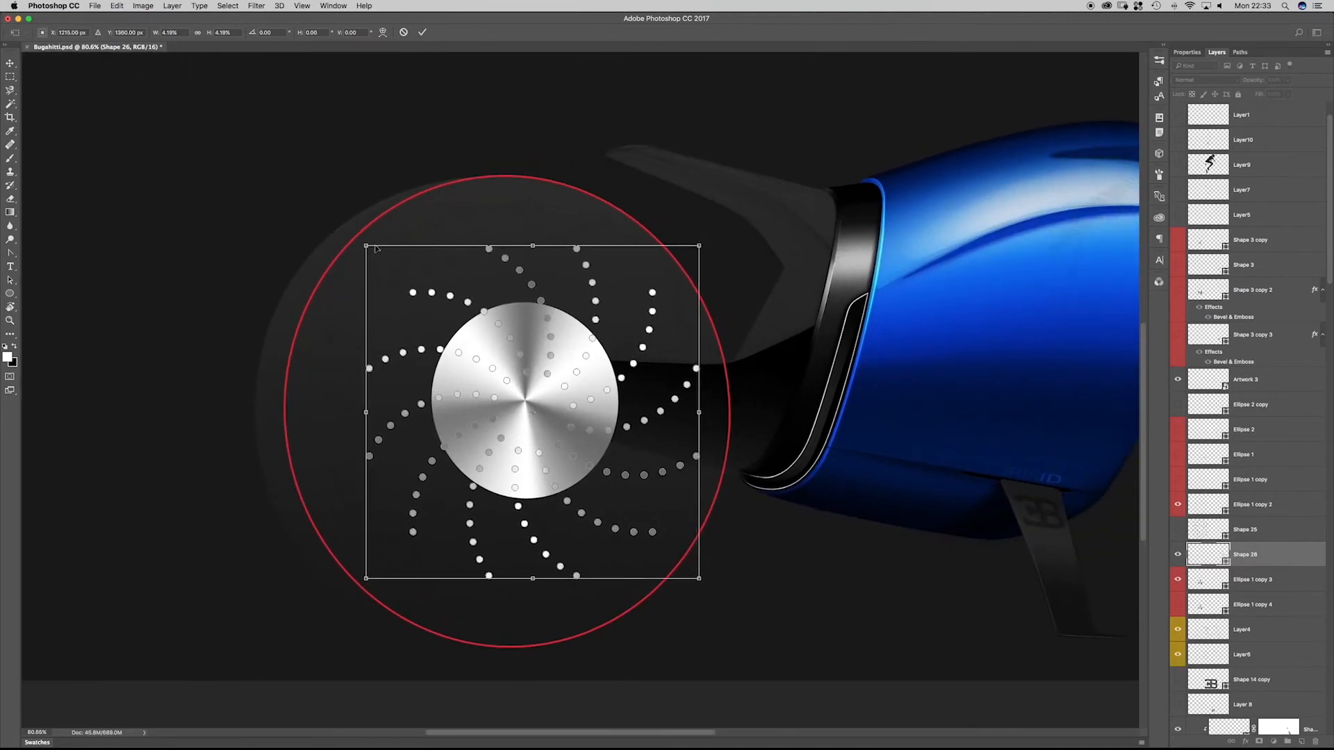
{"action": "left_click_drag", "start_coordinate": [365, 245], "coordinate": [459, 251]}
{"action": "key", "text": "Return"}
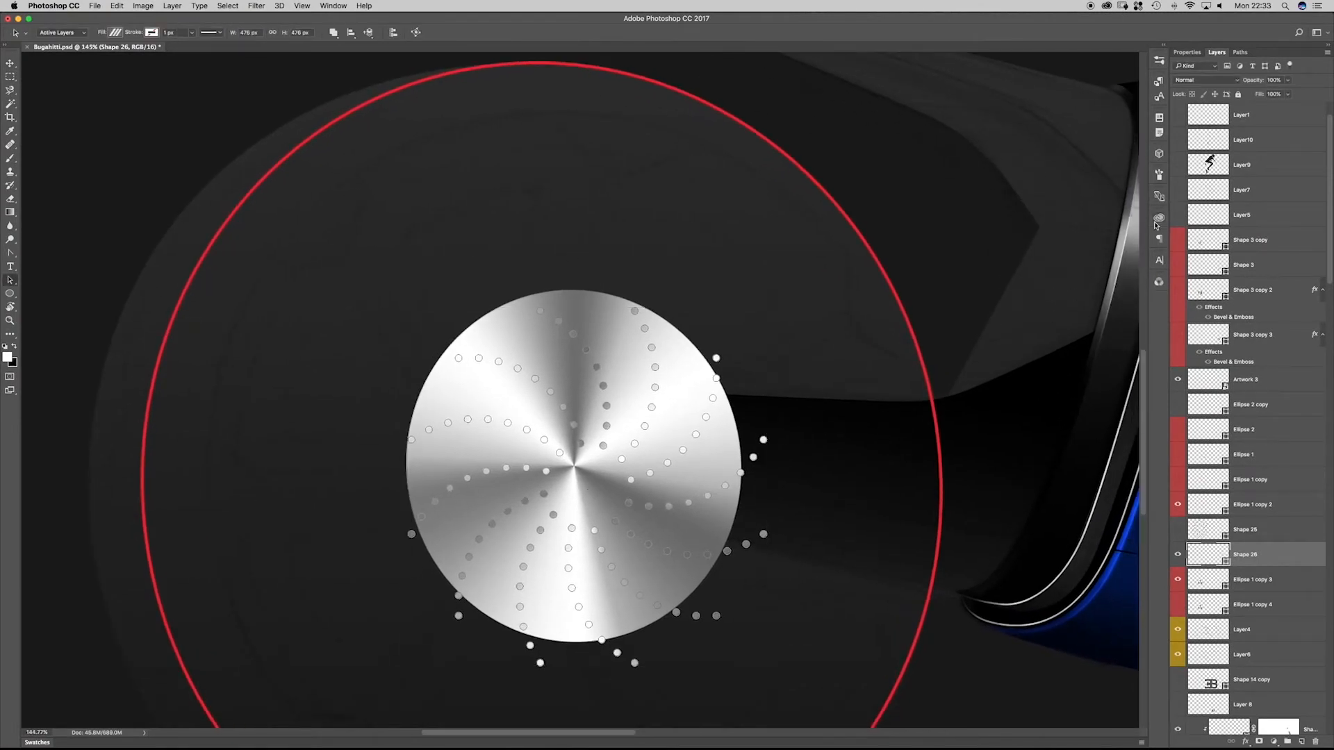
- Look through the saved patterns in the Graphic Patterns library and close it again
{"action": "left_click", "coordinate": [1158, 220]}
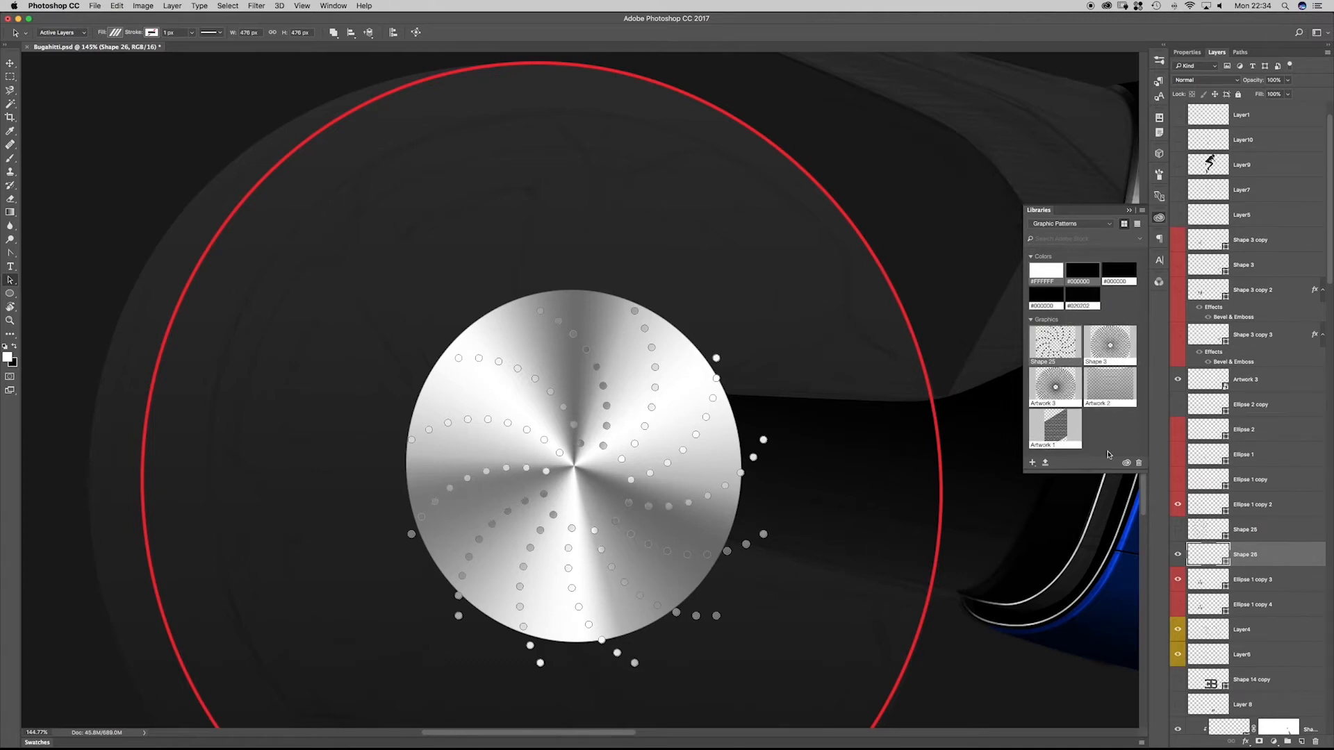
{"action": "left_click", "coordinate": [1071, 224]}
{"action": "left_click", "coordinate": [1063, 226]}
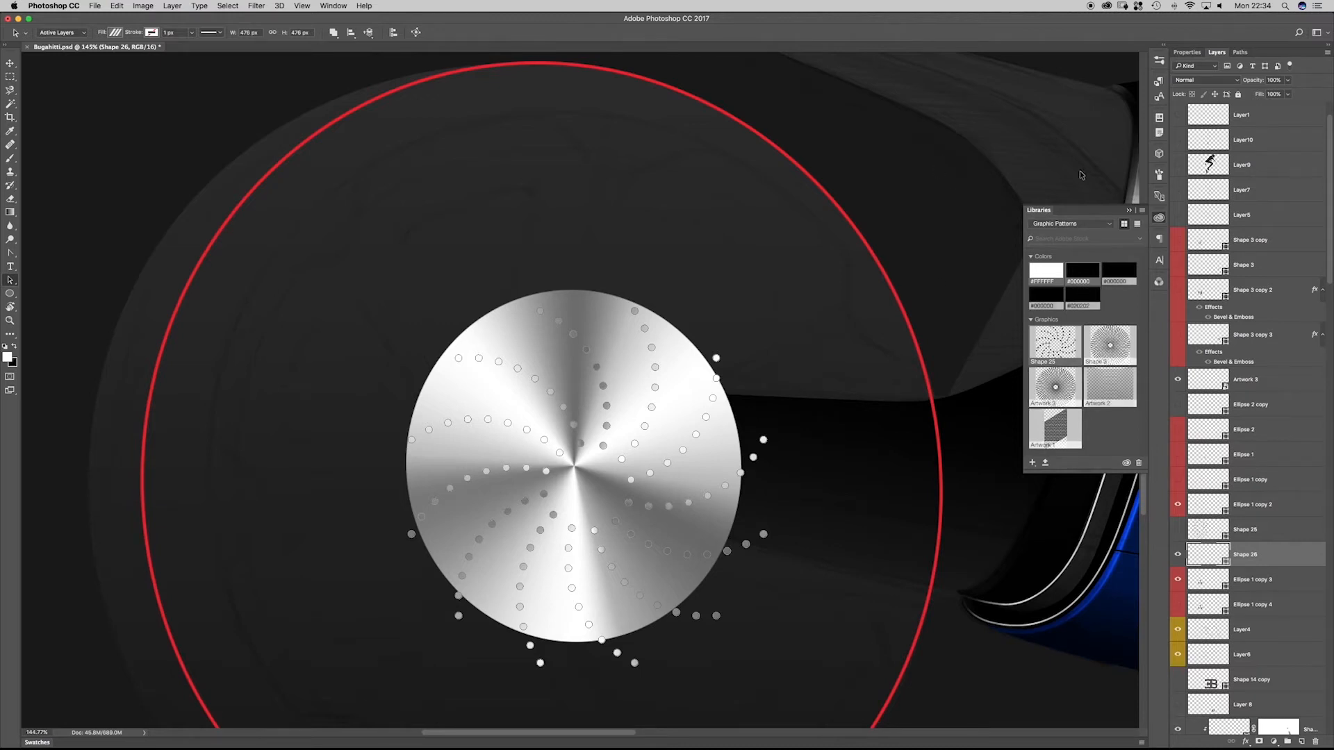
{"action": "left_click", "coordinate": [1158, 219]}
{"action": "left_click", "coordinate": [1158, 220]}
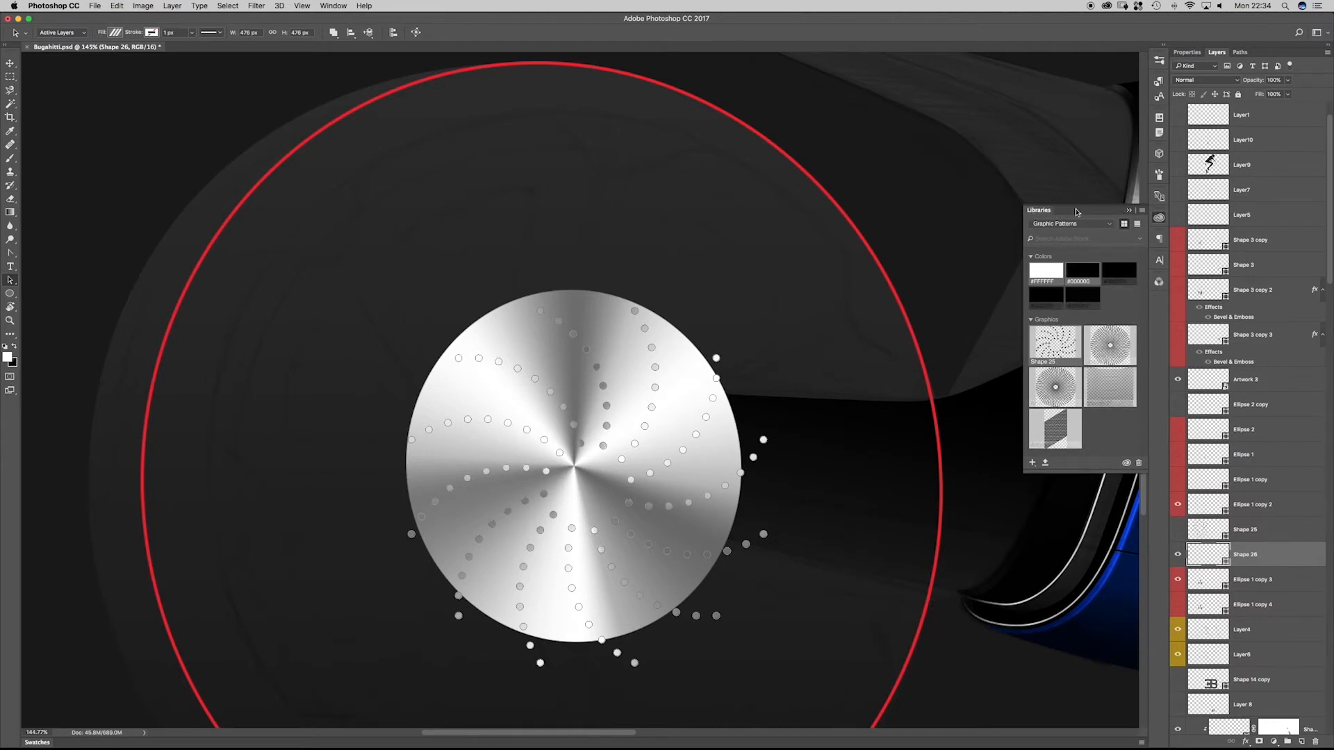
{"action": "left_click", "coordinate": [1129, 210]}
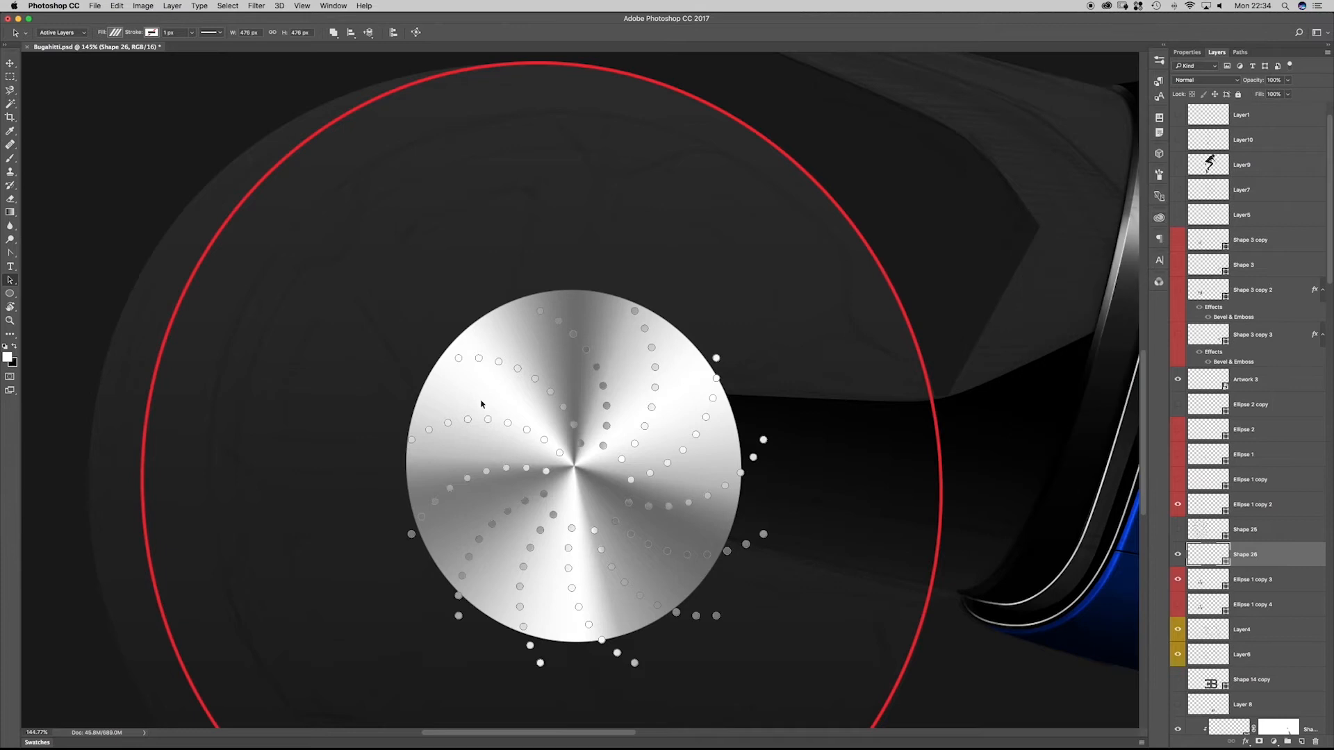
- Move the hole pattern on Shape 26 so that its spiral is centred on the disc
{"action": "left_click", "coordinate": [1177, 554]}
{"action": "left_click", "coordinate": [1177, 554]}
{"action": "key", "text": "super+t"}
{"action": "left_click_drag", "start_coordinate": [804, 427], "coordinate": [863, 506]}
{"action": "key", "text": "Return"}
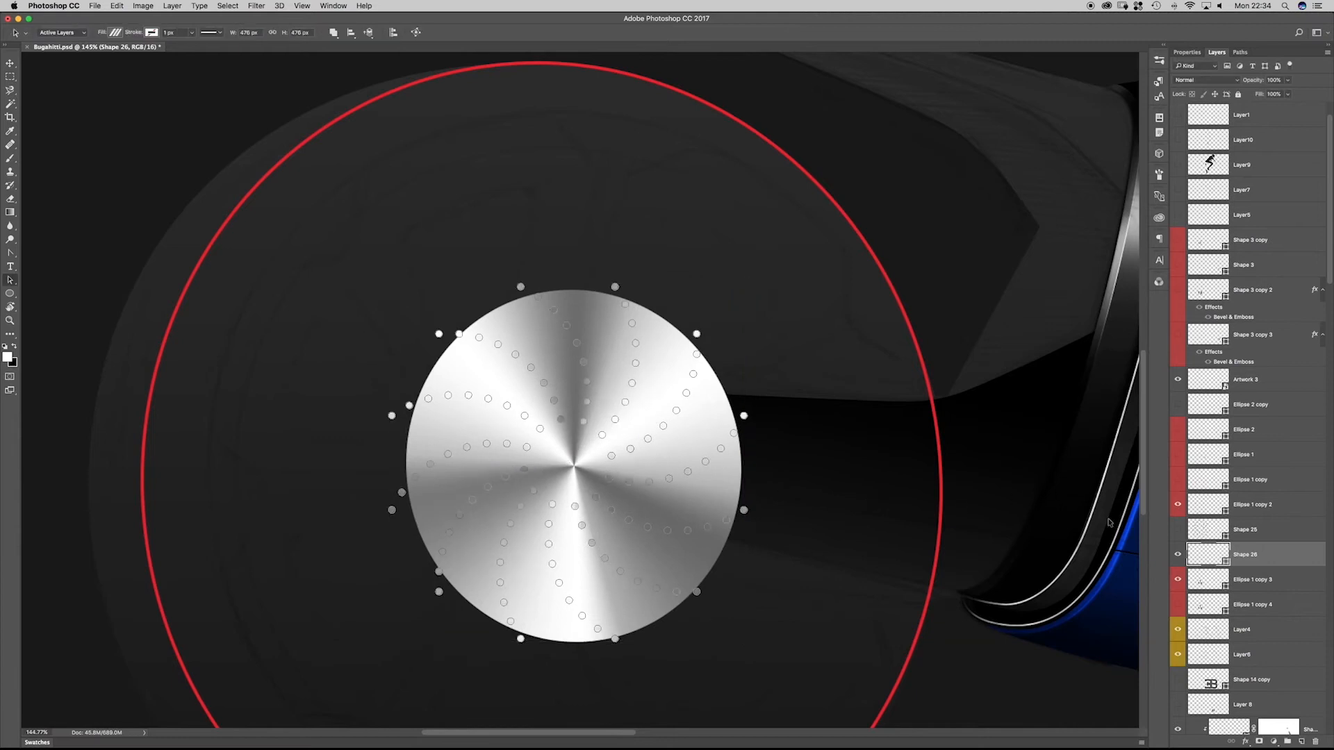
{"action": "left_click", "coordinate": [1190, 579]}
{"action": "key", "text": "v"}
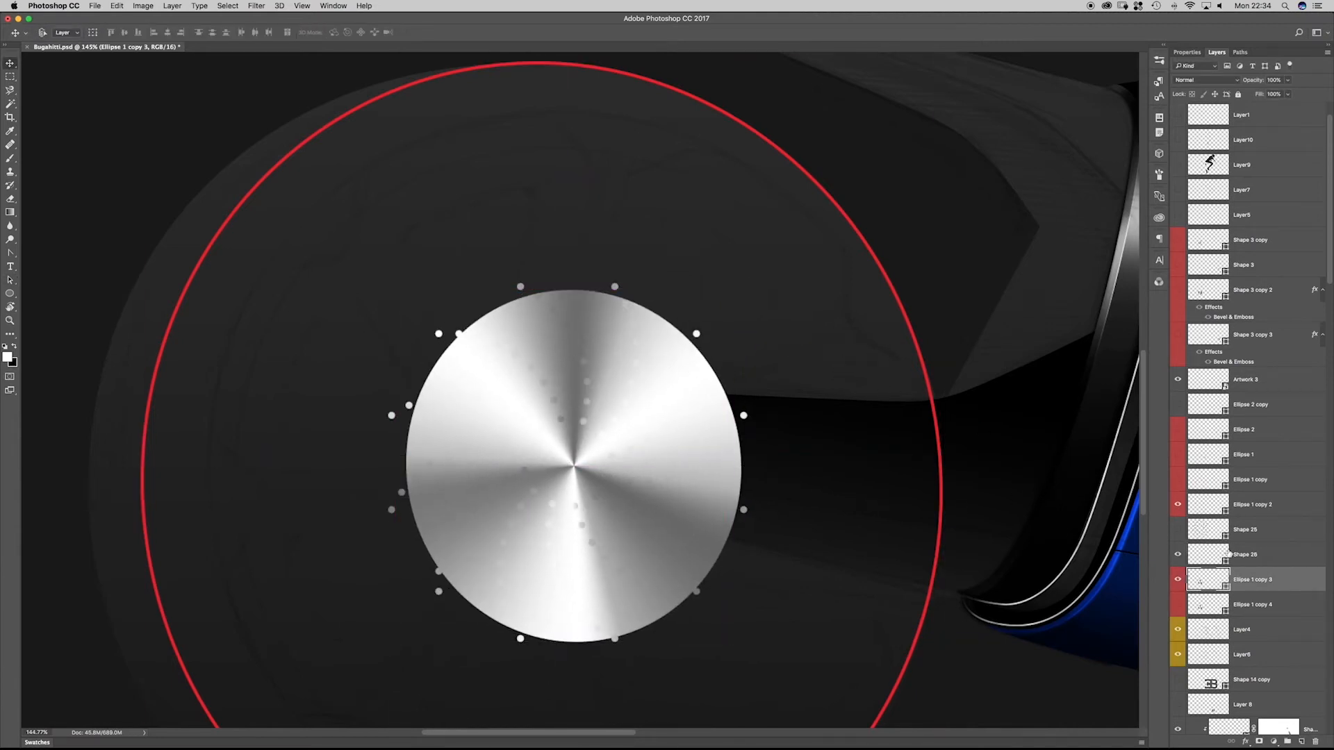
{"action": "left_click", "coordinate": [1257, 553], "text": "shift"}
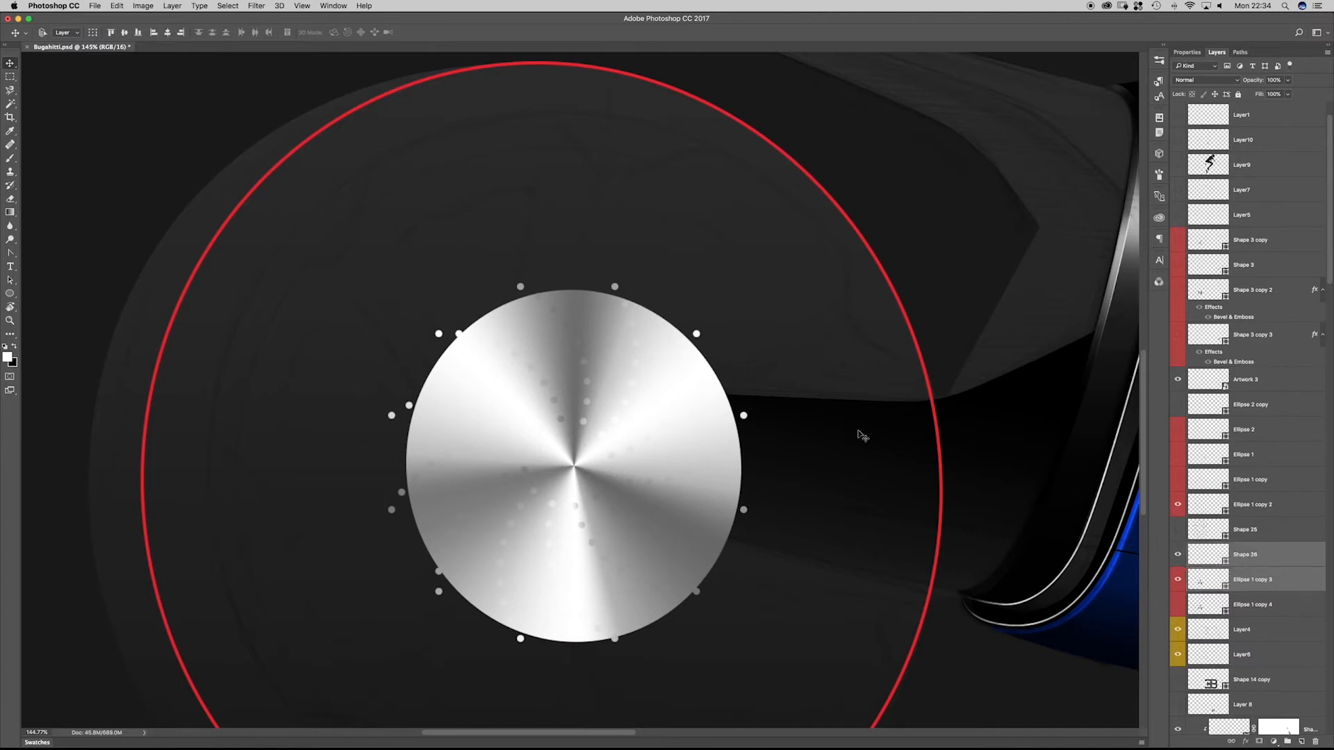
- Transform Shape 26, shrinking and slightly narrowing the hole pattern so that all holes fit inside the disc's outline
{"action": "left_click", "coordinate": [1238, 556]}
{"action": "key", "text": "super+t"}
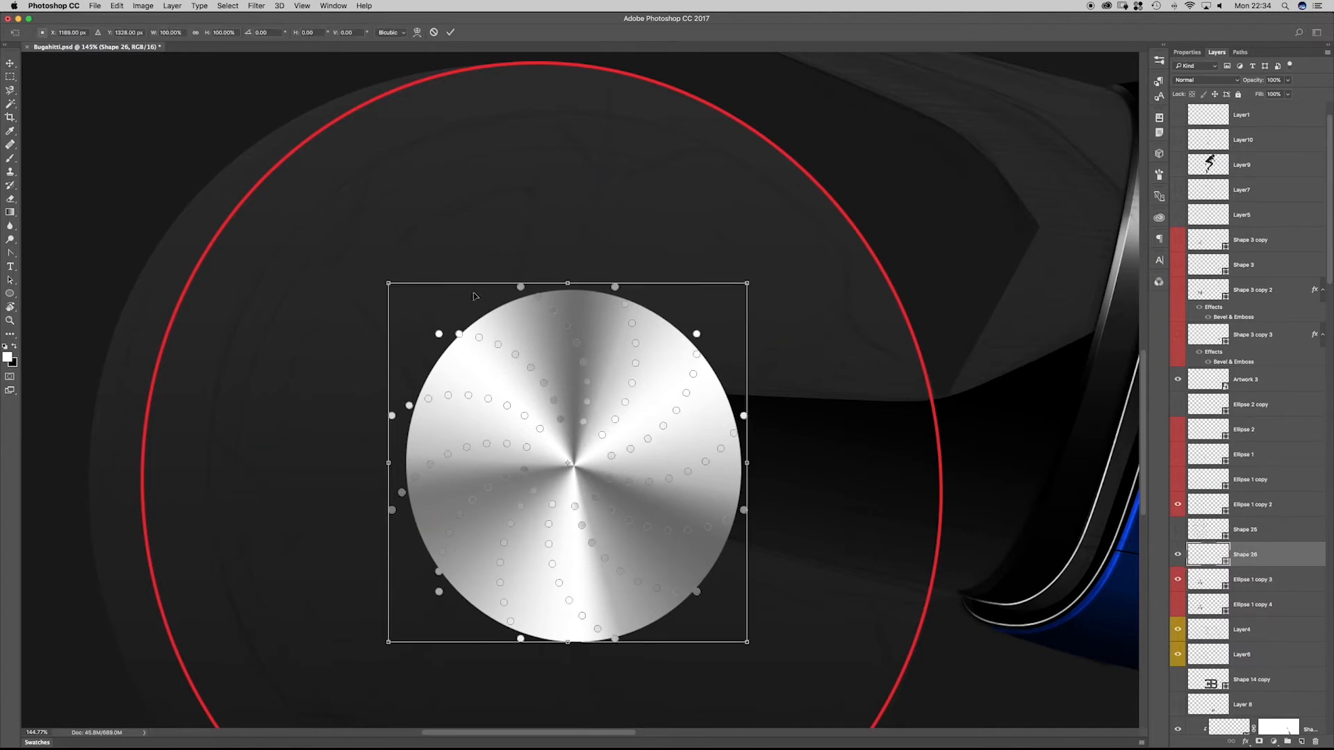
{"action": "mouse_move", "coordinate": [389, 283]}
{"action": "left_mouse_down"}
{"action": "mouse_move", "coordinate": [414, 298]}
{"action": "mouse_move", "coordinate": [402, 296]}
{"action": "left_mouse_up"}
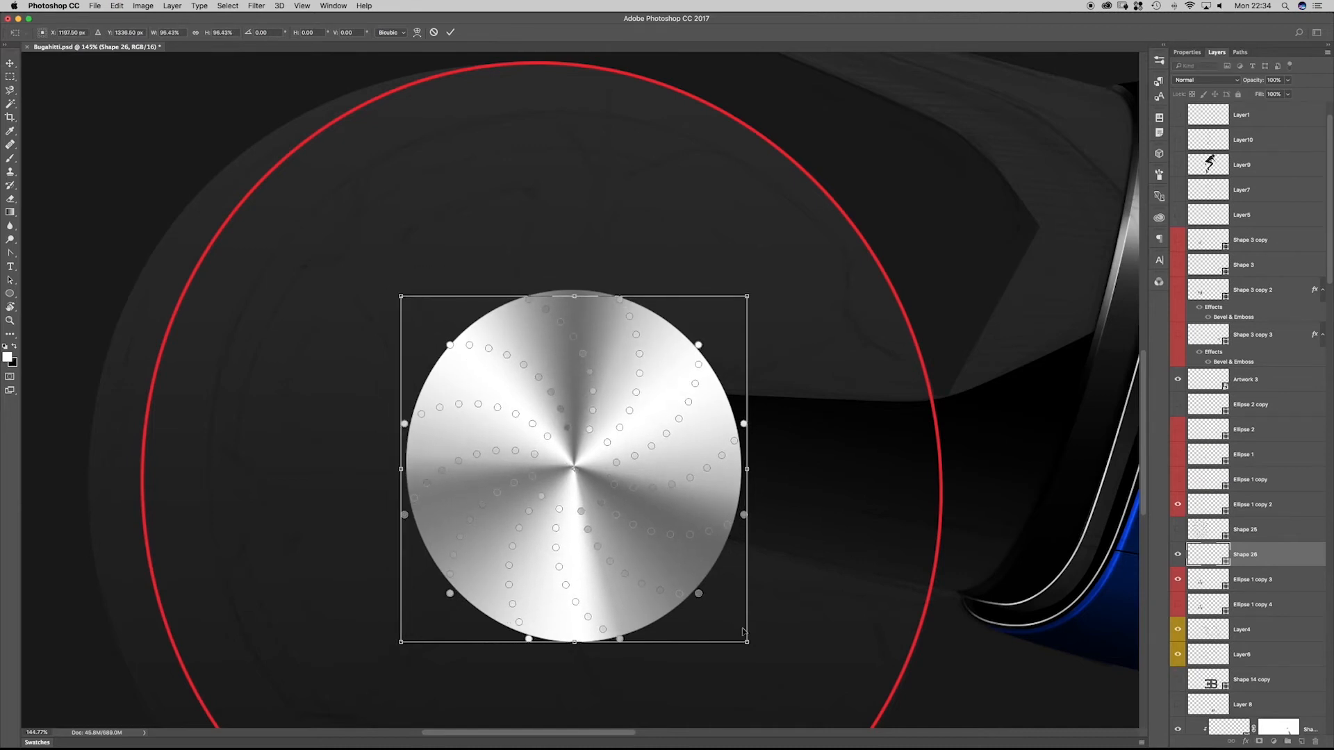
{"action": "left_click_drag", "start_coordinate": [747, 645], "coordinate": [740, 634]}
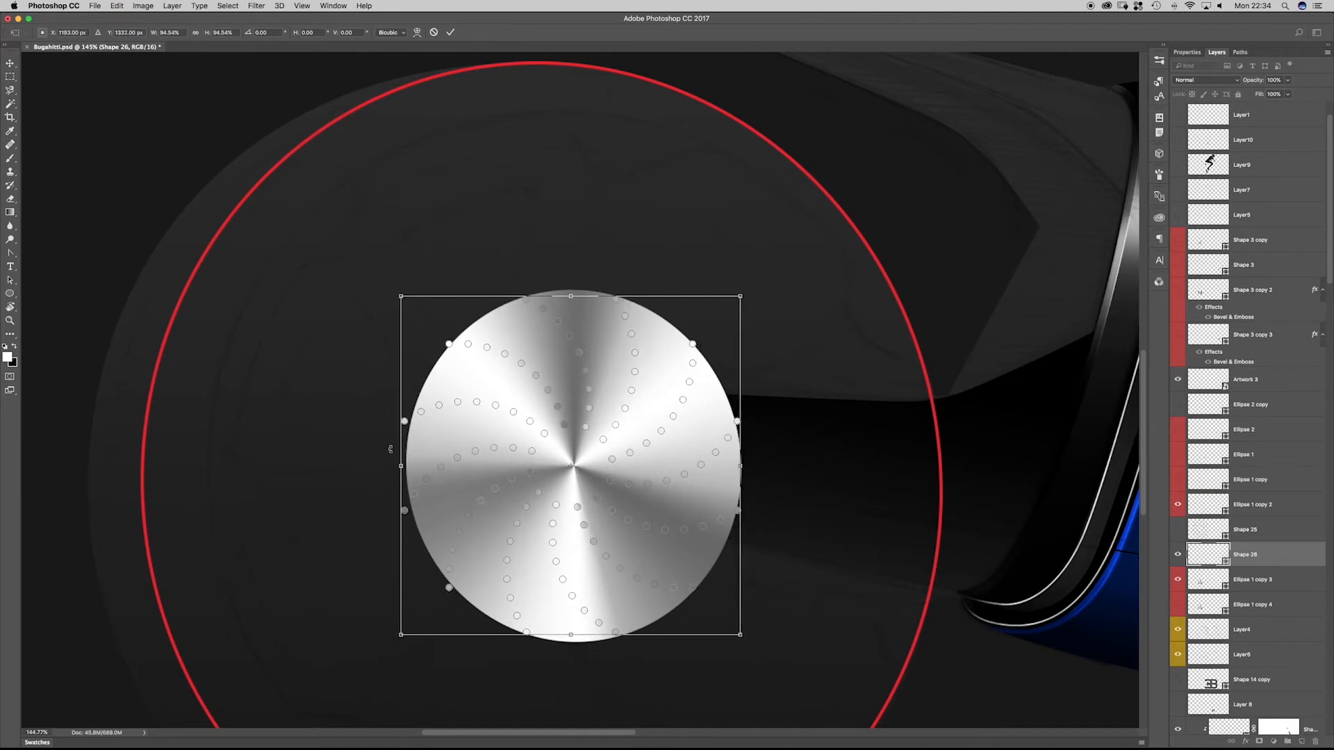
{"action": "left_click_drag", "start_coordinate": [400, 466], "coordinate": [456, 480]}
{"action": "left_click_drag", "start_coordinate": [742, 468], "coordinate": [732, 470]}
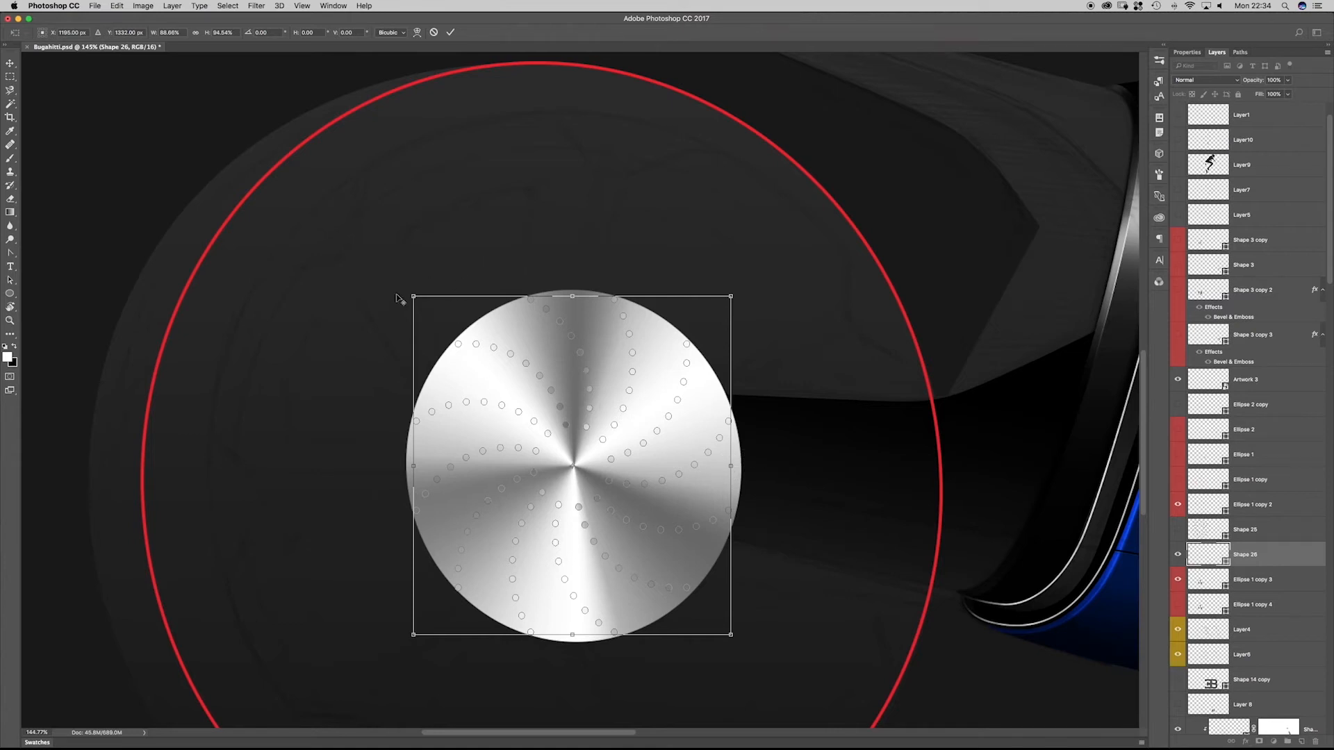
{"action": "left_click_drag", "start_coordinate": [412, 295], "coordinate": [419, 302]}
{"action": "key", "text": "Return"}
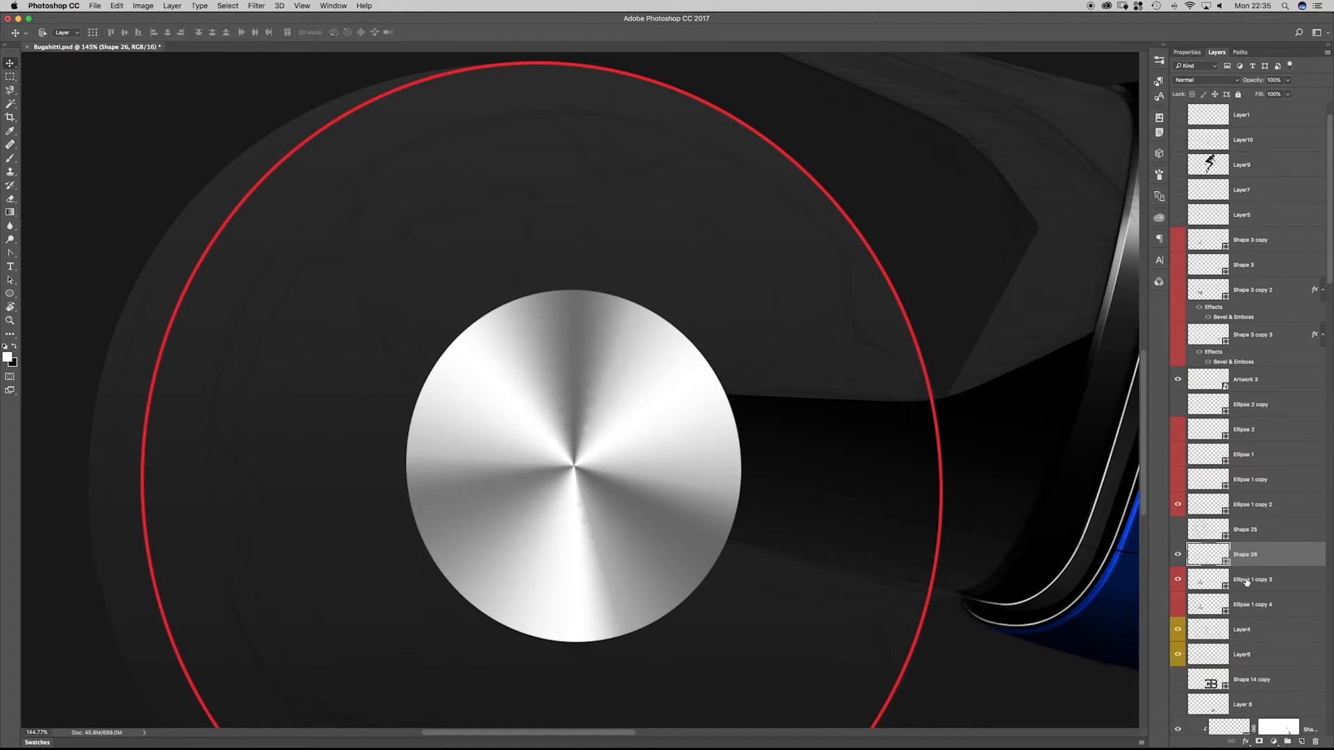
{"action": "left_click_drag", "start_coordinate": [539, 404], "coordinate": [543, 319]}
{"action": "left_click_drag", "start_coordinate": [305, 193], "coordinate": [488, 310]}
{"action": "key", "text": "super+z"}
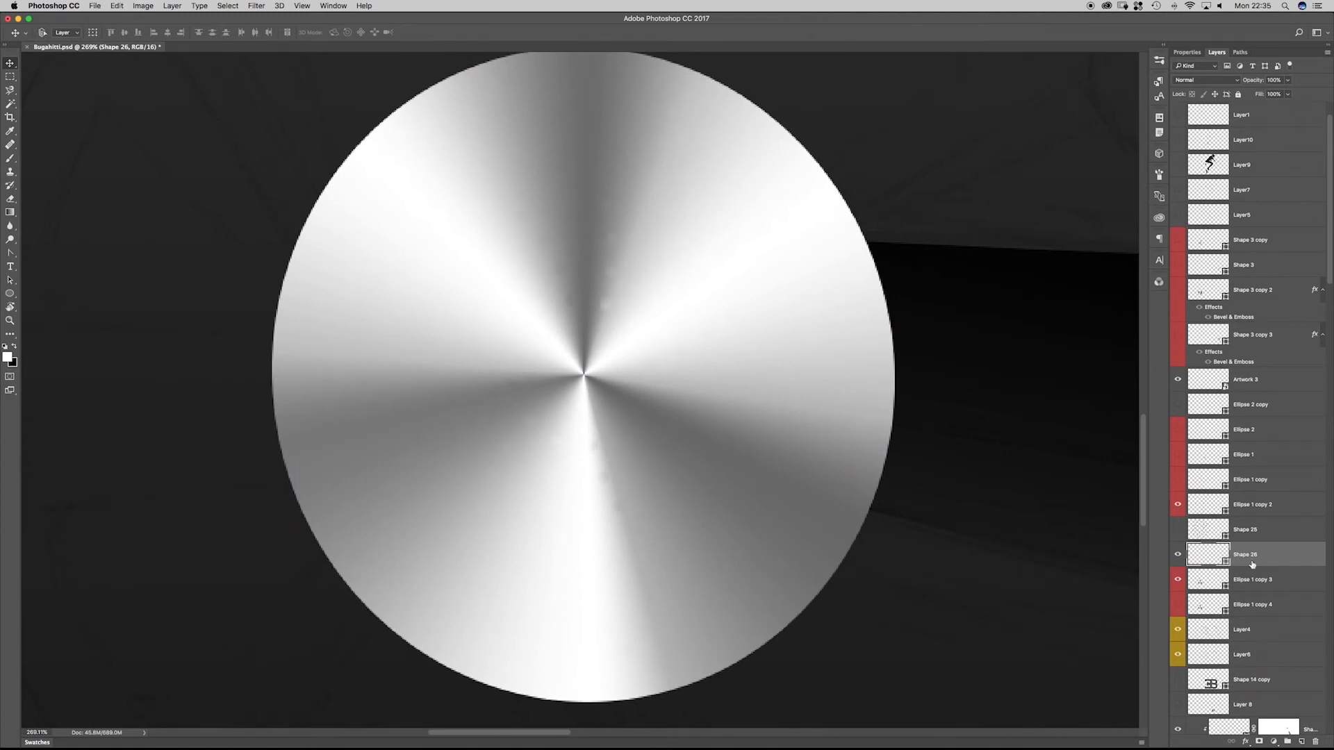
- Copy the shape attributes of Ellipse 1 copy 3, paste them onto Shape 26, and merge the two shape layers
{"action": "left_click", "coordinate": [1270, 579]}
{"action": "right_click", "coordinate": [1289, 585]}
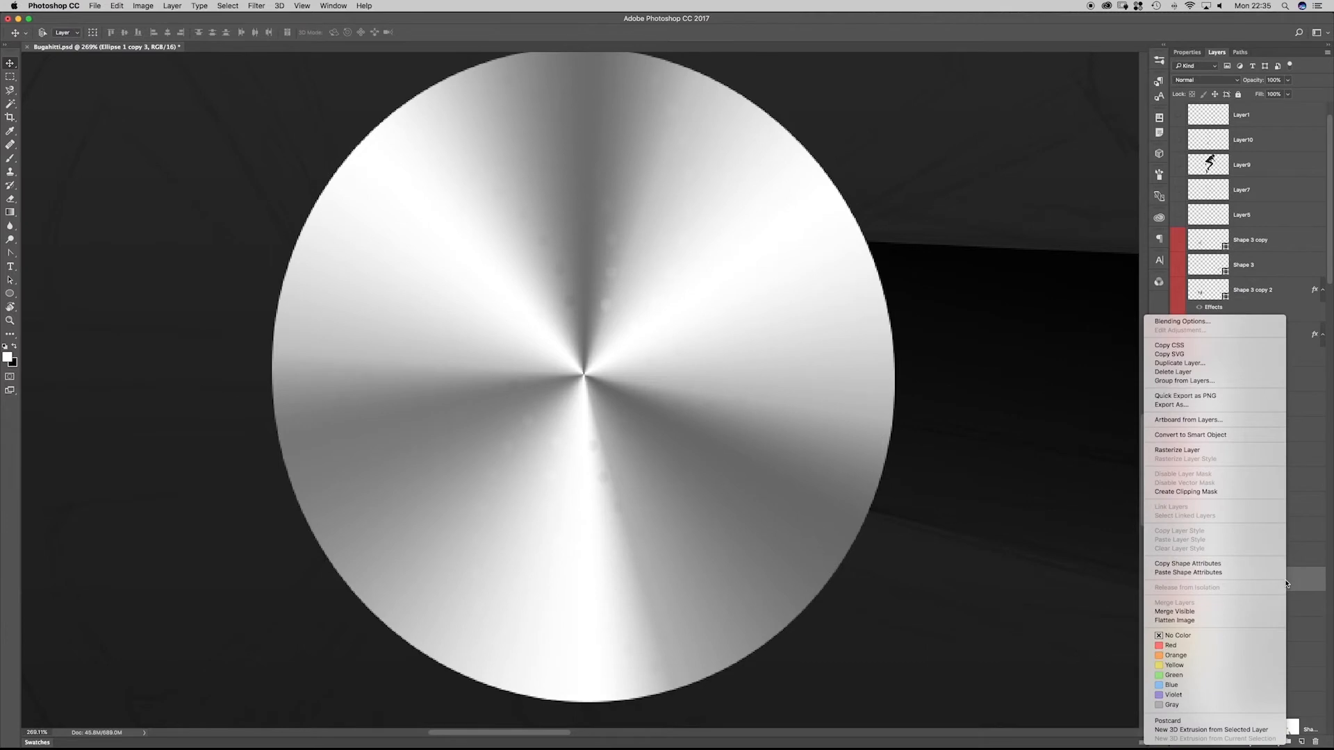
{"action": "left_click", "coordinate": [1227, 568]}
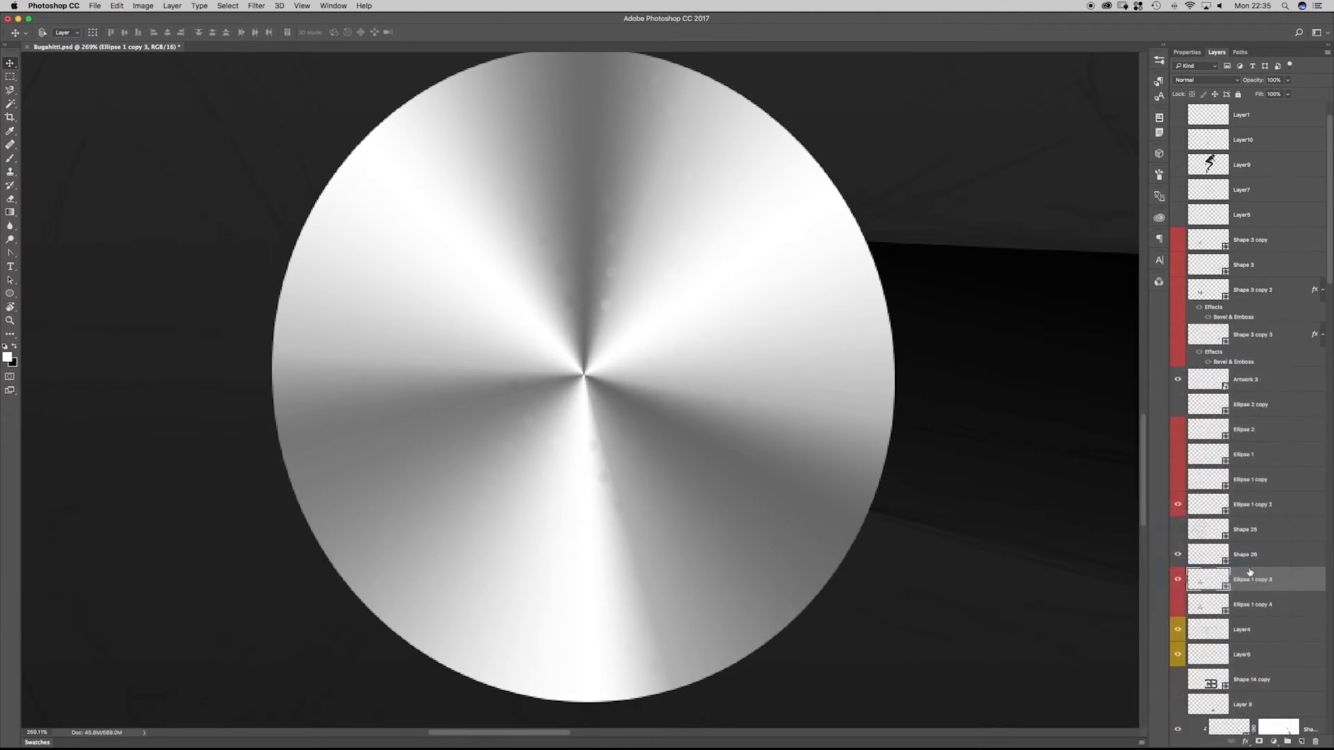
{"action": "left_click", "coordinate": [1257, 554]}
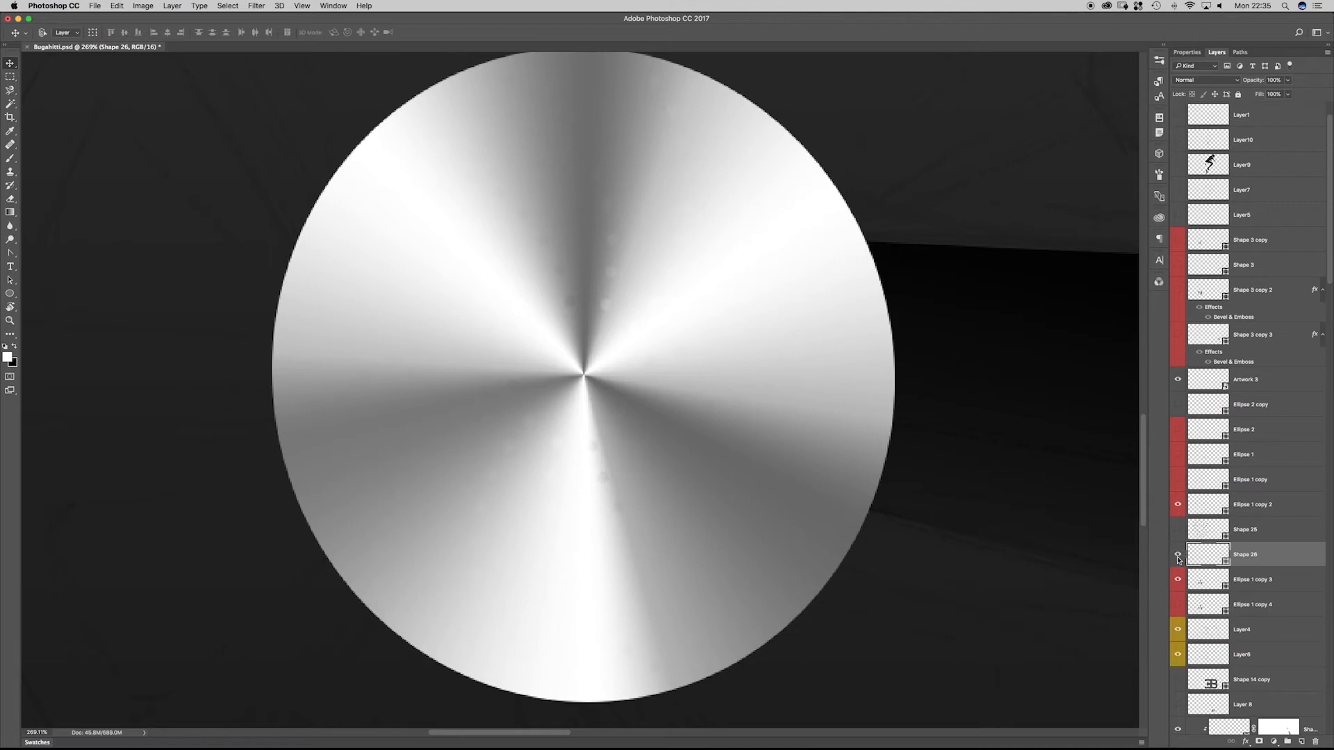
{"action": "left_click", "coordinate": [1257, 589], "text": "shift"}
{"action": "right_click", "coordinate": [1255, 584]}
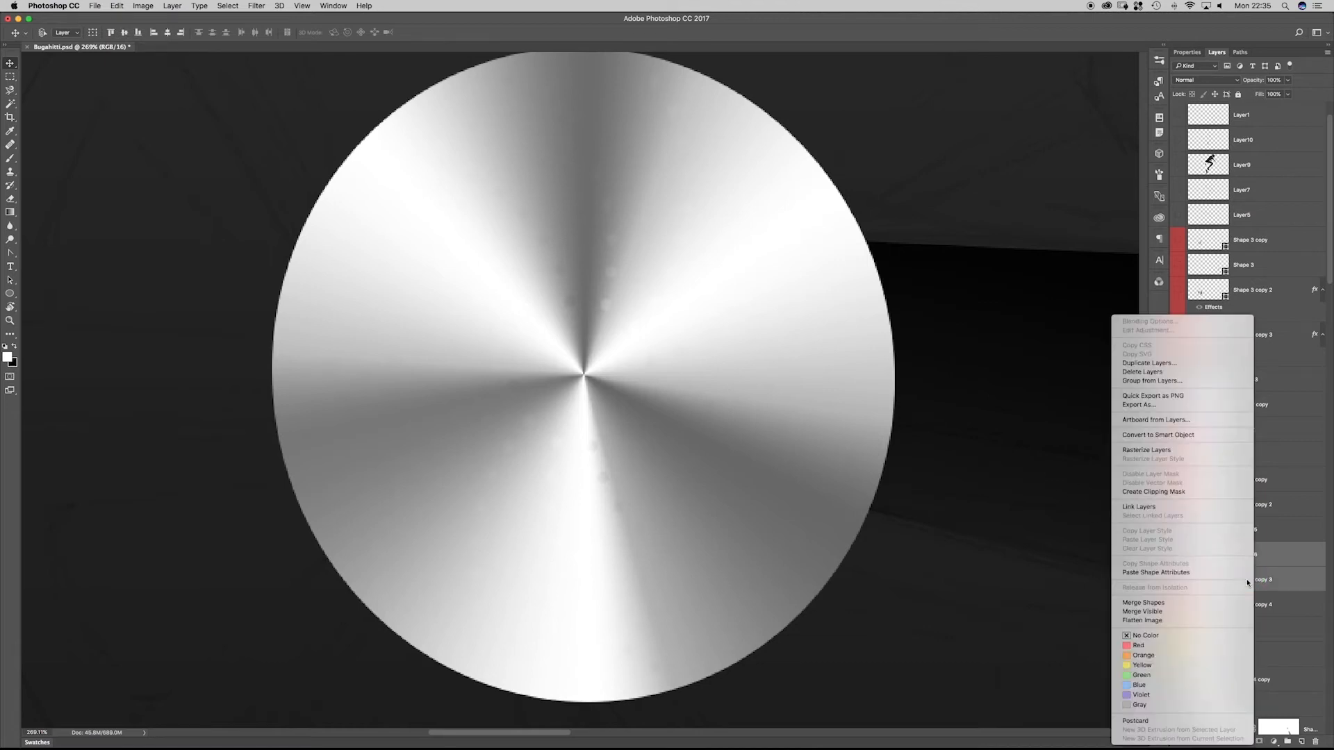
{"action": "left_click", "coordinate": [1157, 573]}
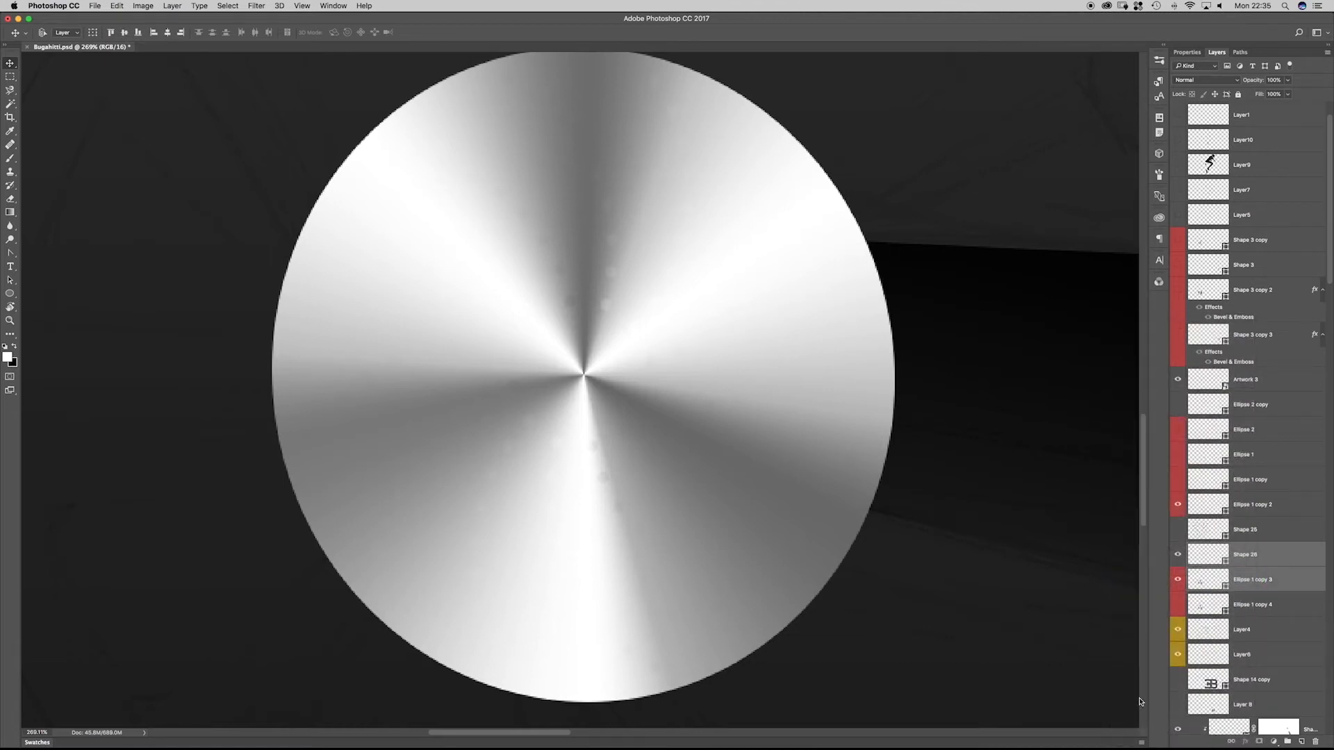
{"action": "right_click", "coordinate": [1249, 580]}
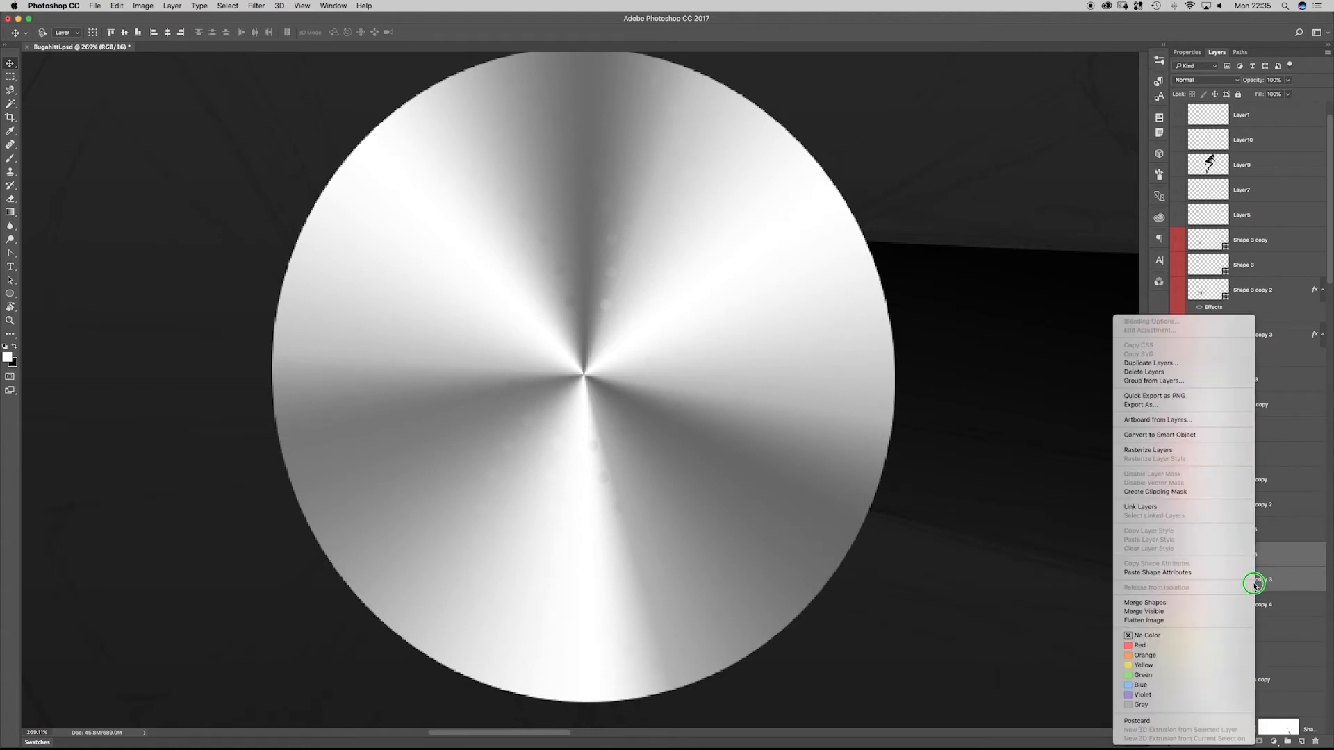
{"action": "left_click", "coordinate": [1159, 603]}
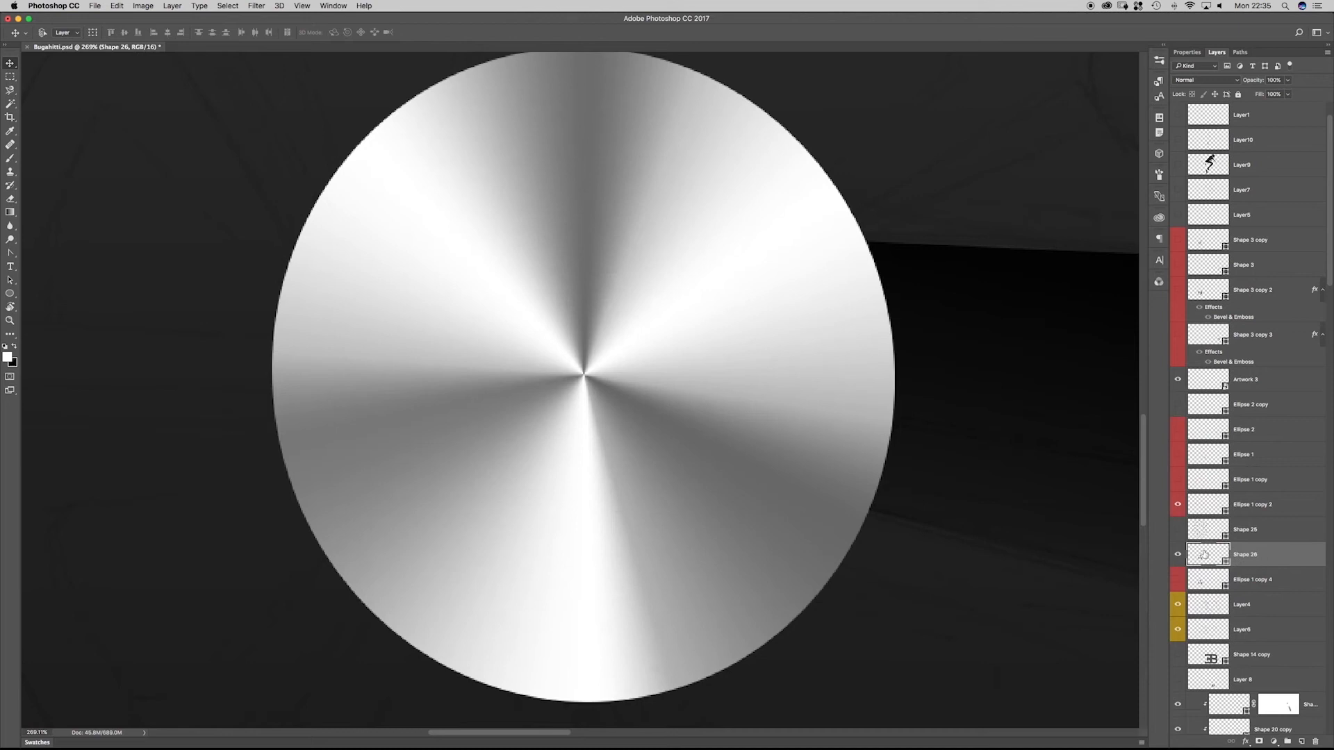
- Try moving a single hole path from the disc's upper-left area outside its outline, and undo the move
{"action": "left_click_drag", "start_coordinate": [385, 144], "coordinate": [301, 199]}
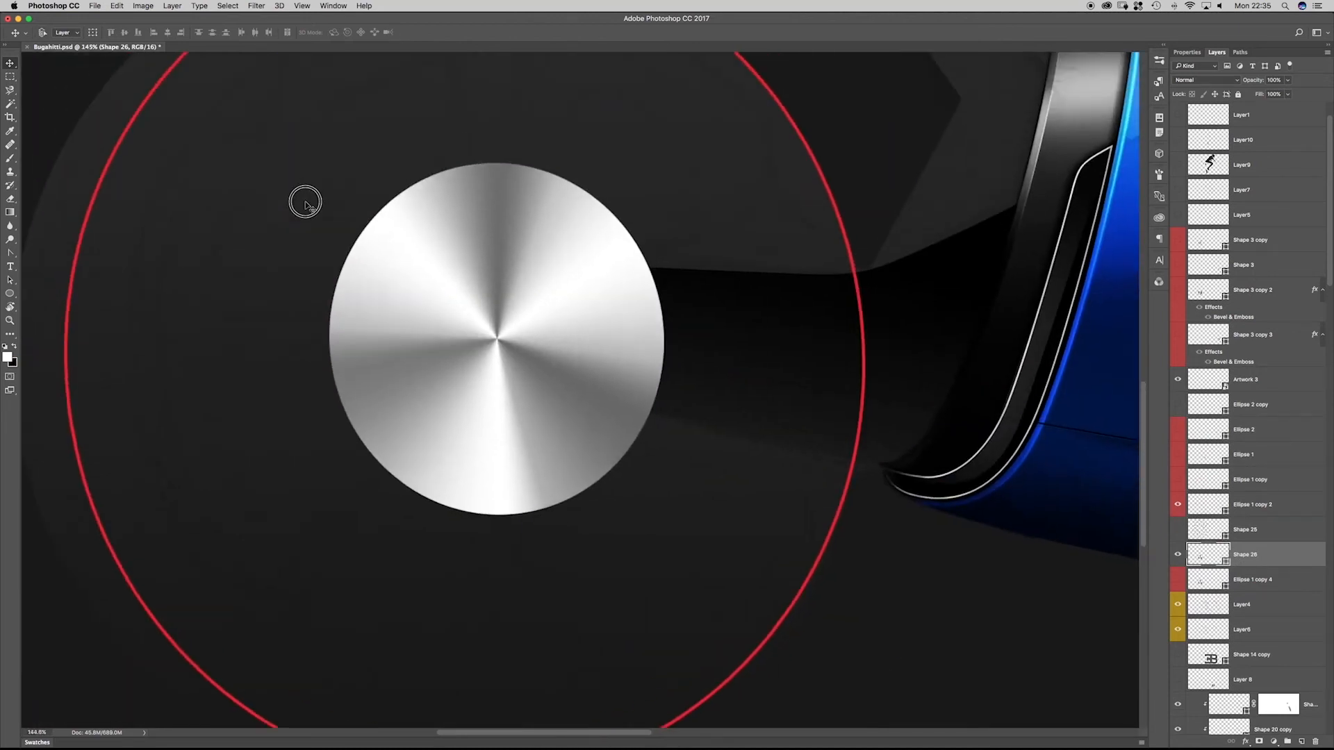
{"action": "key", "text": "a"}
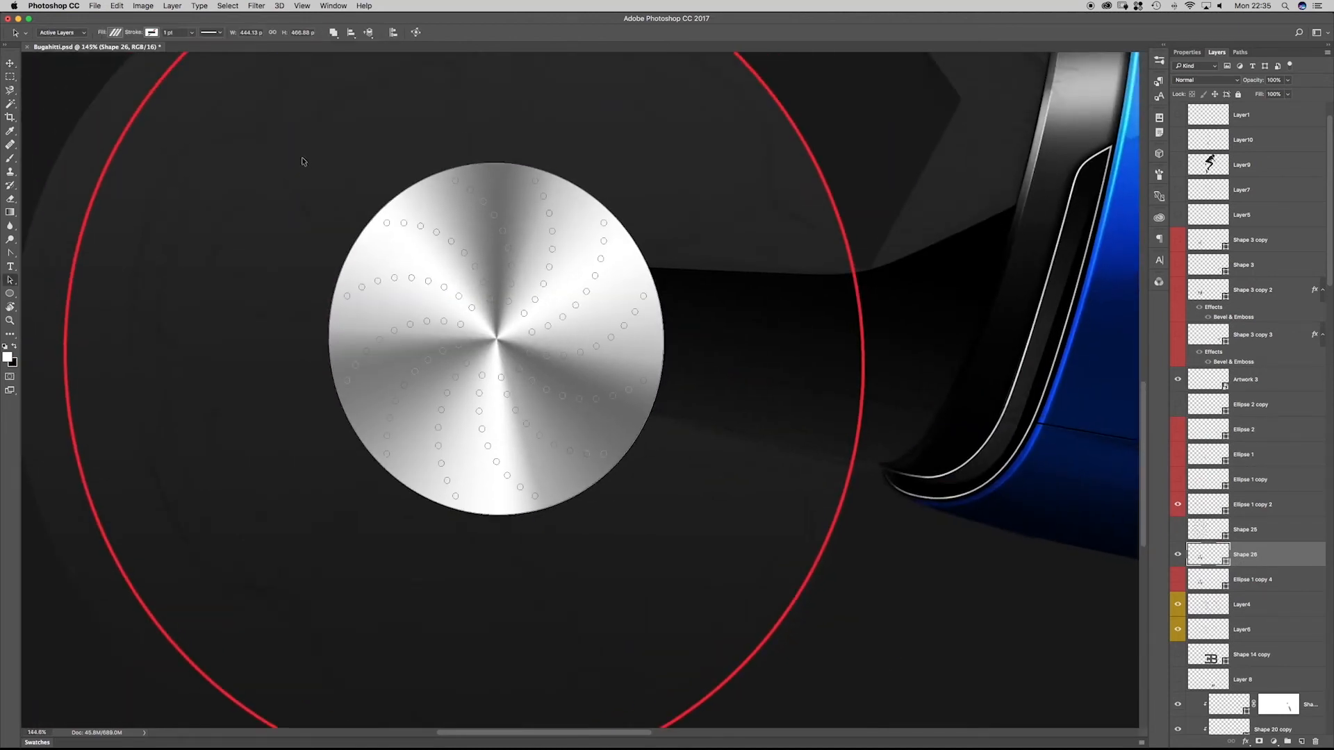
{"action": "mouse_move", "coordinate": [404, 224]}
{"action": "left_mouse_down"}
{"action": "mouse_move", "coordinate": [360, 197]}
{"action": "mouse_move", "coordinate": [394, 203]}
{"action": "left_mouse_up"}
{"action": "left_click", "coordinate": [334, 203]}
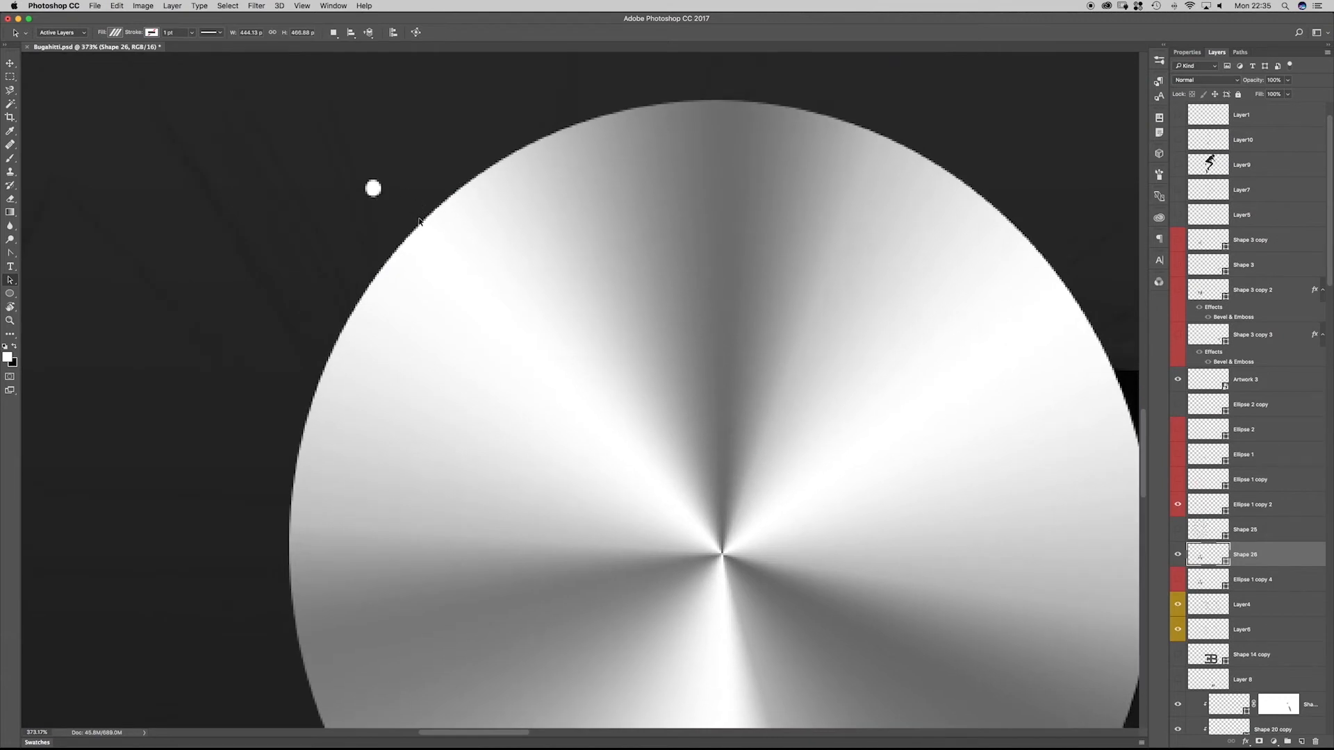
{"action": "key", "text": "super+z"}
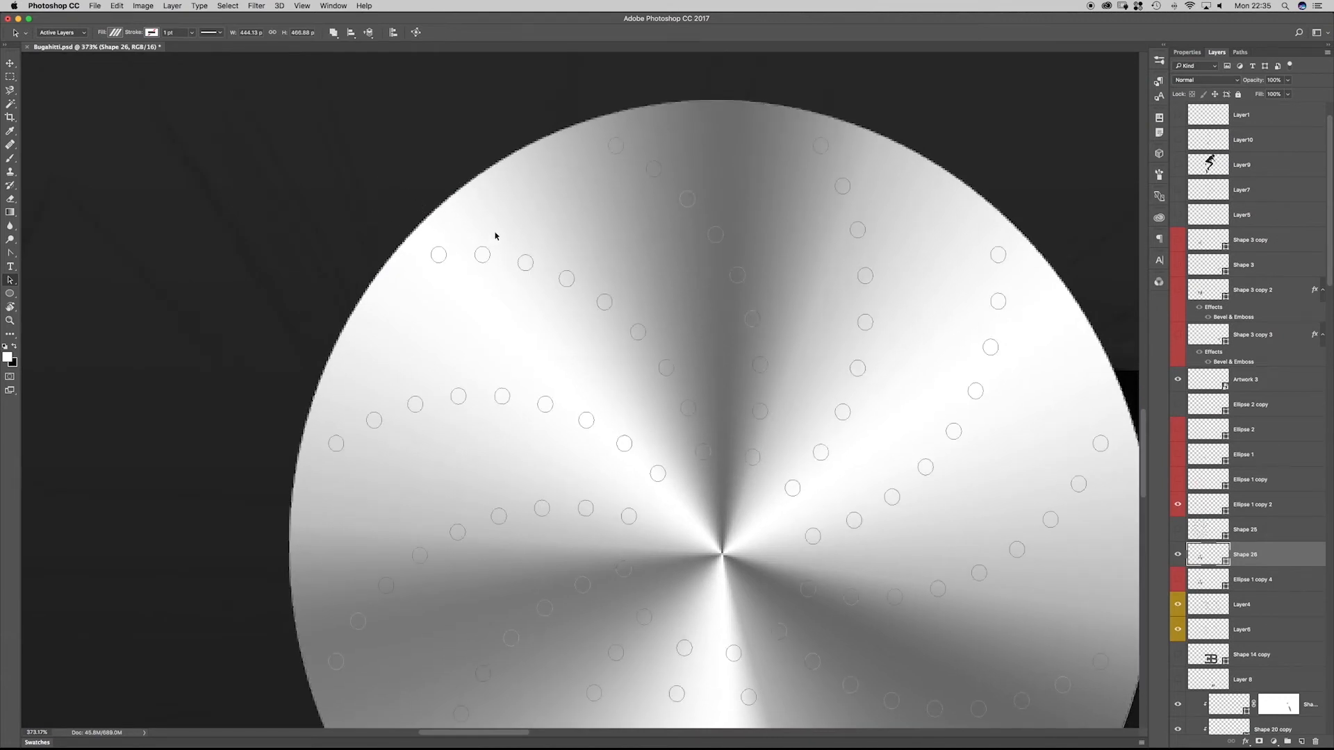
- Select all hole paths without the disc's outline, subtract them from the disc as front shapes, and check the result by toggling Shape 26
{"action": "left_click_drag", "start_coordinate": [512, 241], "coordinate": [452, 217]}
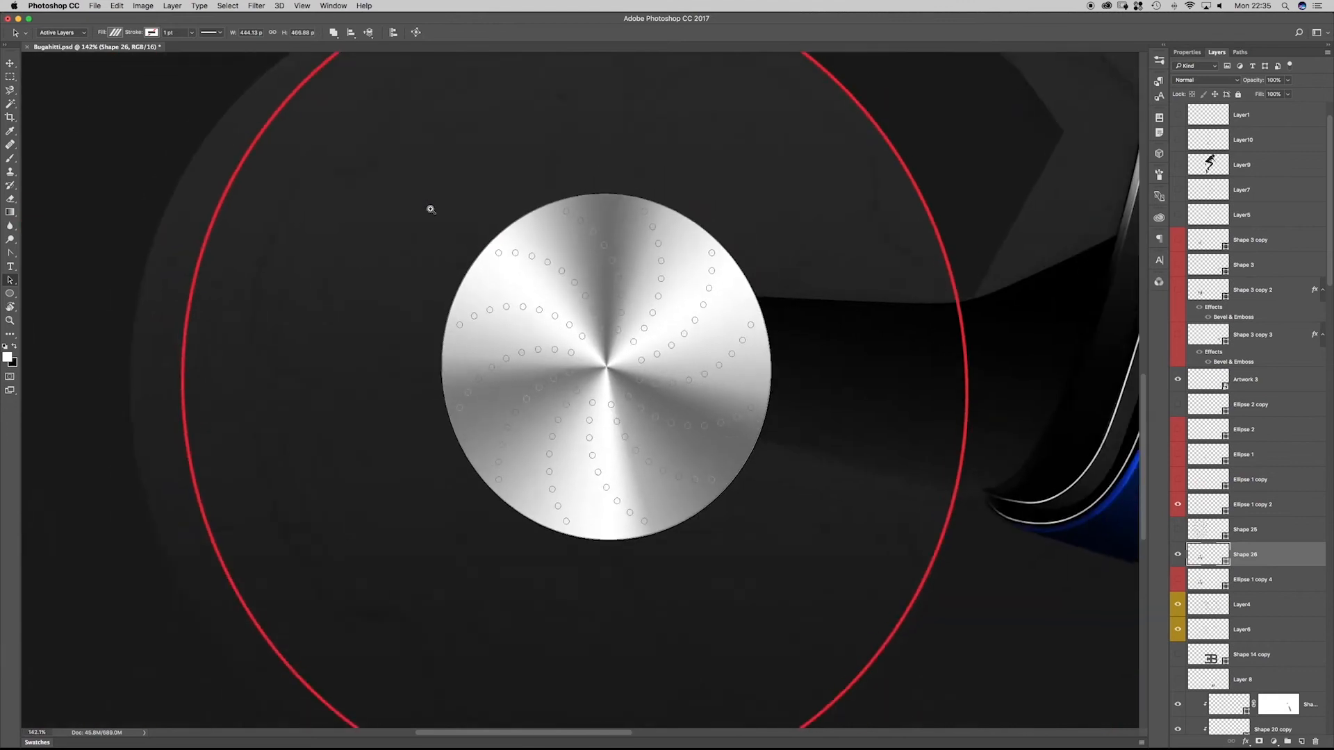
{"action": "left_click_drag", "start_coordinate": [400, 173], "coordinate": [780, 566]}
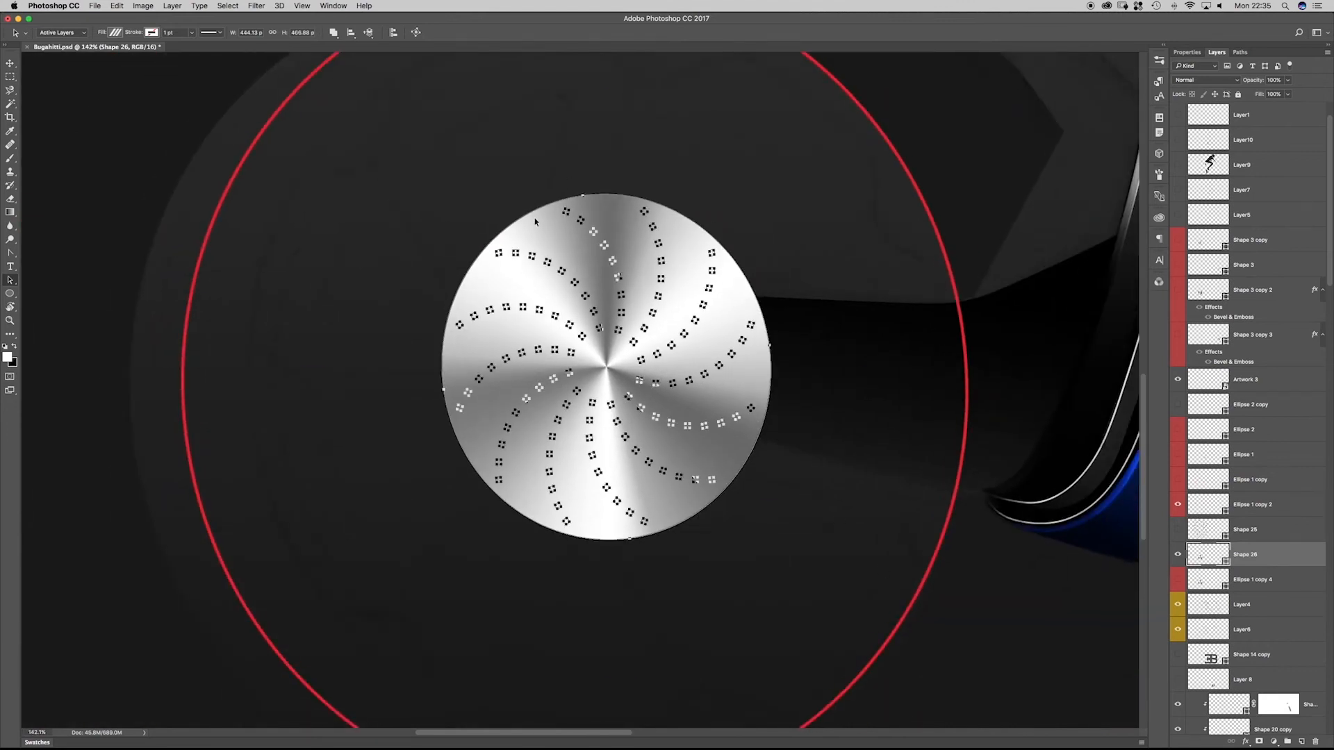
{"action": "left_click_drag", "start_coordinate": [524, 221], "coordinate": [515, 218]}
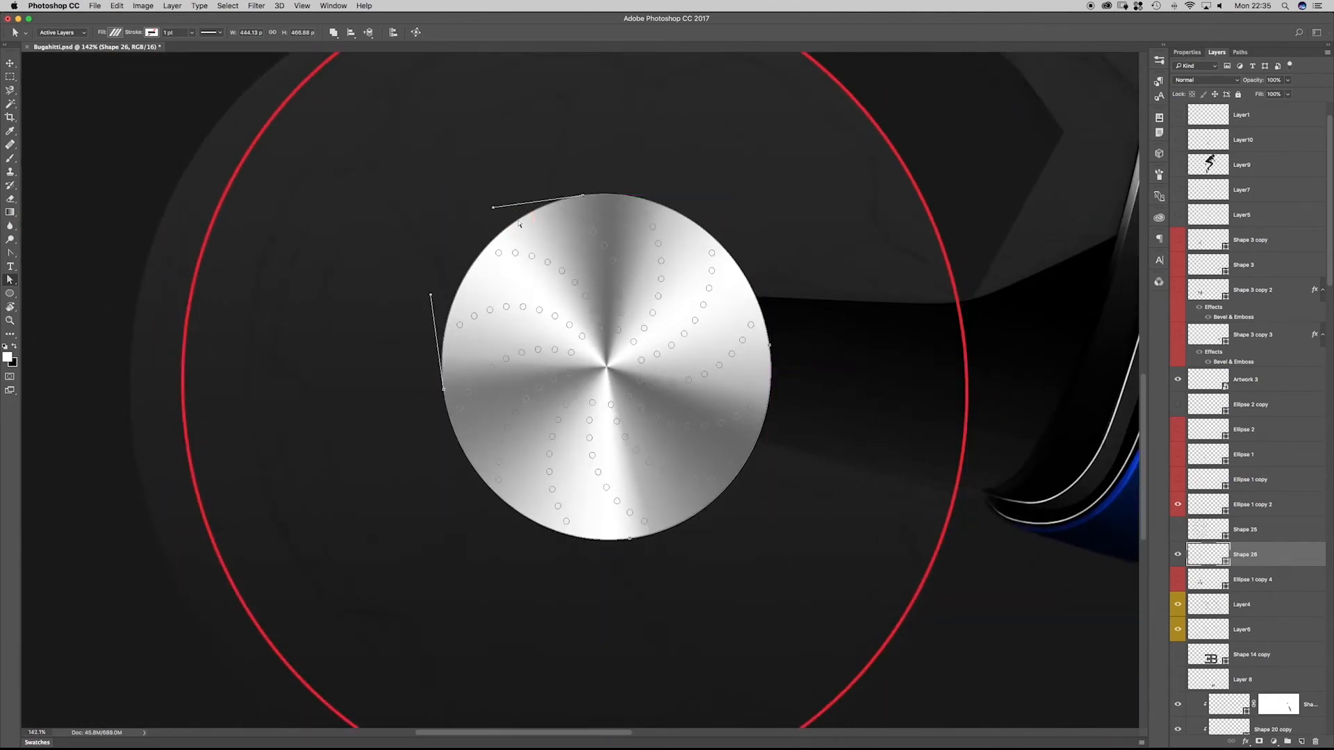
{"action": "left_click", "coordinate": [477, 208]}
{"action": "left_click_drag", "start_coordinate": [414, 159], "coordinate": [443, 198]}
{"action": "left_click_drag", "start_coordinate": [367, 135], "coordinate": [851, 594]}
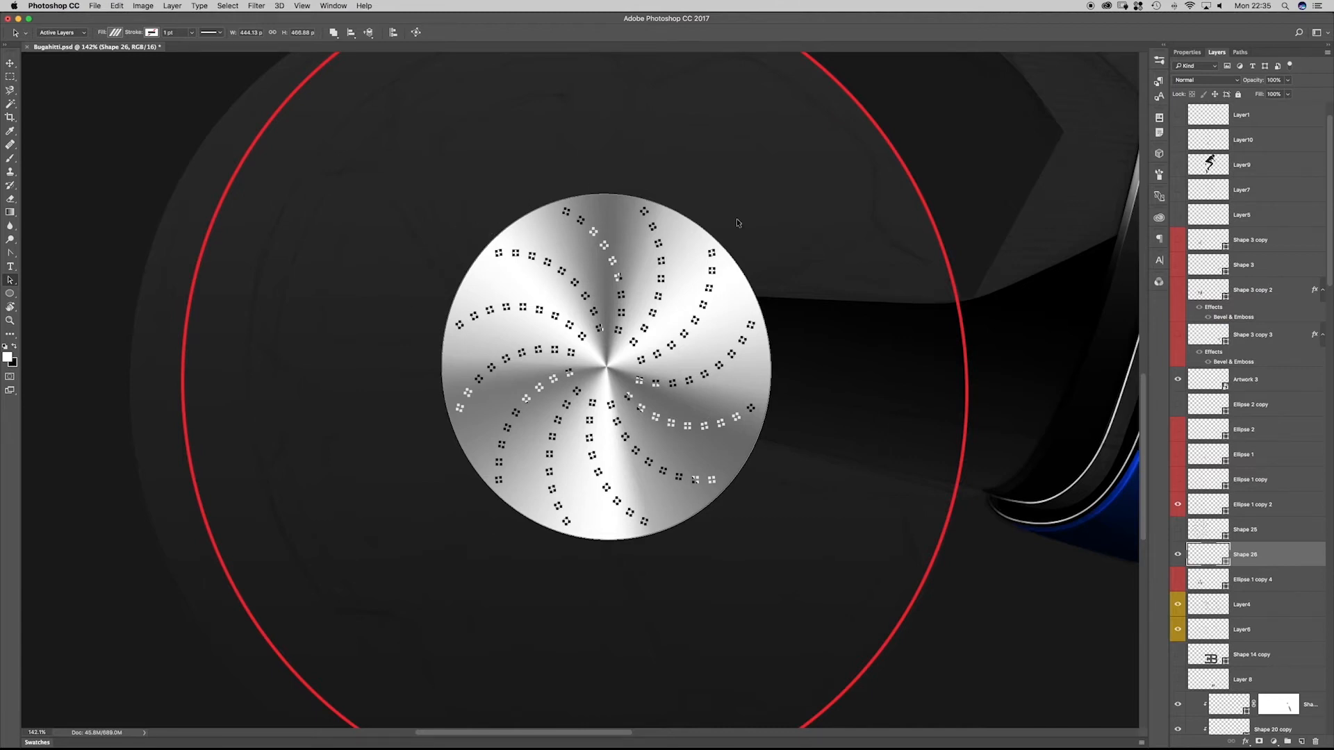
{"action": "left_click", "coordinate": [369, 33]}
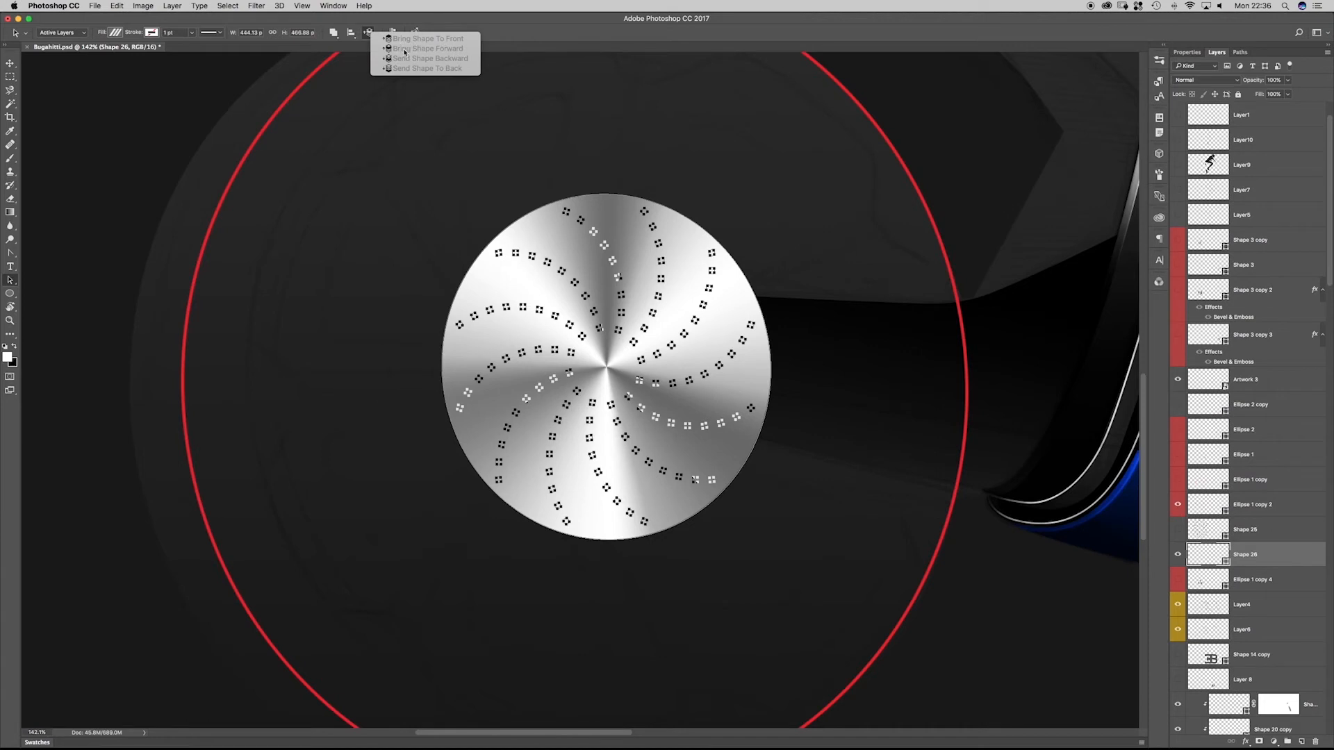
{"action": "left_click", "coordinate": [342, 38]}
{"action": "left_click", "coordinate": [334, 34]}
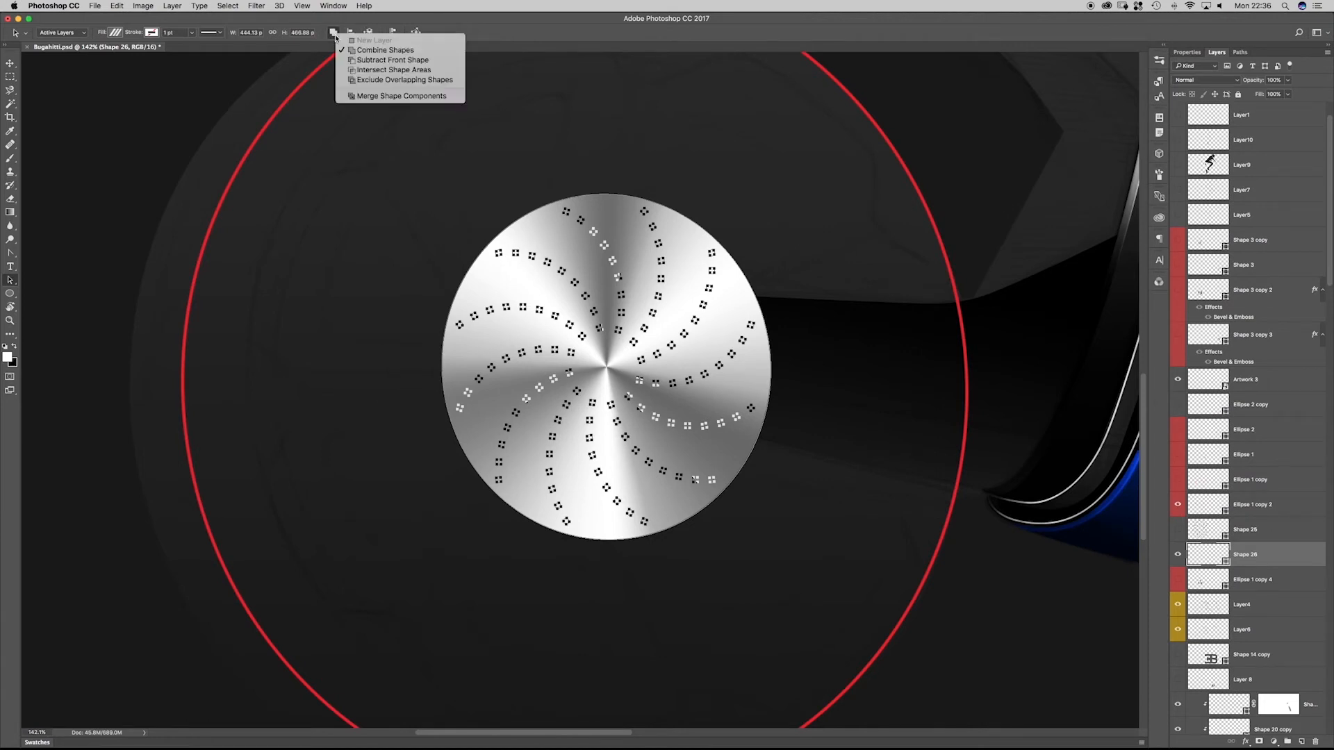
{"action": "left_click", "coordinate": [368, 61]}
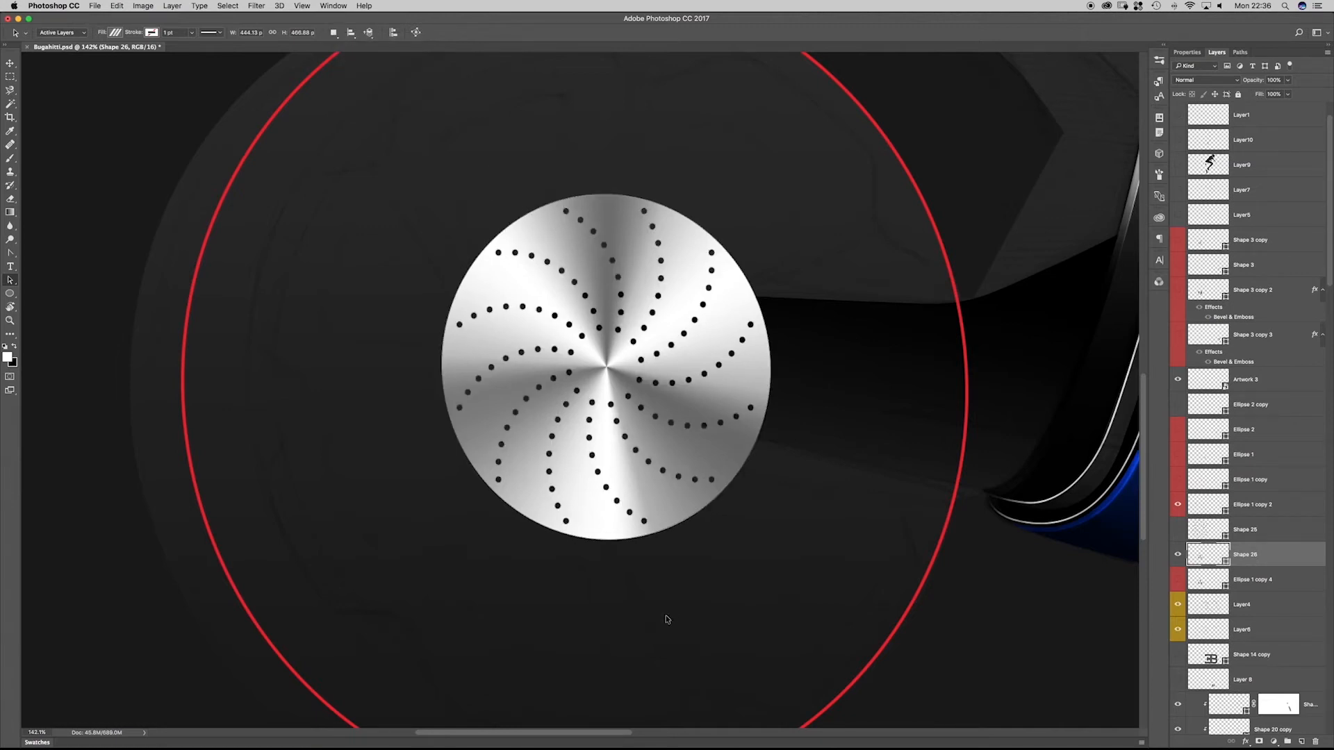
{"action": "mouse_move", "coordinate": [587, 400]}
{"action": "left_mouse_down"}
{"action": "mouse_move", "coordinate": [623, 405]}
{"action": "mouse_move", "coordinate": [610, 400]}
{"action": "left_mouse_up"}
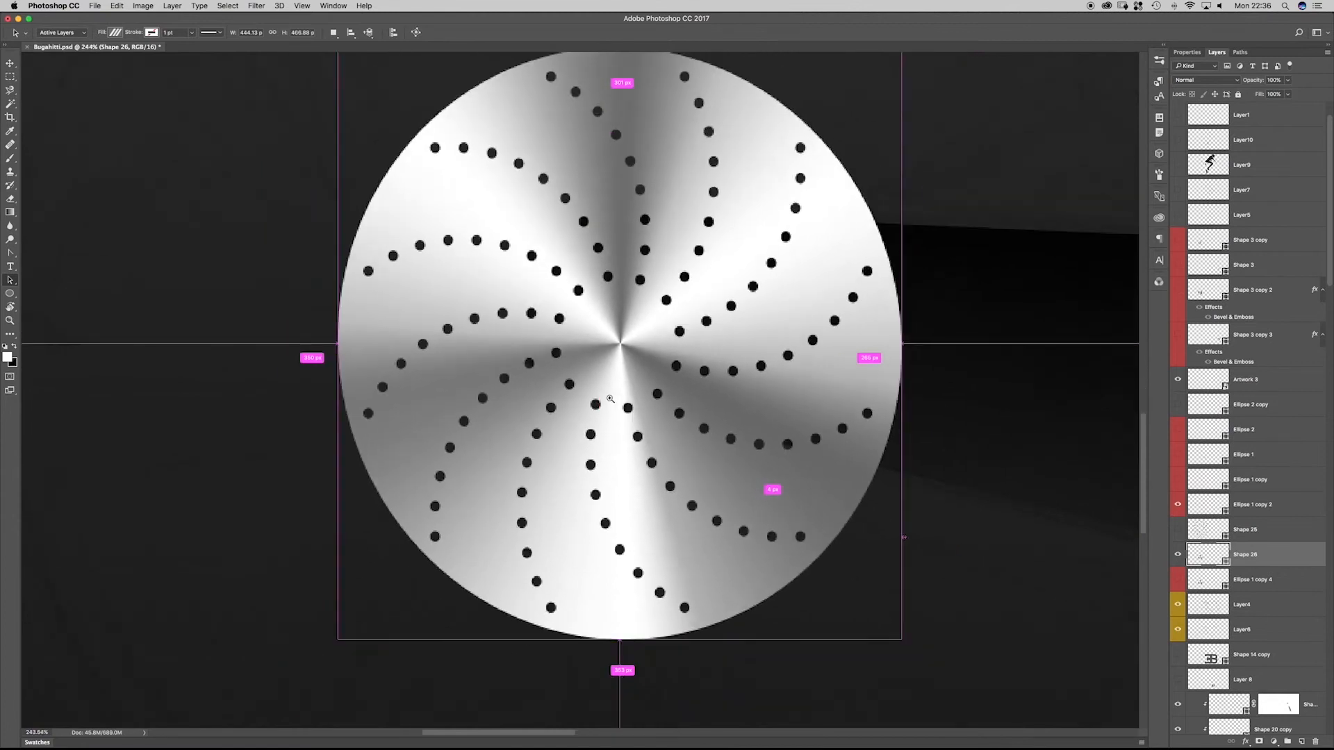
{"action": "left_click", "coordinate": [1177, 555]}
{"action": "left_click", "coordinate": [1177, 555]}
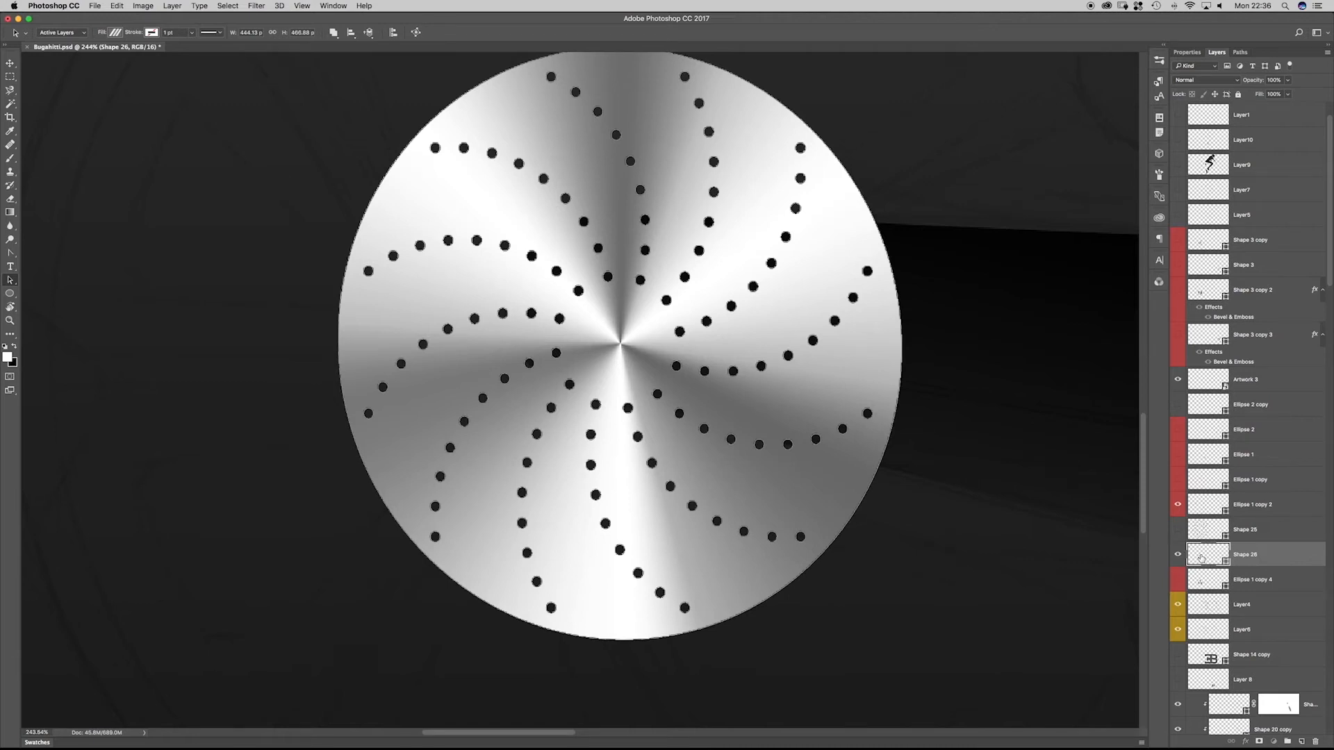
{"action": "double_click", "coordinate": [1207, 554]}
{"action": "left_click_drag", "start_coordinate": [660, 316], "coordinate": [699, 295]}
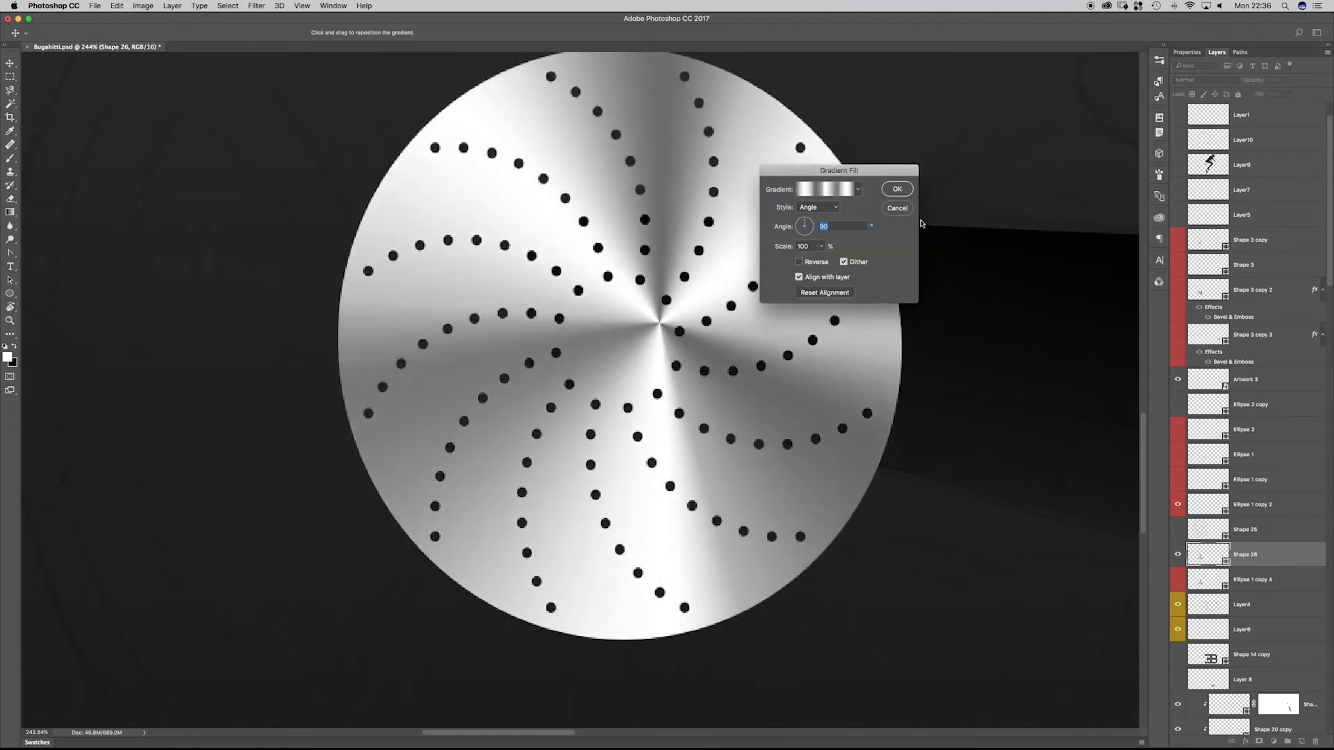
{"action": "left_click", "coordinate": [847, 196]}
{"action": "left_click", "coordinate": [949, 136]}
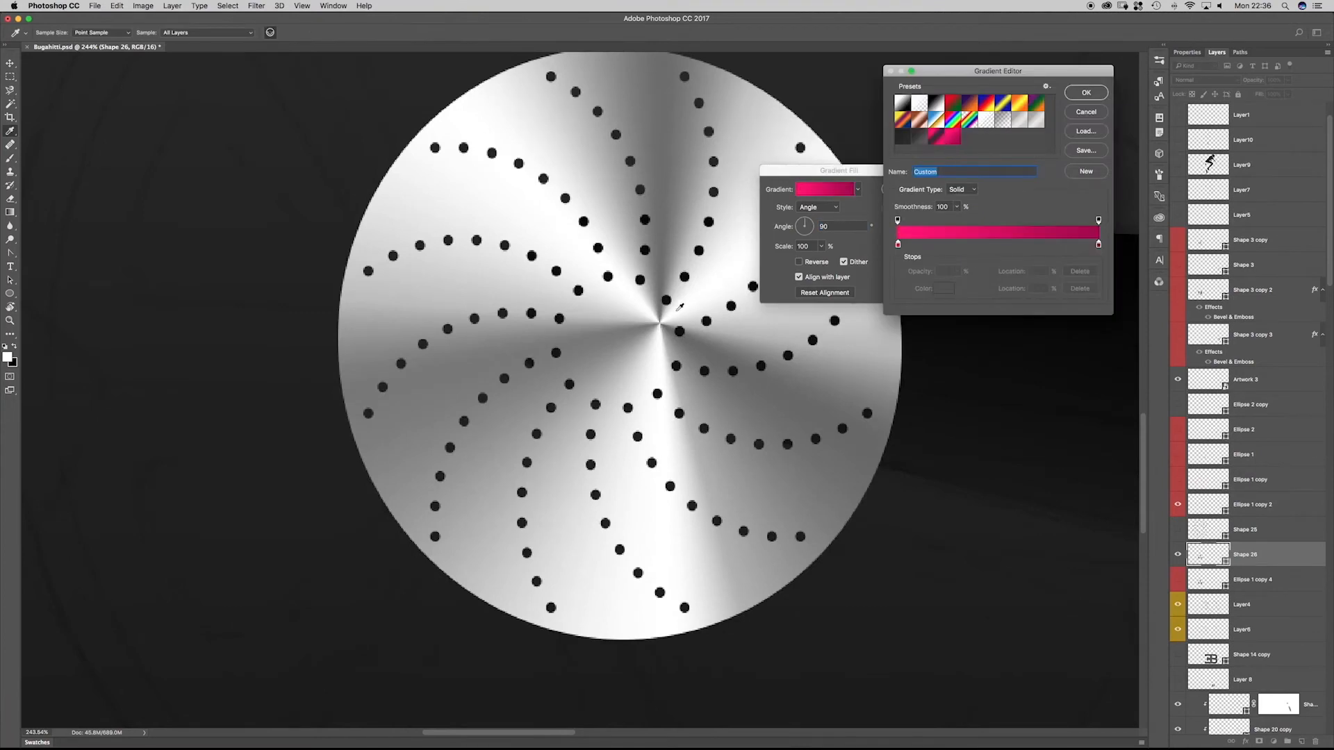
{"action": "left_click", "coordinate": [1086, 93]}
{"action": "left_click_drag", "start_coordinate": [643, 282], "coordinate": [601, 304]}
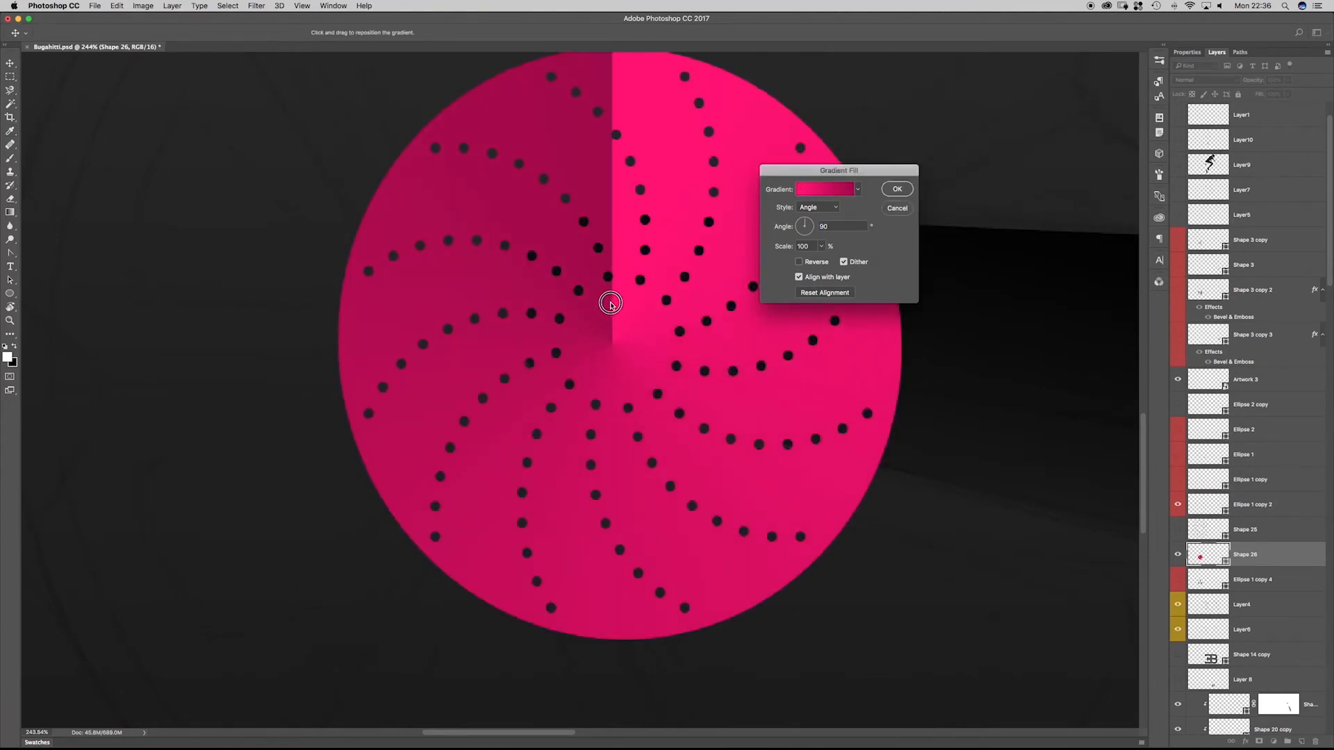
{"action": "left_click", "coordinate": [816, 207]}
{"action": "left_click", "coordinate": [813, 198]}
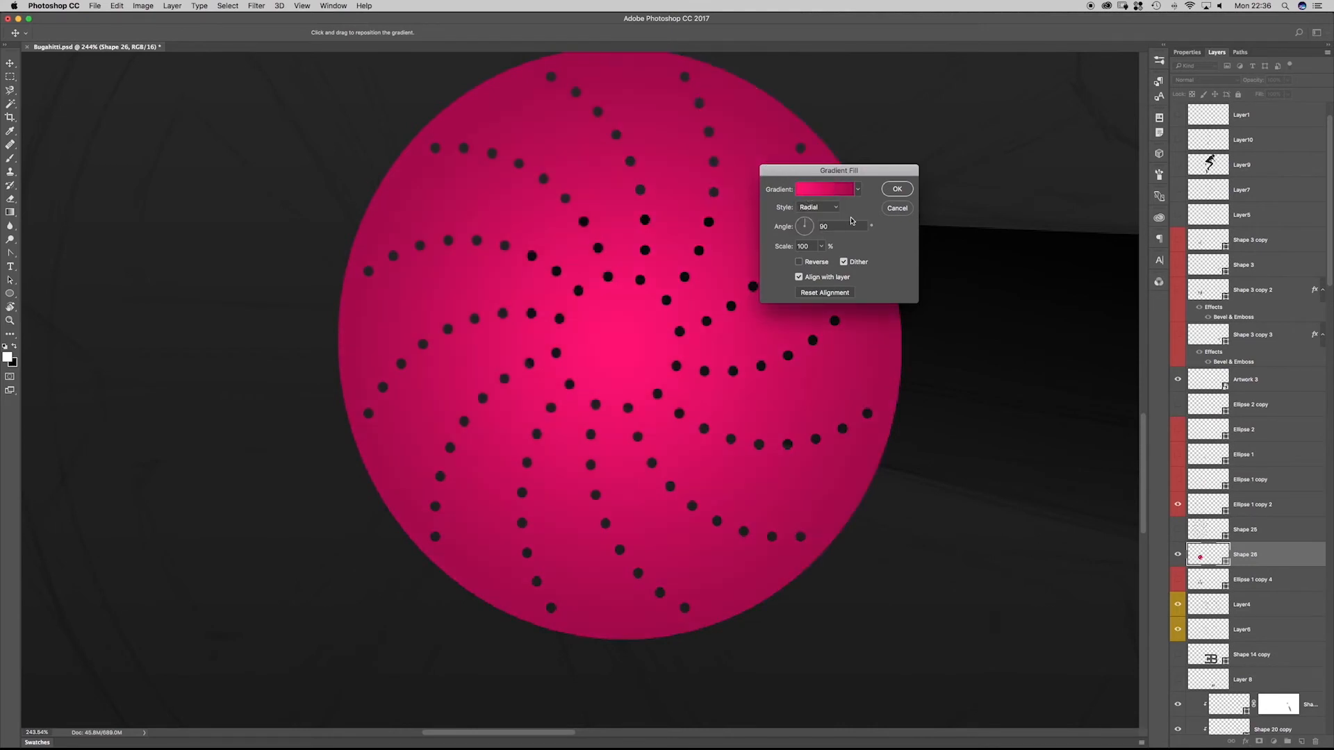
{"action": "left_click", "coordinate": [816, 207]}
{"action": "left_click", "coordinate": [811, 197]}
{"action": "left_click", "coordinate": [897, 208]}
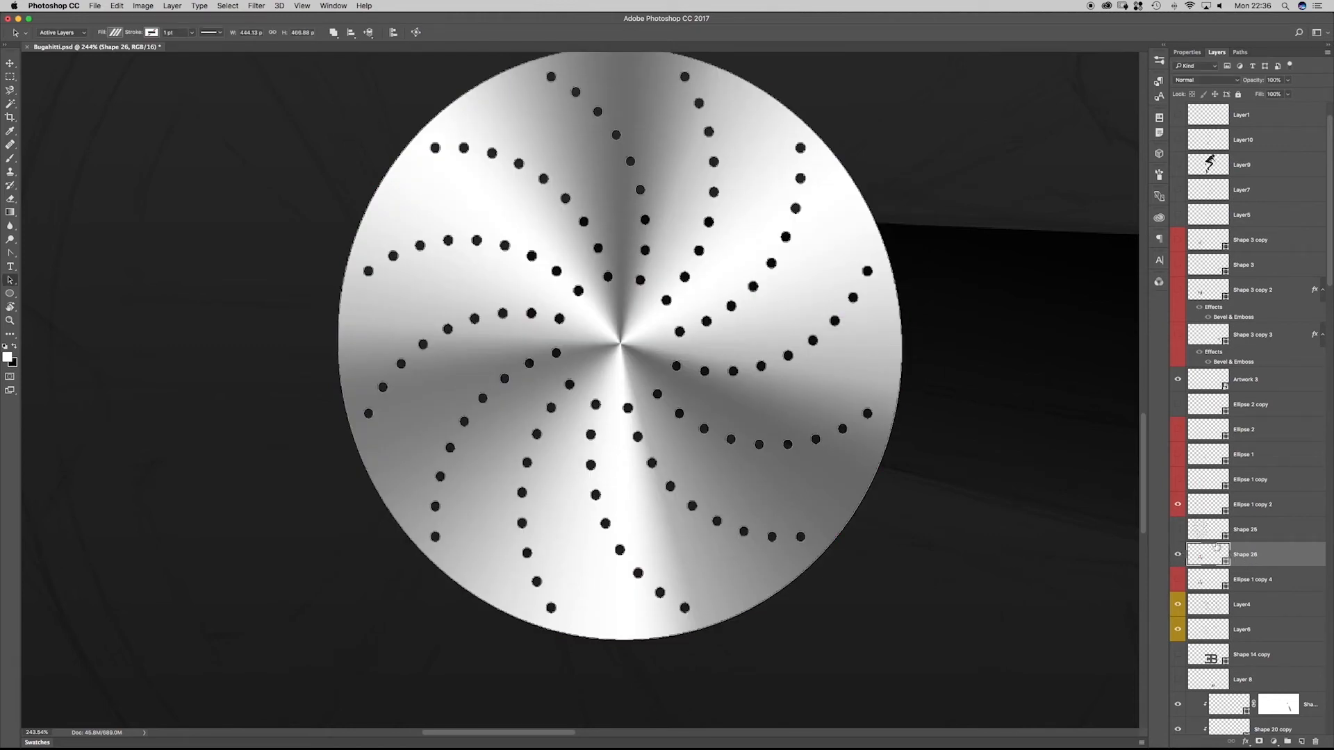
- Add a Bevel & Emboss layer style to the perforated disc on Shape 26, keeping the disc in view beside the settings
{"action": "scroll", "coordinate": [951, 269], "scroll_direction": "down", "scroll_amount": 5}
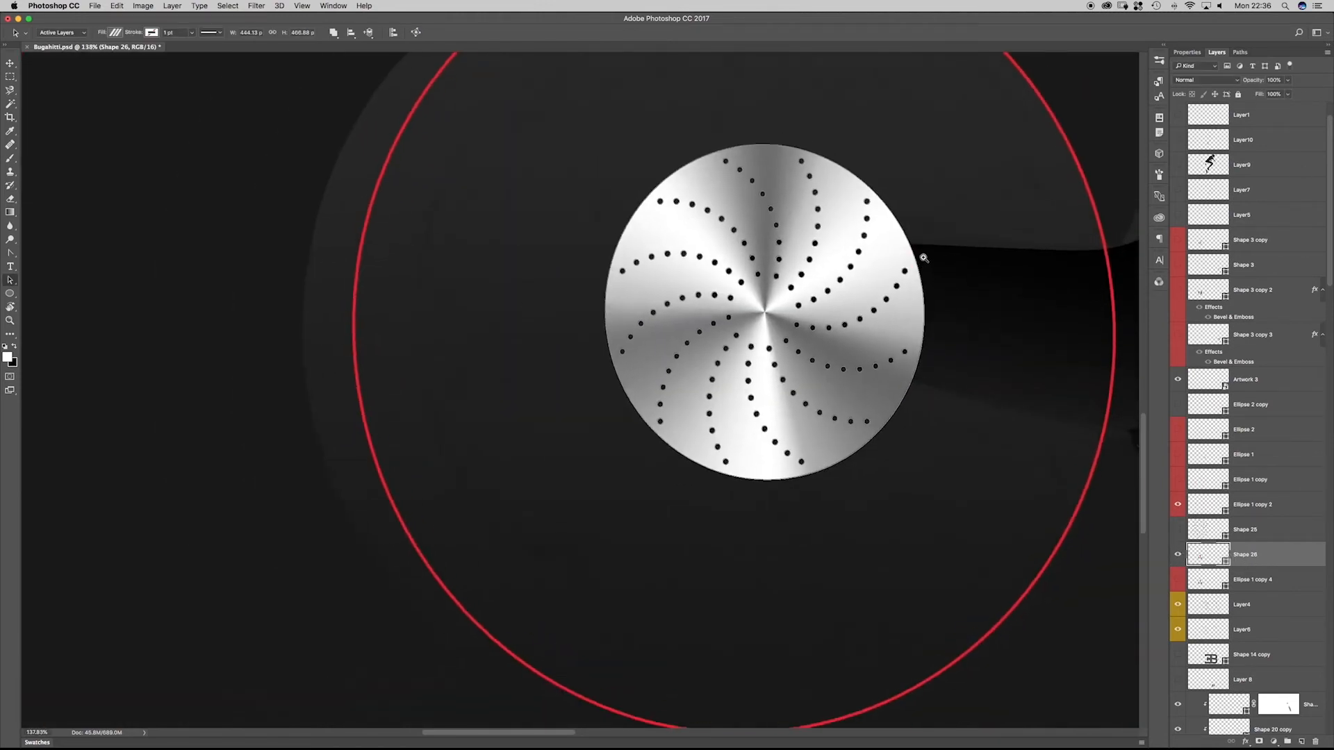
{"action": "double_click", "coordinate": [1277, 565]}
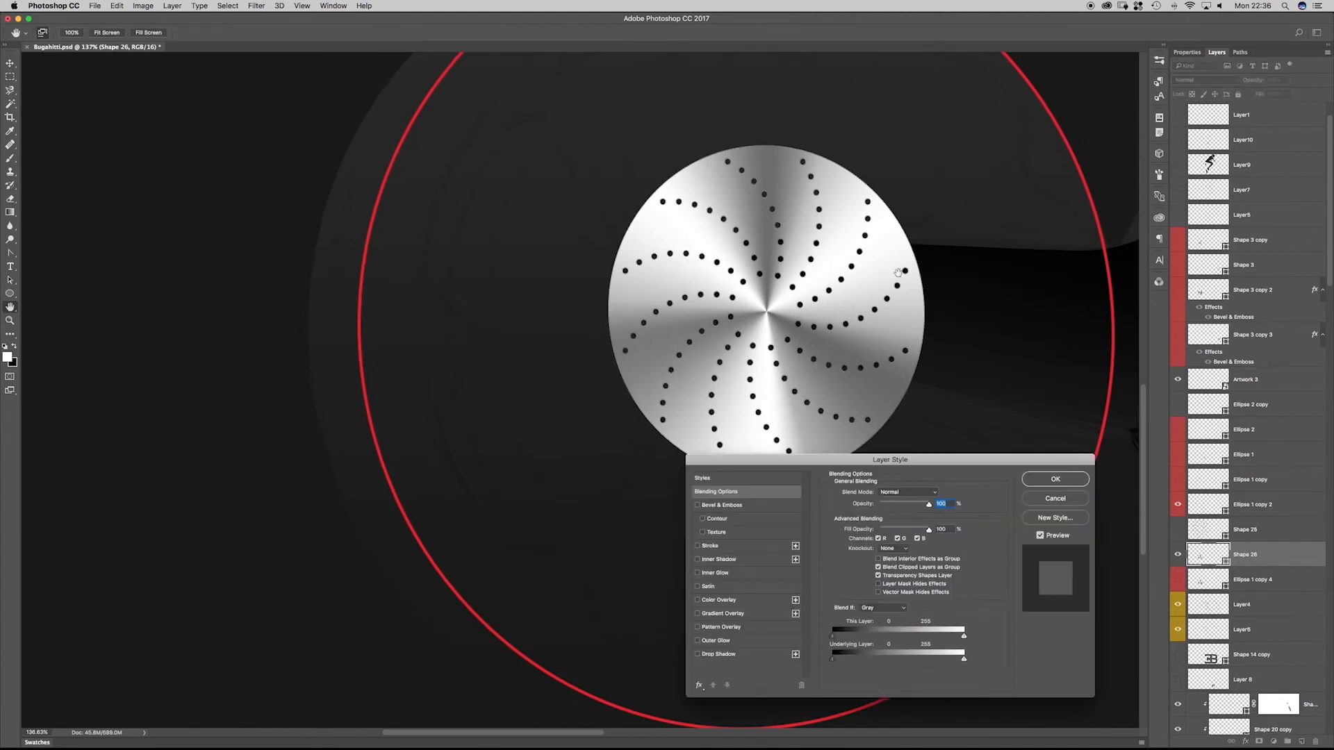
{"action": "left_click", "coordinate": [698, 506]}
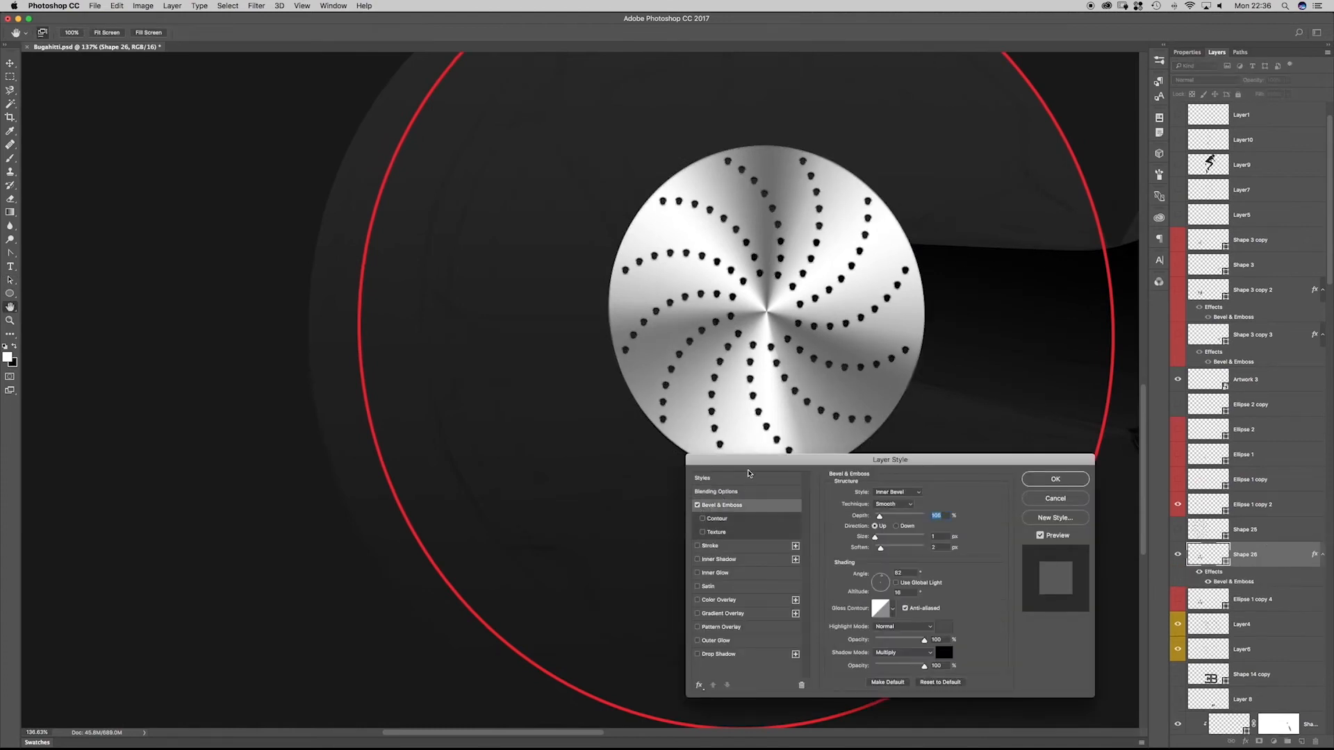
{"action": "left_click_drag", "start_coordinate": [778, 459], "coordinate": [292, 162]}
{"action": "left_click_drag", "start_coordinate": [712, 238], "coordinate": [946, 330]}
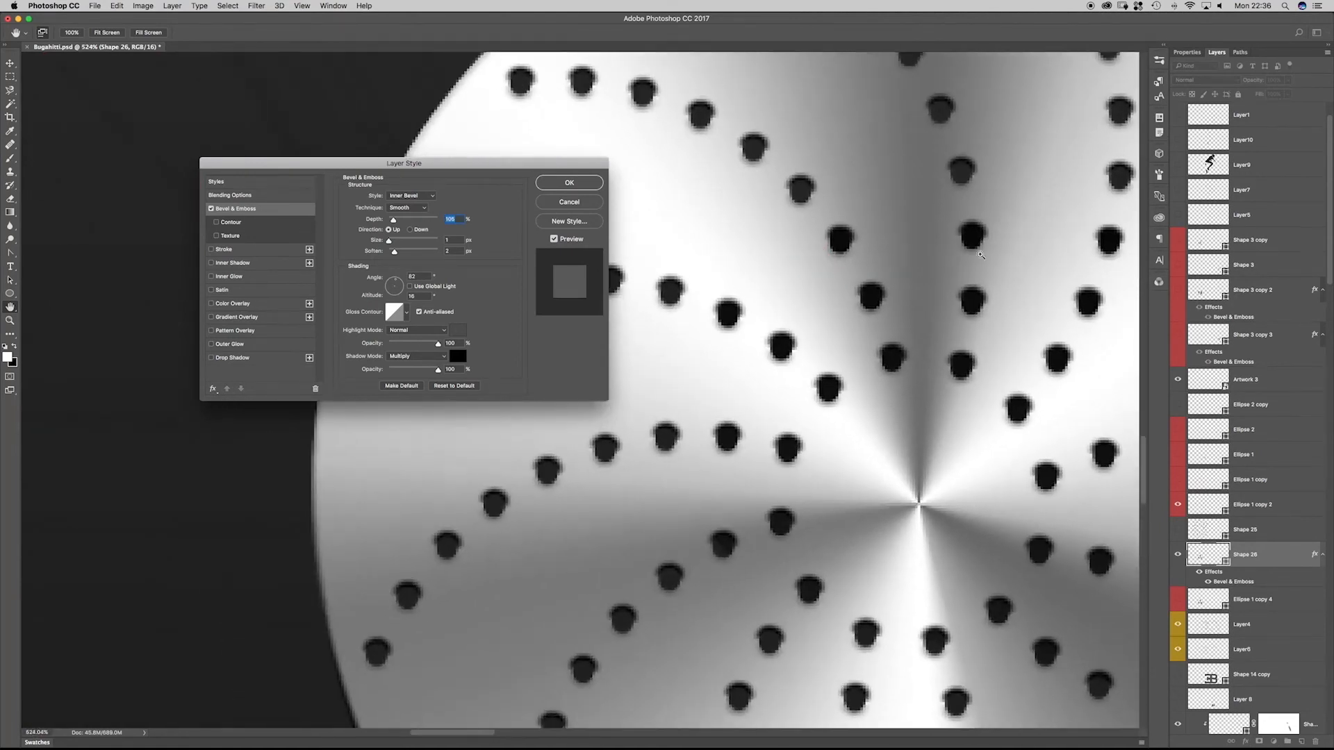
{"action": "left_click_drag", "start_coordinate": [820, 271], "coordinate": [869, 377]}
{"action": "key", "text": "super+minus"}
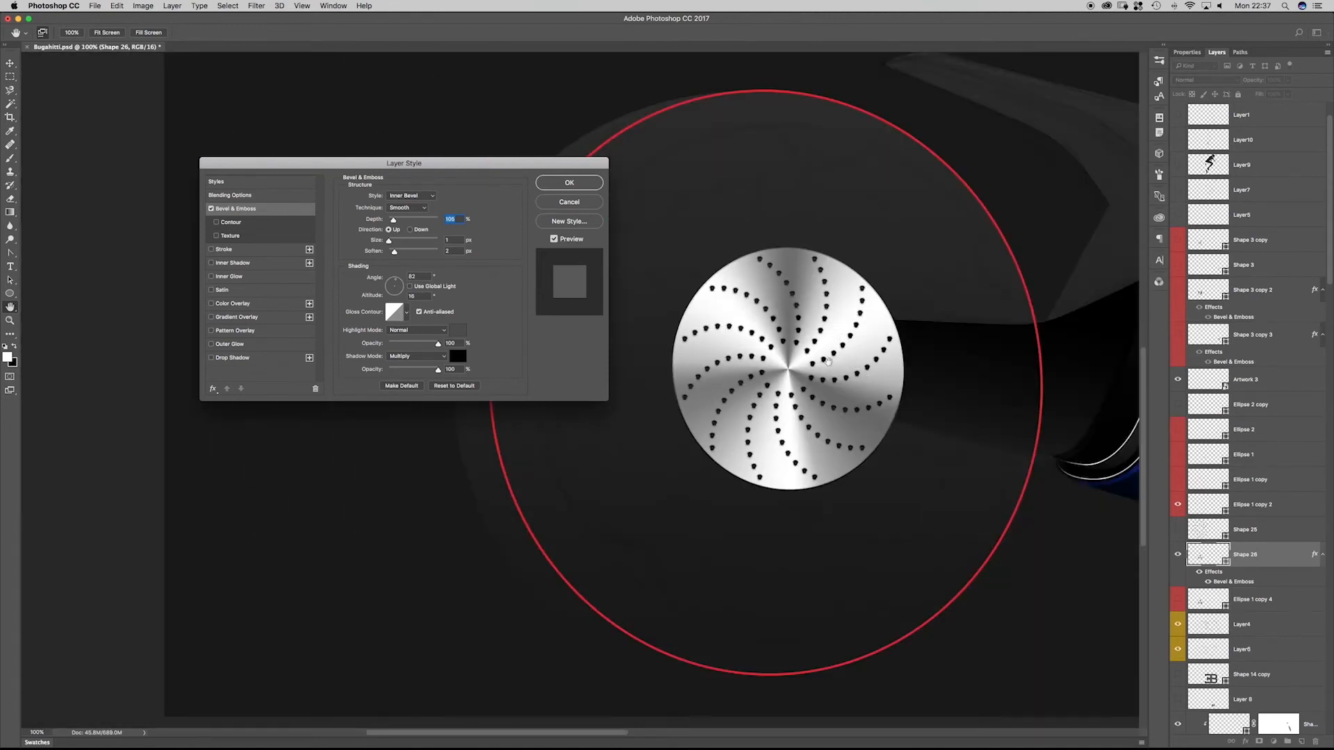
{"action": "left_click_drag", "start_coordinate": [306, 161], "coordinate": [195, 79]}
{"action": "left_click_drag", "start_coordinate": [774, 292], "coordinate": [740, 306]}
{"action": "left_click_drag", "start_coordinate": [801, 409], "coordinate": [751, 342]}
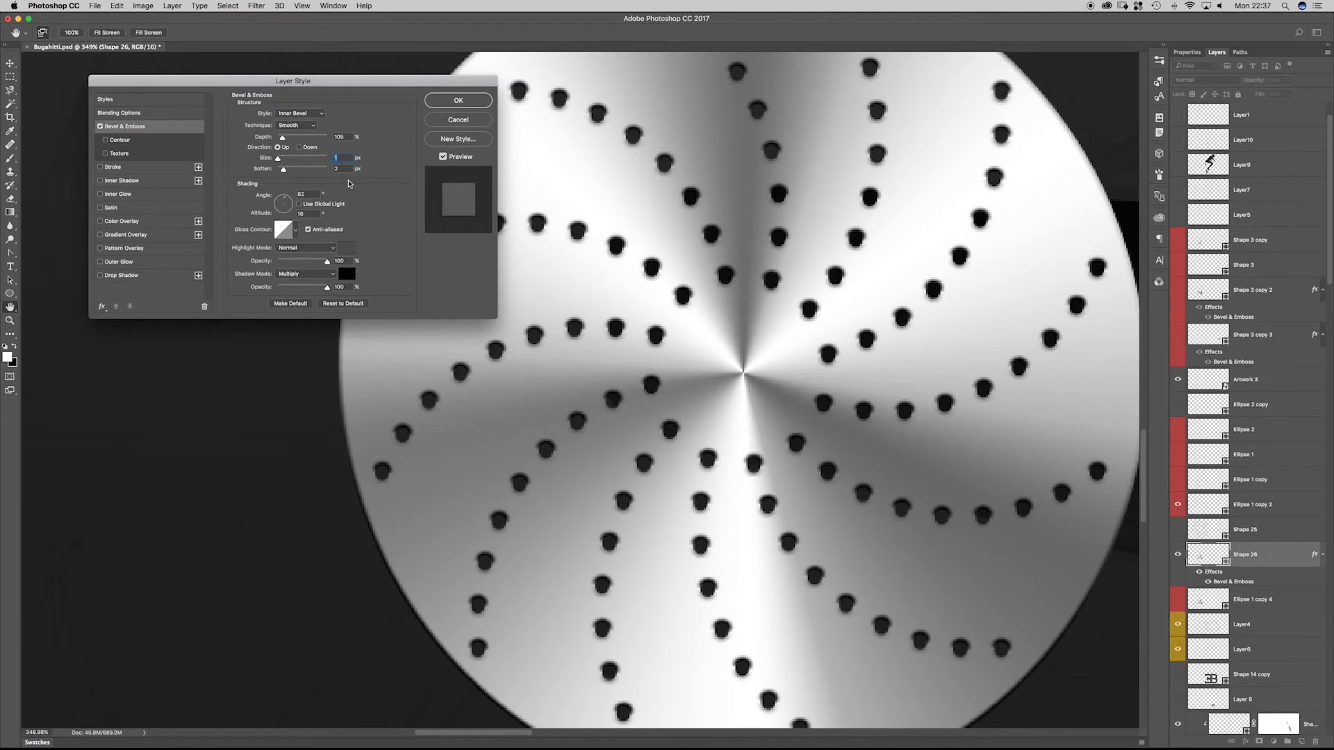
- Set the disc's bevel to 1 px soften, Down direction and the Outer Bevel style
{"action": "left_click", "coordinate": [339, 168]}
{"action": "key", "text": "Down"}
{"action": "left_click", "coordinate": [303, 149]}
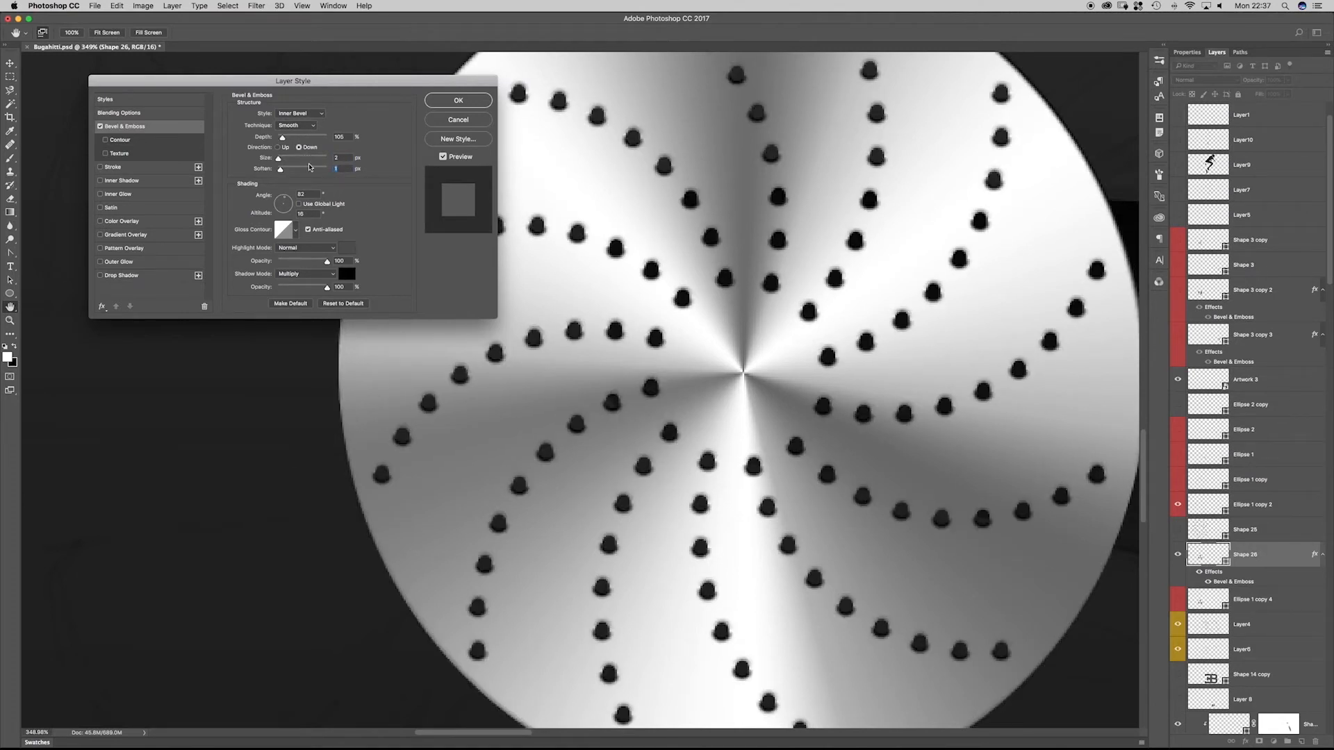
{"action": "left_click", "coordinate": [296, 114]}
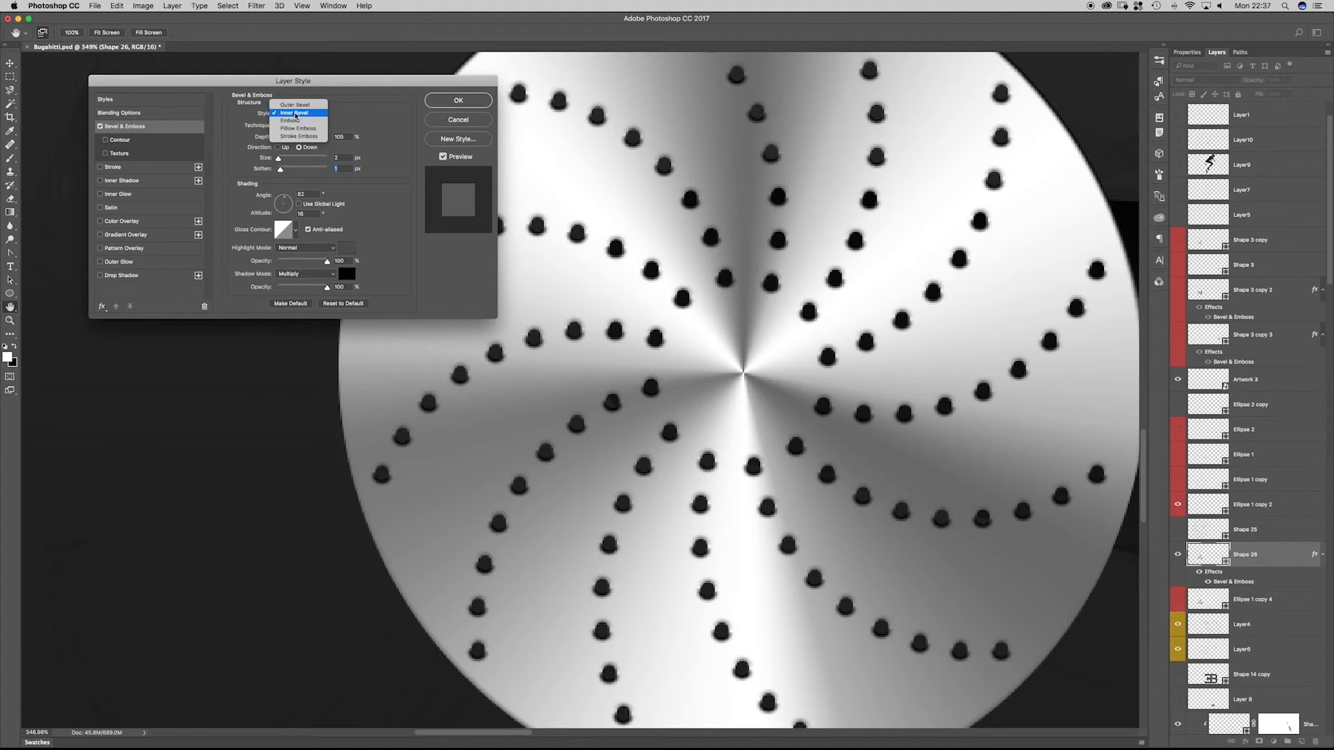
{"action": "left_click", "coordinate": [295, 105]}
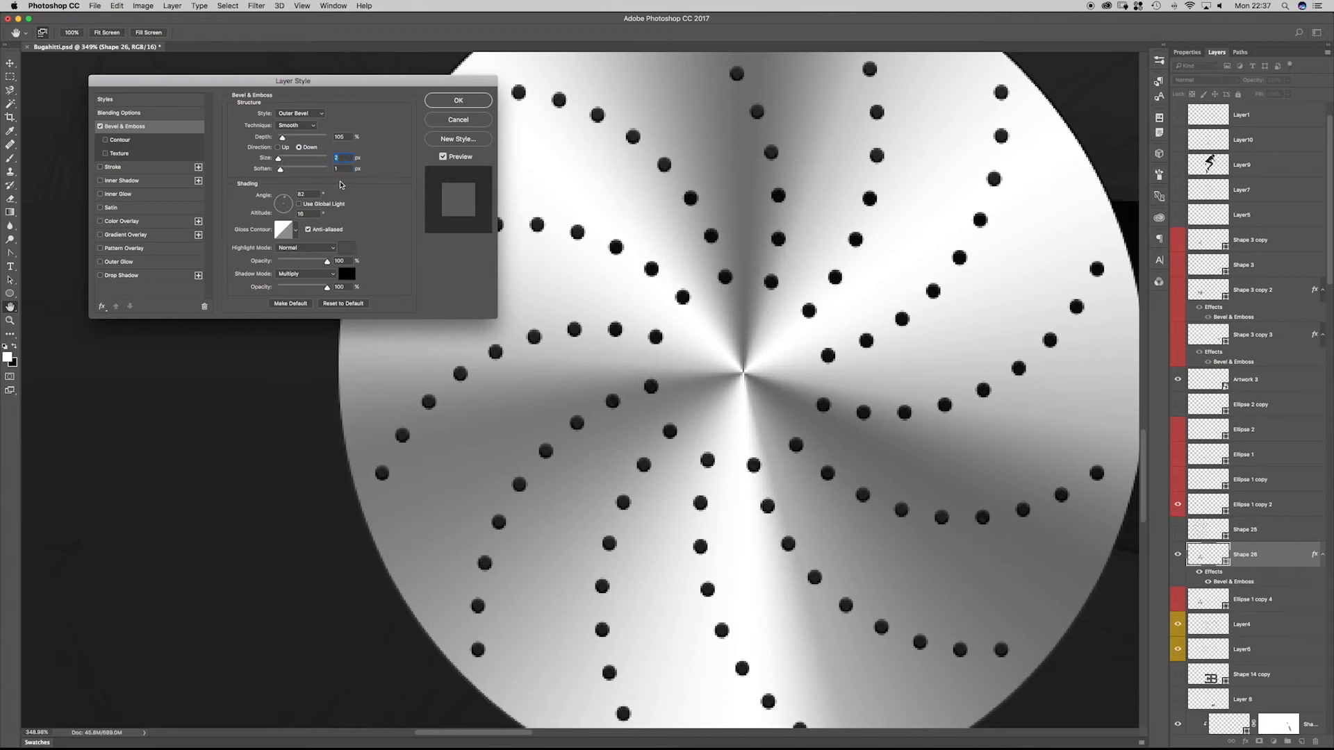
- Set the bevel's highlight colour to white (ffffff) and its size to 1 px
{"action": "left_click", "coordinate": [348, 248]}
{"action": "left_click_drag", "start_coordinate": [790, 432], "coordinate": [747, 425]}
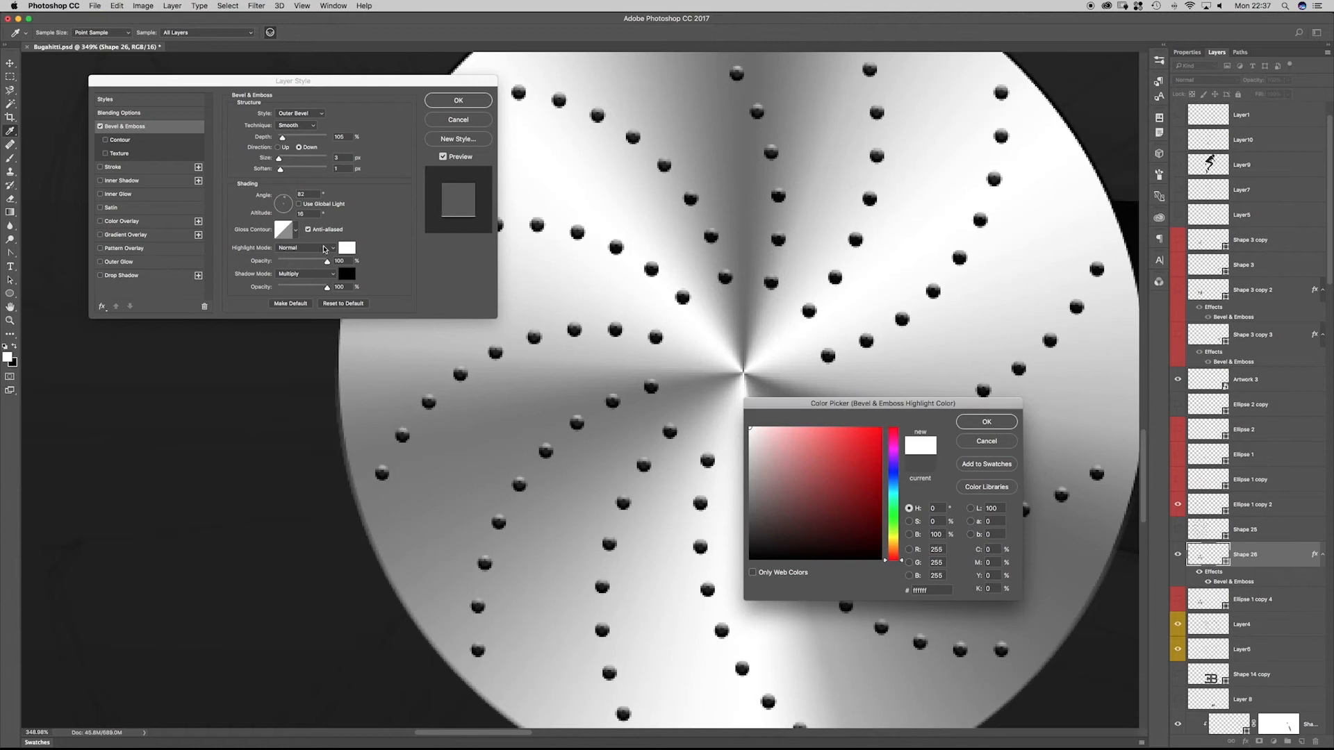
{"action": "key", "text": "Return"}
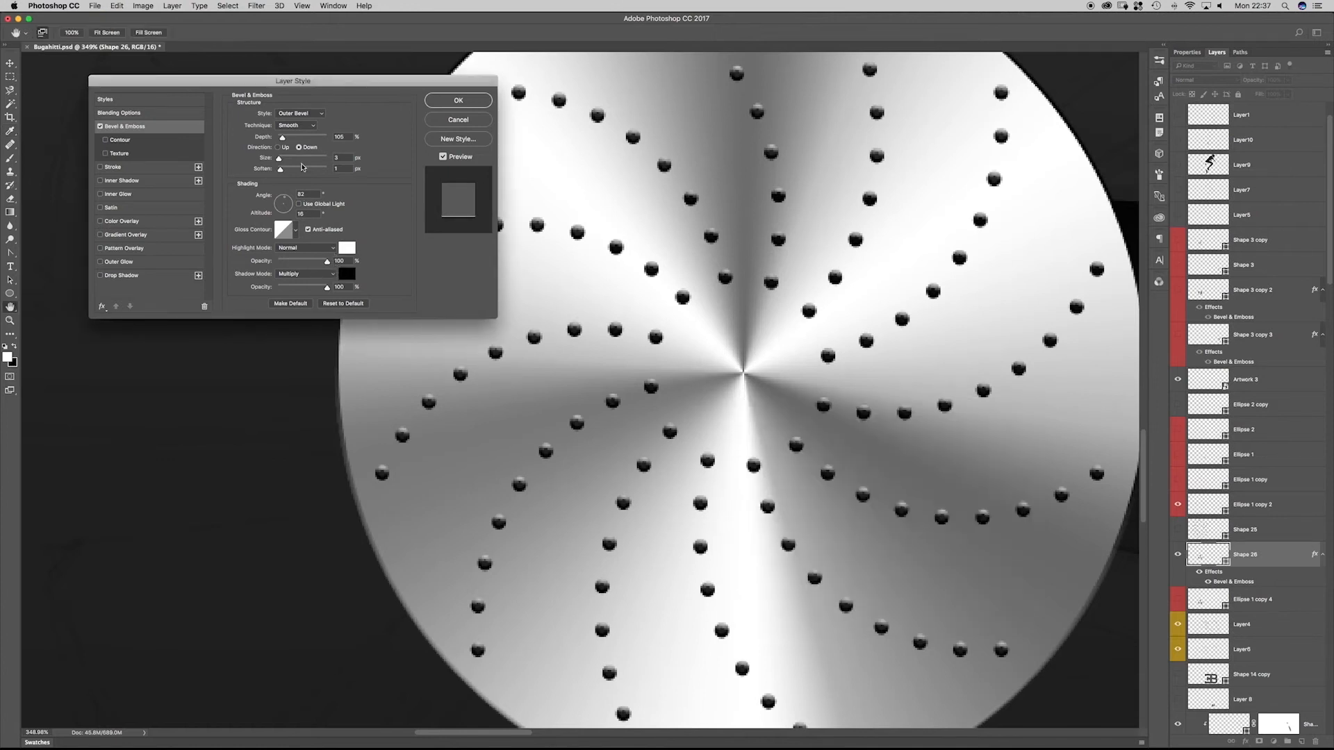
{"action": "left_click", "coordinate": [338, 158]}
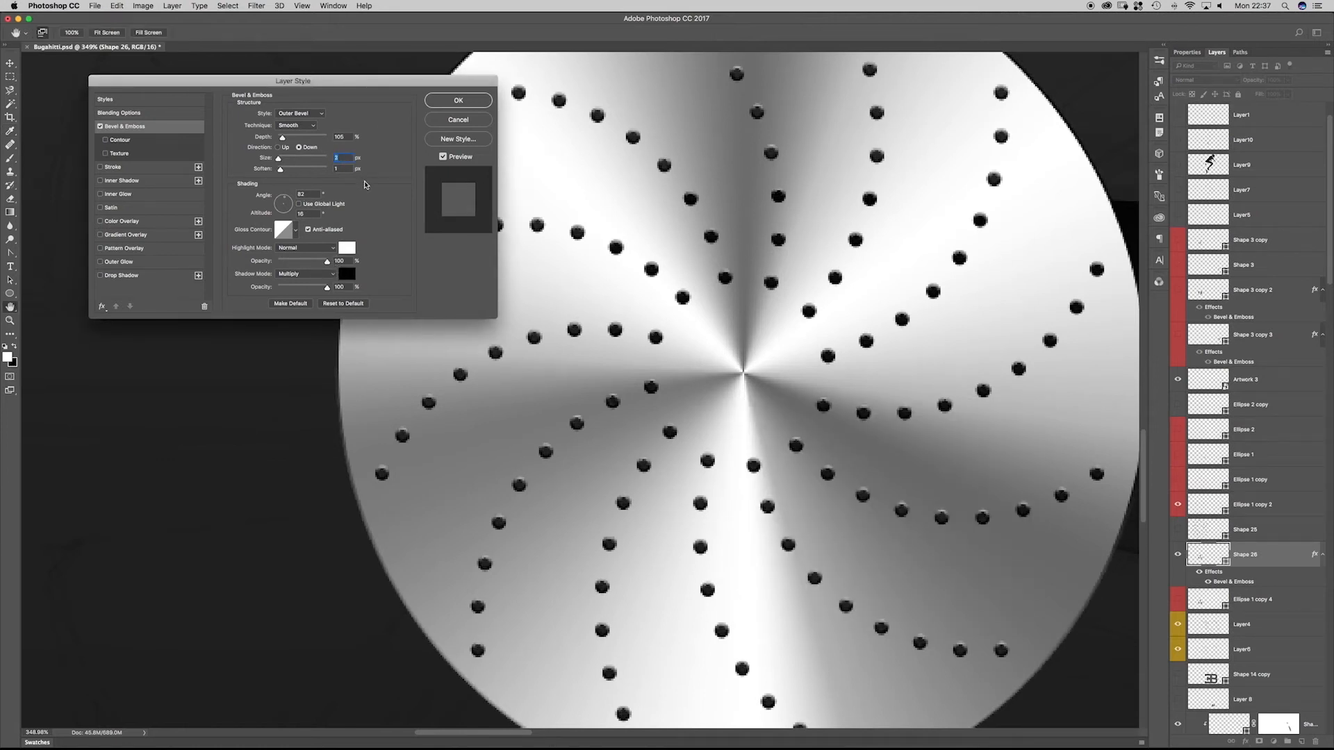
- Change the disc's bevel to the Inner Bevel style with Up direction, lit from a 53° angle at 37° altitude
{"action": "left_click", "coordinate": [312, 114]}
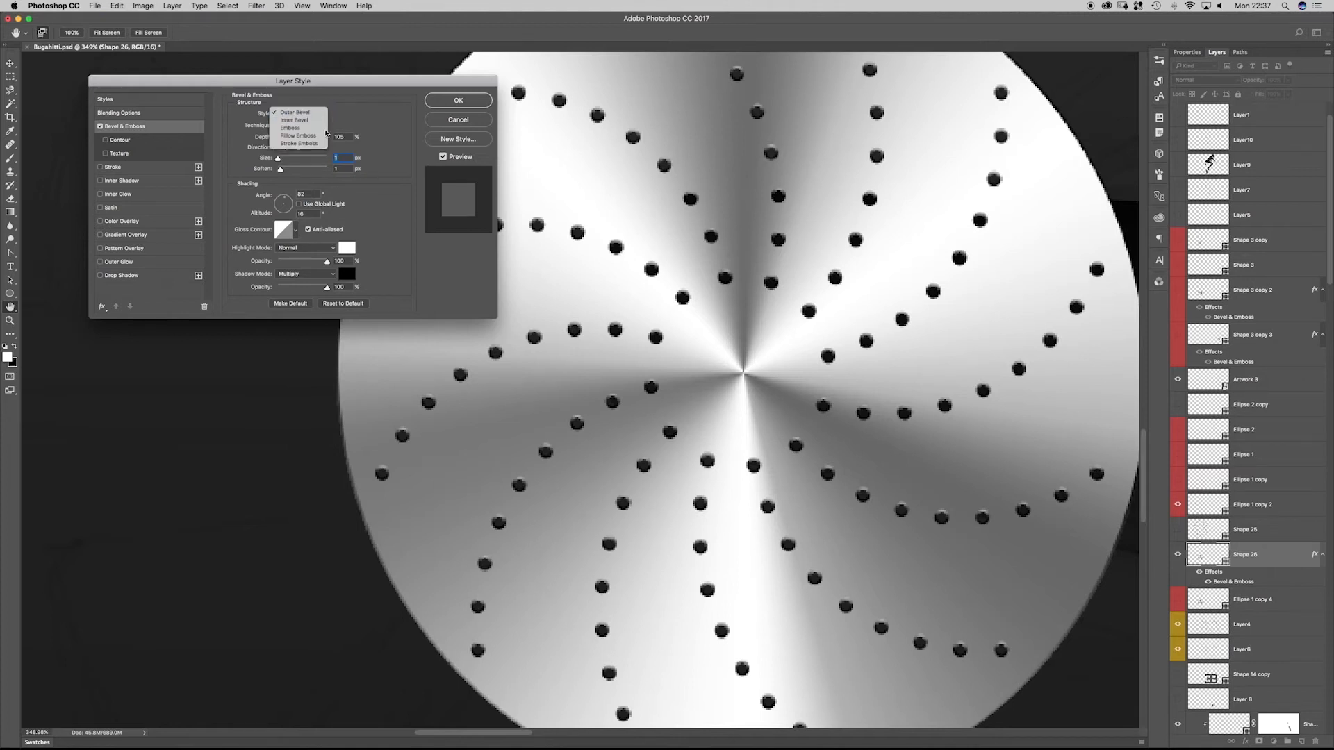
{"action": "left_click", "coordinate": [303, 118]}
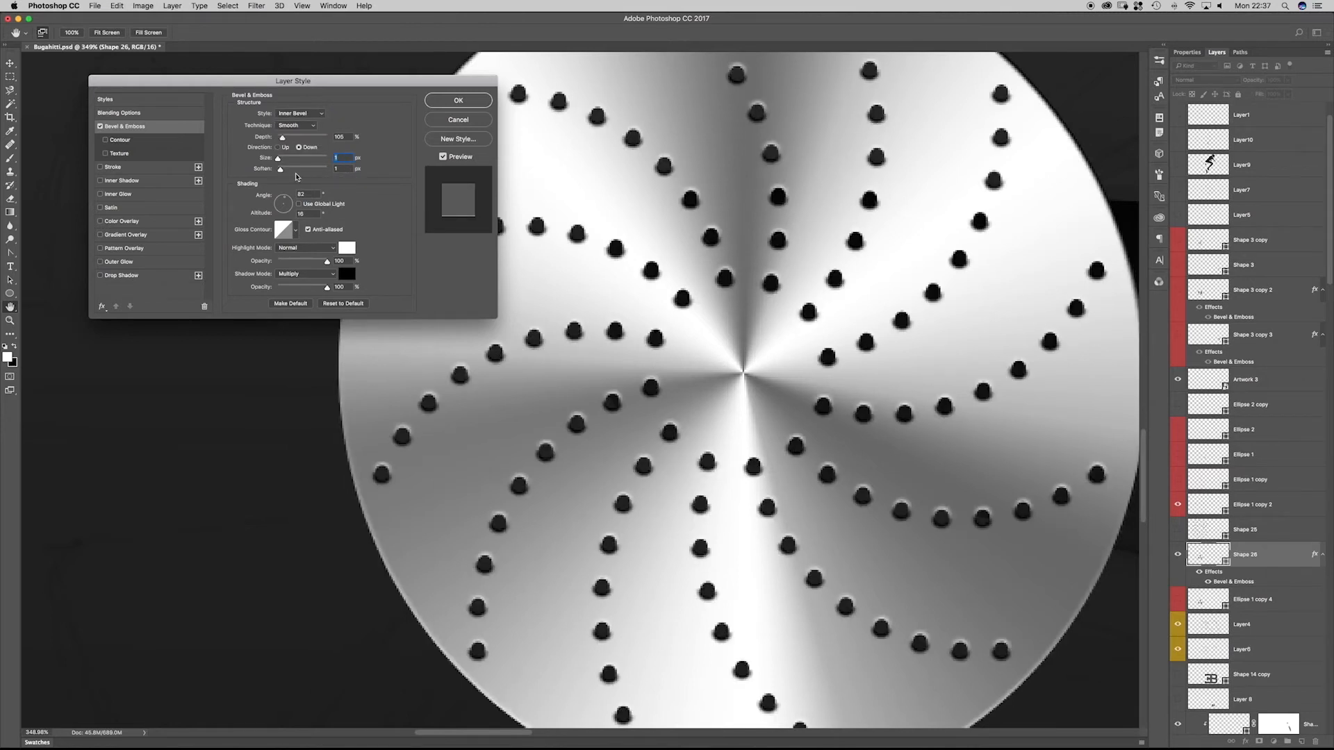
{"action": "left_click_drag", "start_coordinate": [286, 202], "coordinate": [287, 201]}
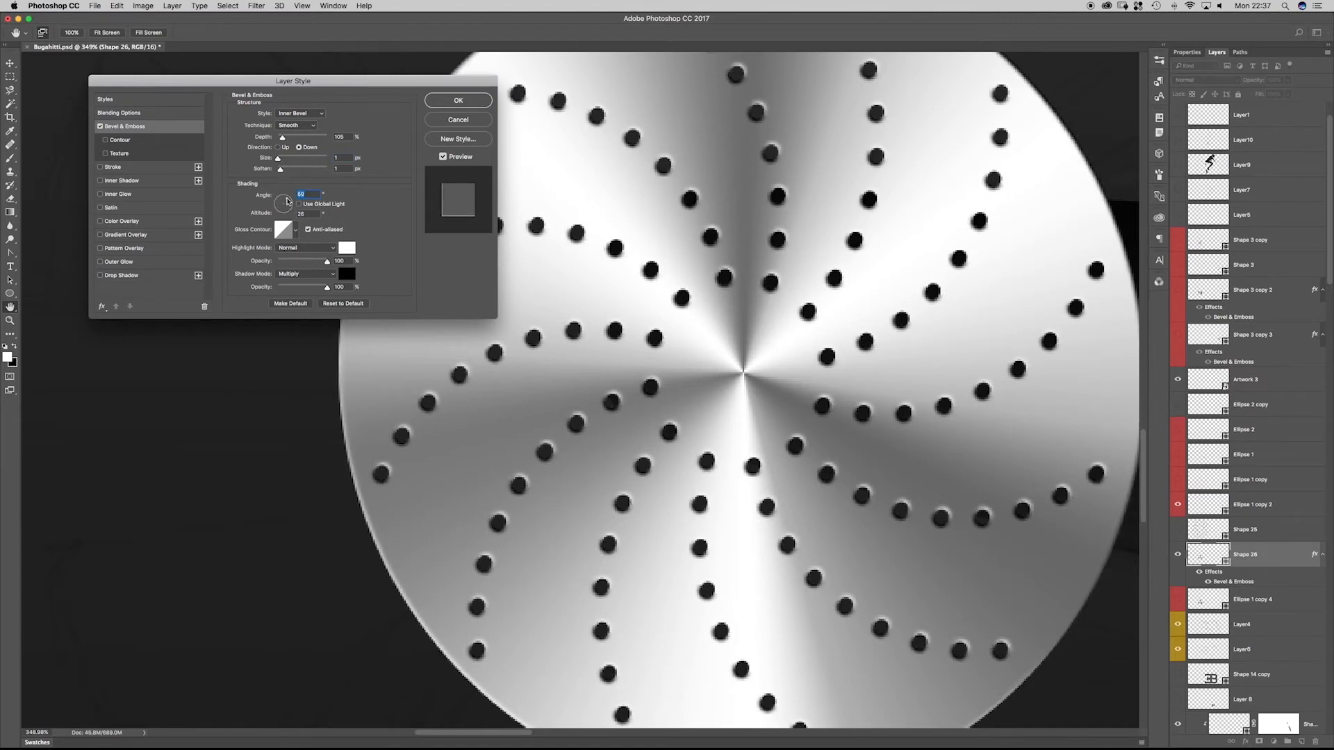
{"action": "left_click", "coordinate": [279, 148]}
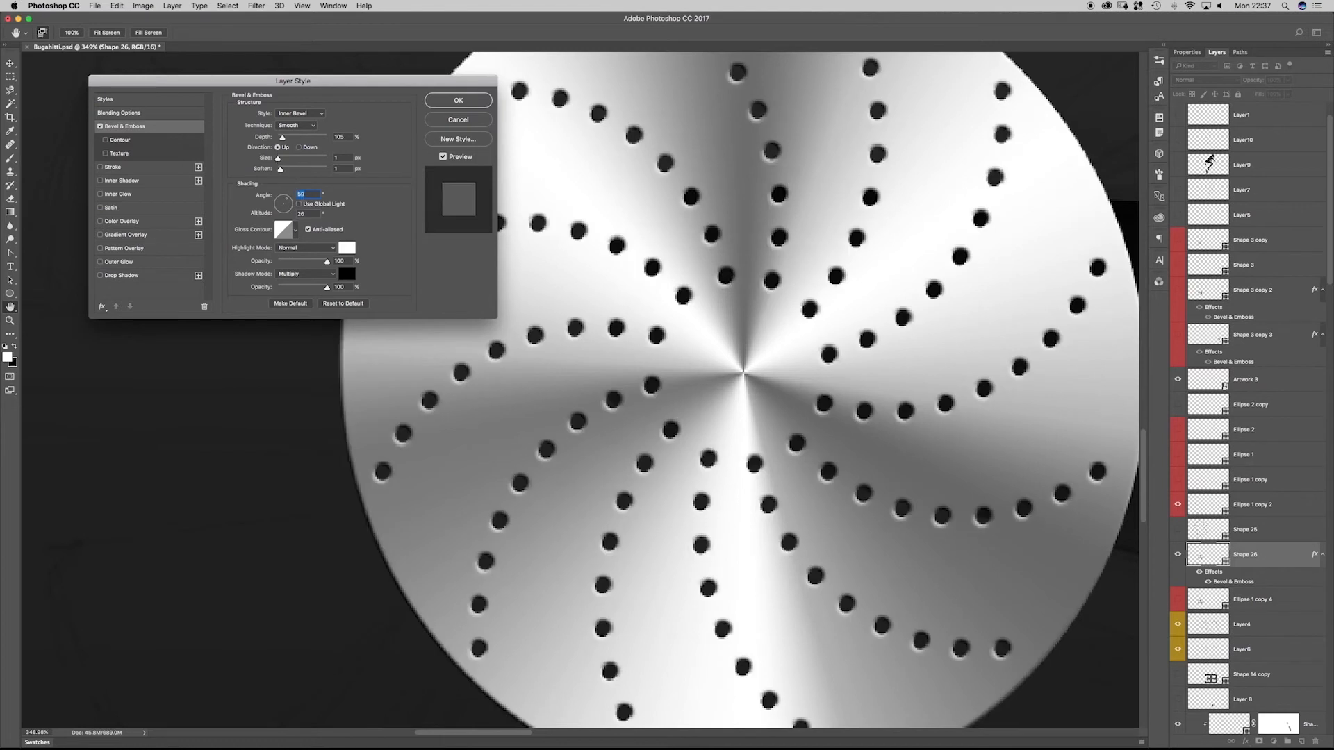
{"action": "left_click_drag", "start_coordinate": [289, 202], "coordinate": [287, 199]}
- Set the bevel depth to 428%, soften to 0 px and the light to a 72° angle and 42° altitude, and apply the style
{"action": "left_click_drag", "start_coordinate": [285, 137], "coordinate": [299, 137]}
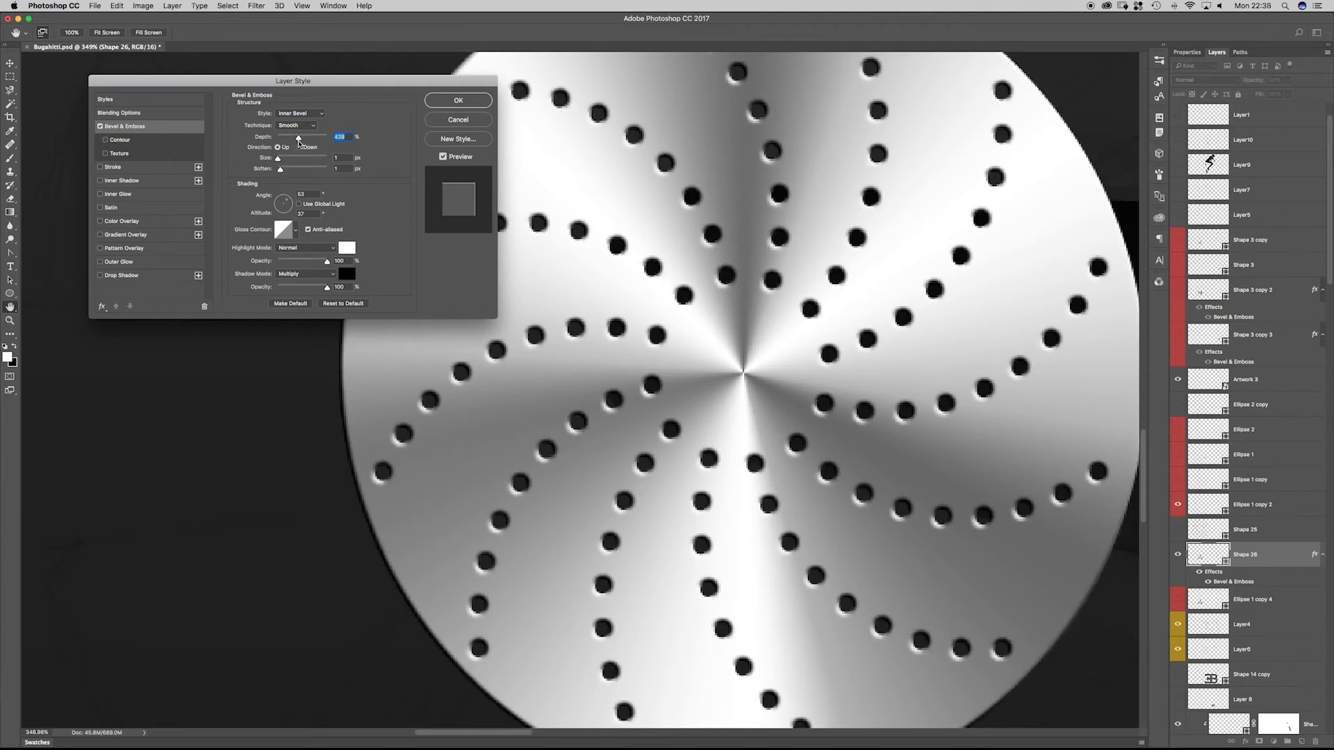
{"action": "left_click_drag", "start_coordinate": [342, 169], "coordinate": [321, 168]}
{"action": "key", "text": "Down"}
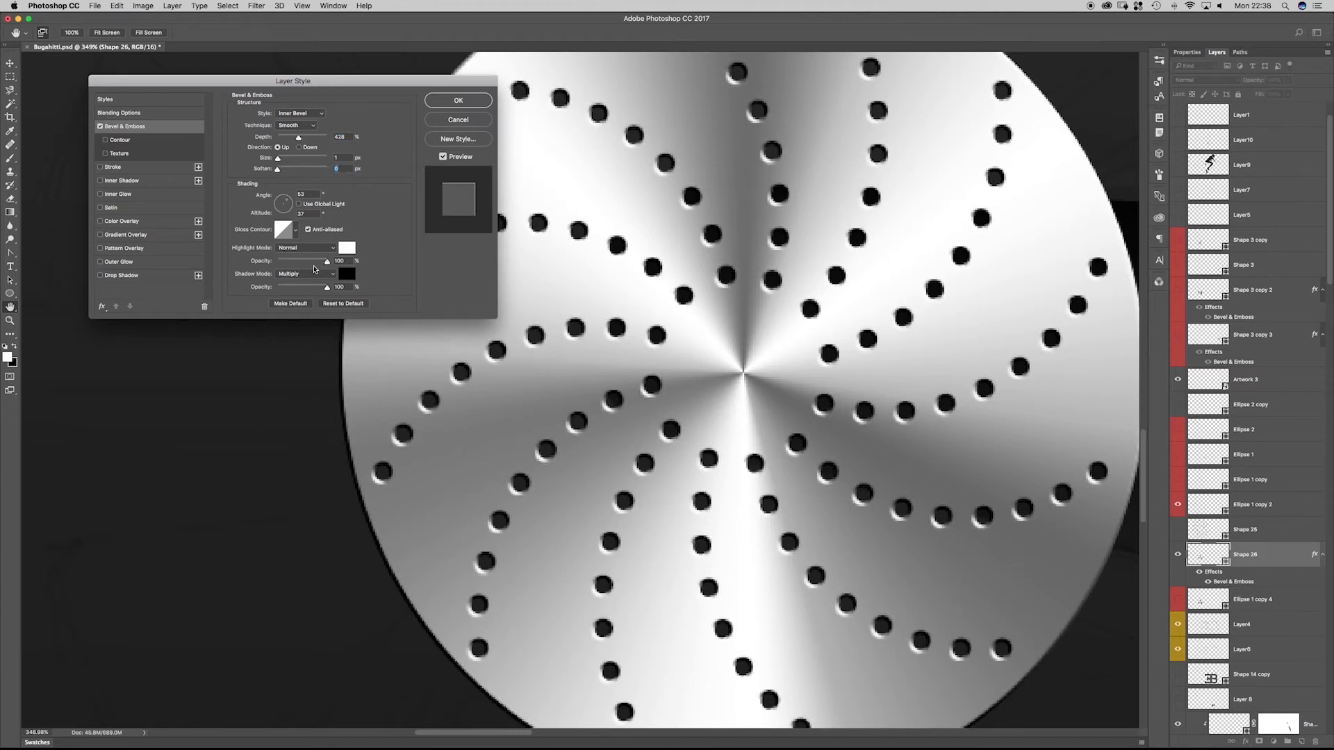
{"action": "left_click_drag", "start_coordinate": [286, 205], "coordinate": [286, 202]}
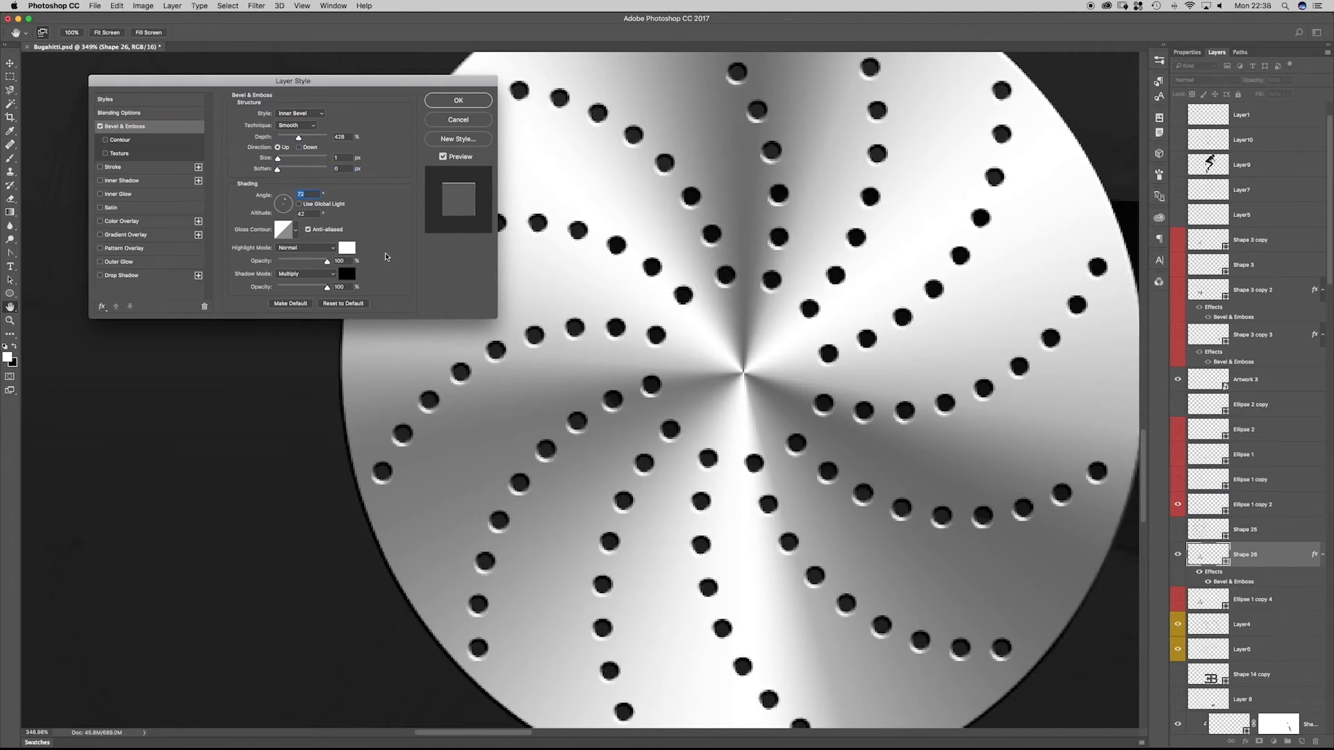
{"action": "key", "text": "Return"}
- Move the Shape 26 layer down the stack to directly beneath Shape 24, so the disc sits behind the dark arm
{"action": "left_click", "coordinate": [247, 144]}
{"action": "left_click_drag", "start_coordinate": [677, 214], "coordinate": [629, 209]}
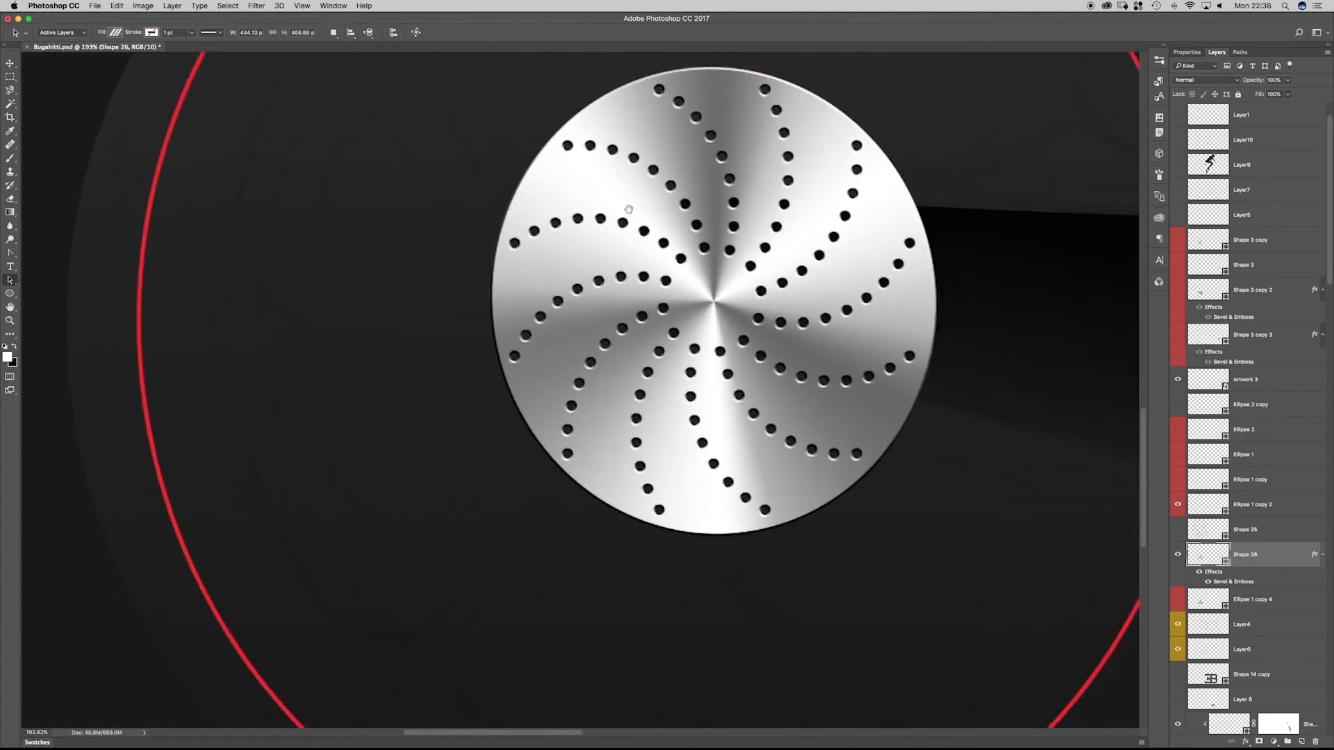
{"action": "key", "text": "super+0"}
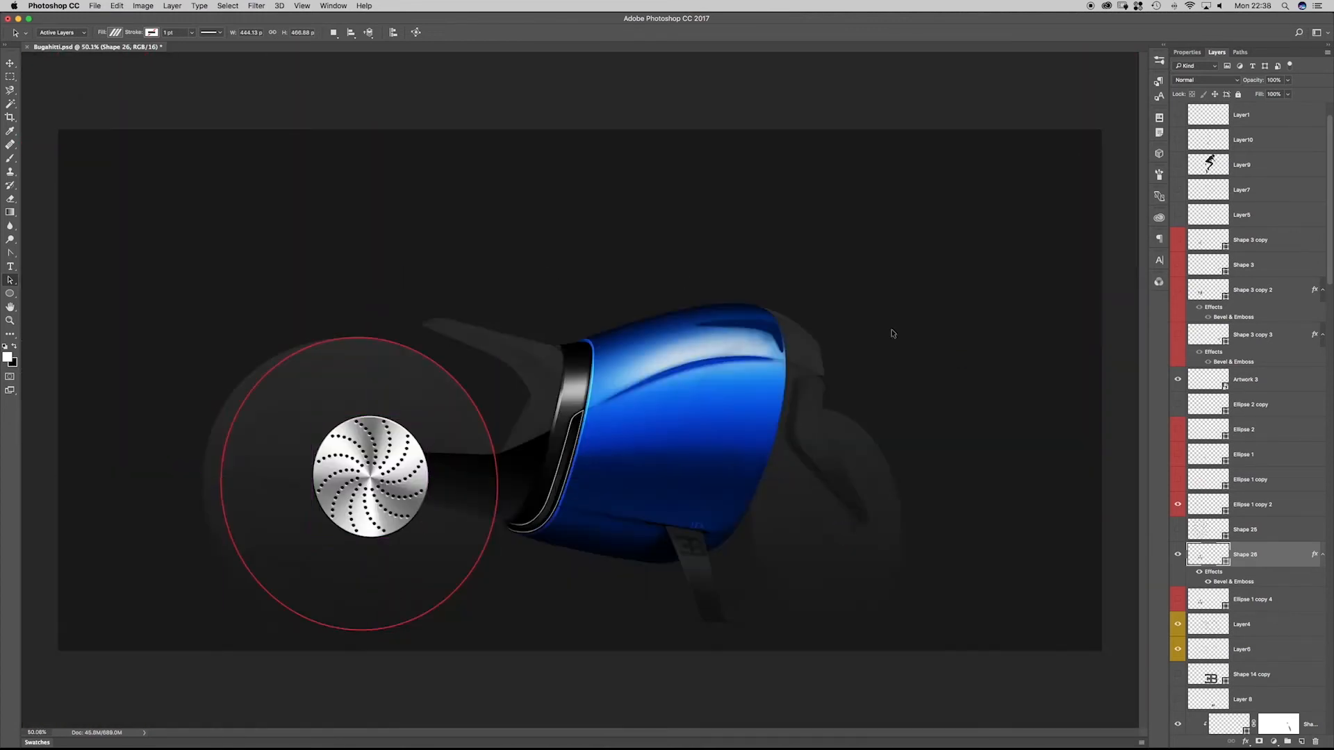
{"action": "left_click_drag", "start_coordinate": [434, 457], "coordinate": [459, 459]}
{"action": "left_click_drag", "start_coordinate": [1190, 556], "coordinate": [1207, 660]}
{"action": "left_click_drag", "start_coordinate": [231, 479], "coordinate": [292, 354]}
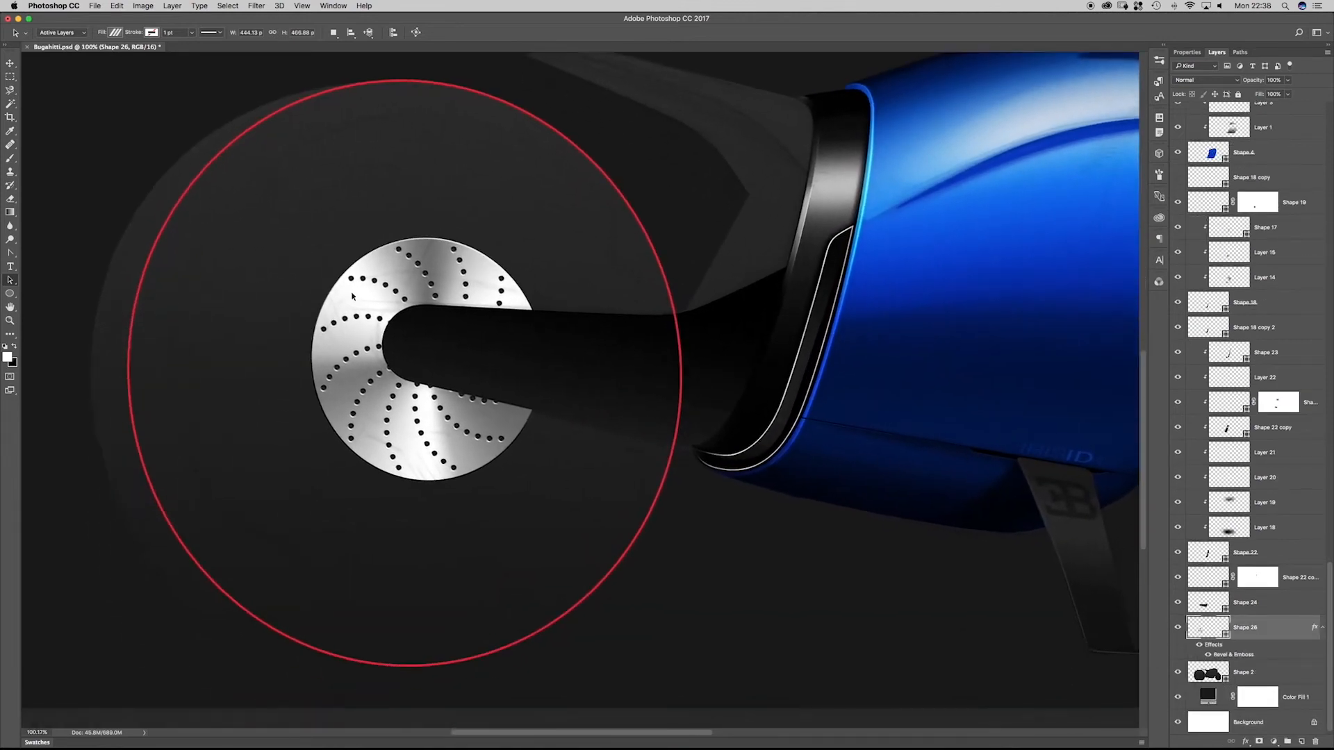
- Try repositioning and free-transforming the perforated disc around the arm's rounded end
{"action": "key", "text": "v"}
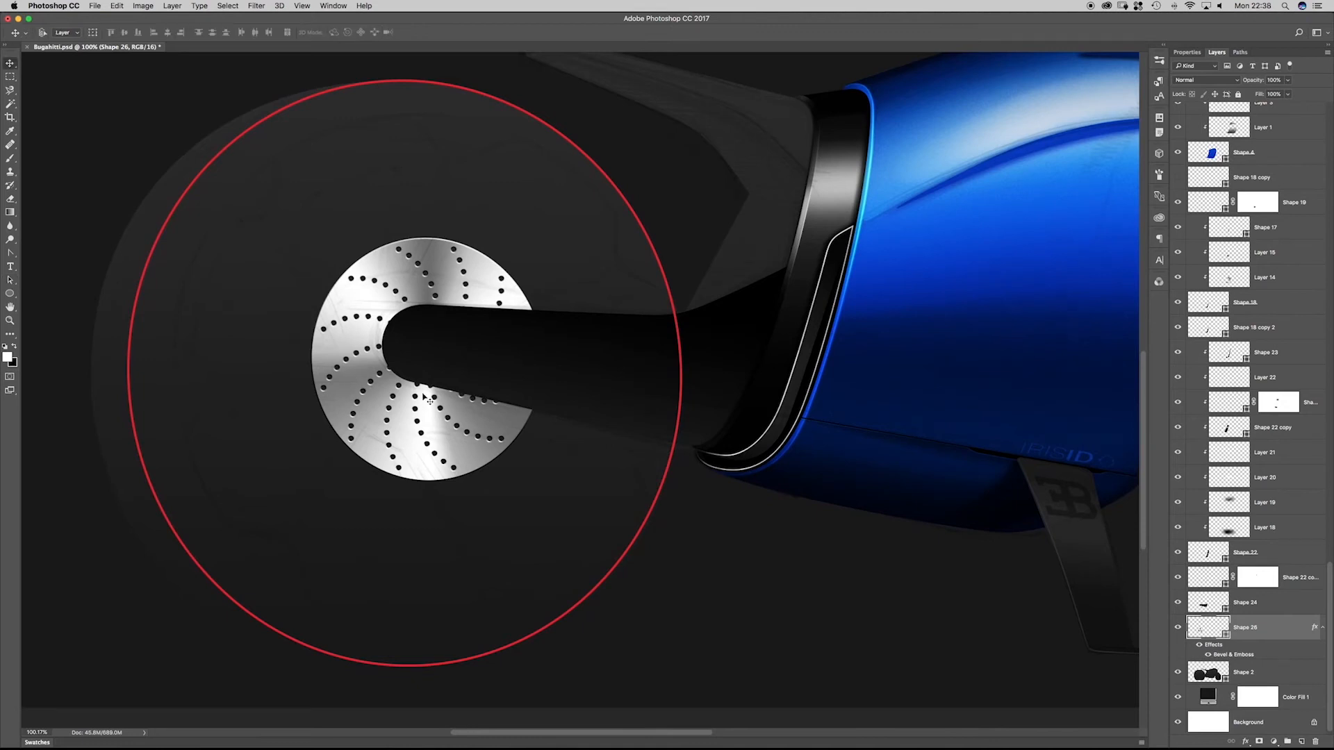
{"action": "mouse_move", "coordinate": [427, 395]}
{"action": "left_mouse_down"}
{"action": "mouse_move", "coordinate": [414, 417]}
{"action": "mouse_move", "coordinate": [412, 387]}
{"action": "left_mouse_up"}
{"action": "left_click_drag", "start_coordinate": [411, 387], "coordinate": [419, 391]}
{"action": "key", "text": "super+t"}
{"action": "left_click_drag", "start_coordinate": [328, 235], "coordinate": [229, 230]}
{"action": "left_click_drag", "start_coordinate": [242, 445], "coordinate": [291, 364]}
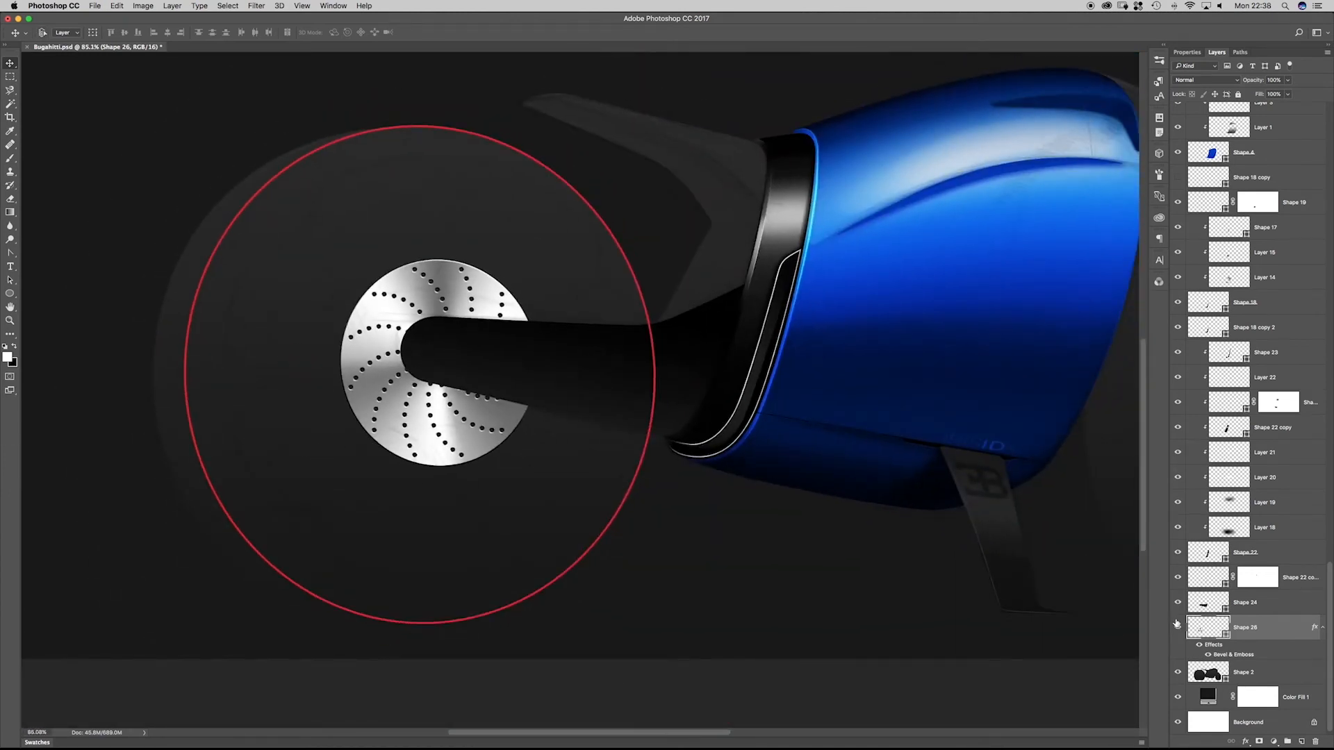
- Duplicate Shape 26 directly beneath itself and nudge the copy left and slightly up to form a rim for thickness
{"action": "left_click_drag", "start_coordinate": [1204, 633], "coordinate": [1199, 653], "text": "alt"}
{"action": "key", "text": "Left"}
{"action": "key", "text": "Left"}
{"action": "key", "text": "Left"}
{"action": "key", "text": "Left"}
{"action": "key", "text": "Left"}
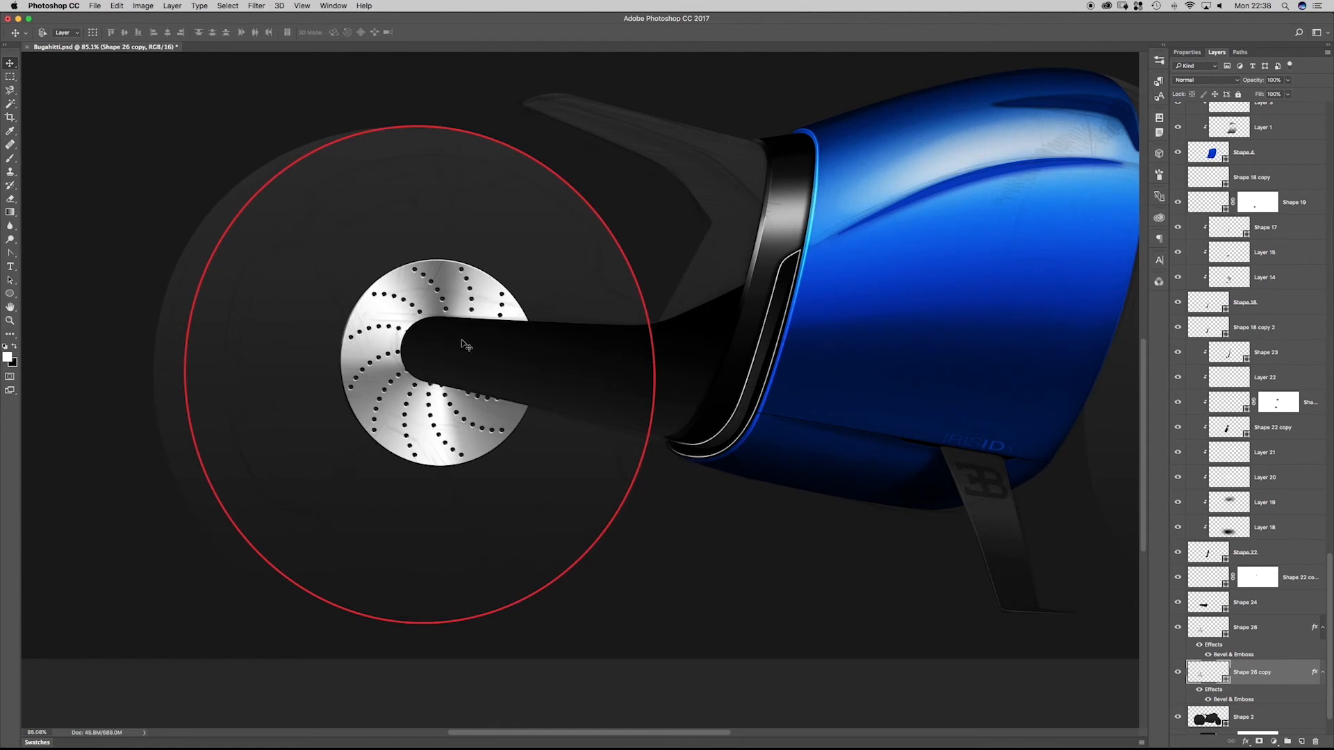
{"action": "key", "text": "Up"}
{"action": "key", "text": "Up"}
{"action": "key", "text": "Left"}
{"action": "key", "text": "Down"}
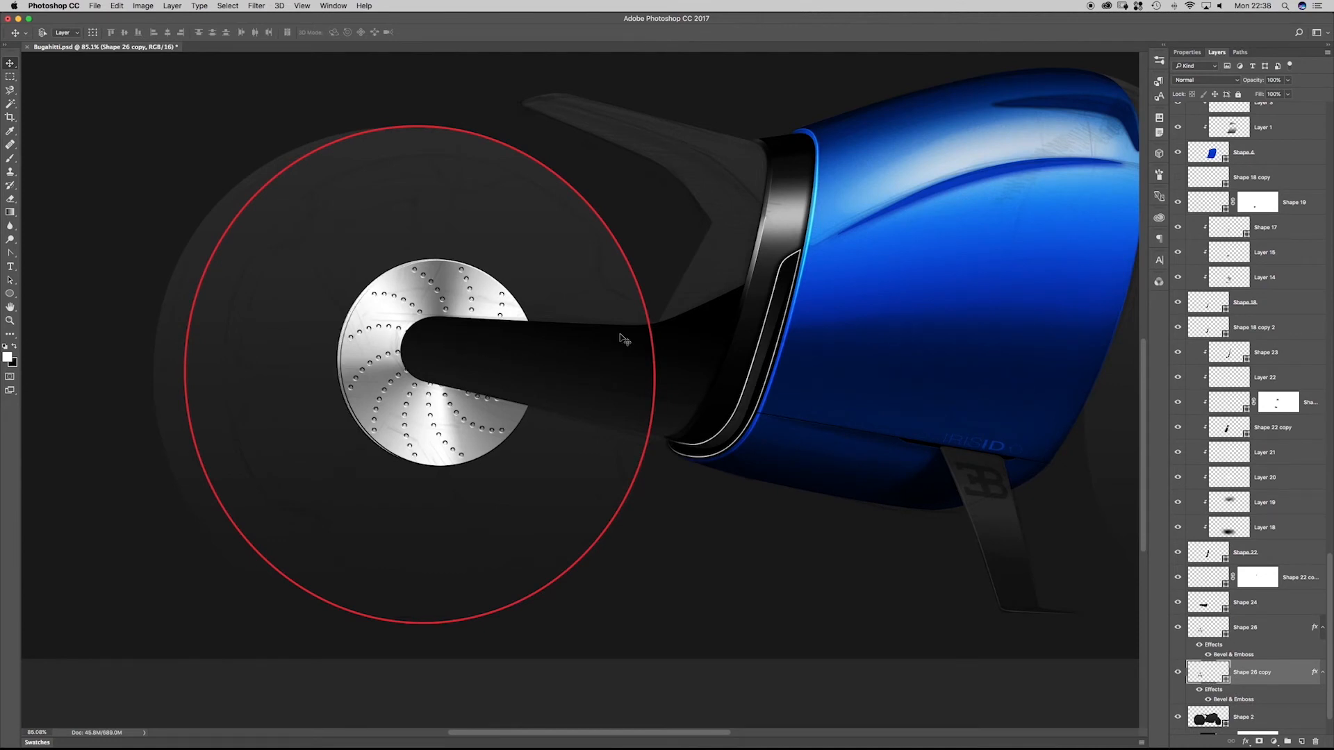
- Nudge the Shape 26 copy back to the right in small increments to narrow the exposed rim
{"action": "left_click_drag", "start_coordinate": [292, 304], "coordinate": [360, 310], "text": "super"}
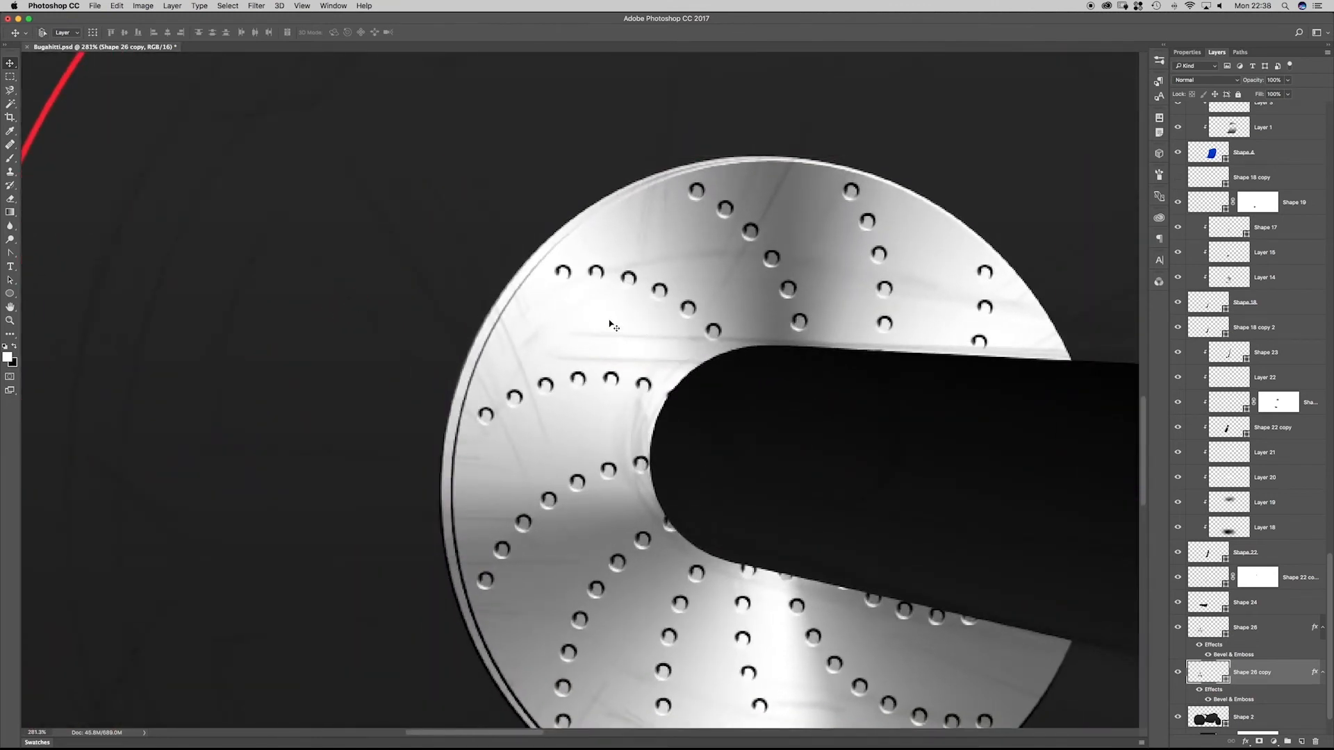
{"action": "key", "text": "Right"}
{"action": "key", "text": "Right"}
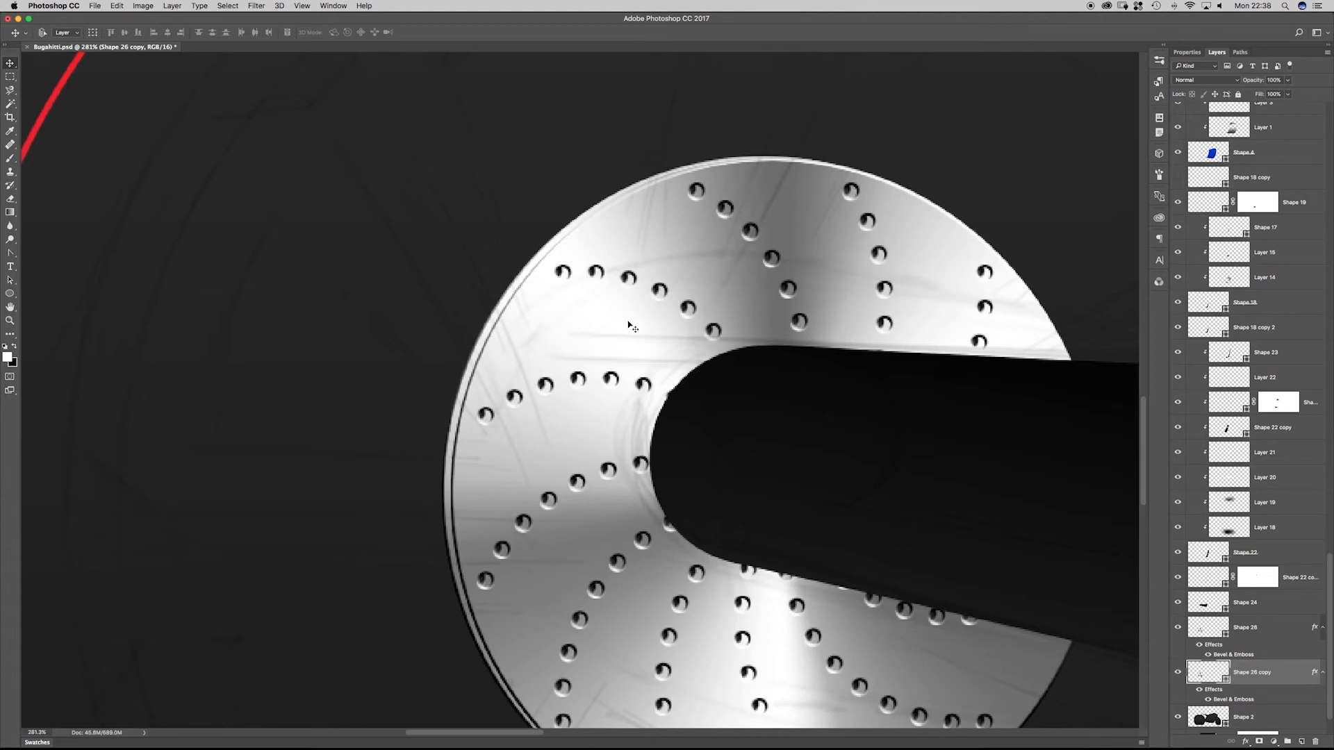
{"action": "key", "text": "Right"}
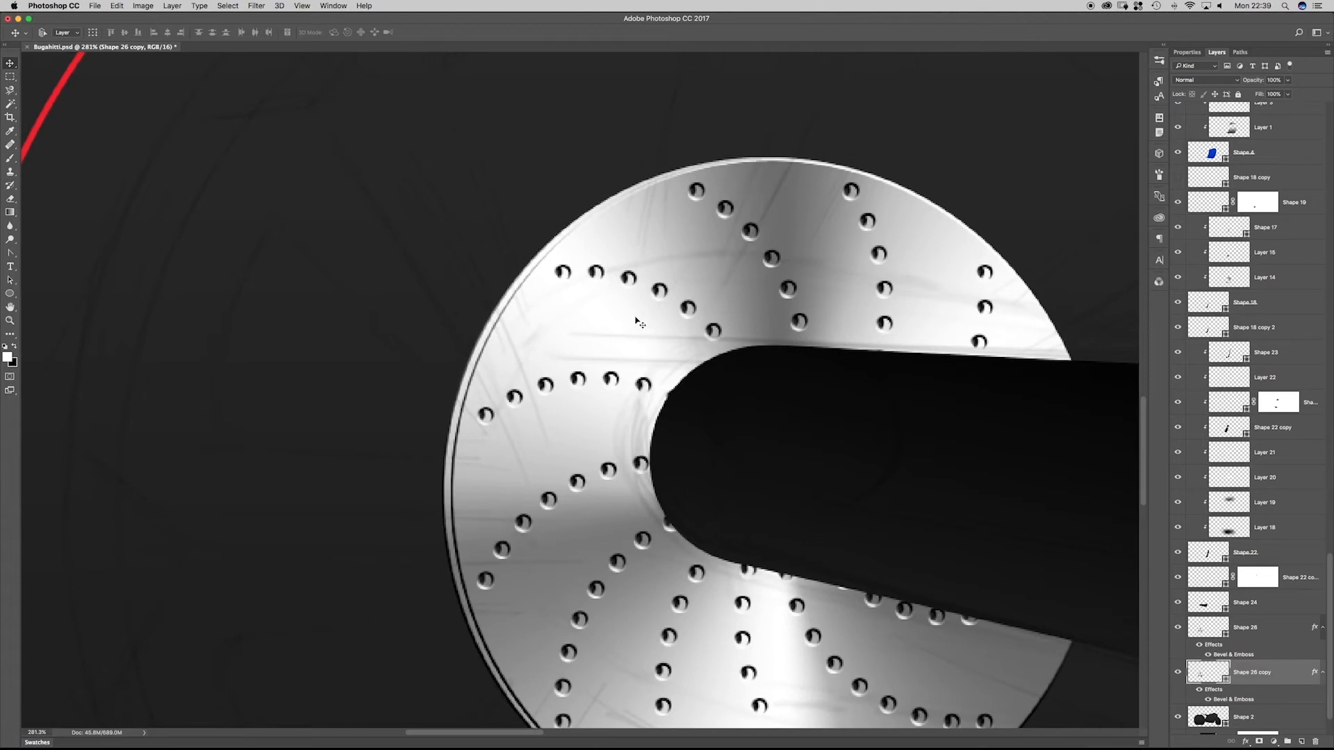
- Try nudging only the copy's outer outline path to the left, and undo the move
{"action": "key", "text": "a"}
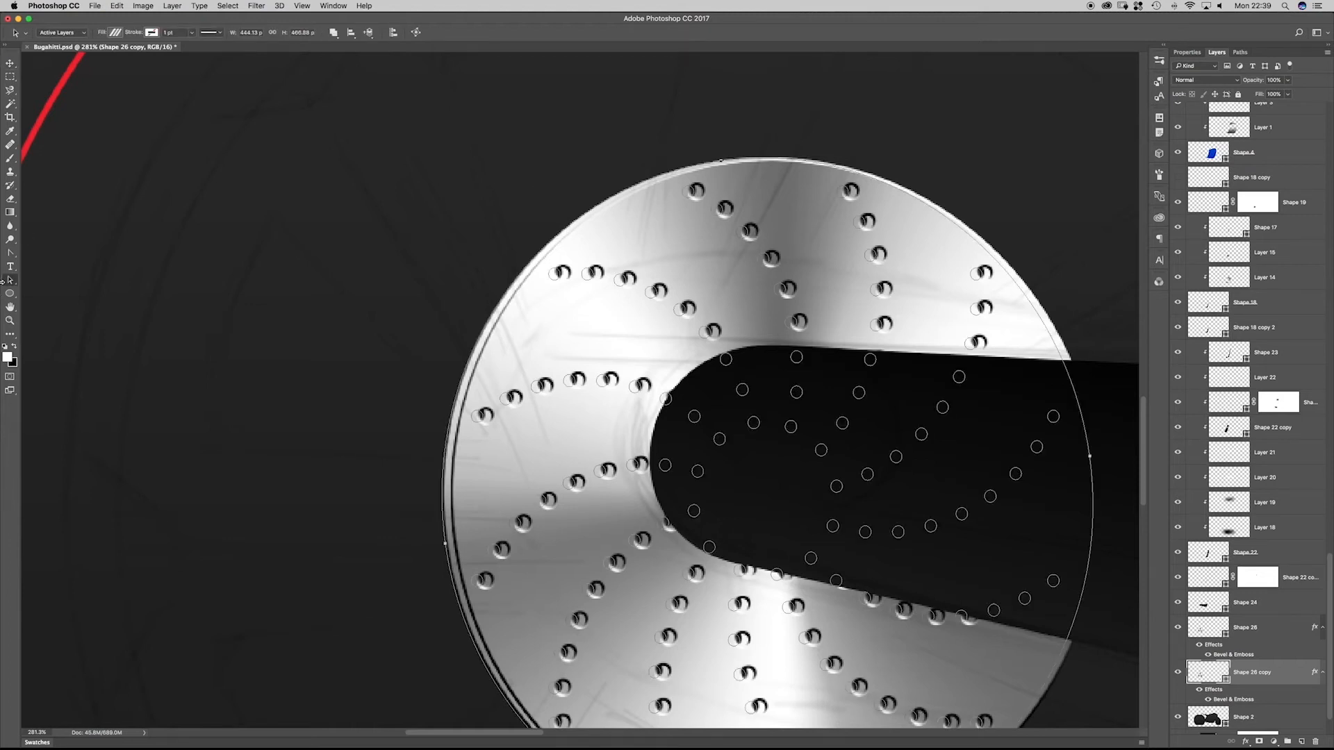
{"action": "left_click_drag", "start_coordinate": [12, 281], "coordinate": [54, 281]}
{"action": "left_click", "coordinate": [467, 355]}
{"action": "key", "text": "Left"}
{"action": "key", "text": "Left"}
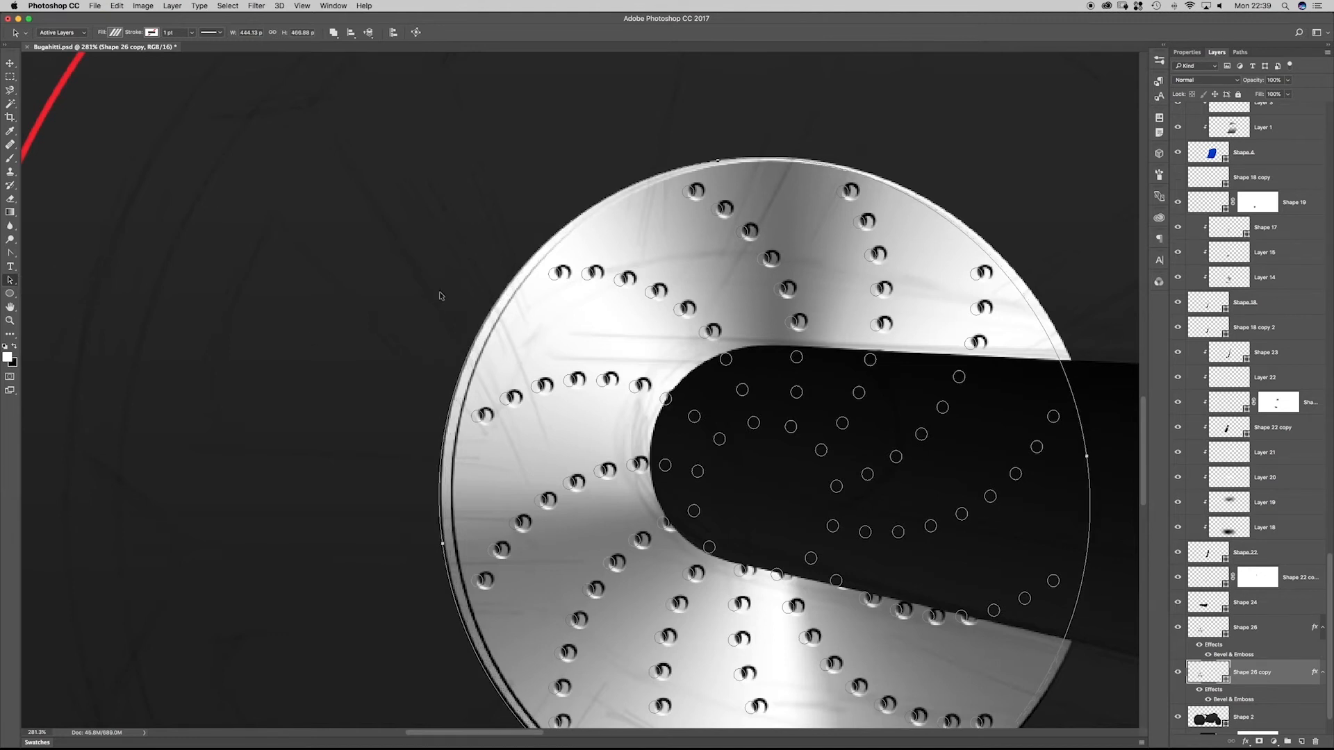
{"action": "key", "text": "v"}
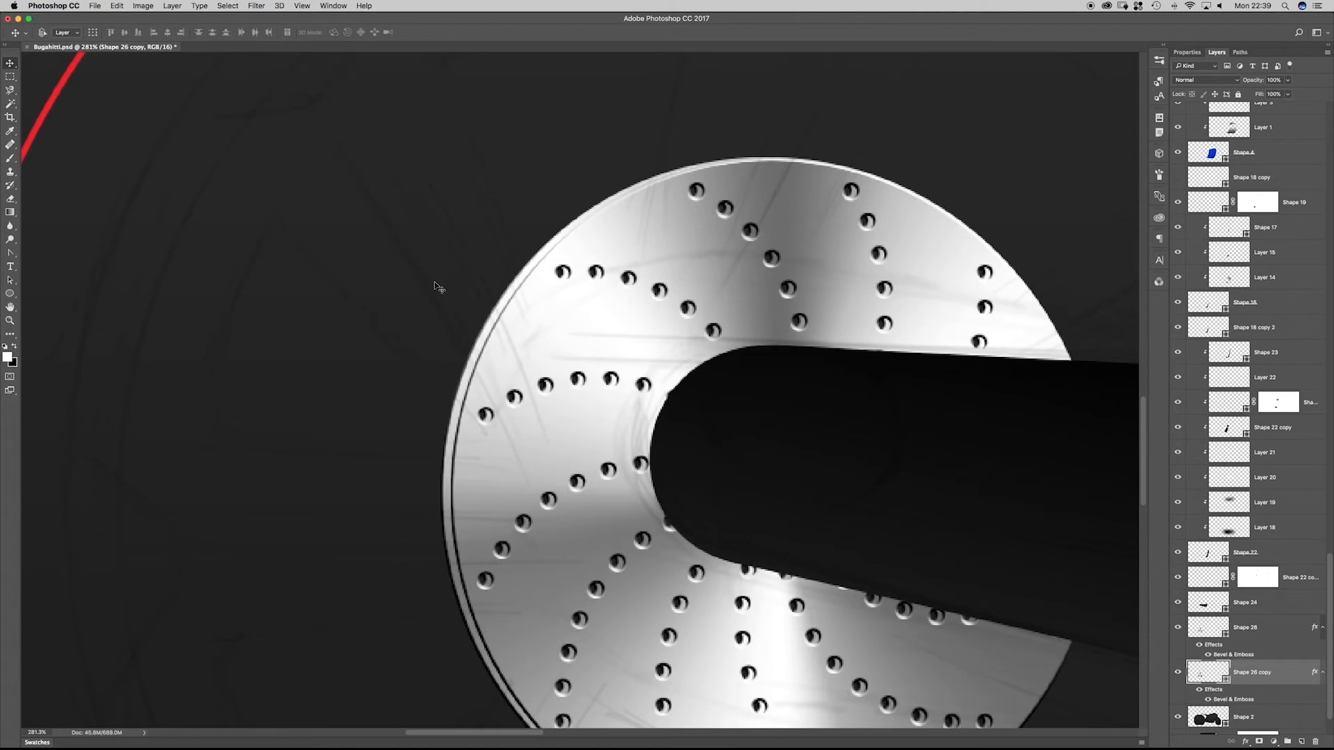
{"action": "key", "text": "super+z"}
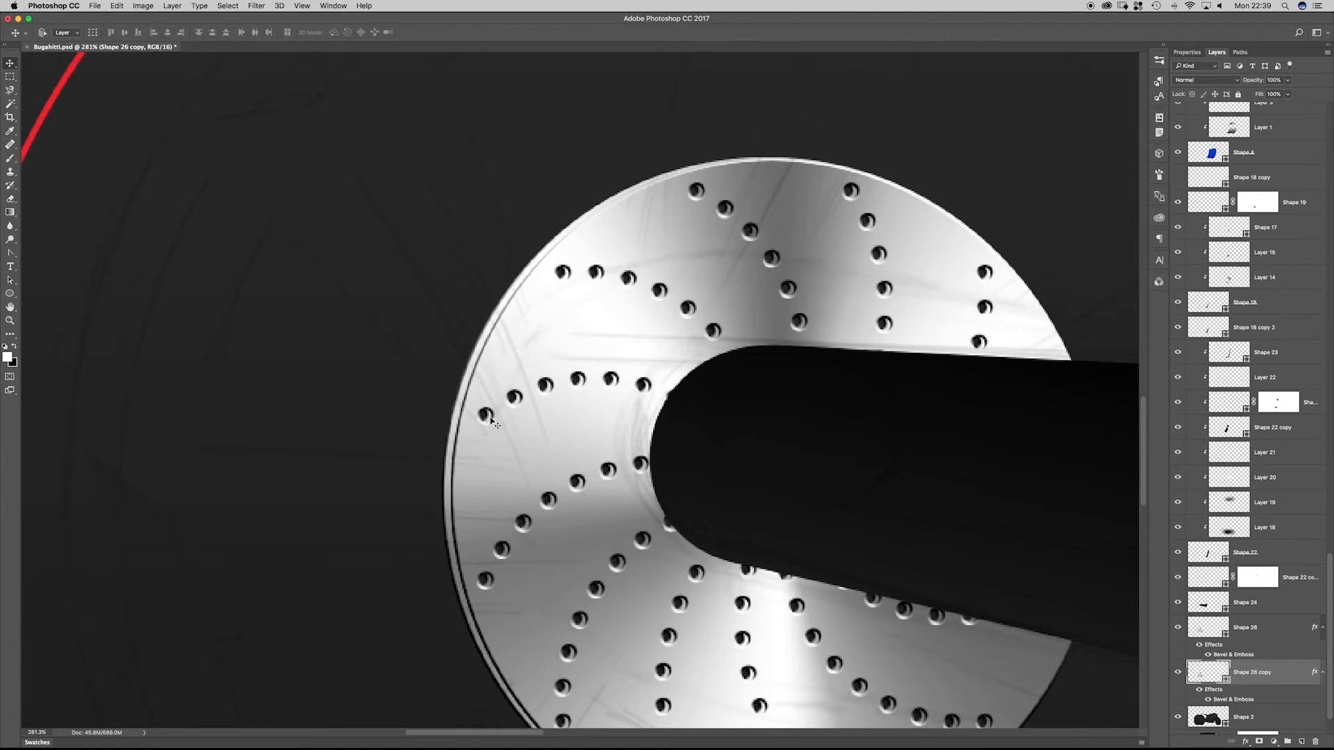
- Delete the five intermediate colour stops from Shape 26 copy's gradient fill, keeping only the two grey end stops, and apply it
{"action": "double_click", "coordinate": [1208, 672]}
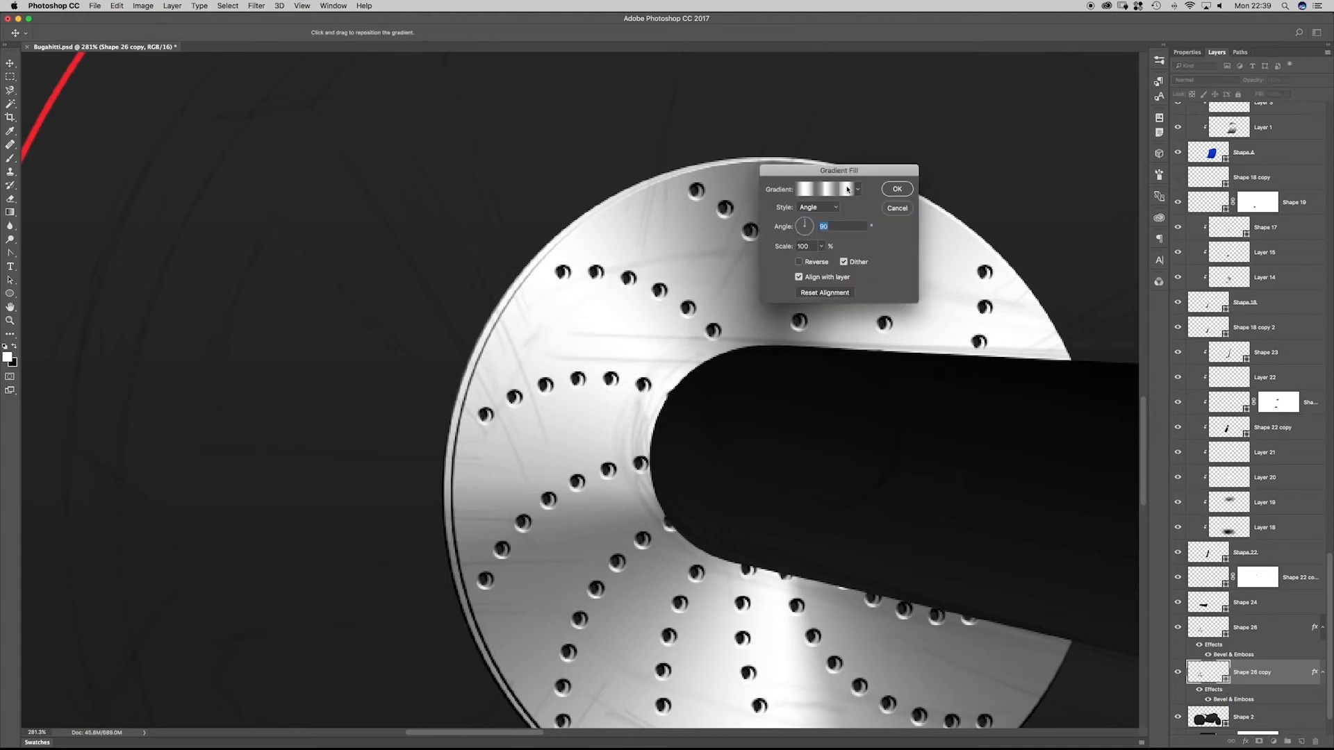
{"action": "left_click", "coordinate": [825, 193]}
{"action": "left_click", "coordinate": [928, 245]}
{"action": "left_click", "coordinate": [1074, 288]}
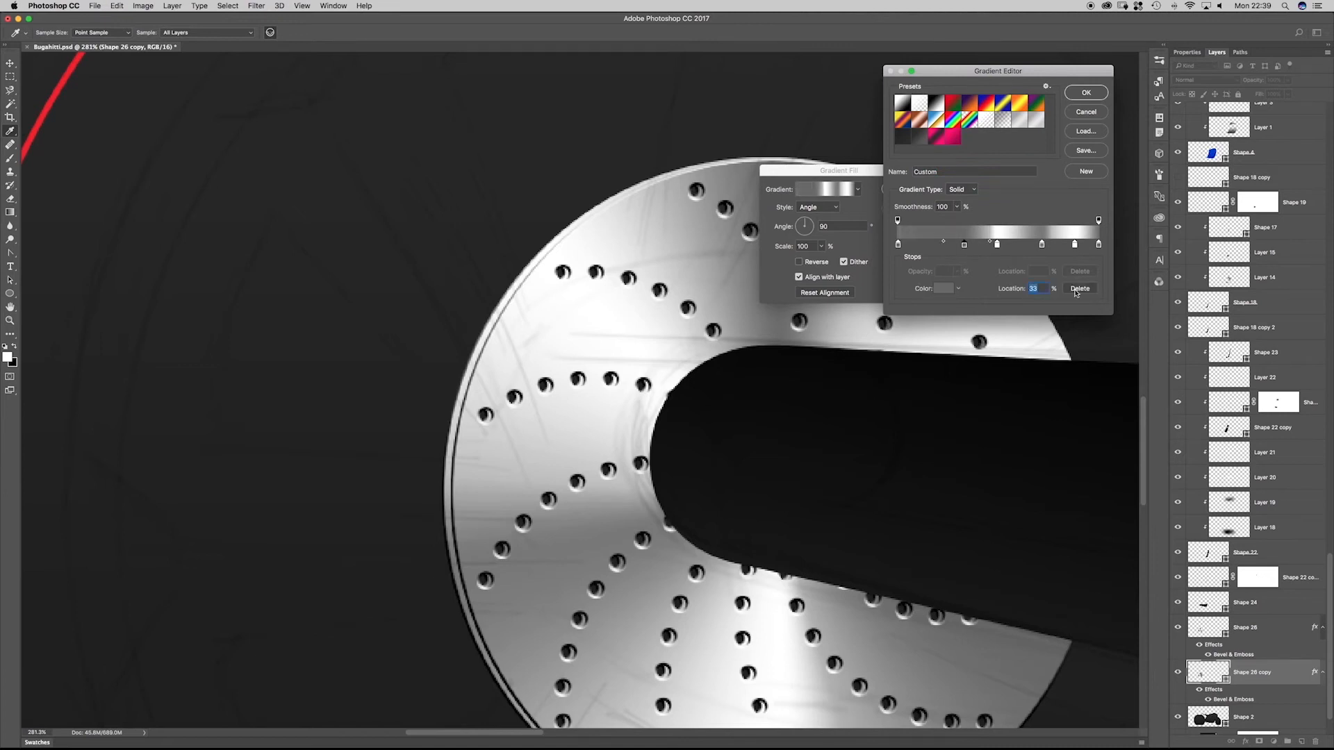
{"action": "left_click", "coordinate": [1074, 289]}
{"action": "left_click", "coordinate": [996, 245]}
{"action": "left_click", "coordinate": [1080, 287]}
{"action": "left_click", "coordinate": [1041, 245]}
{"action": "left_click", "coordinate": [1078, 287]}
{"action": "left_click", "coordinate": [1074, 244]}
{"action": "left_click", "coordinate": [1081, 288]}
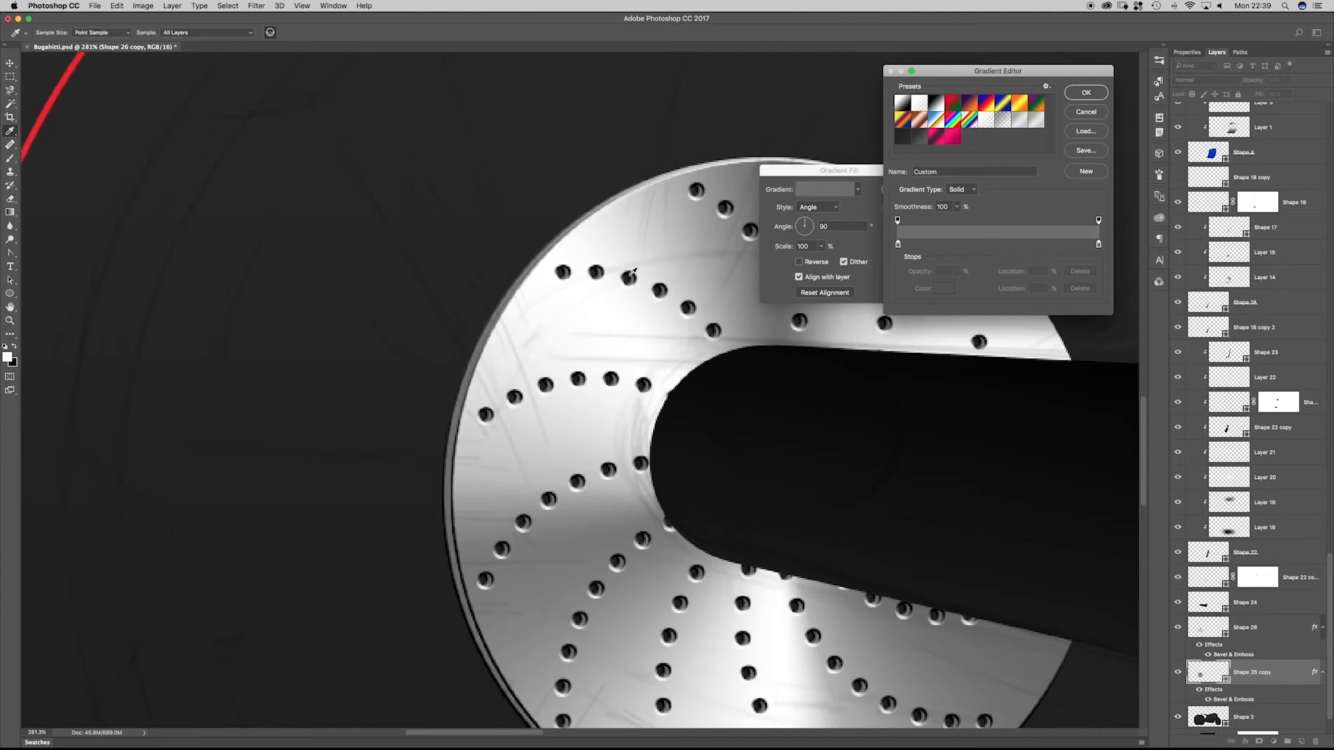
{"action": "key", "text": "Return"}
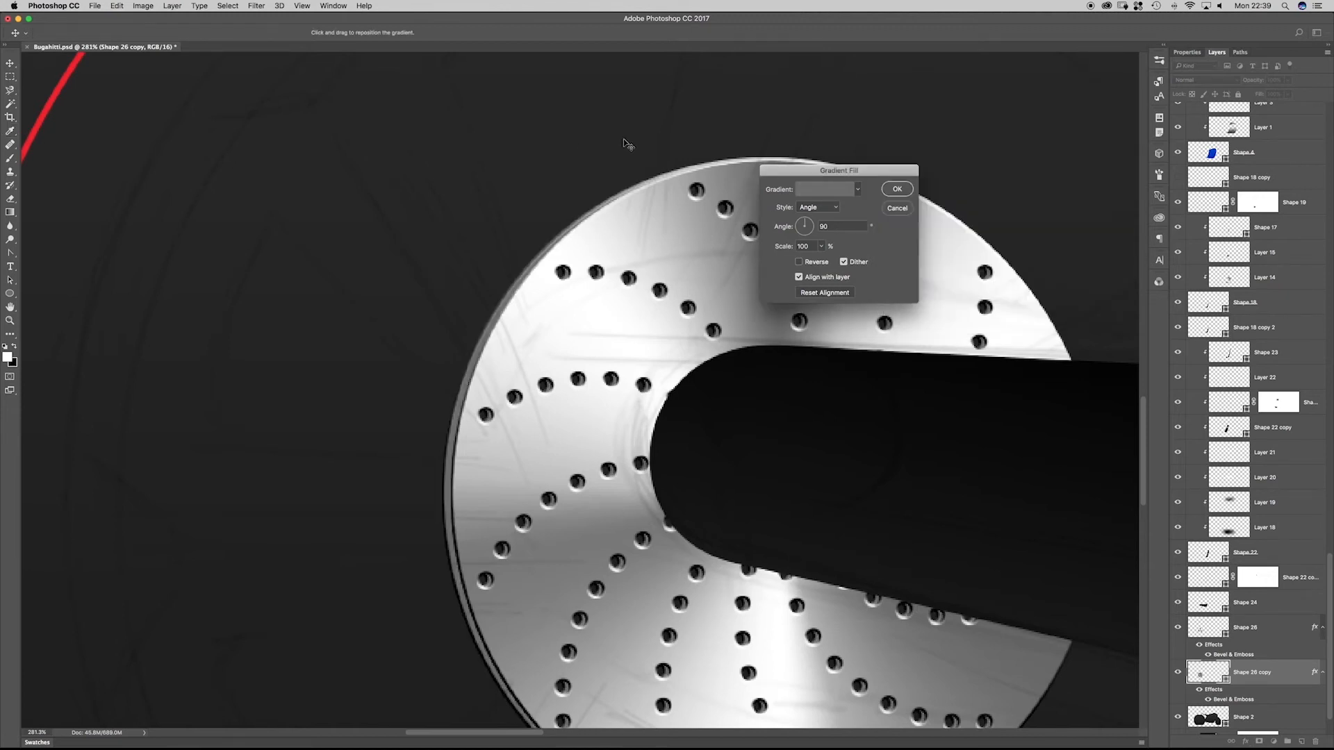
{"action": "left_click", "coordinate": [897, 189]}
- Hide the layer effects on Shape 26 copy and compare both discs by toggling their visibility
{"action": "key", "text": "super+minus"}
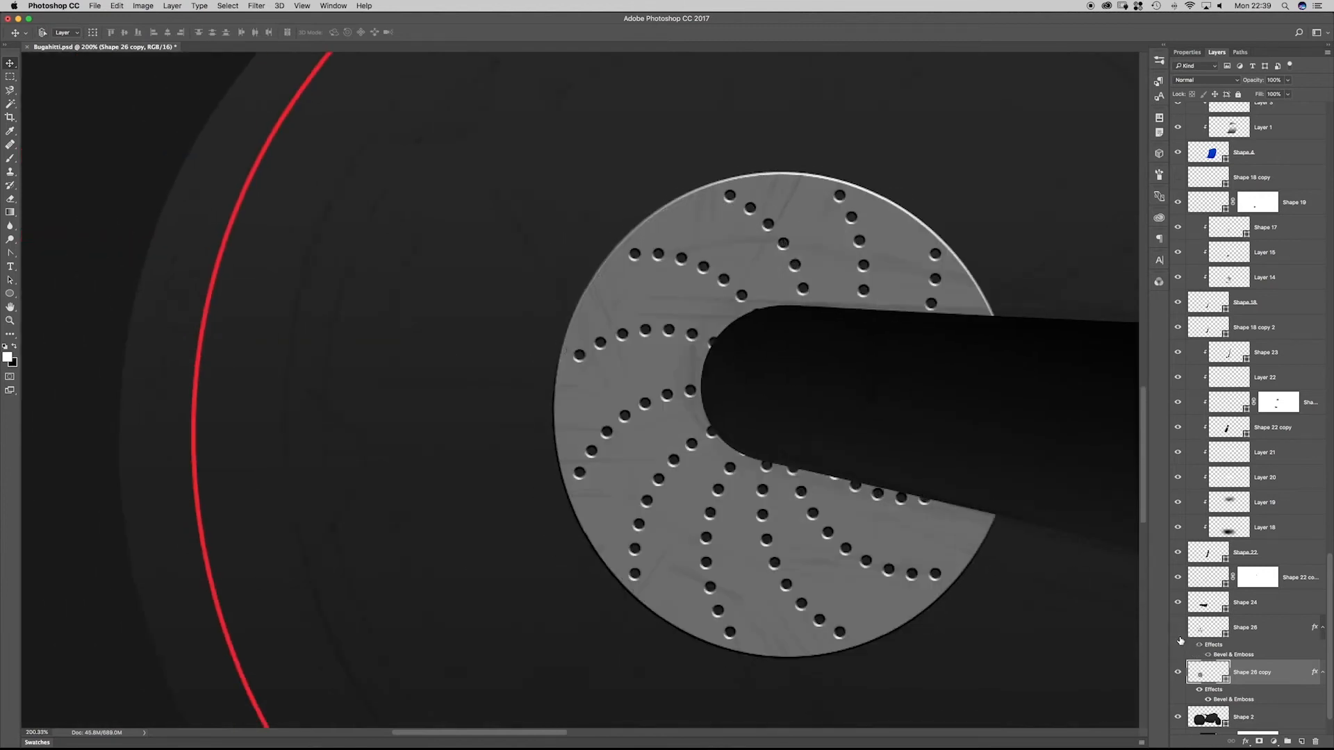
{"action": "left_click", "coordinate": [1200, 689]}
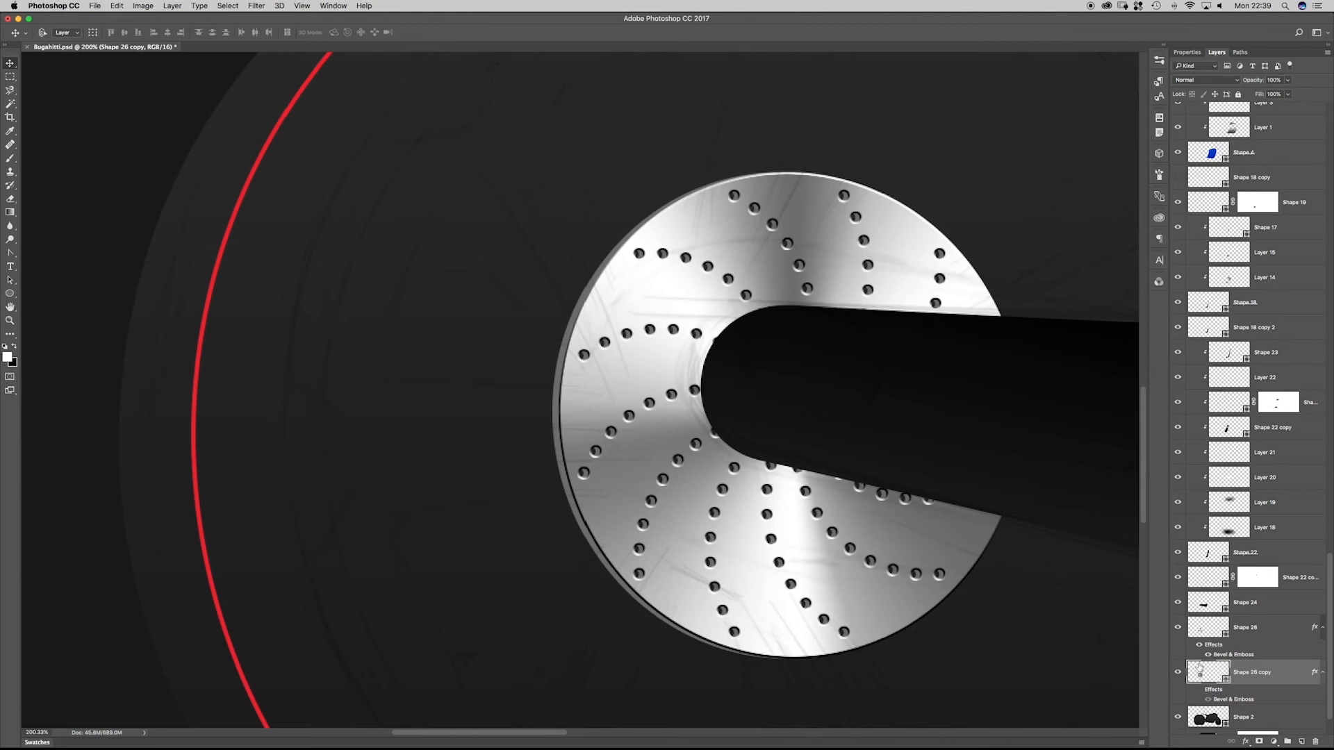
{"action": "left_click", "coordinate": [1178, 628]}
{"action": "left_click", "coordinate": [1180, 630]}
{"action": "left_click", "coordinate": [1179, 672]}
{"action": "left_click", "coordinate": [1179, 673]}
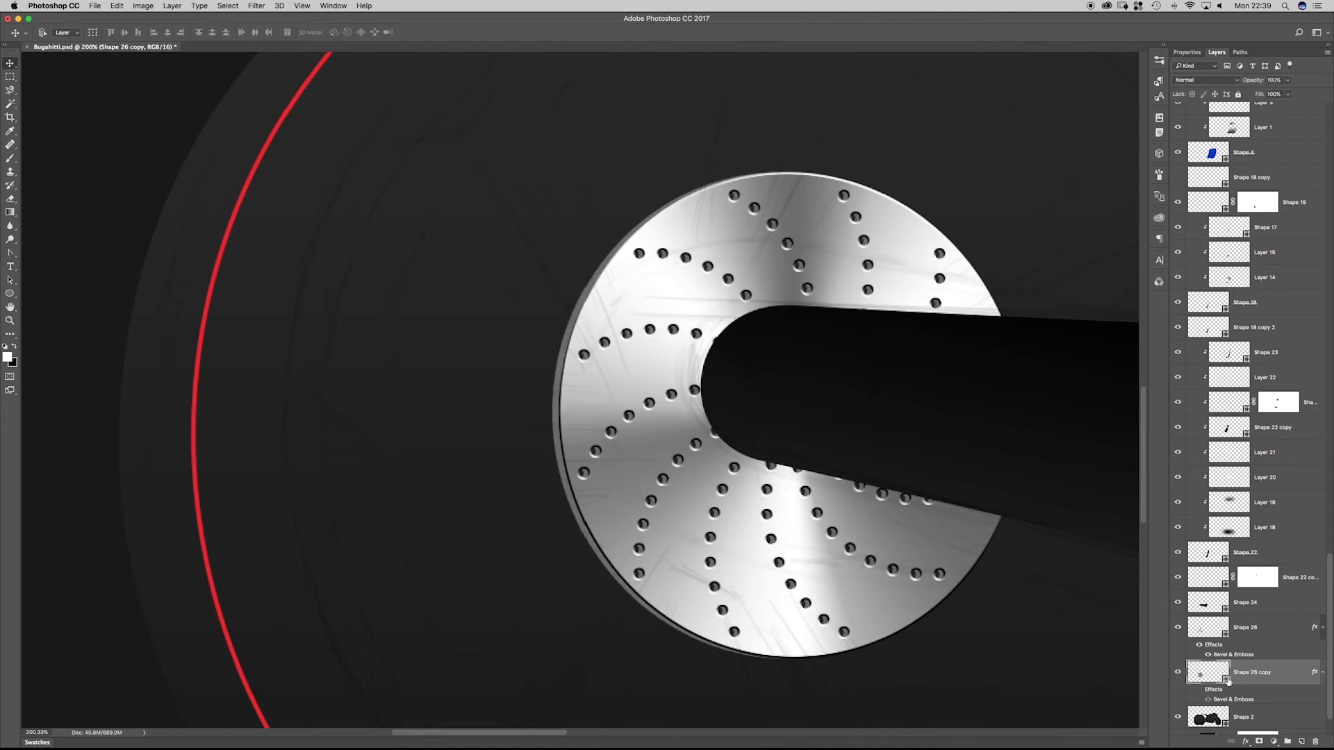
- Add a new layer above Shape 26 copy and ready the Brush tool with black as the foreground colour
{"action": "left_click", "coordinate": [1300, 741]}
{"action": "key", "text": "b"}
{"action": "left_click", "coordinate": [15, 346]}
- Shrink the brush, raise its opacity and dab black shading into the first four holes of the disc's upper row
{"action": "scroll", "coordinate": [797, 206], "scroll_direction": "up", "scroll_amount": 1}
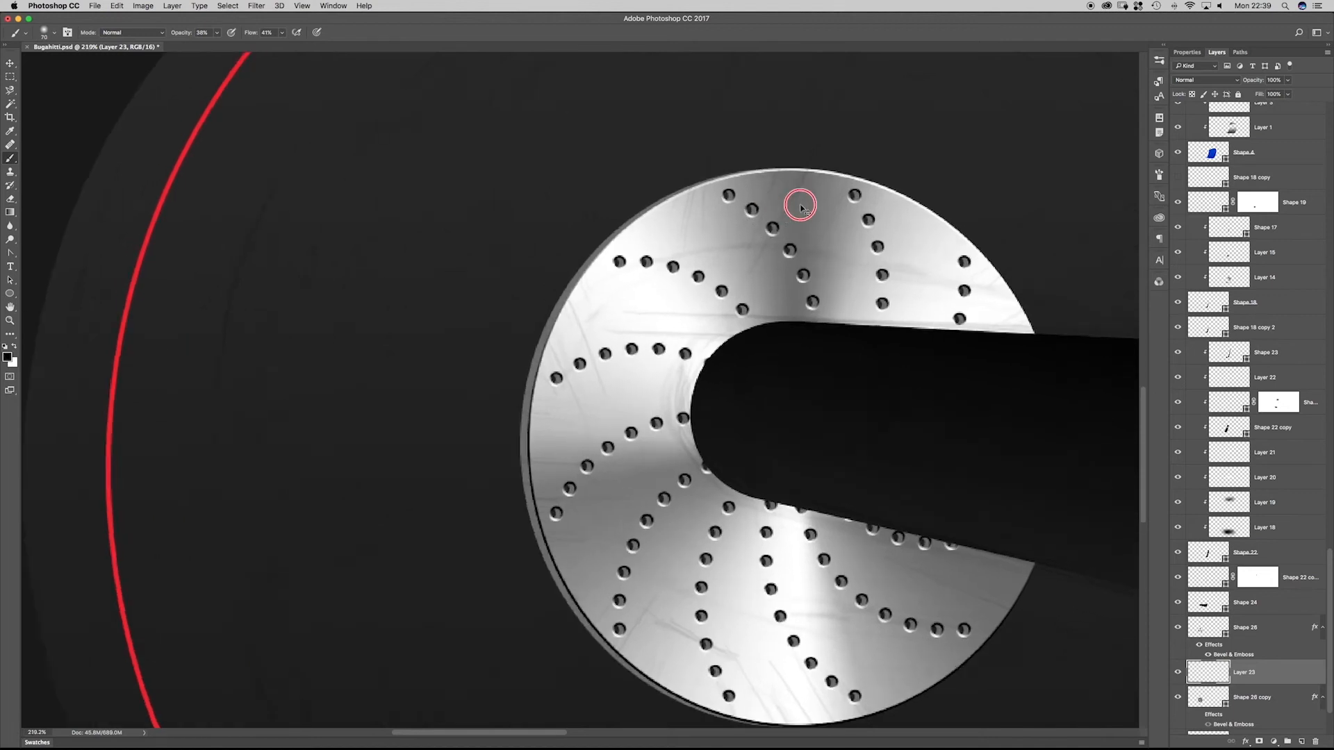
{"action": "scroll", "coordinate": [797, 207], "scroll_direction": "up", "scroll_amount": 3}
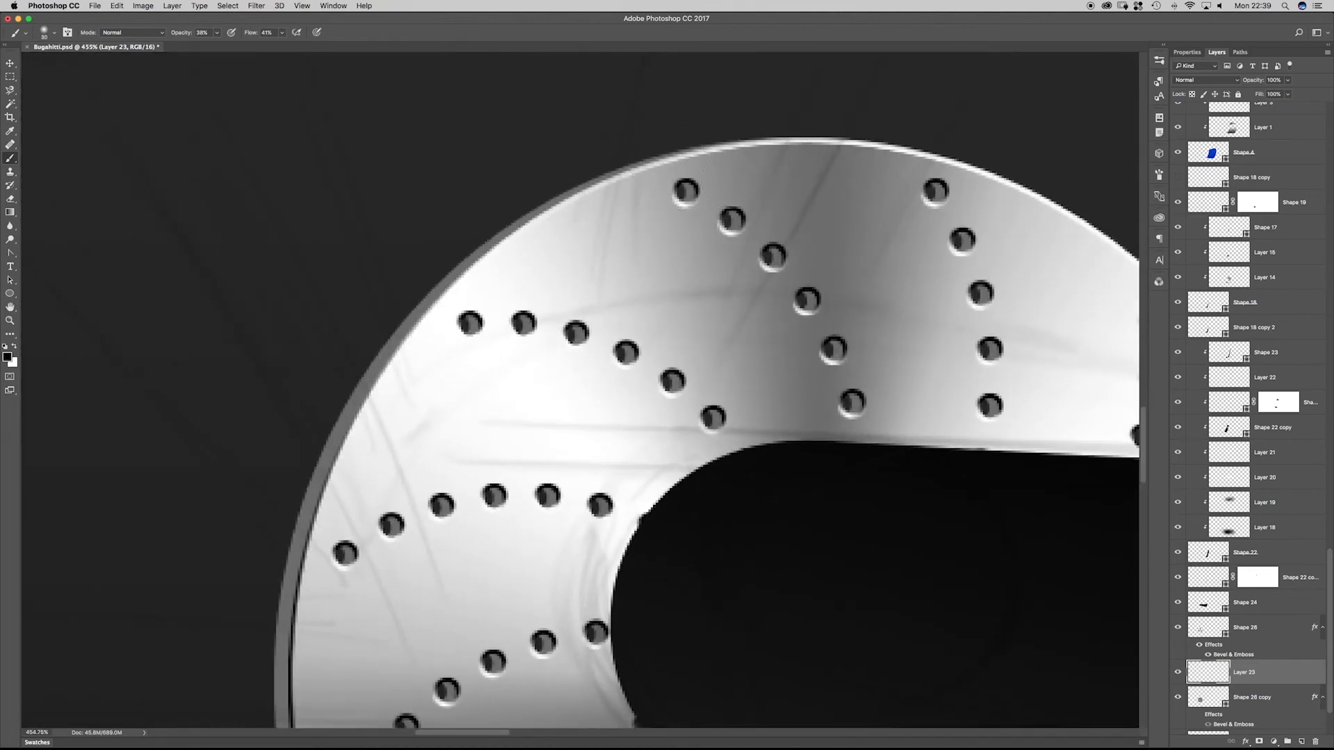
{"action": "key", "text": "bracketleft"}
{"action": "key", "text": "bracketleft"}
{"action": "key", "text": "bracketleft"}
{"action": "key", "text": "bracketleft"}
{"action": "left_click", "coordinate": [218, 32]}
{"action": "left_click_drag", "start_coordinate": [217, 45], "coordinate": [236, 44]}
{"action": "left_click", "coordinate": [688, 188]}
{"action": "left_click", "coordinate": [731, 217]}
{"action": "left_click", "coordinate": [772, 254]}
{"action": "left_click", "coordinate": [806, 299]}
{"action": "mouse_move", "coordinate": [535, 145]}
{"action": "left_mouse_down"}
{"action": "mouse_move", "coordinate": [346, 125]}
{"action": "mouse_move", "coordinate": [449, 223]}
{"action": "mouse_move", "coordinate": [503, 245]}
{"action": "mouse_move", "coordinate": [400, 245]}
{"action": "left_mouse_up"}
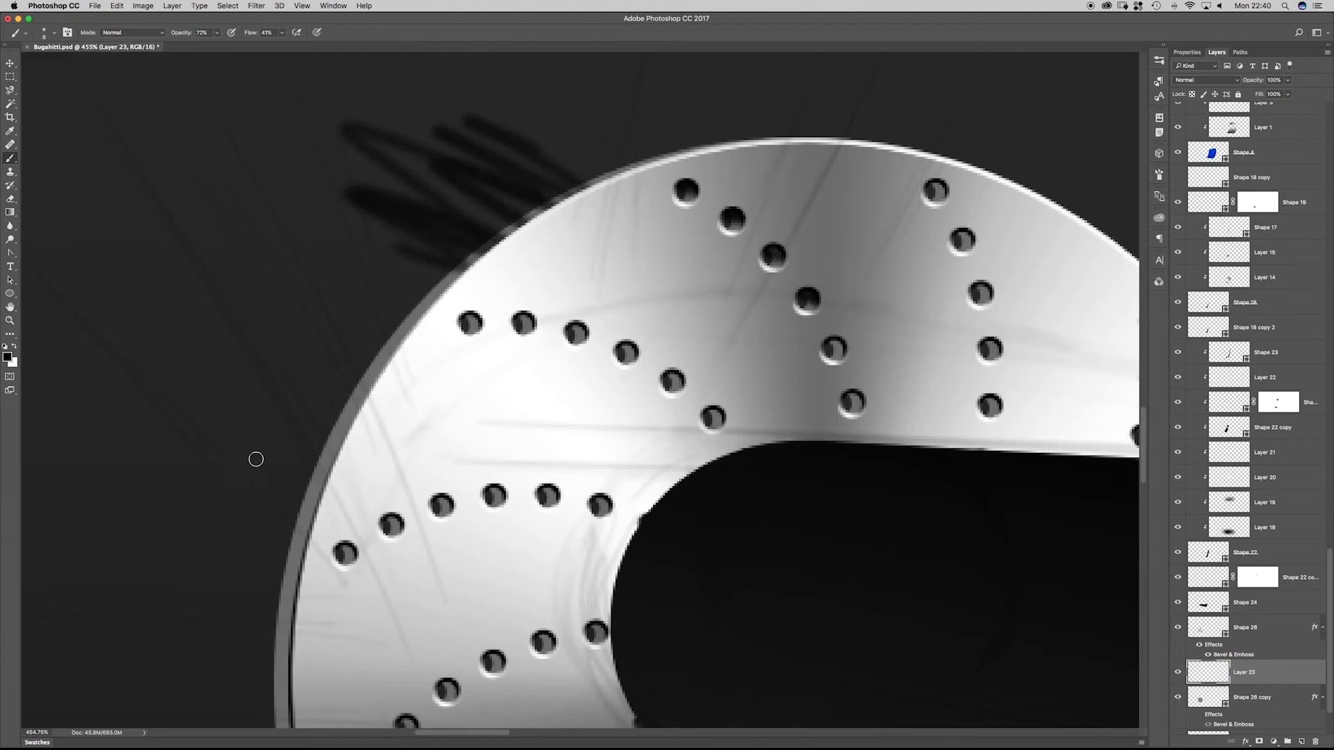
{"action": "right_click", "coordinate": [1288, 683]}
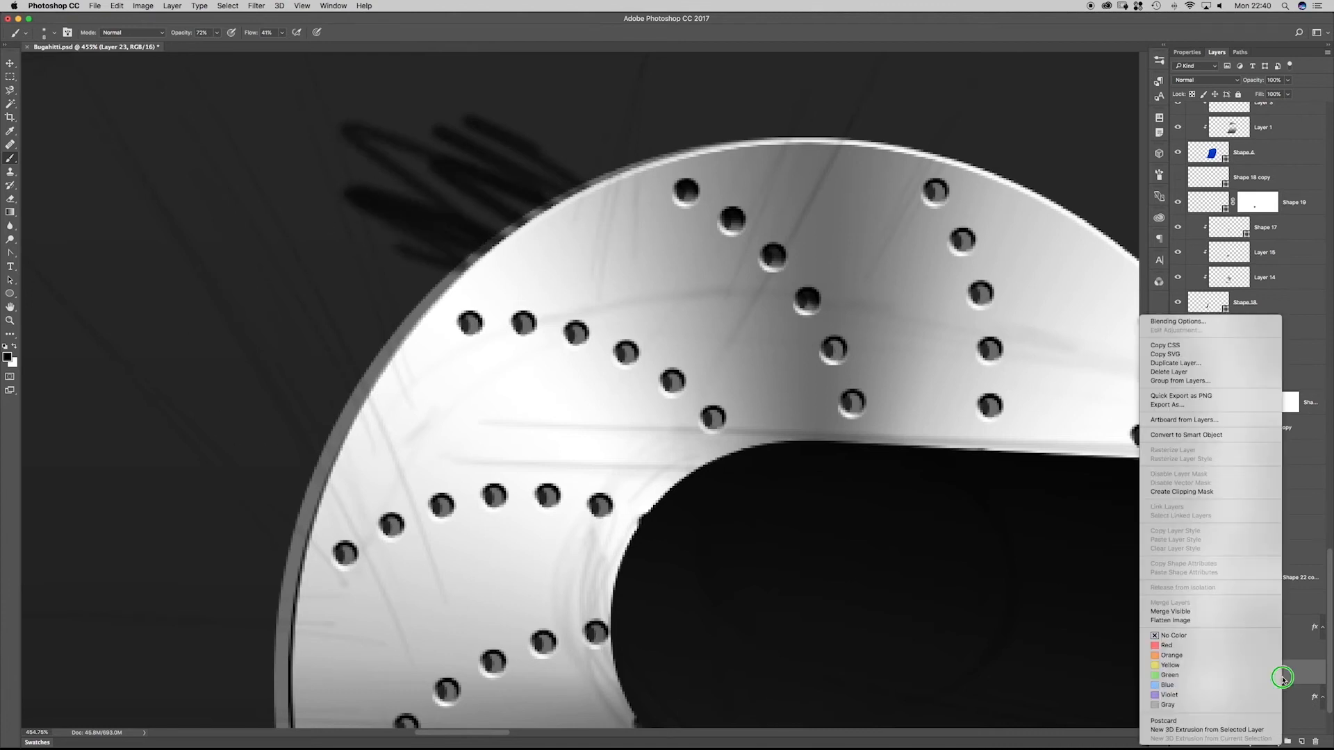
{"action": "left_click", "coordinate": [1199, 492]}
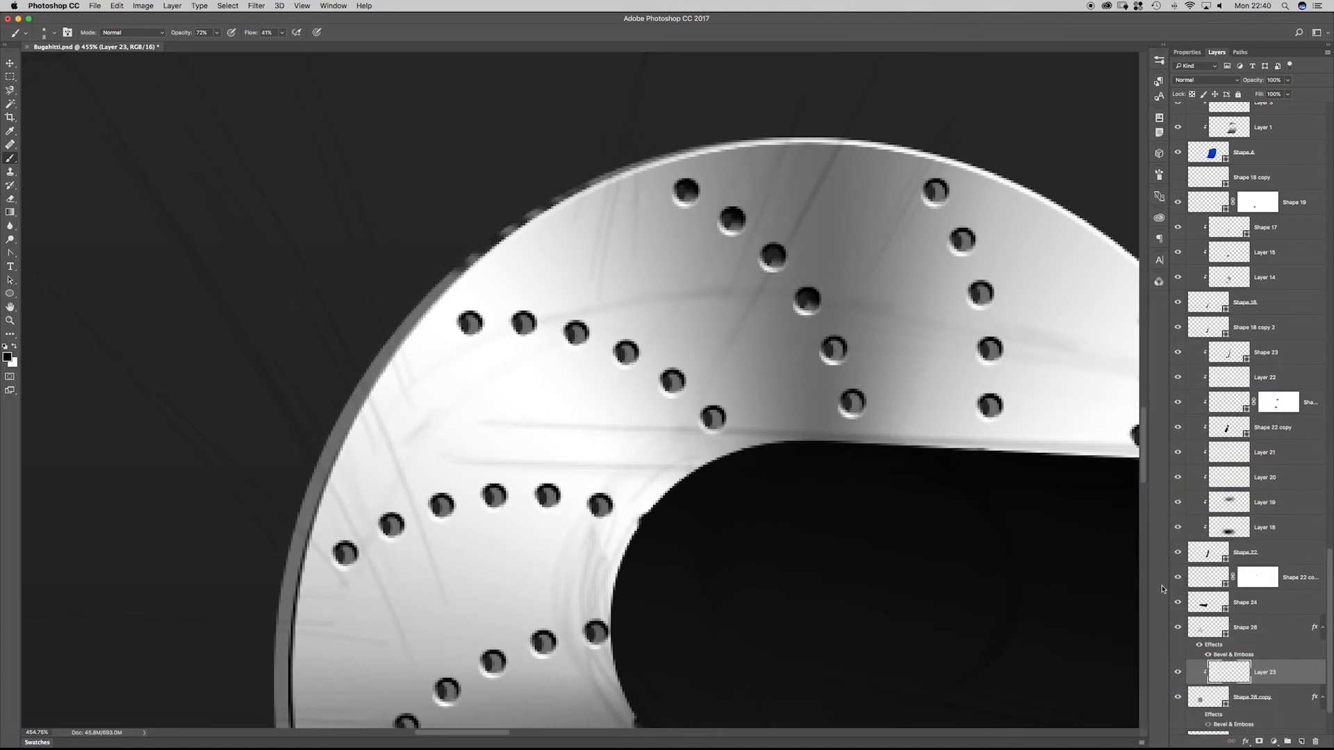
{"action": "left_click", "coordinate": [1178, 628]}
{"action": "mouse_move", "coordinate": [680, 197]}
{"action": "left_mouse_down"}
{"action": "mouse_move", "coordinate": [399, 310]}
{"action": "mouse_move", "coordinate": [521, 468]}
{"action": "mouse_move", "coordinate": [1053, 278]}
{"action": "mouse_move", "coordinate": [1080, 380]}
{"action": "left_mouse_up"}
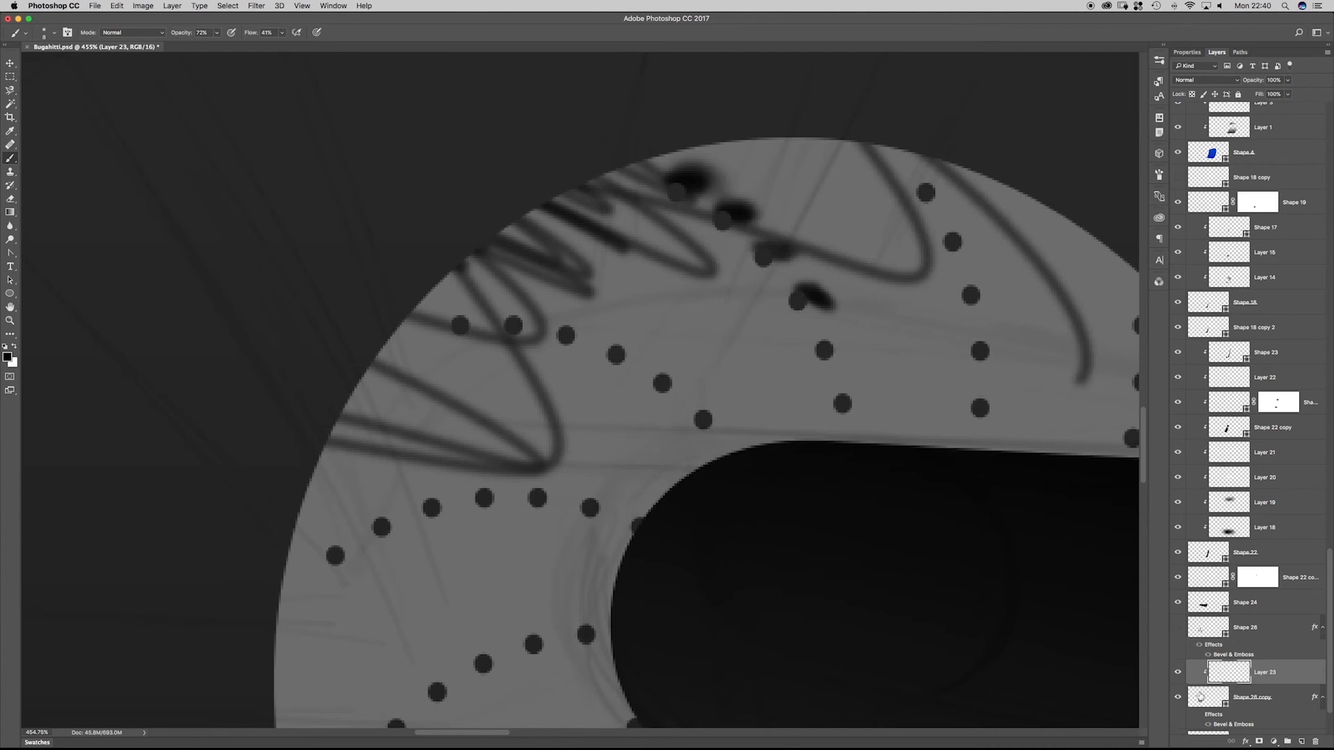
{"action": "right_click", "coordinate": [1287, 677]}
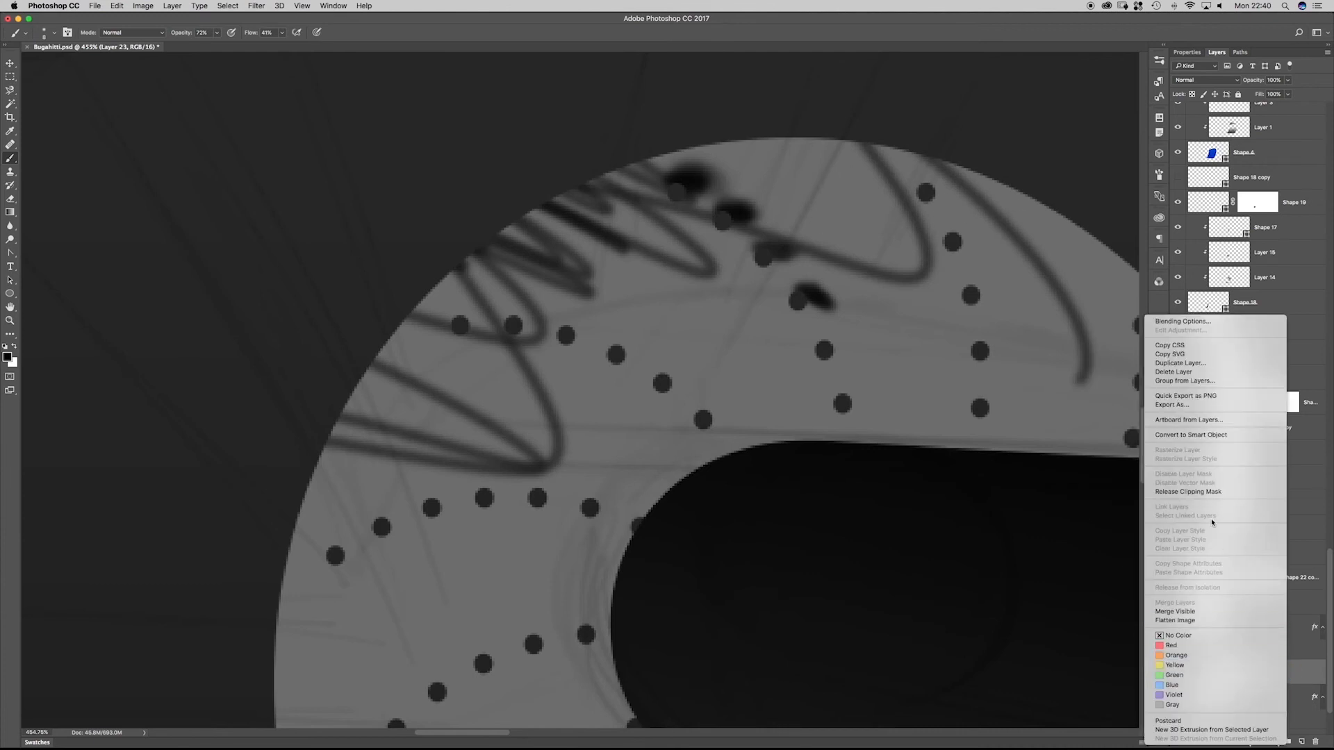
{"action": "left_click", "coordinate": [1194, 492]}
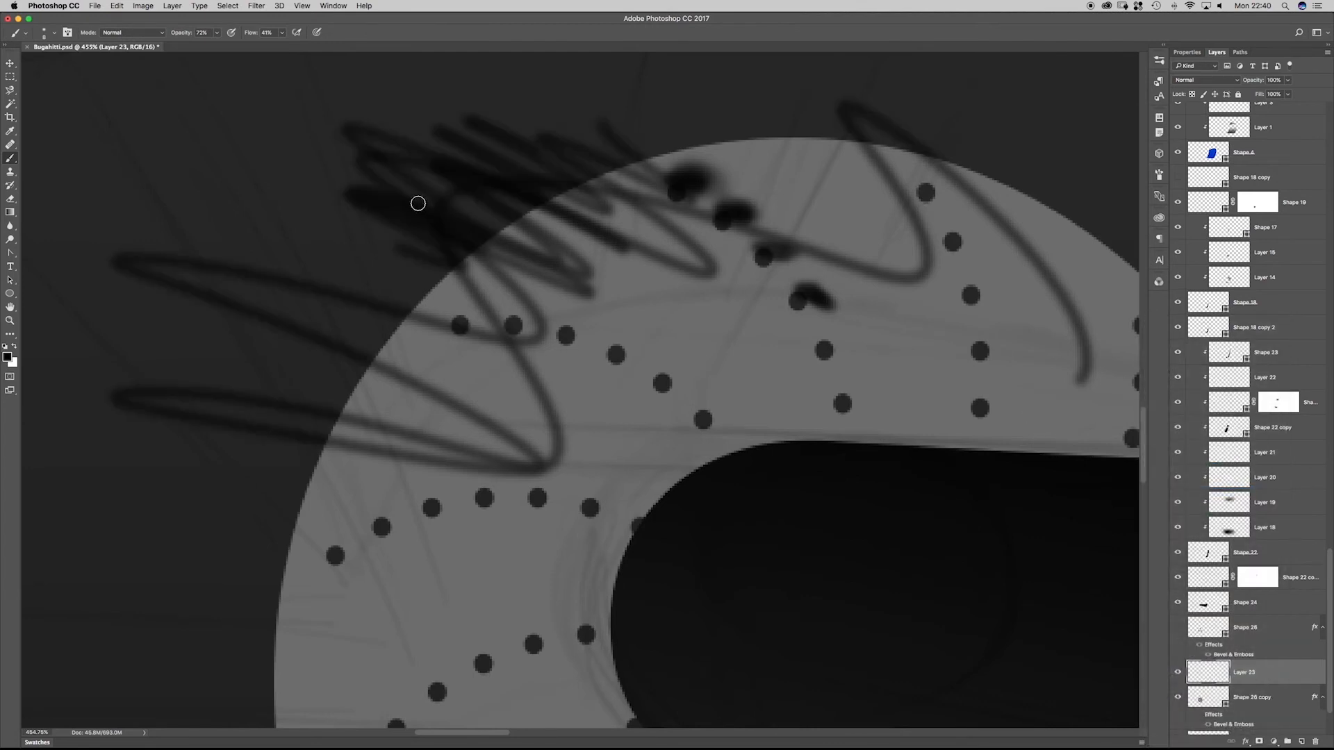
{"action": "right_click", "coordinate": [1272, 673]}
{"action": "left_click", "coordinate": [1201, 492]}
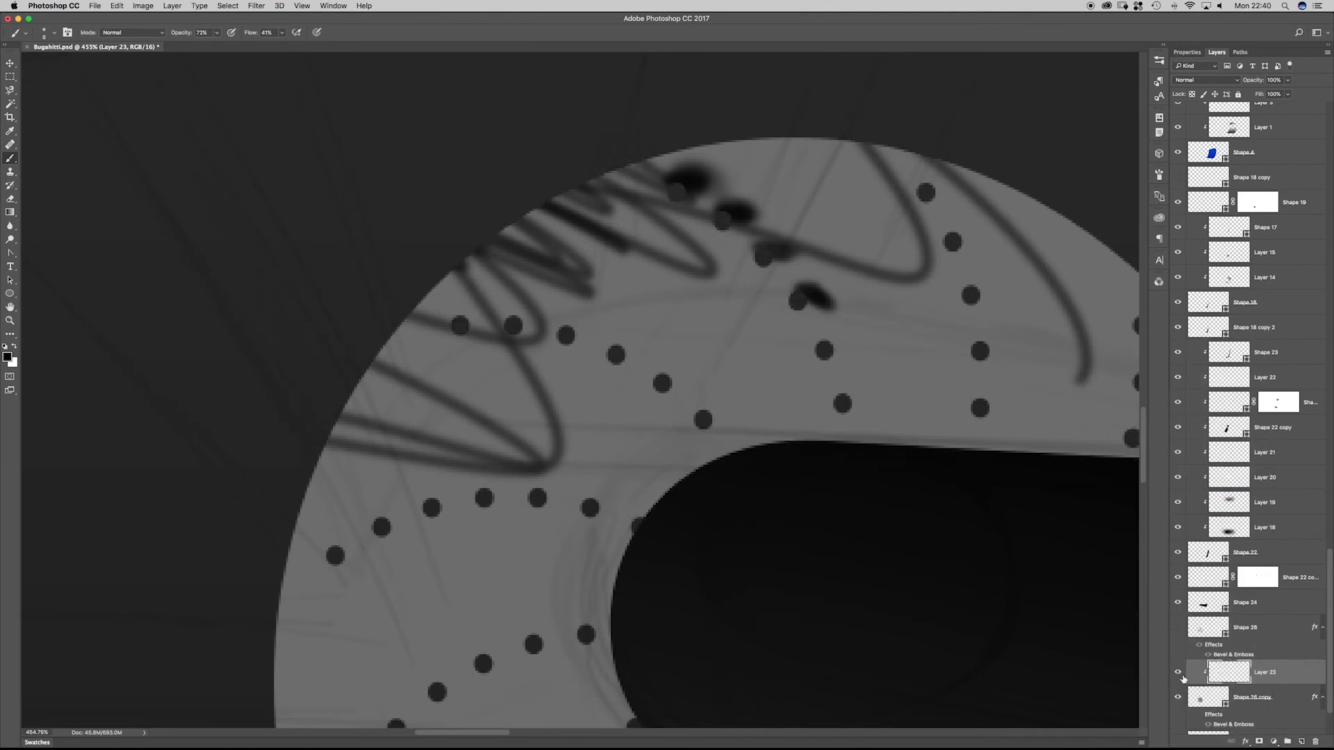
- Replace the scribbled layer with a new empty layer clipped to Shape 26 copy, and show Shape 26 again
{"action": "key", "text": "Delete"}
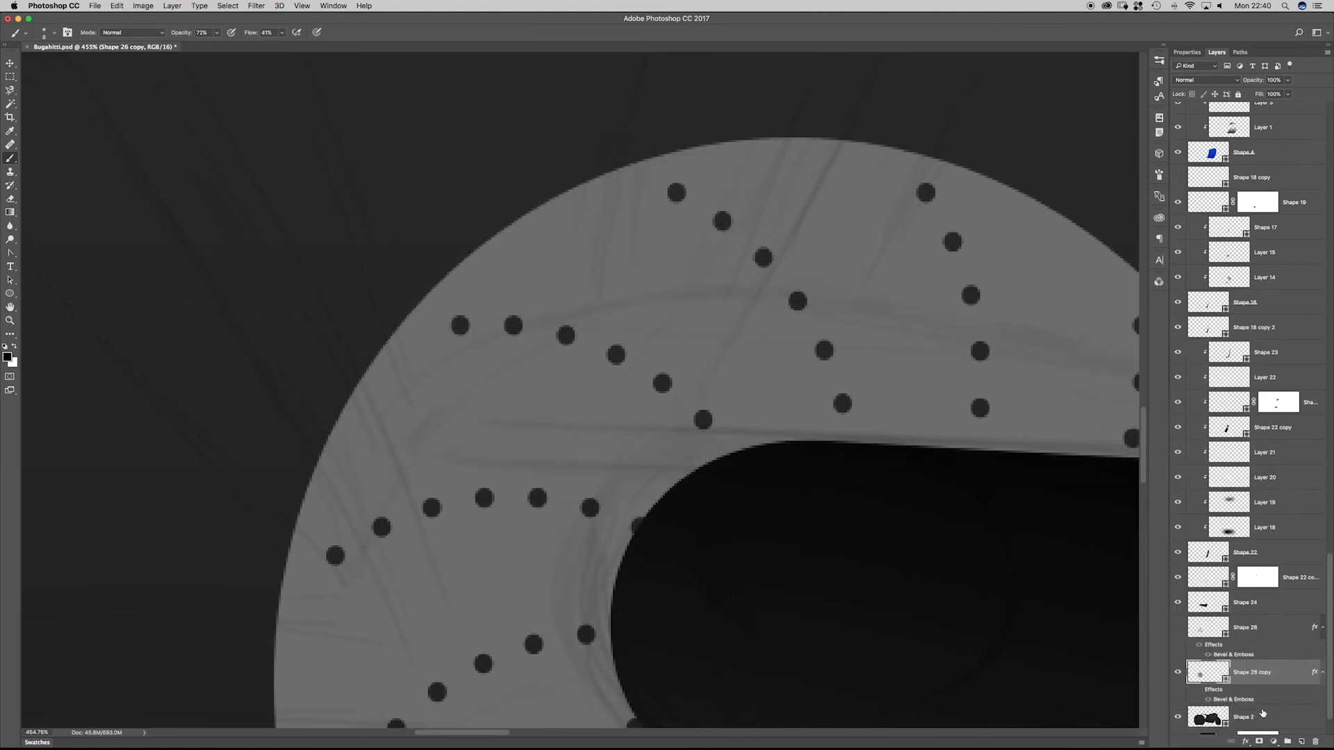
{"action": "left_click", "coordinate": [1302, 742]}
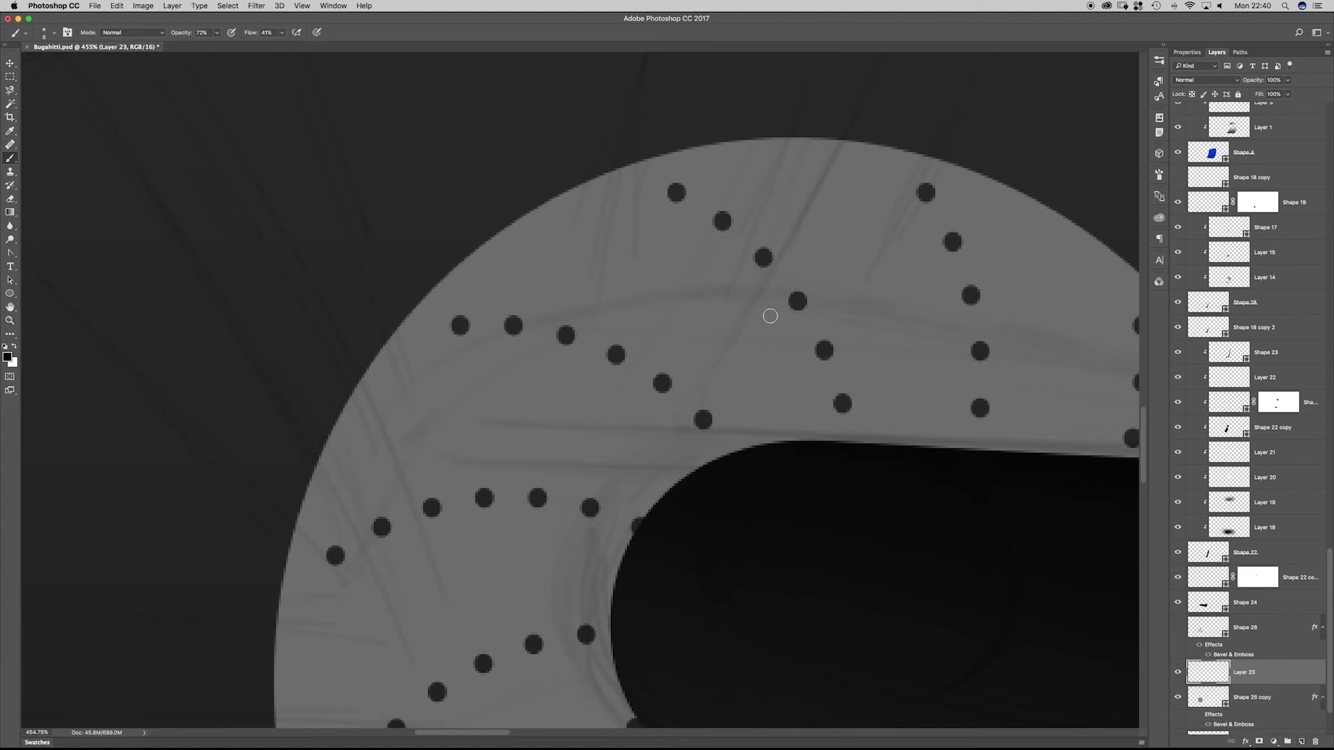
{"action": "left_click", "coordinate": [1178, 627]}
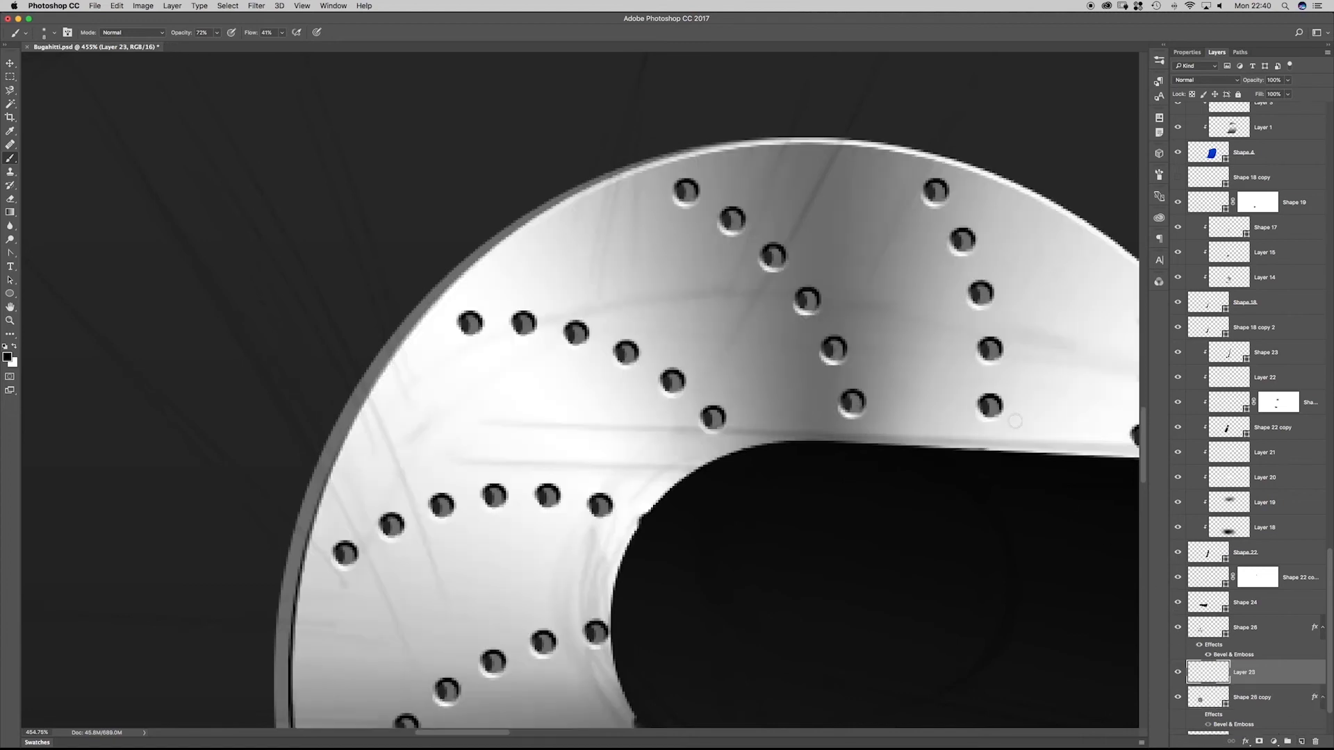
{"action": "left_click", "coordinate": [1177, 628]}
{"action": "left_click", "coordinate": [1178, 628]}
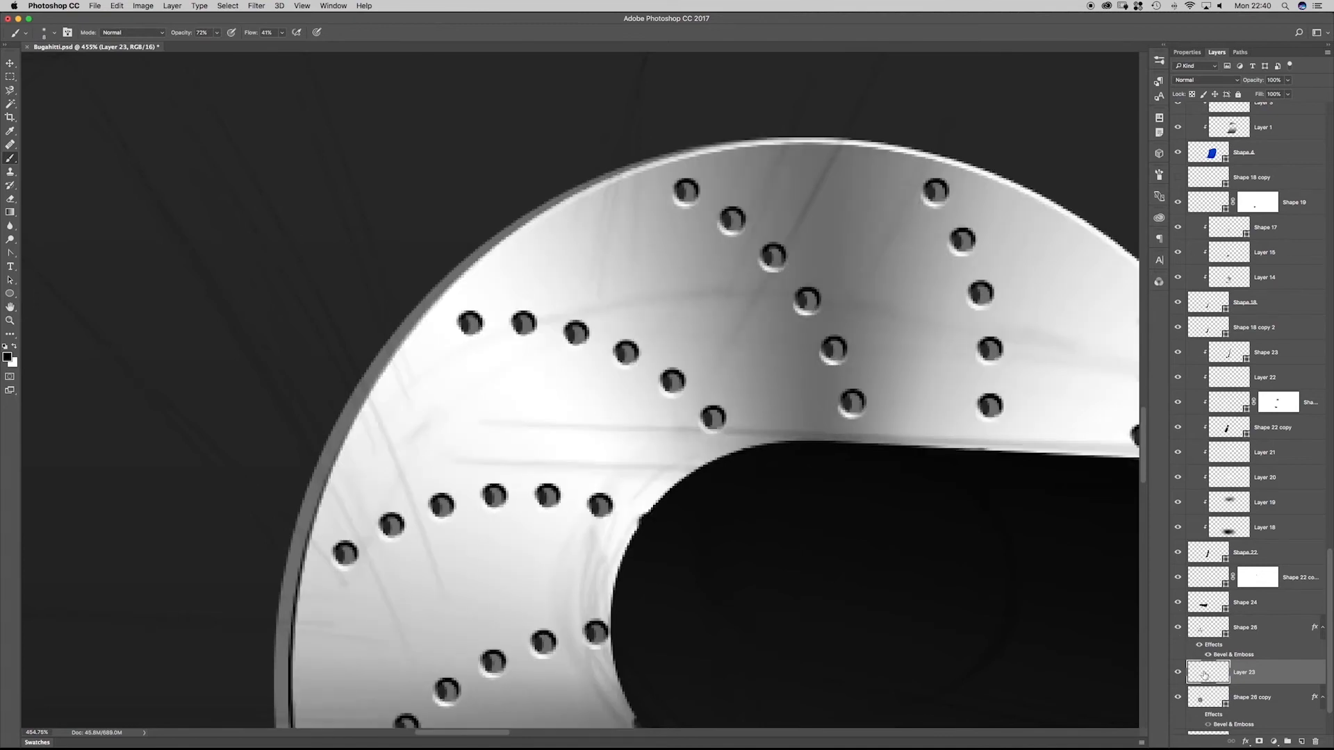
{"action": "right_click", "coordinate": [1250, 681]}
{"action": "left_click", "coordinate": [1167, 499]}
- Paint black shading inside the holes of the disc's two upper-left rows
{"action": "mouse_move", "coordinate": [683, 181]}
{"action": "left_mouse_down"}
{"action": "mouse_move", "coordinate": [751, 218]}
{"action": "mouse_move", "coordinate": [732, 215]}
{"action": "mouse_move", "coordinate": [775, 255]}
{"action": "left_mouse_up"}
{"action": "left_click_drag", "start_coordinate": [812, 303], "coordinate": [807, 300]}
{"action": "left_click_drag", "start_coordinate": [673, 369], "coordinate": [626, 353]}
{"action": "left_click_drag", "start_coordinate": [577, 332], "coordinate": [471, 321]}
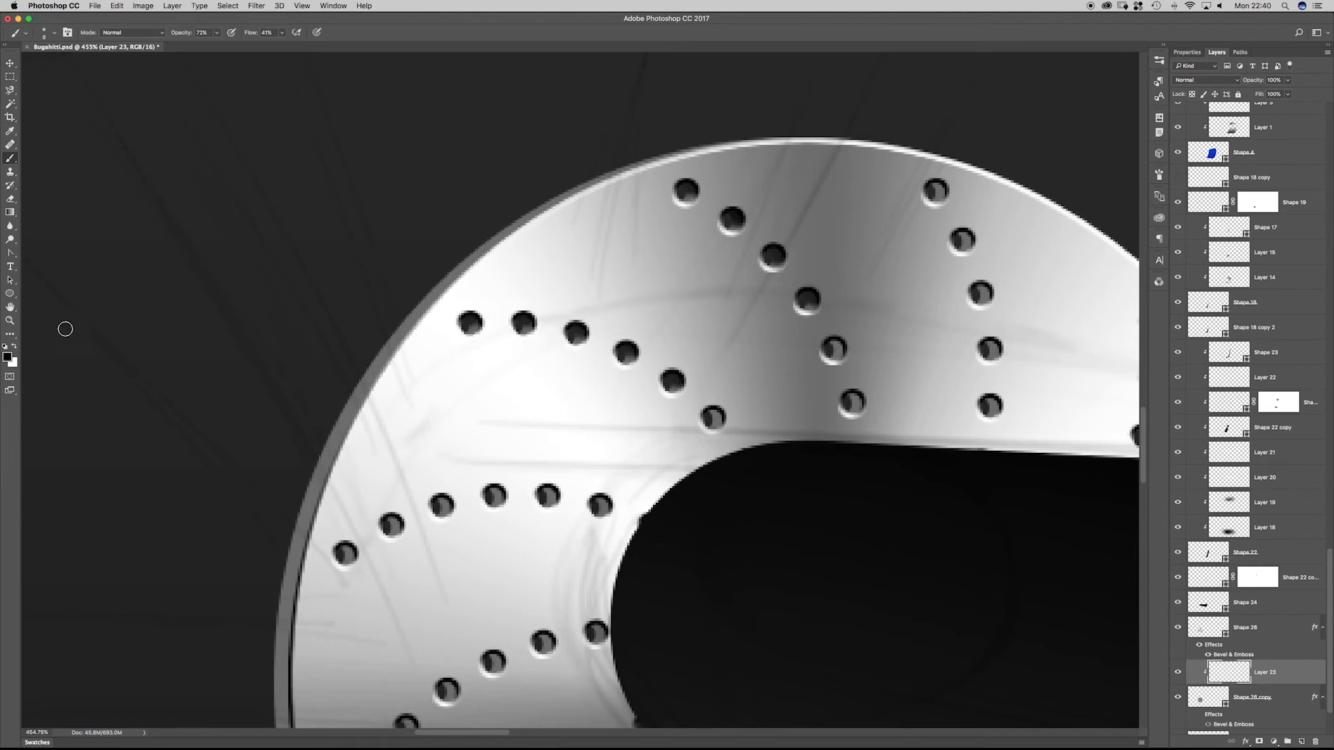
- Swap to white and paint highlights along the lower inner edges of the holes in the upper rows
{"action": "key", "text": "x"}
{"action": "mouse_move", "coordinate": [465, 336]}
{"action": "left_mouse_down"}
{"action": "mouse_move", "coordinate": [521, 330]}
{"action": "mouse_move", "coordinate": [625, 365]}
{"action": "mouse_move", "coordinate": [708, 423]}
{"action": "left_mouse_up"}
{"action": "left_click_drag", "start_coordinate": [856, 417], "coordinate": [852, 417]}
{"action": "left_click_drag", "start_coordinate": [832, 366], "coordinate": [852, 361]}
{"action": "left_click_drag", "start_coordinate": [990, 419], "coordinate": [1002, 418]}
{"action": "left_click_drag", "start_coordinate": [998, 364], "coordinate": [988, 361]}
{"action": "mouse_move", "coordinate": [986, 309]}
{"action": "left_mouse_down"}
{"action": "mouse_move", "coordinate": [970, 306]}
{"action": "mouse_move", "coordinate": [985, 310]}
{"action": "left_mouse_up"}
{"action": "left_click_drag", "start_coordinate": [799, 313], "coordinate": [697, 203]}
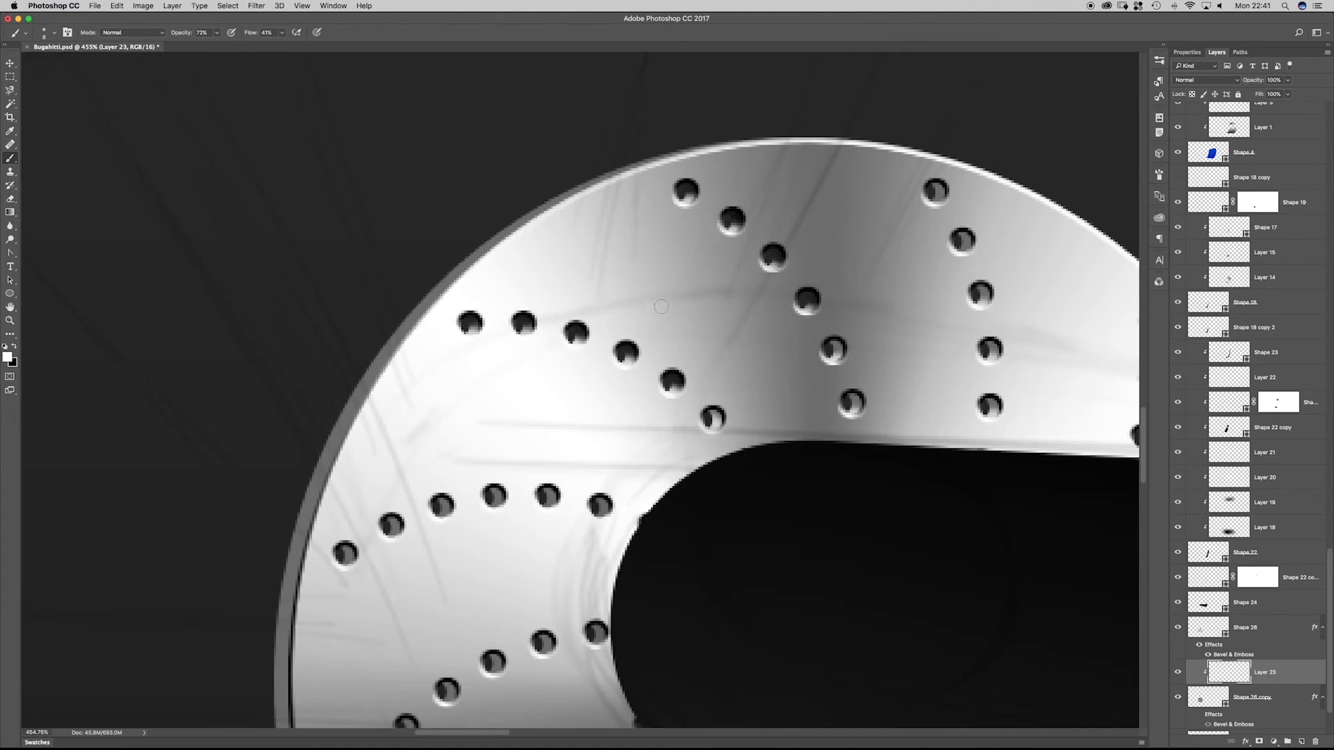
- Enlarge the brush and paint a white highlight on the disc's upper-left rim
{"action": "scroll", "coordinate": [660, 307], "scroll_direction": "down", "scroll_amount": 5}
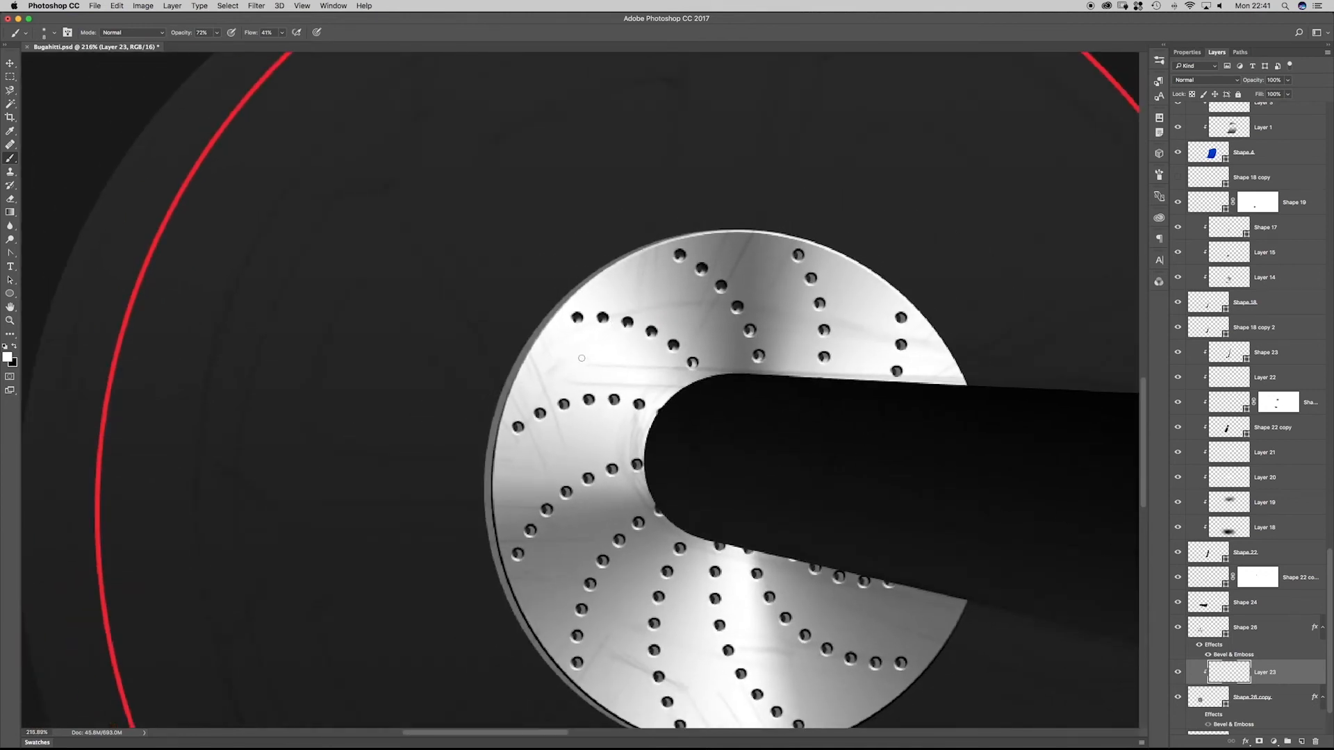
{"action": "key", "text": "bracketright"}
{"action": "key", "text": "bracketright"}
{"action": "key", "text": "bracketright"}
{"action": "key", "text": "bracketright"}
{"action": "mouse_move", "coordinate": [611, 246]}
{"action": "left_mouse_down"}
{"action": "mouse_move", "coordinate": [503, 340]}
{"action": "mouse_move", "coordinate": [564, 280]}
{"action": "mouse_move", "coordinate": [631, 245]}
{"action": "mouse_move", "coordinate": [576, 273]}
{"action": "left_mouse_up"}
- Swap to black, enlarge the brush further and shade the disc's left and lower-left rim
{"action": "left_click", "coordinate": [14, 346]}
{"action": "left_click_drag", "start_coordinate": [318, 483], "coordinate": [262, 311]}
{"action": "key", "text": "bracketright"}
{"action": "key", "text": "bracketright"}
{"action": "left_click_drag", "start_coordinate": [783, 589], "coordinate": [395, 479]}
{"action": "mouse_move", "coordinate": [653, 611]}
{"action": "left_mouse_down"}
{"action": "mouse_move", "coordinate": [432, 438]}
{"action": "mouse_move", "coordinate": [554, 572]}
{"action": "mouse_move", "coordinate": [530, 565]}
{"action": "left_mouse_up"}
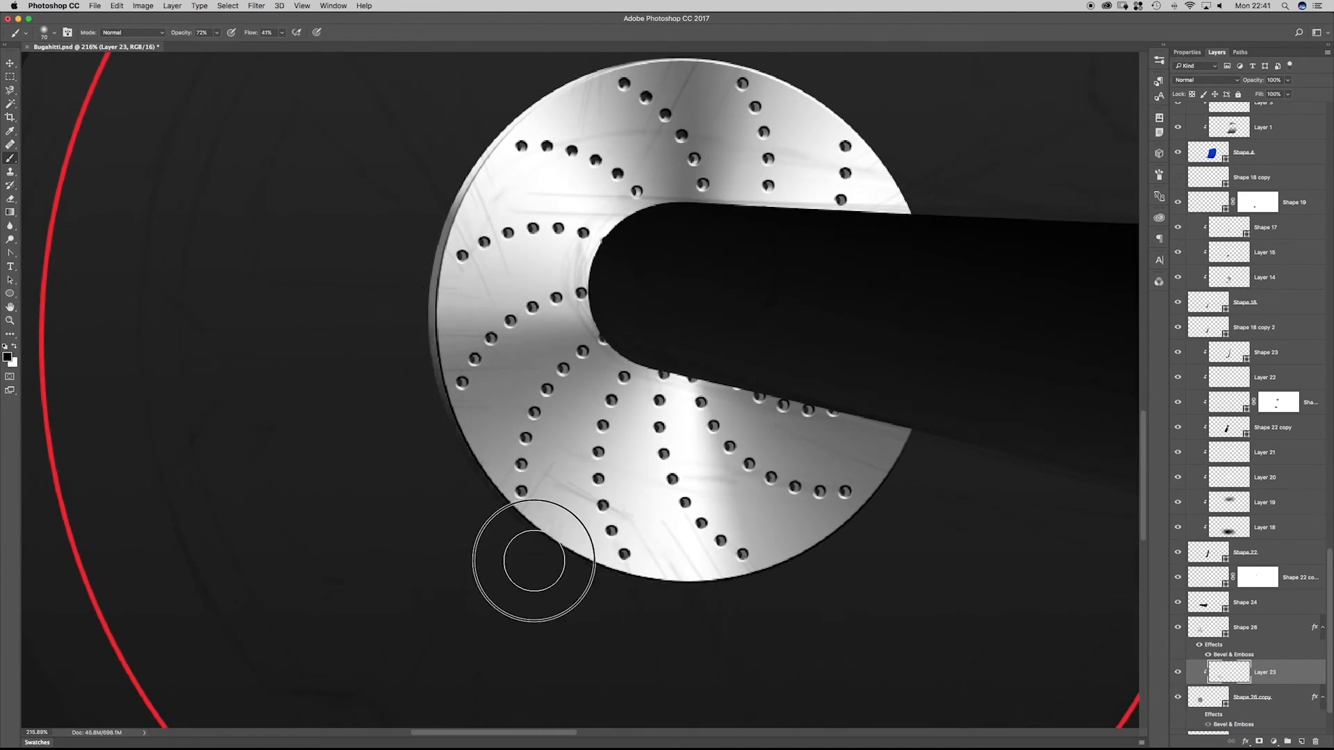
- Set the foreground colour to grey 787878 by sampling the disc surface
{"action": "left_click", "coordinate": [7, 357]}
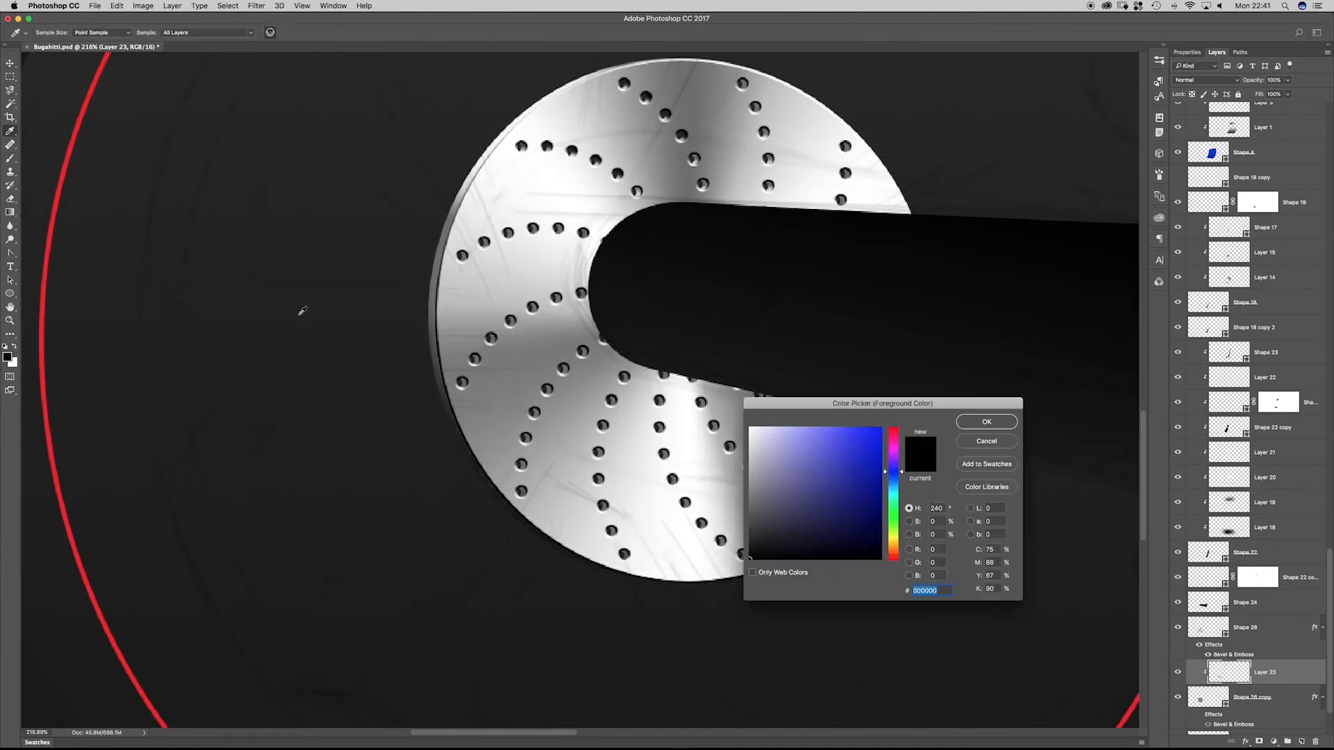
{"action": "left_click", "coordinate": [518, 352]}
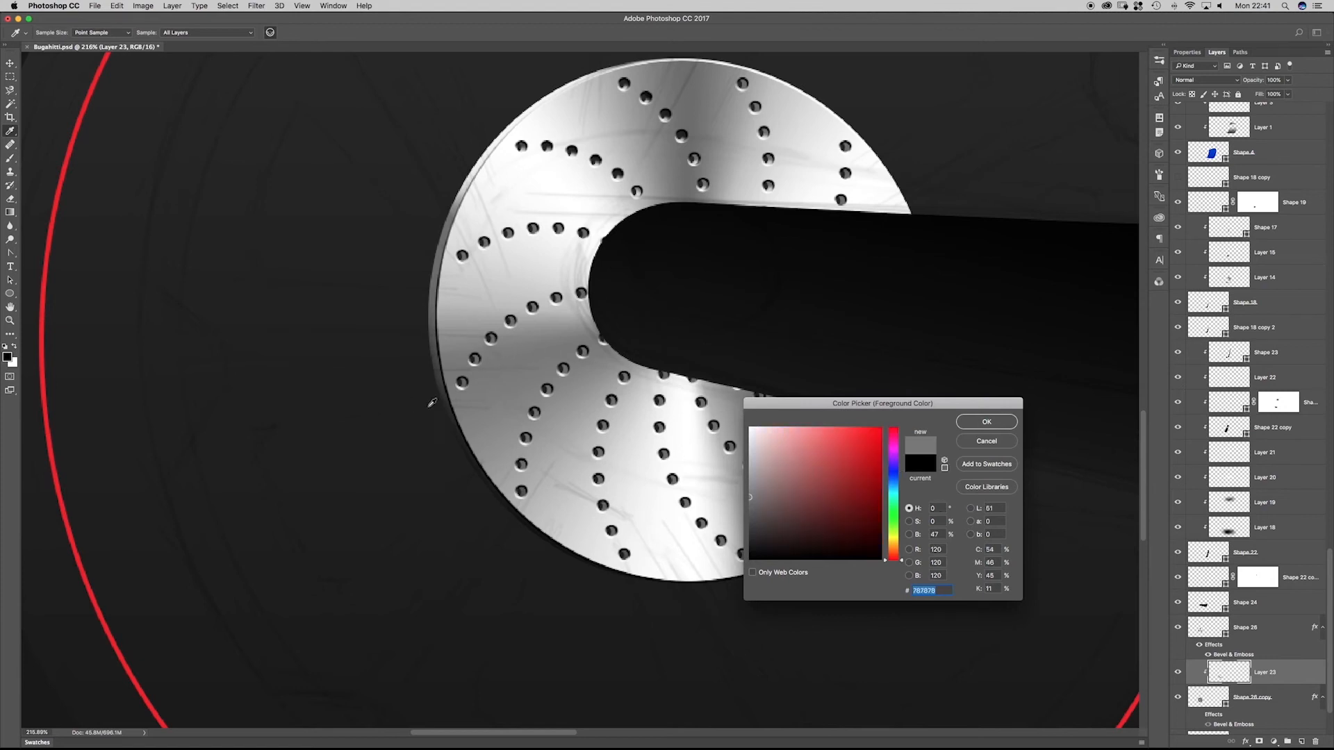
{"action": "key", "text": "Return"}
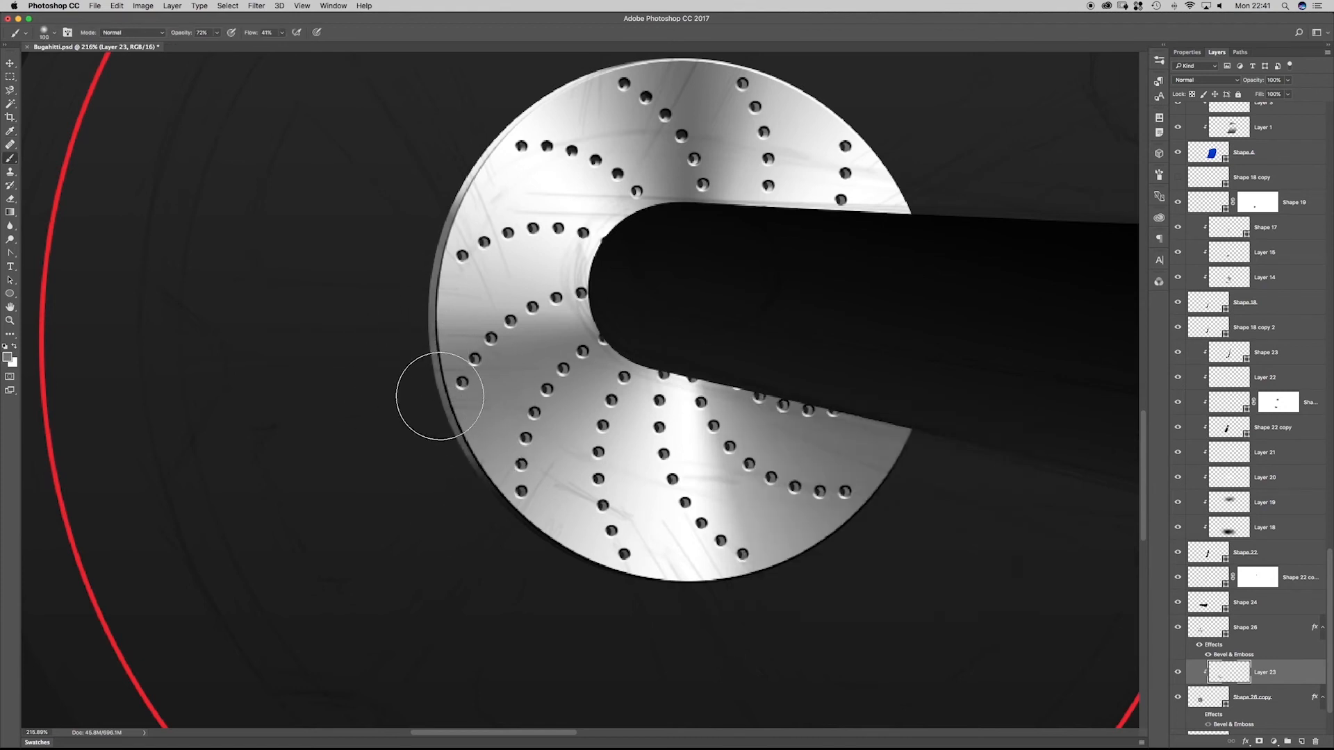
- Swap to white, shrink the brush and paint a highlight along the disc's left rim
{"action": "left_click", "coordinate": [14, 347]}
{"action": "key", "text": "["}
{"action": "key", "text": "["}
{"action": "key", "text": "["}
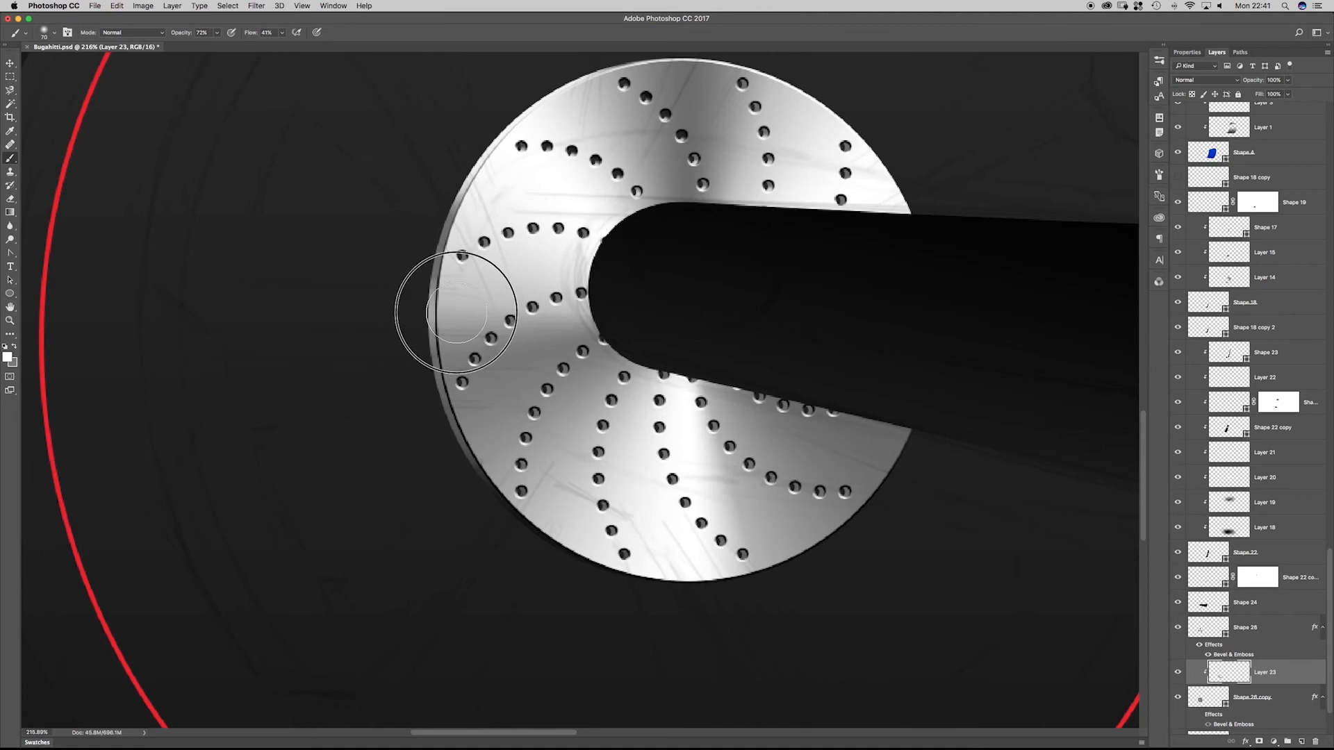
{"action": "left_click_drag", "start_coordinate": [750, 414], "coordinate": [712, 514]}
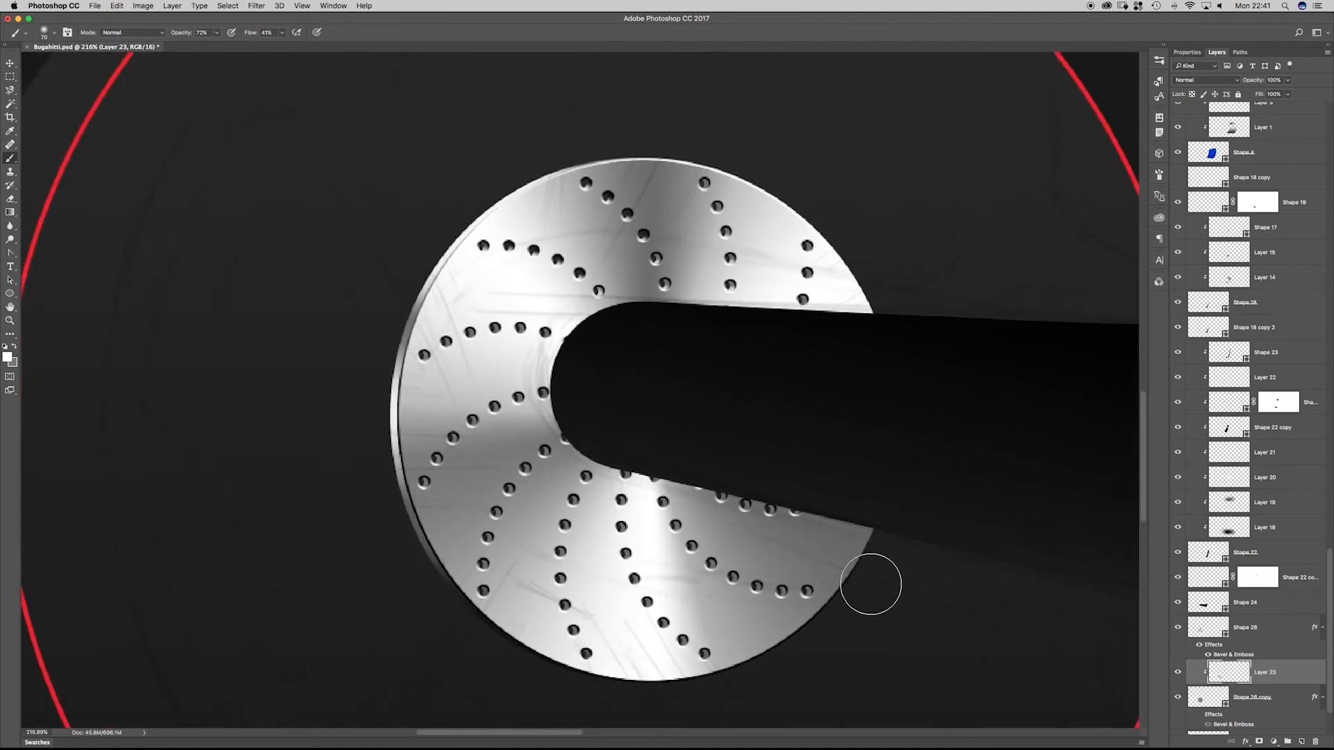
- Select Shape 26 copy's outline with Direct Selection and pull its lower curve handle outward to thicken the lower-left rim
{"action": "key", "text": "a"}
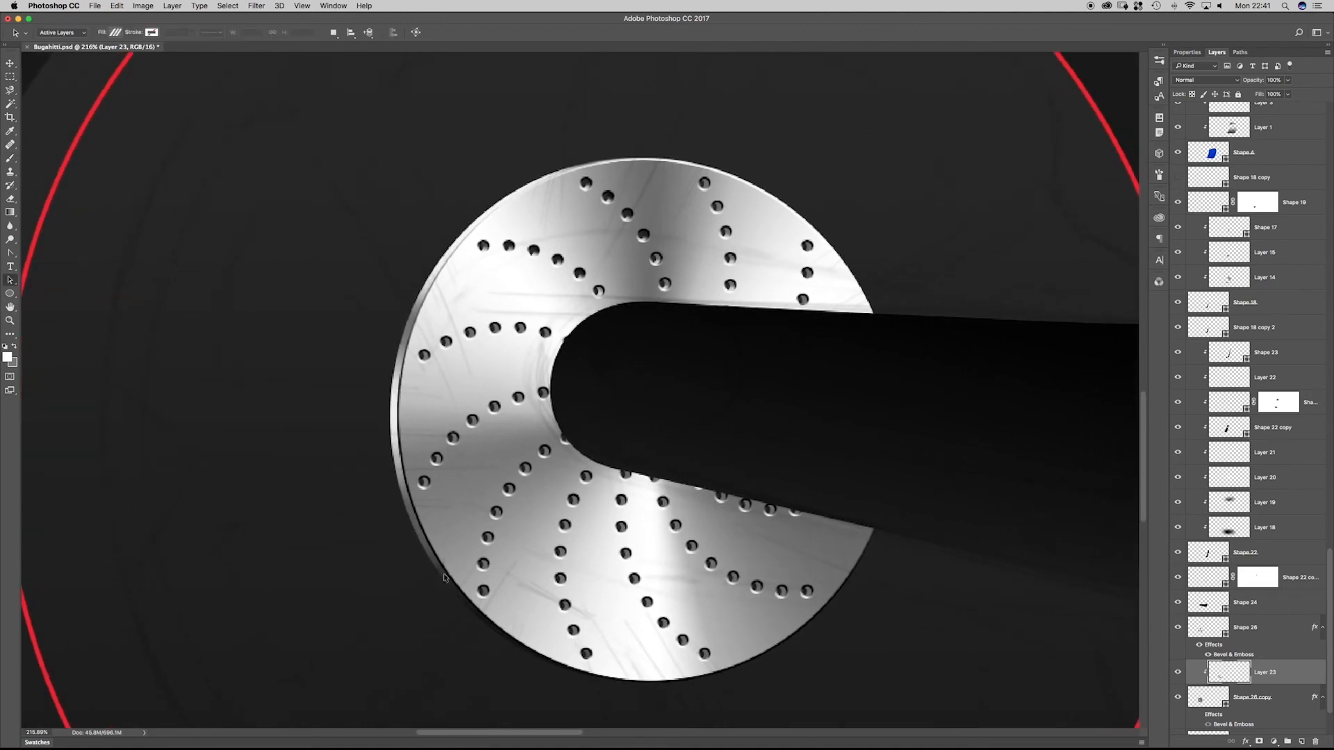
{"action": "left_click", "coordinate": [1201, 696]}
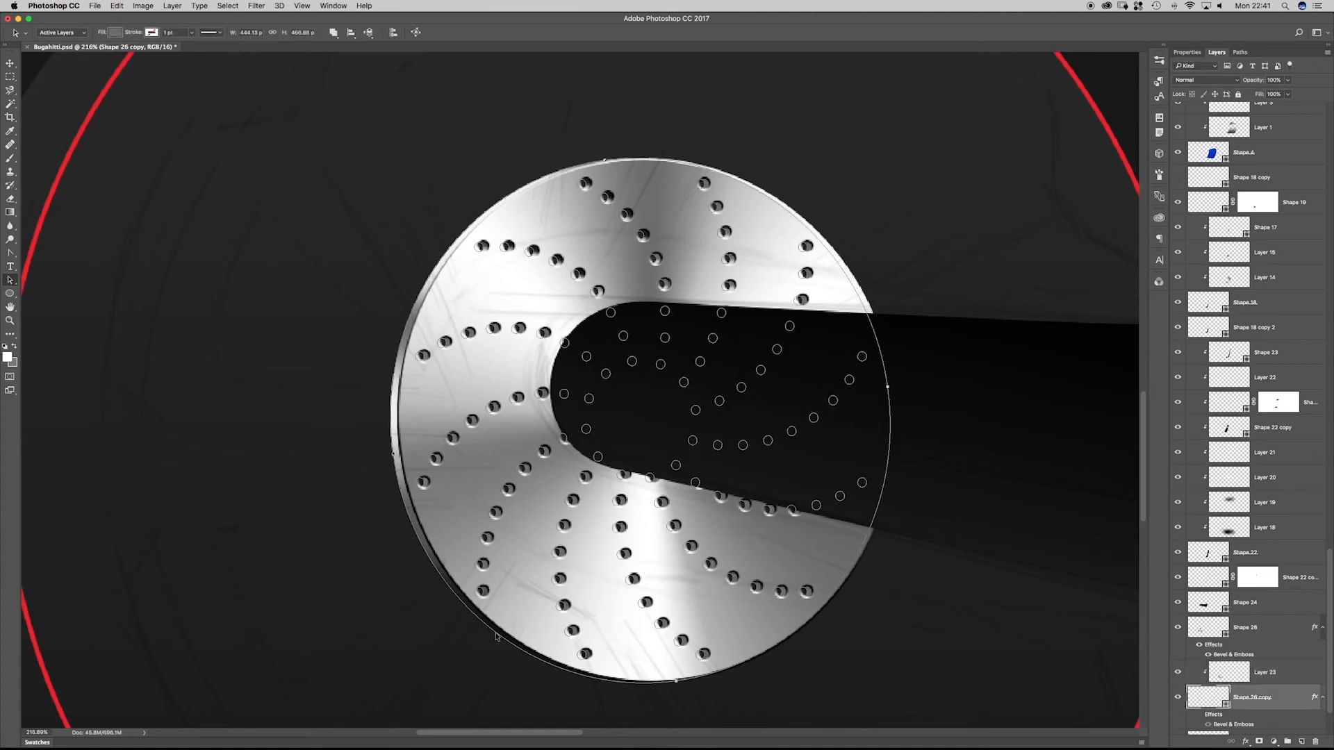
{"action": "left_click", "coordinate": [581, 693], "text": "super"}
{"action": "left_click", "coordinate": [640, 686]}
{"action": "left_click", "coordinate": [636, 682]}
{"action": "left_click_drag", "start_coordinate": [535, 697], "coordinate": [522, 693]}
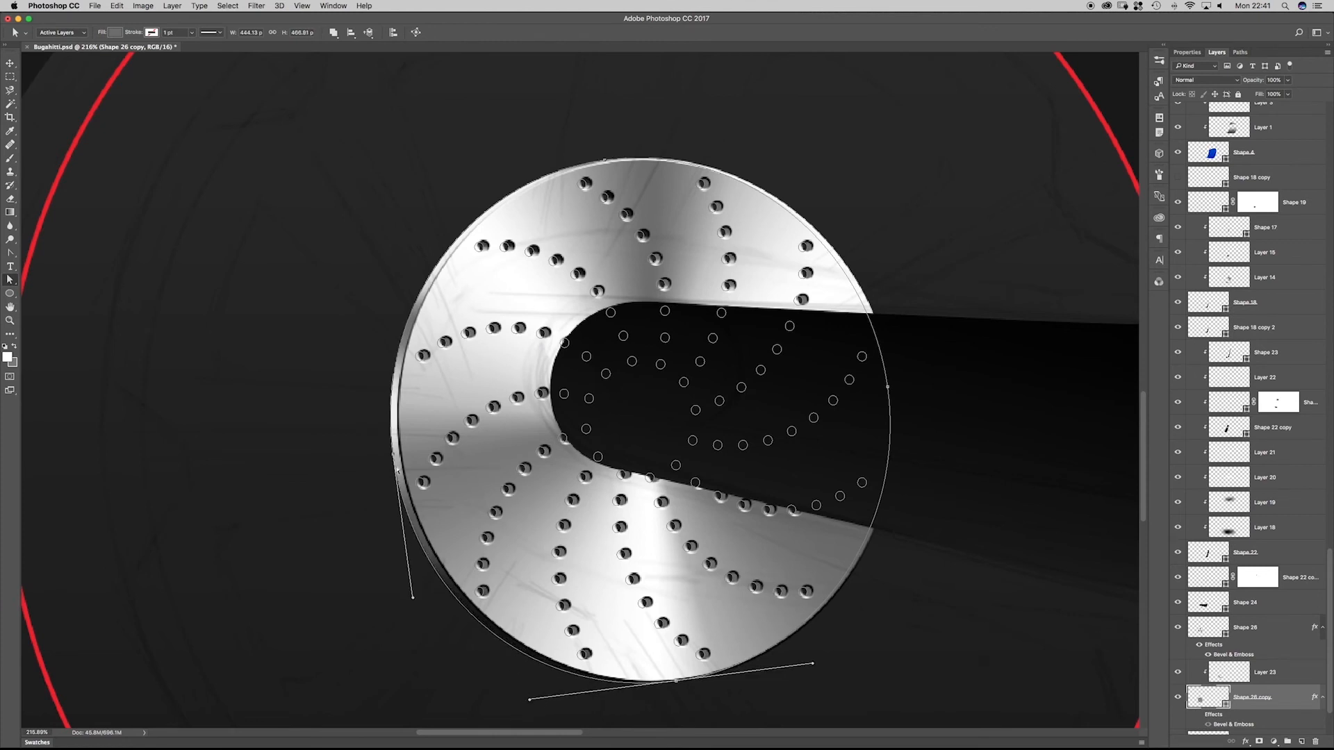
- Nudge the left anchor of Shape 26 copy's outline slightly outward and check the upper anchor's curve
{"action": "left_click", "coordinate": [393, 454]}
{"action": "left_click", "coordinate": [389, 454]}
{"action": "left_click", "coordinate": [604, 161]}
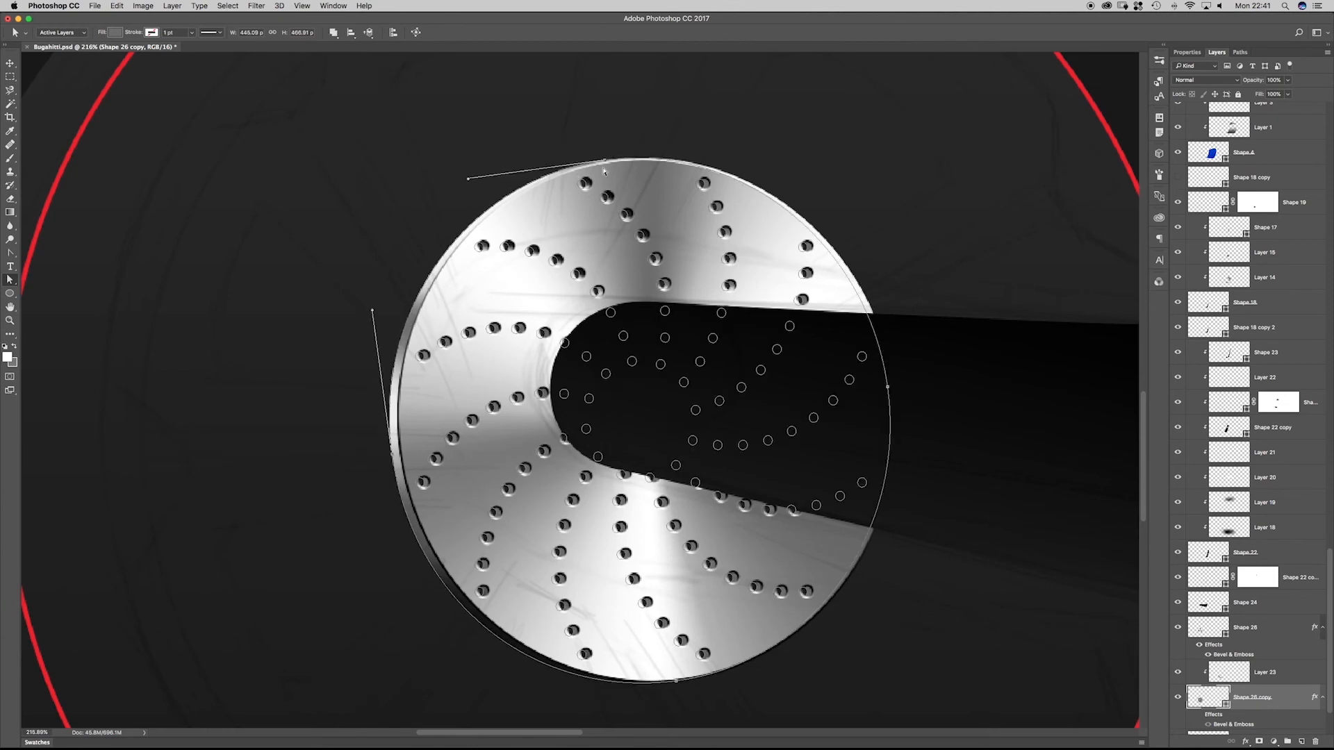
{"action": "left_click", "coordinate": [572, 168]}
{"action": "left_click_drag", "start_coordinate": [617, 287], "coordinate": [571, 274]}
{"action": "left_click_drag", "start_coordinate": [665, 338], "coordinate": [531, 336]}
{"action": "key", "text": "super+0"}
{"action": "left_click_drag", "start_coordinate": [307, 496], "coordinate": [351, 429]}
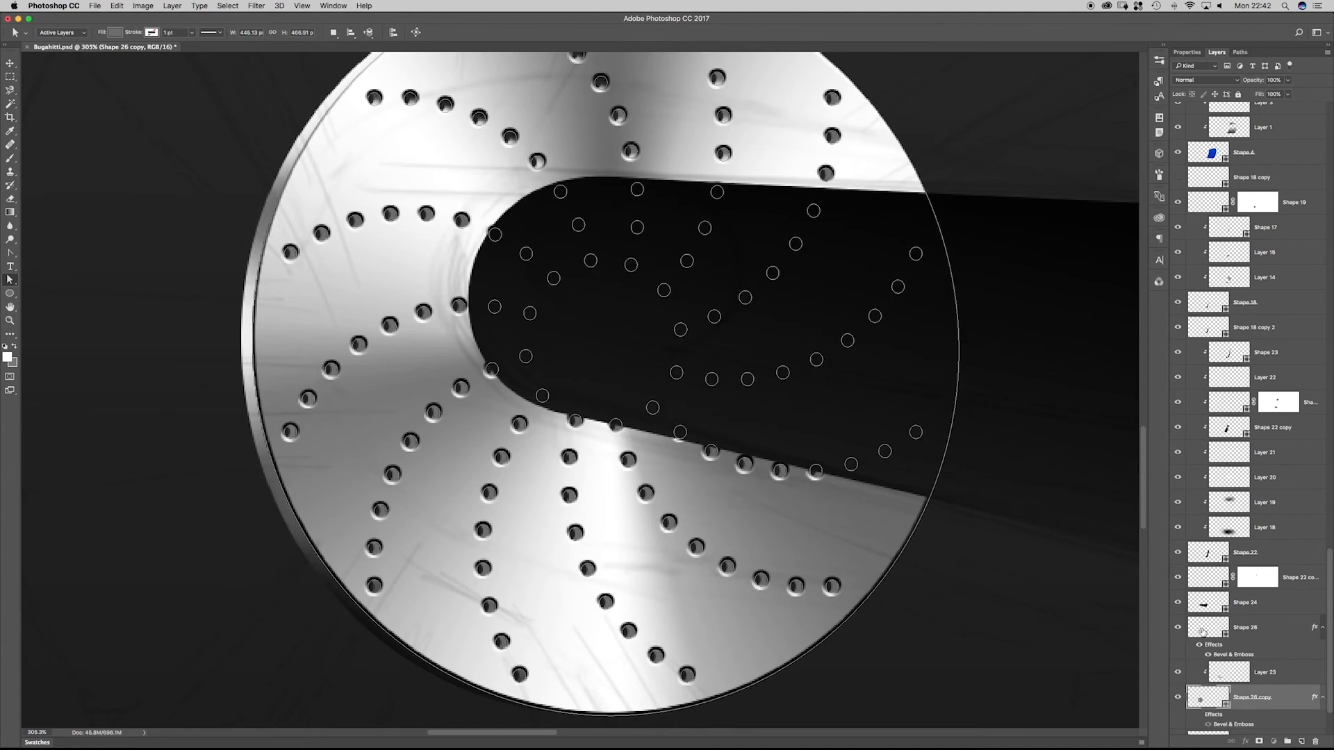
- Duplicate Shape 26 above the original, clear the duplicate's layer style and compare by toggling its visibility
{"action": "left_click", "coordinate": [1203, 630]}
{"action": "left_click_drag", "start_coordinate": [1198, 634], "coordinate": [1207, 615], "text": "alt"}
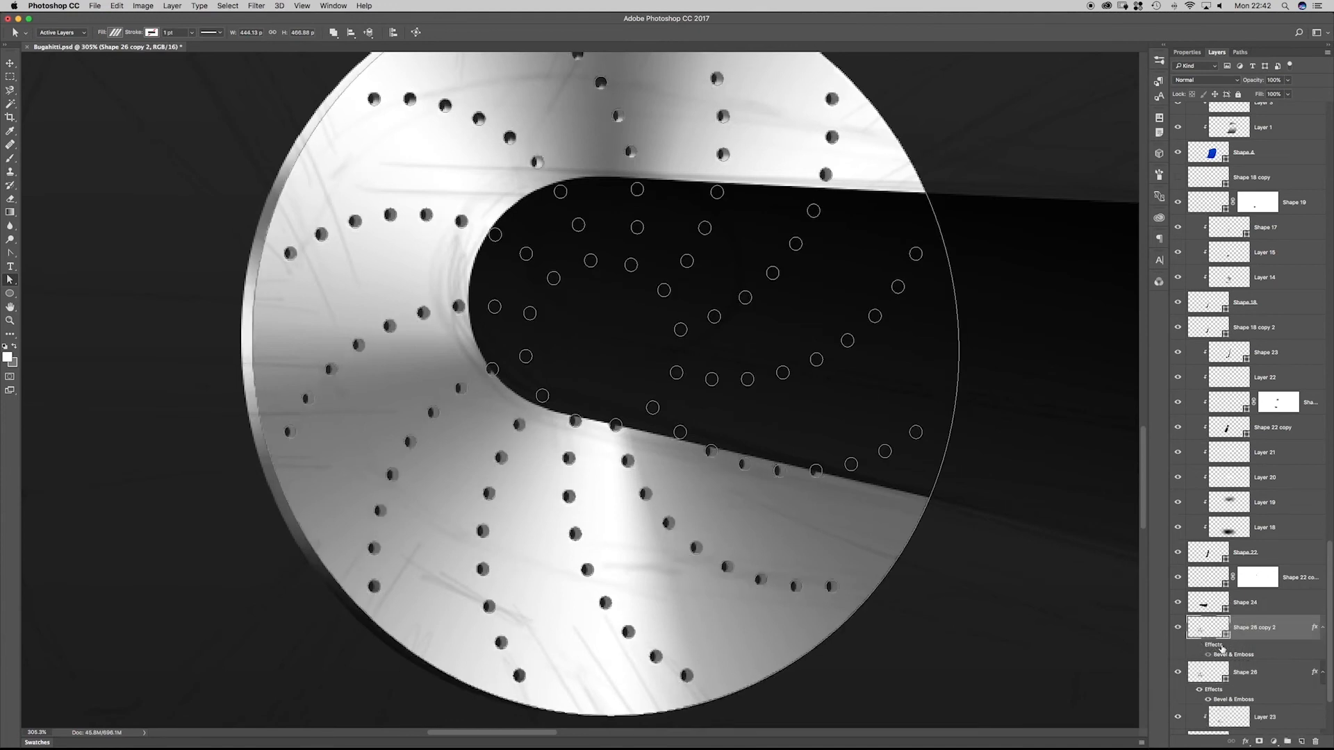
{"action": "right_click", "coordinate": [1244, 627]}
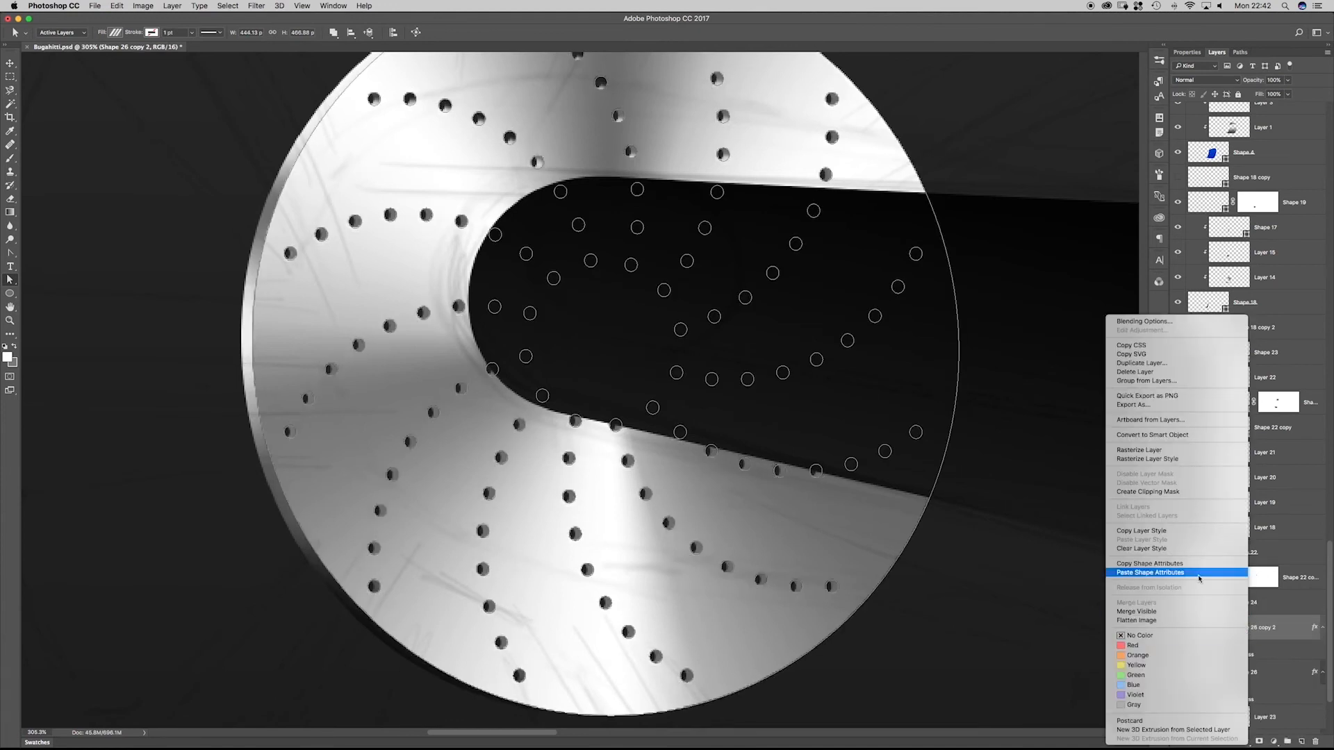
{"action": "left_click", "coordinate": [1154, 532]}
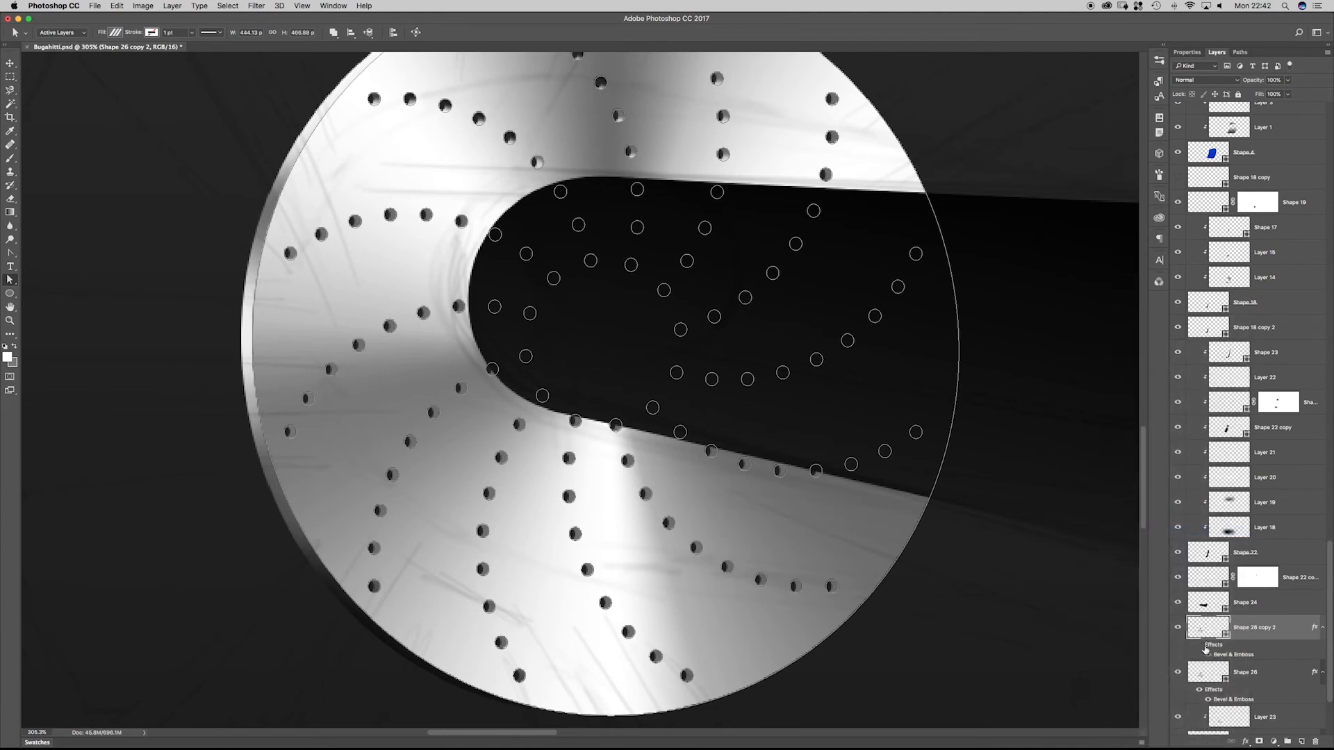
{"action": "right_click", "coordinate": [1249, 630]}
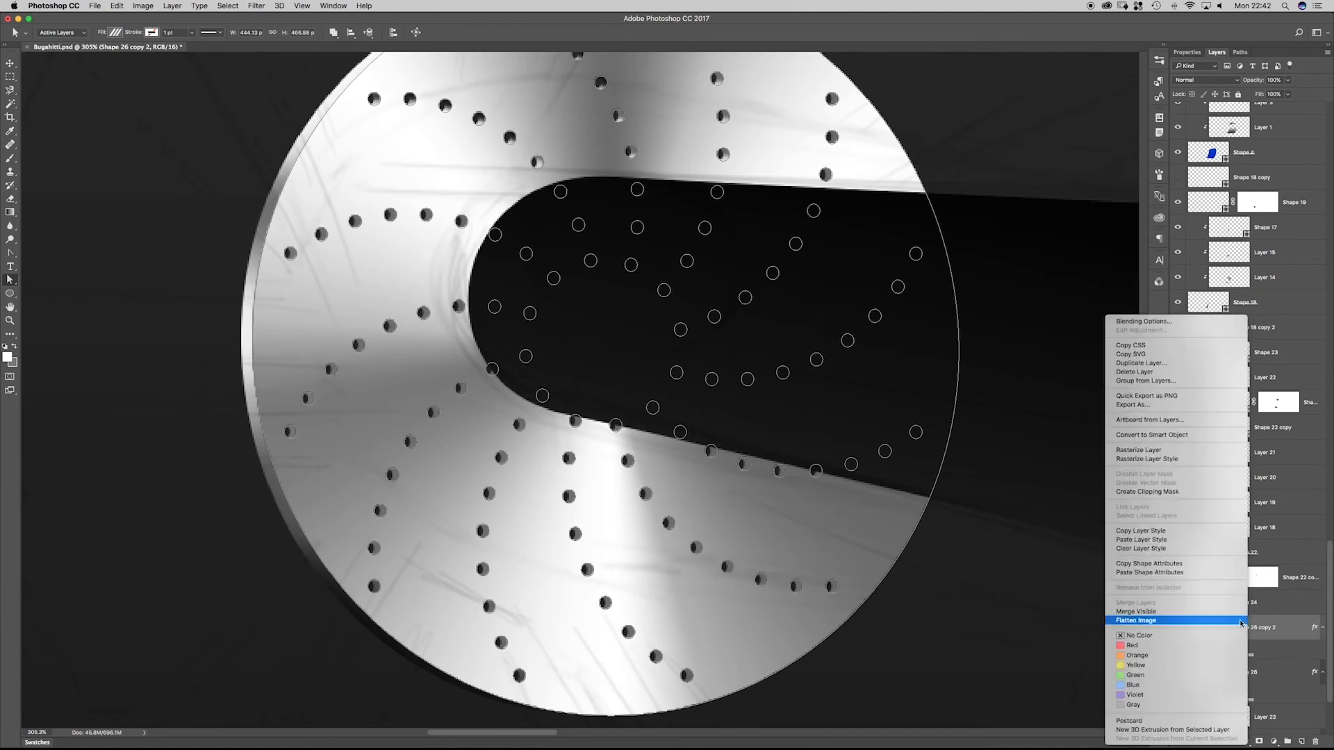
{"action": "left_click", "coordinate": [1148, 549]}
{"action": "left_click", "coordinate": [1178, 628]}
{"action": "left_click", "coordinate": [1177, 628]}
{"action": "left_click", "coordinate": [1177, 628]}
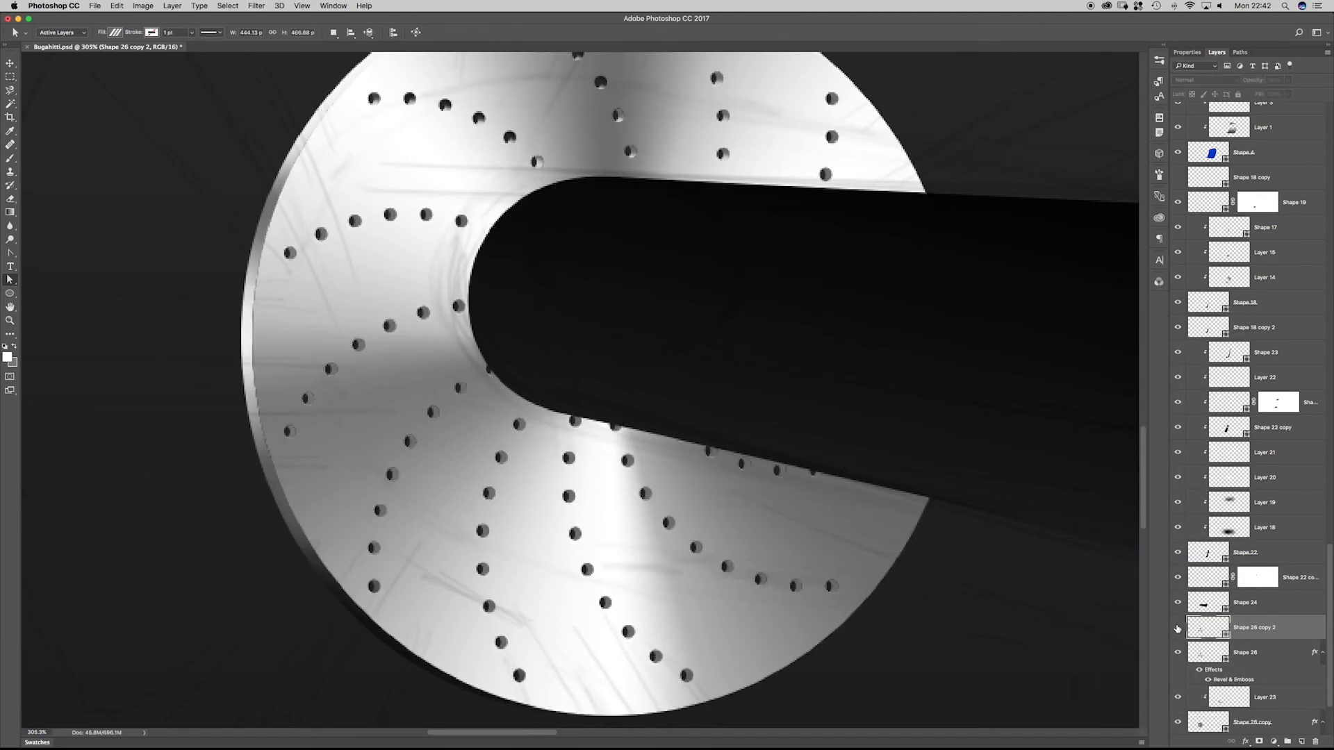
{"action": "left_click", "coordinate": [1177, 628]}
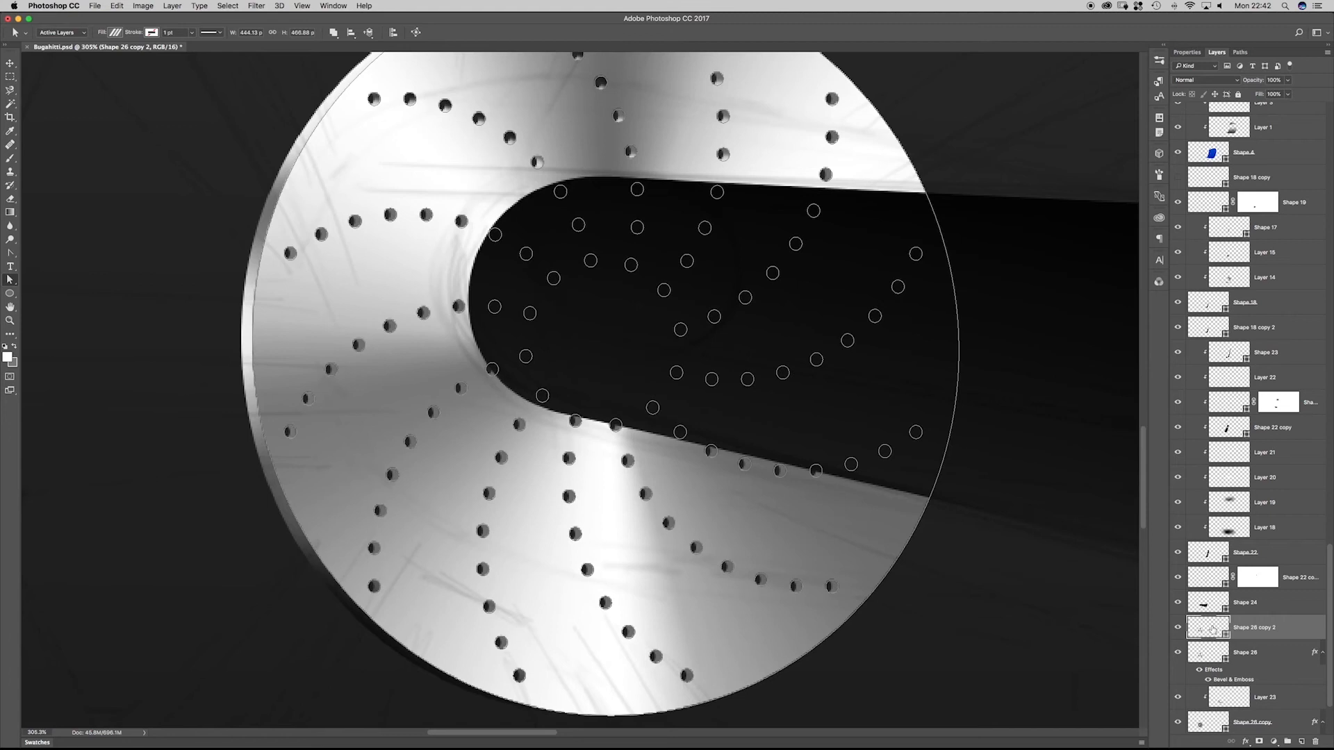
- Start an Add Noise filter on Shape 26 copy 2, converting the shape layer to a smart object
{"action": "left_click_drag", "start_coordinate": [487, 182], "coordinate": [493, 229]}
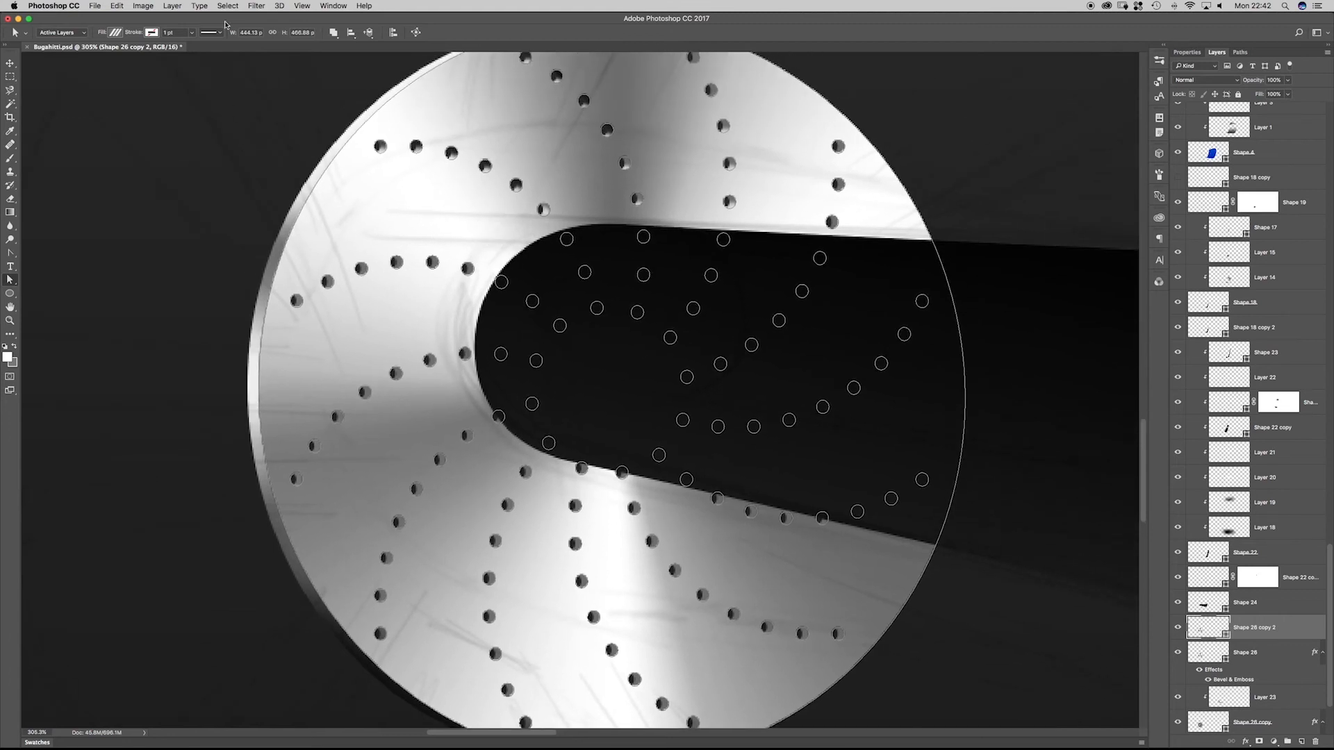
{"action": "left_click", "coordinate": [250, 6]}
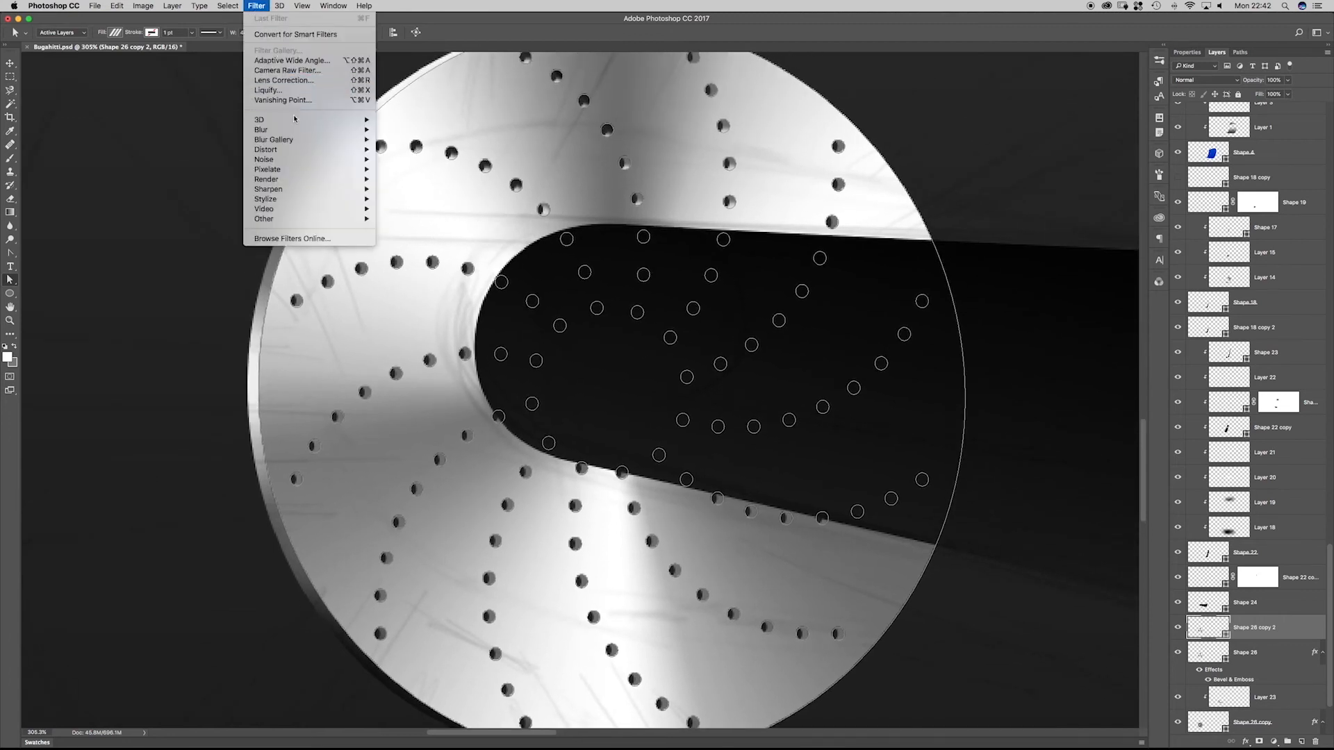
{"action": "mouse_move", "coordinate": [284, 164]}
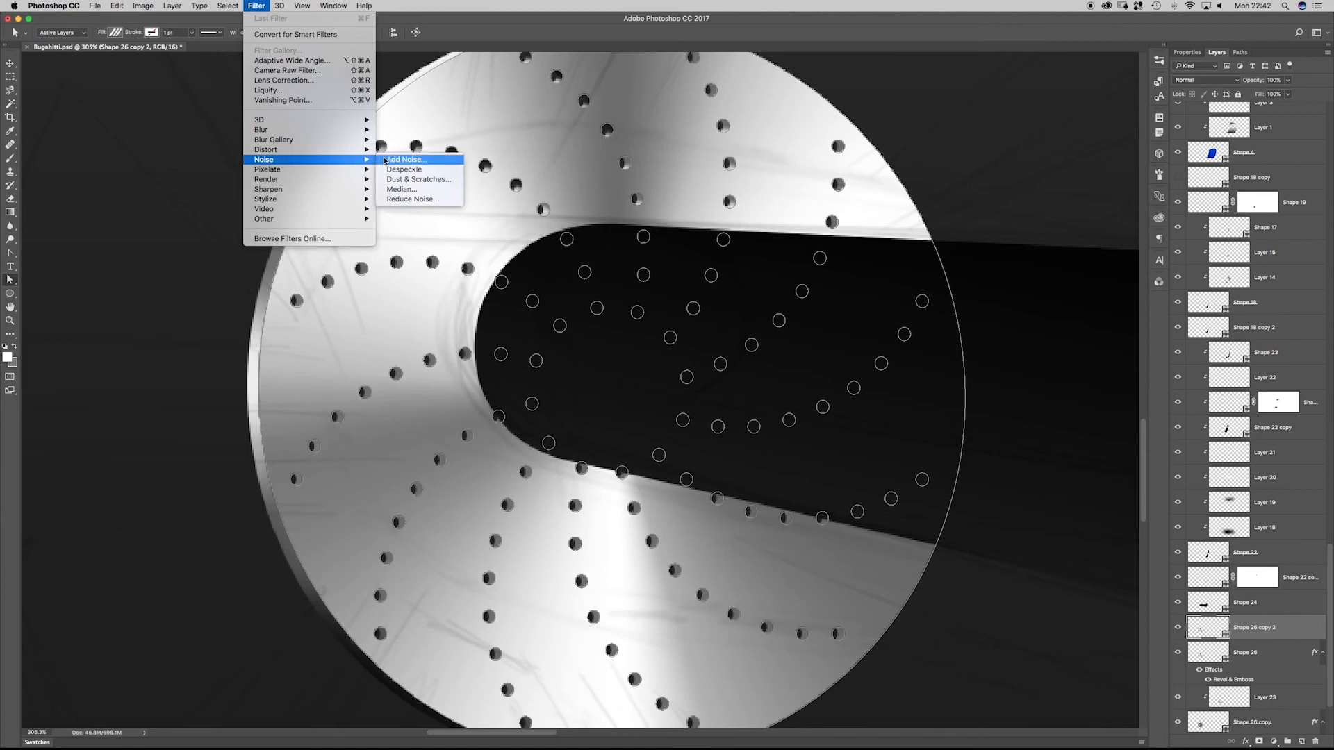
{"action": "left_click", "coordinate": [384, 160]}
{"action": "left_click_drag", "start_coordinate": [621, 189], "coordinate": [804, 211]}
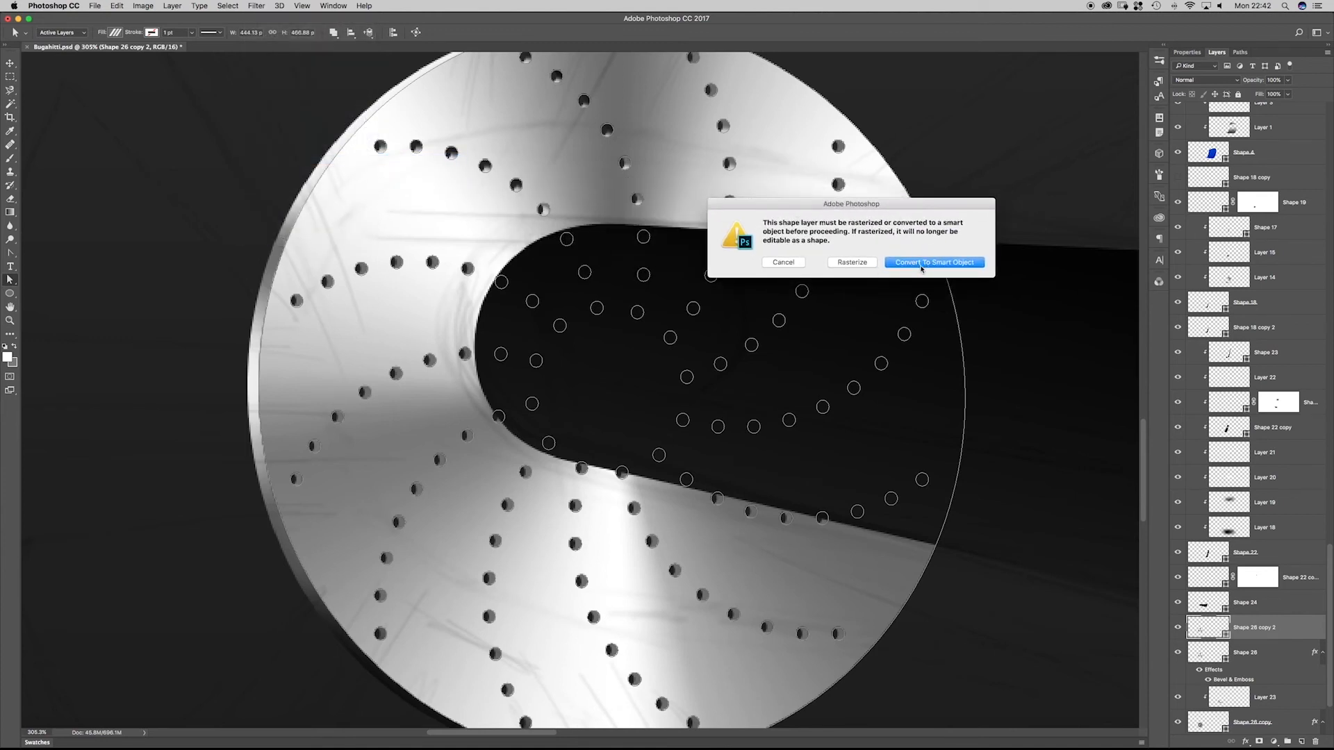
{"action": "left_click", "coordinate": [920, 266]}
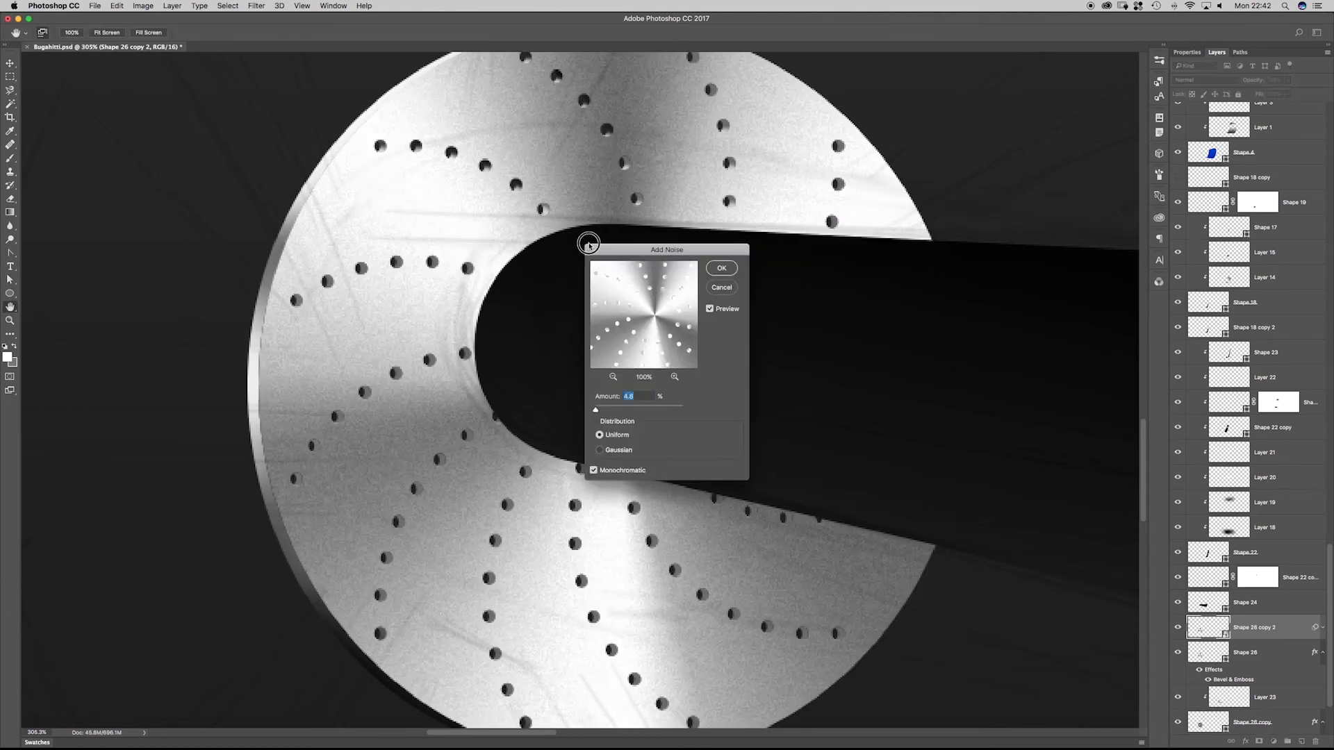
- Apply uniform monochromatic noise of about 42% to the disc copy and compare the disc with and without it
{"action": "left_click_drag", "start_coordinate": [596, 250], "coordinate": [69, 105]}
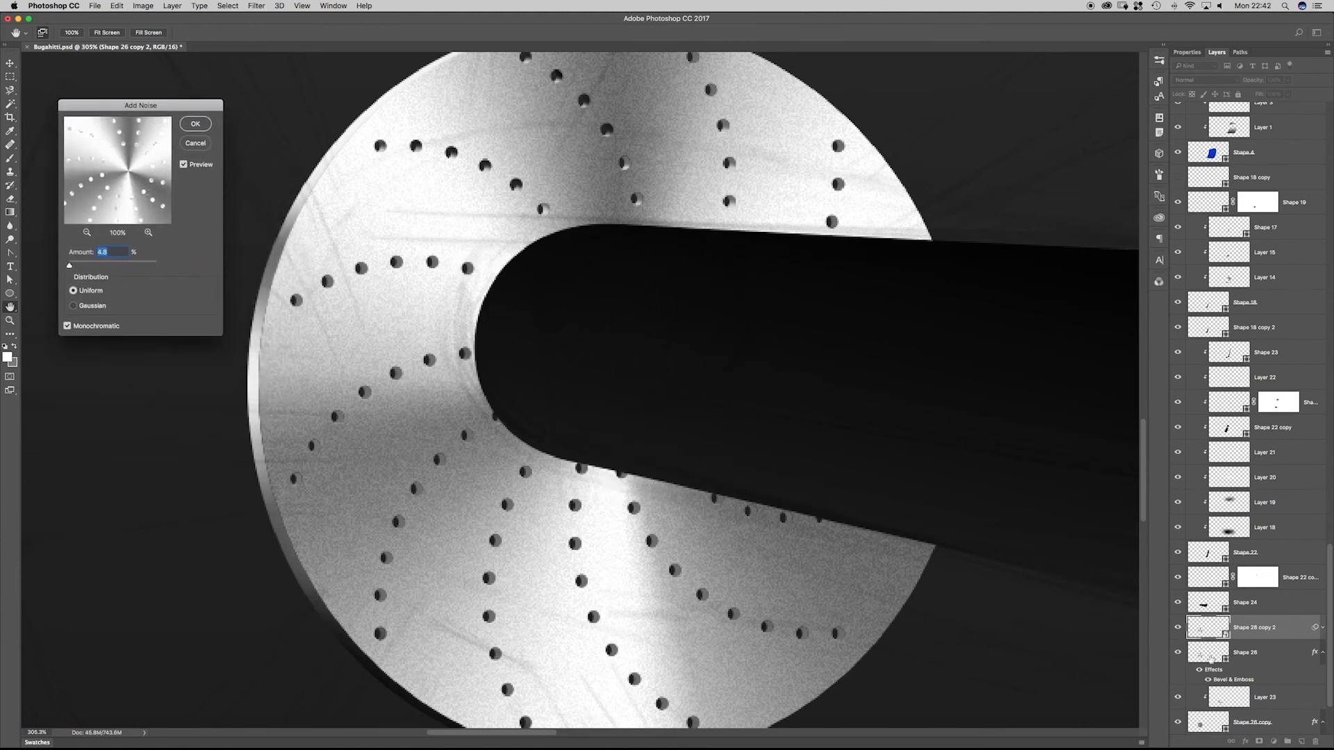
{"action": "left_click_drag", "start_coordinate": [70, 267], "coordinate": [78, 267]}
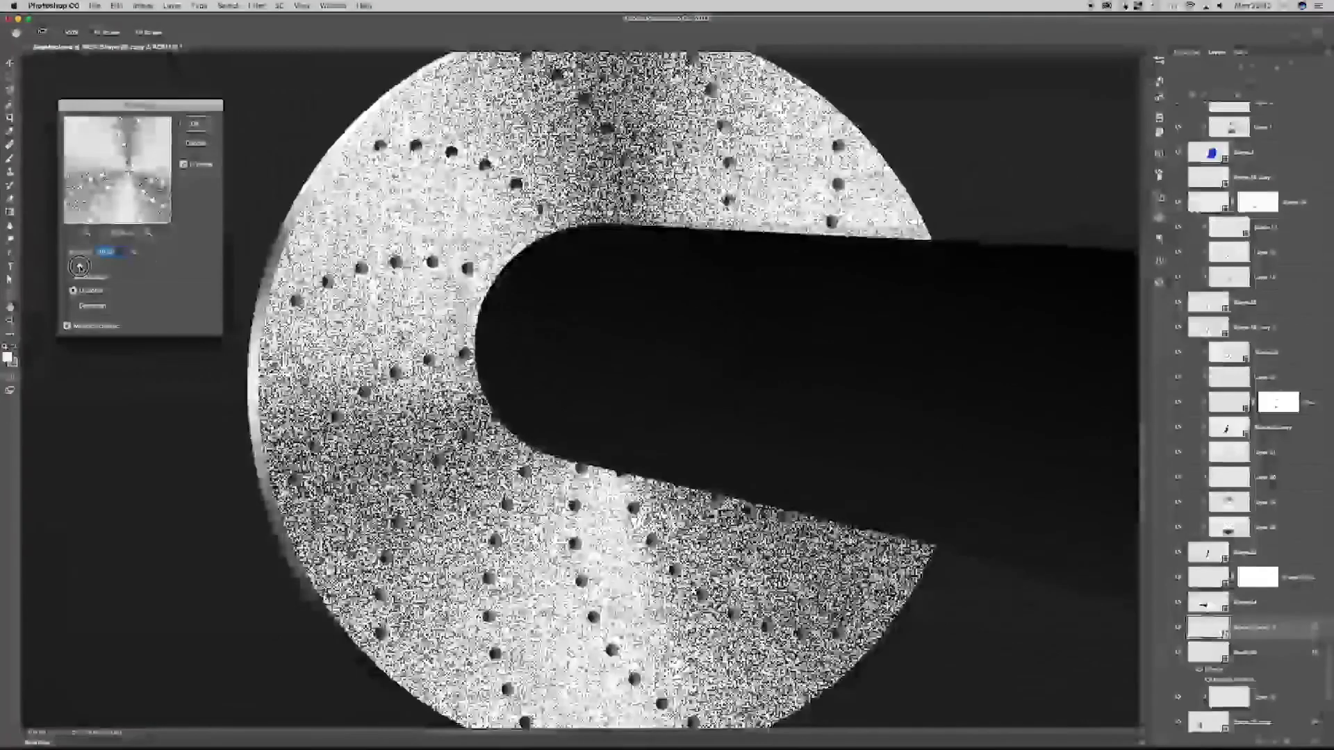
{"action": "left_click", "coordinate": [76, 307]}
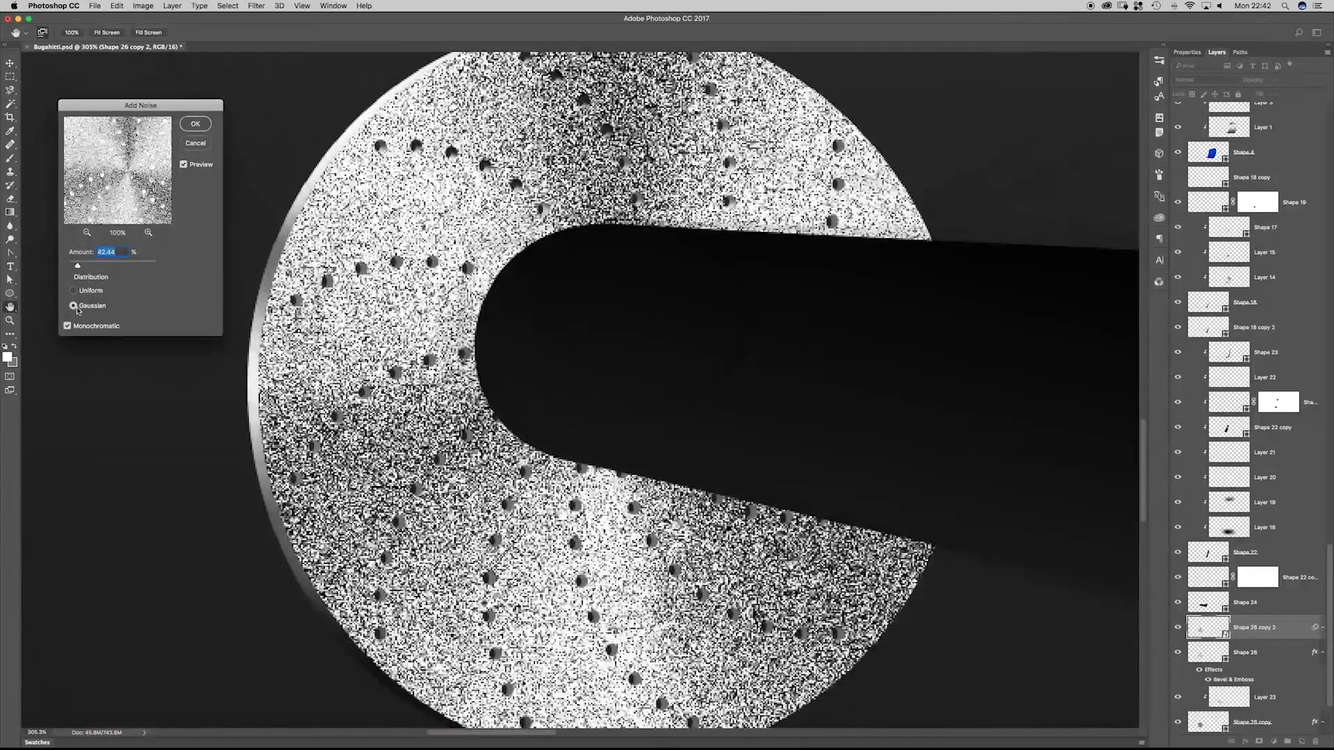
{"action": "left_click", "coordinate": [77, 291]}
{"action": "left_click", "coordinate": [200, 125]}
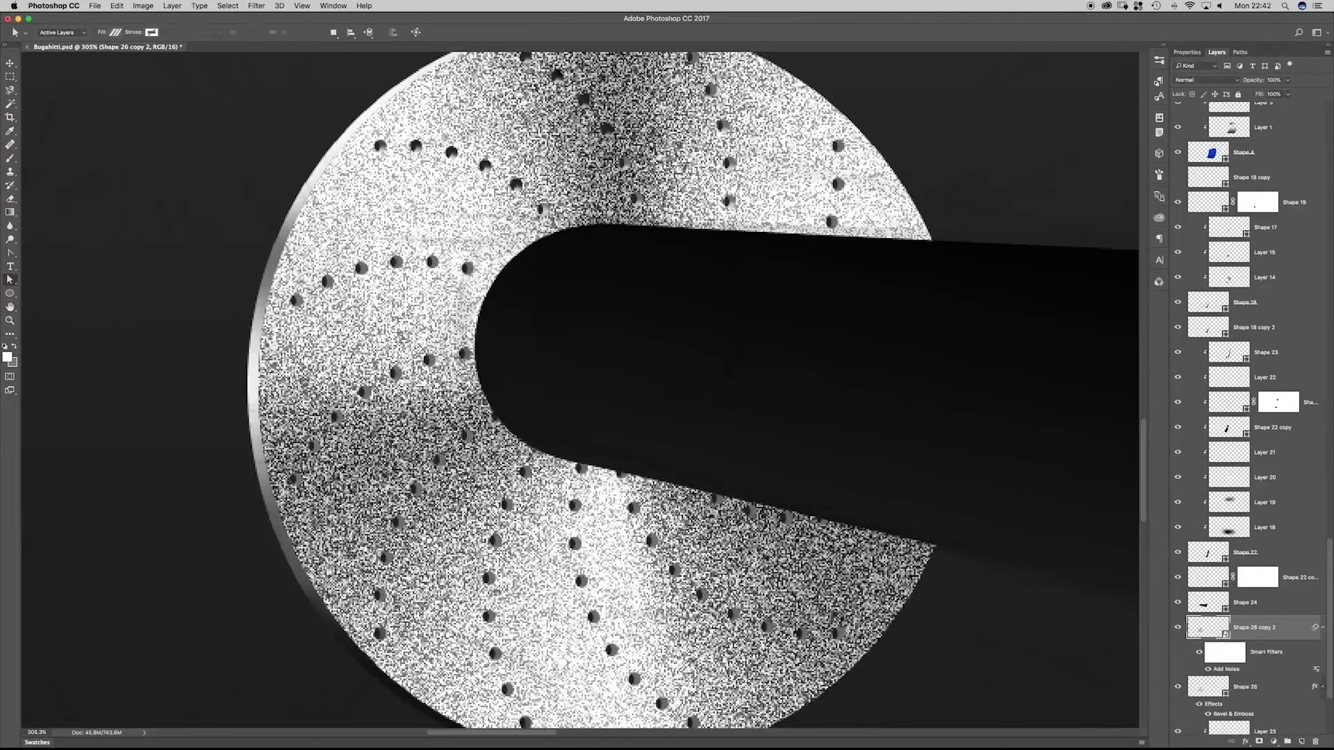
{"action": "left_click_drag", "start_coordinate": [1331, 608], "coordinate": [1323, 635]}
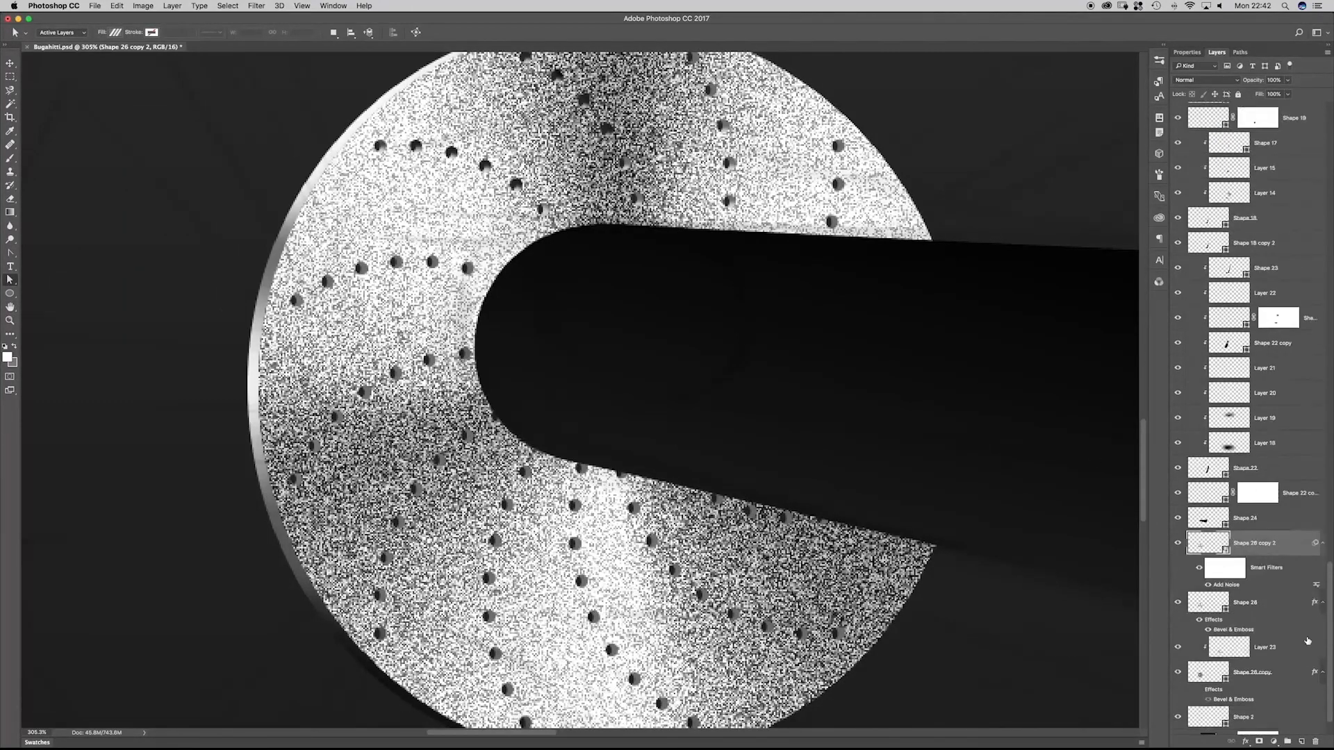
{"action": "left_click", "coordinate": [1208, 585]}
{"action": "left_click", "coordinate": [1207, 585]}
{"action": "left_click", "coordinate": [1208, 585]}
{"action": "left_click", "coordinate": [1208, 585]}
- Start a Spin Blur on Shape 26 copy 2 and move the blur's centre onto the disc's hub
{"action": "left_click", "coordinate": [255, 7]}
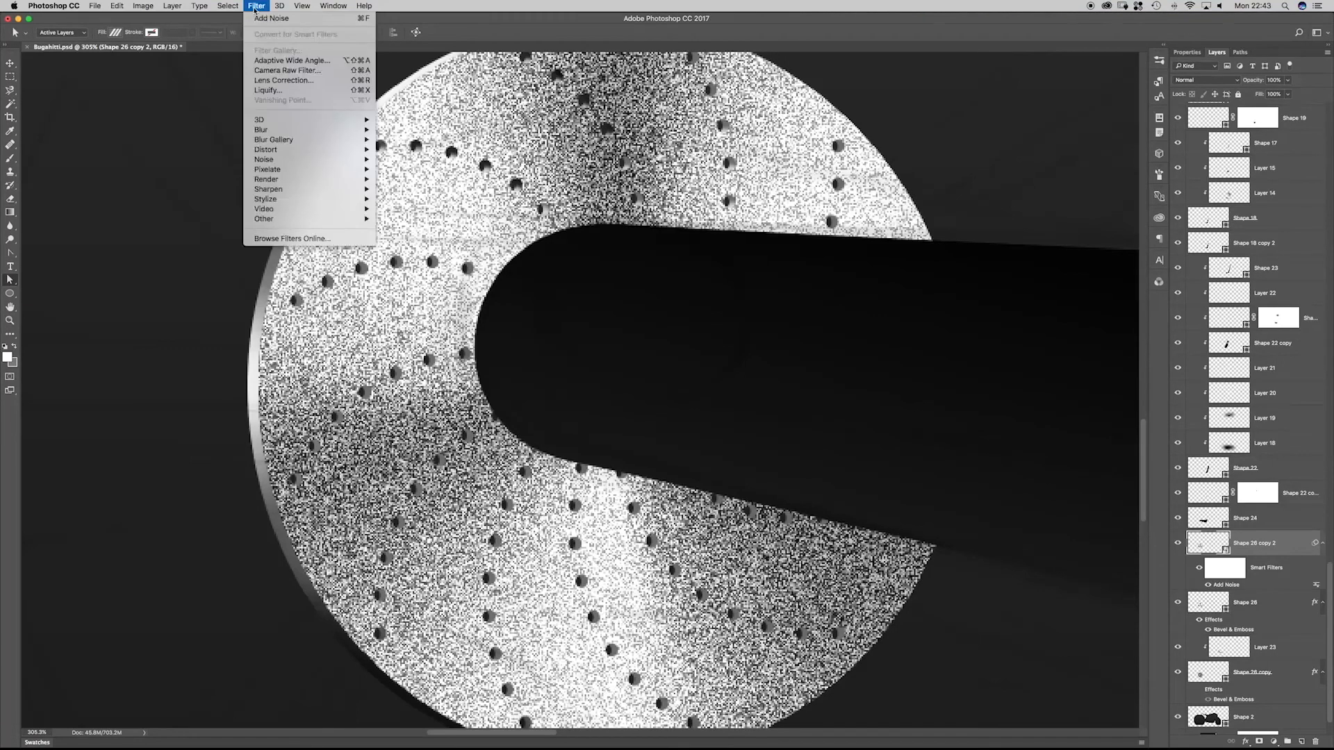
{"action": "mouse_move", "coordinate": [273, 153]}
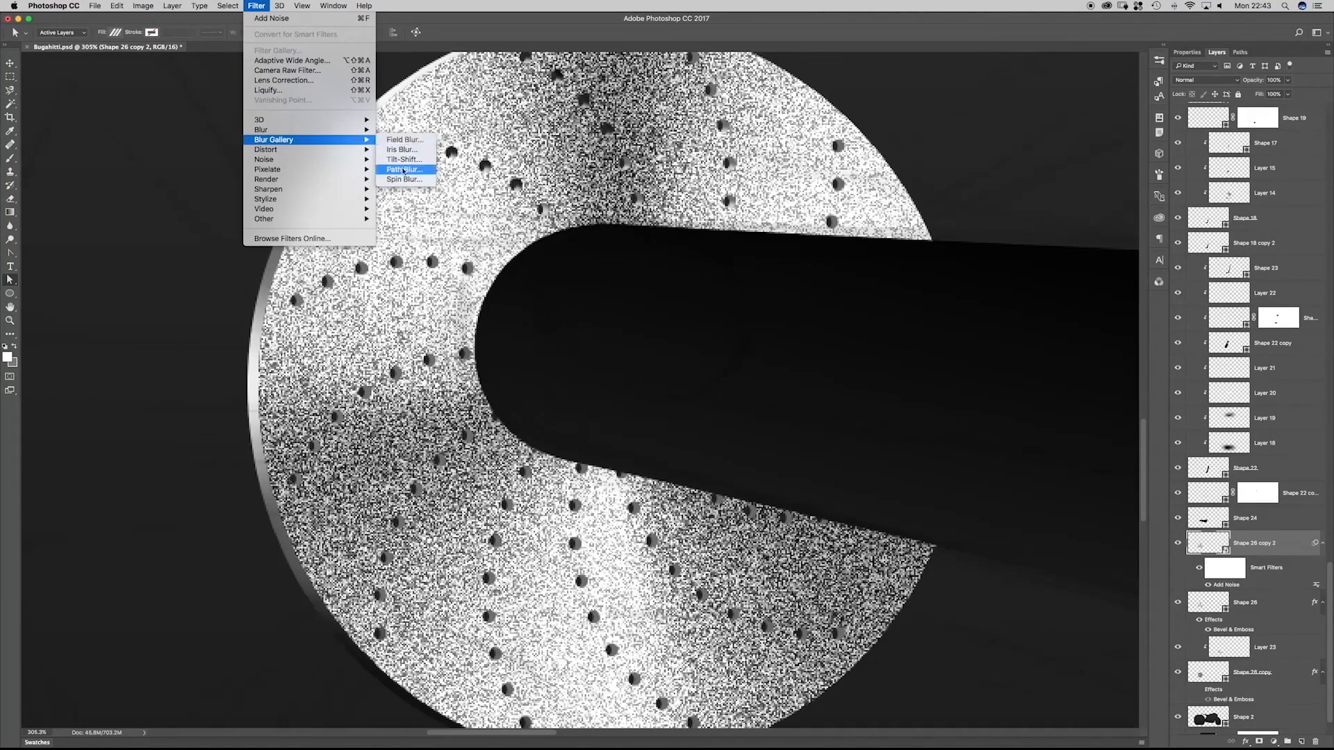
{"action": "left_click", "coordinate": [405, 180]}
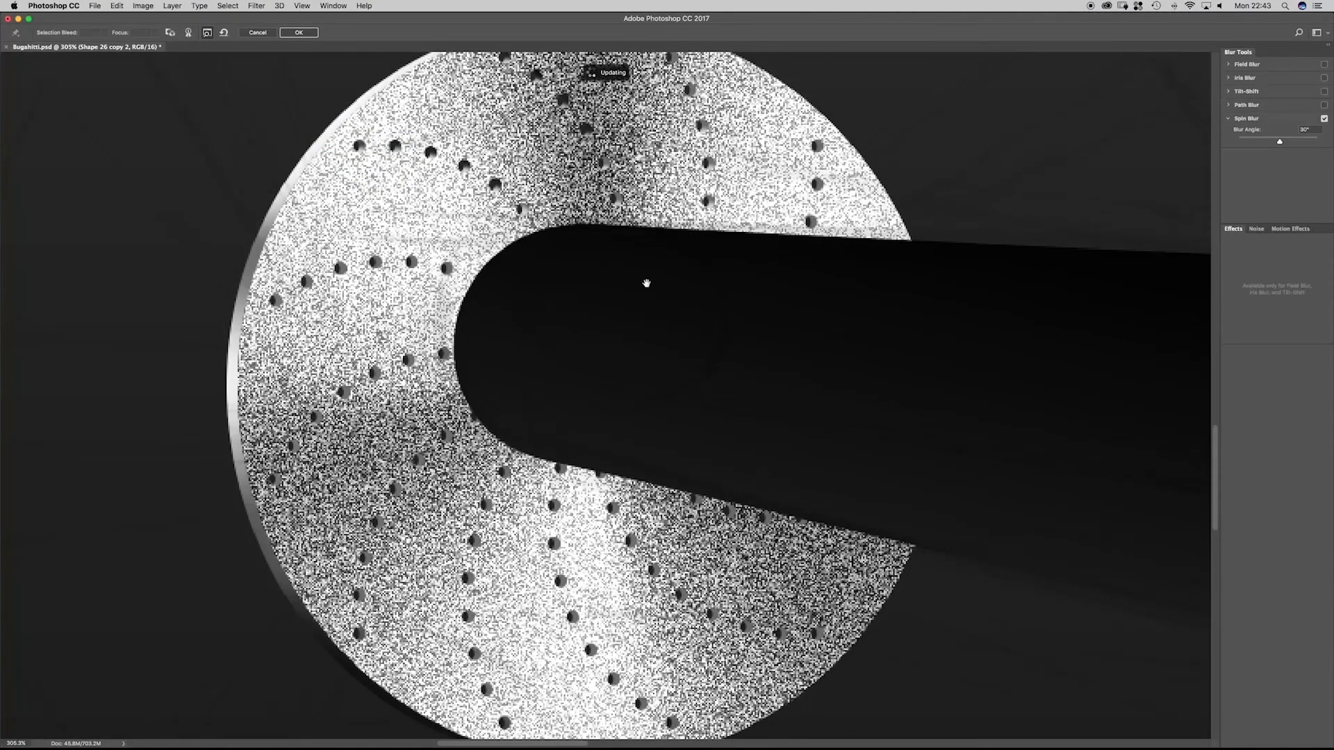
{"action": "scroll", "coordinate": [630, 288], "scroll_direction": "down", "scroll_amount": 5}
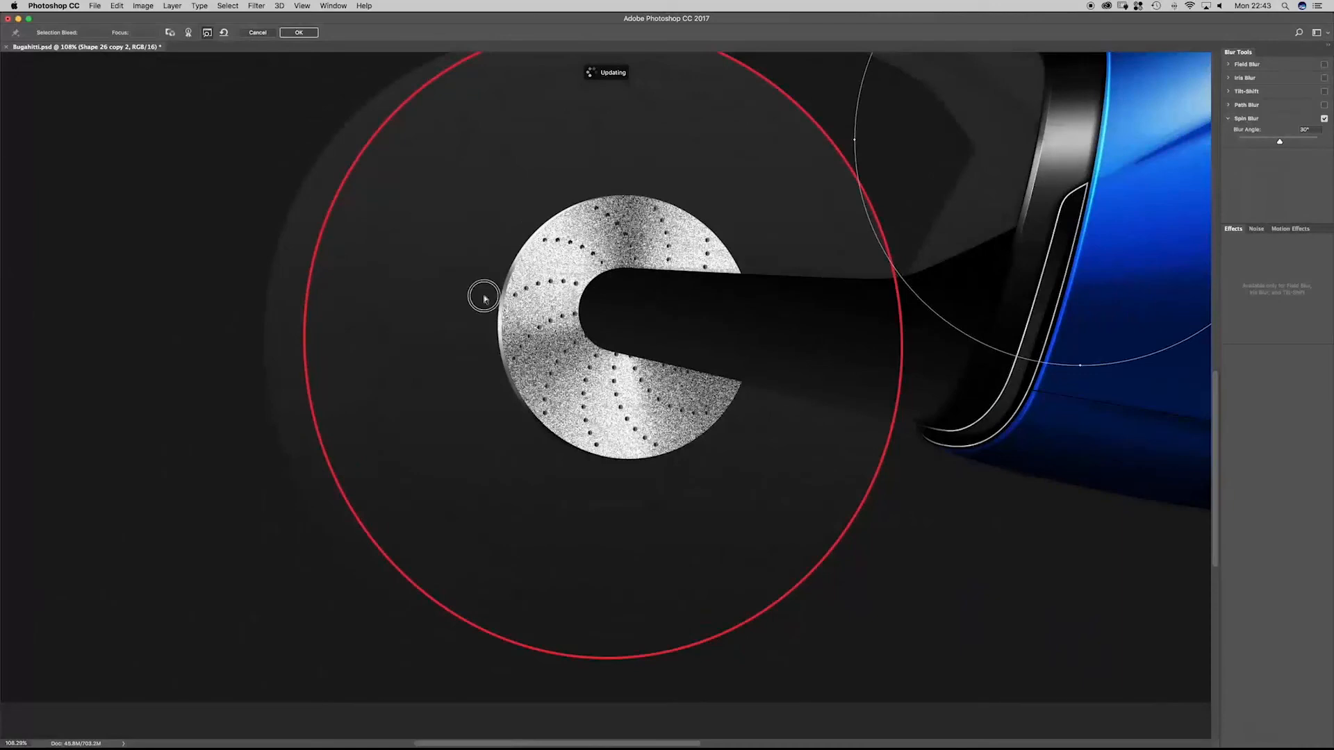
{"action": "scroll", "coordinate": [500, 285], "scroll_direction": "right", "scroll_amount": 5}
{"action": "scroll", "coordinate": [500, 285], "scroll_direction": "up", "scroll_amount": 3}
{"action": "left_click_drag", "start_coordinate": [890, 239], "coordinate": [318, 209]}
{"action": "left_click_drag", "start_coordinate": [324, 345], "coordinate": [432, 419]}
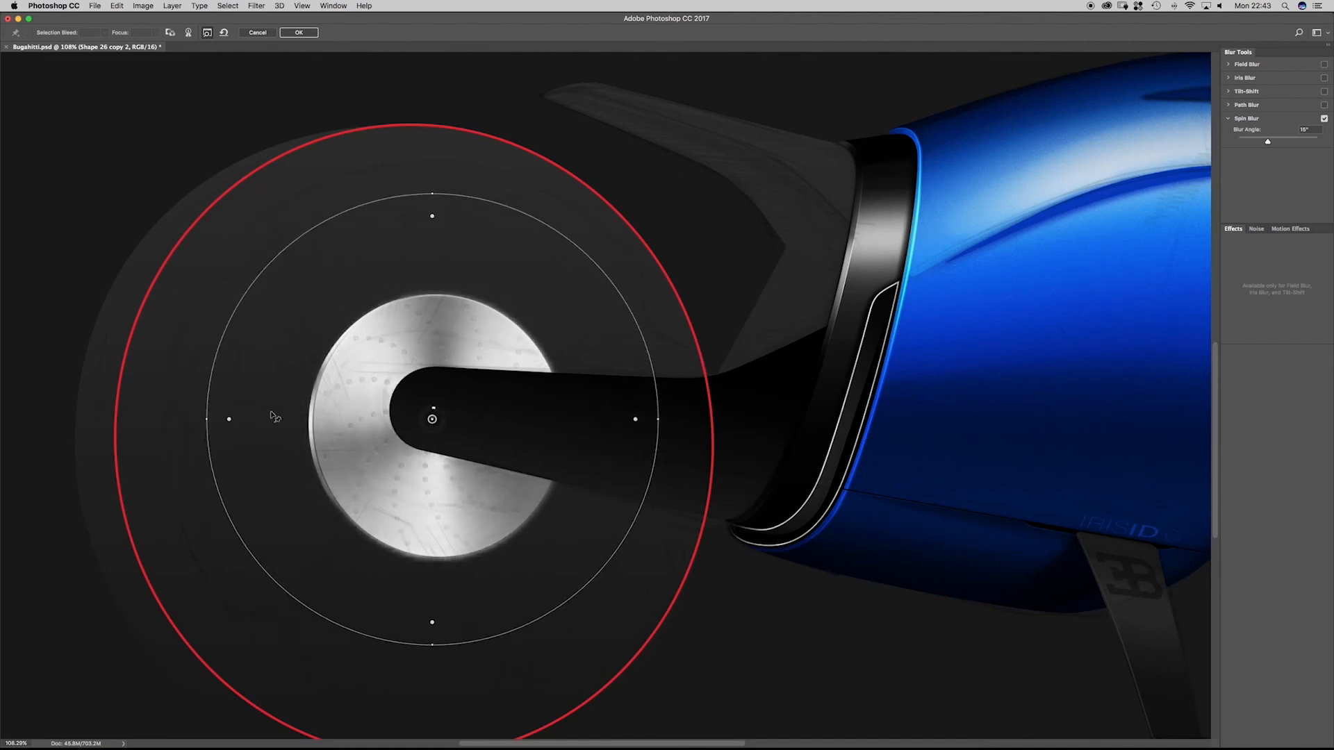
- Shrink the spin blur ellipse to fit just outside the disc's edge and fine-tune its centre and inner feather
{"action": "left_click_drag", "start_coordinate": [239, 420], "coordinate": [296, 421]}
{"action": "left_click_drag", "start_coordinate": [429, 192], "coordinate": [442, 280]}
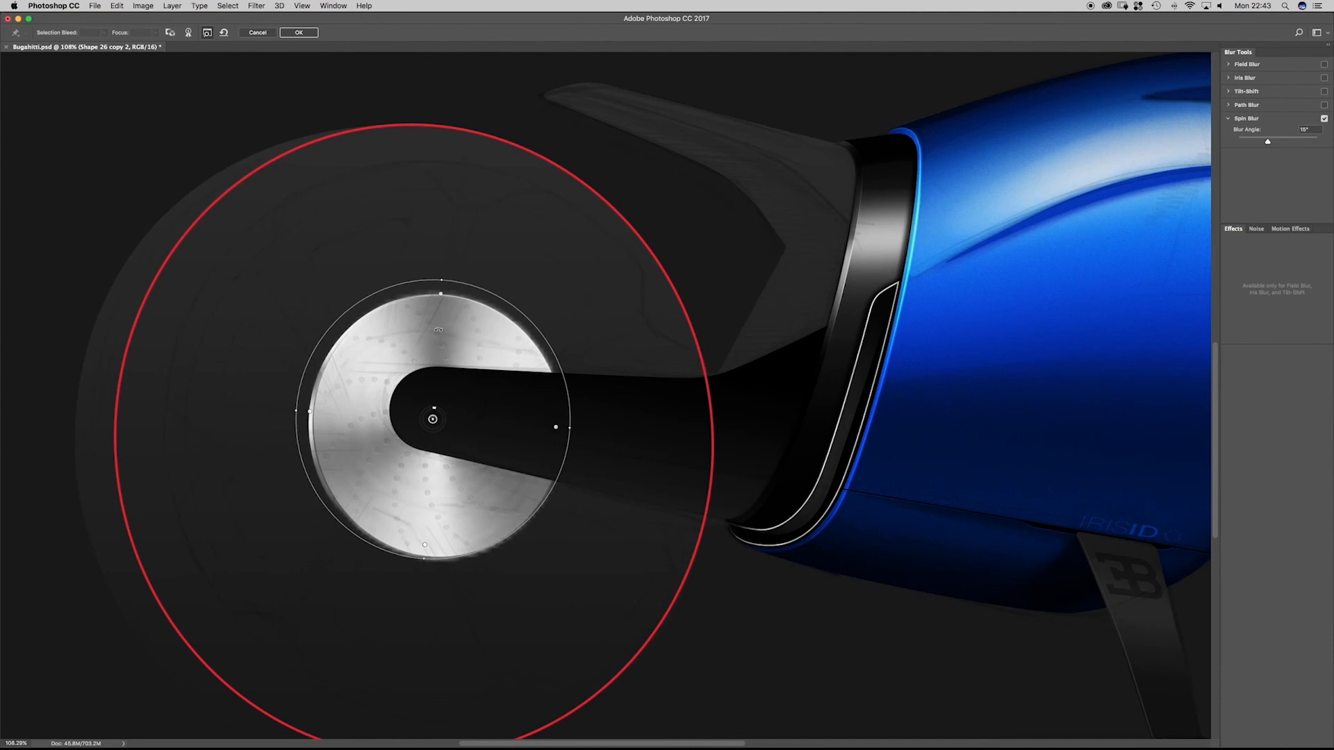
{"action": "left_click_drag", "start_coordinate": [432, 419], "coordinate": [439, 425]}
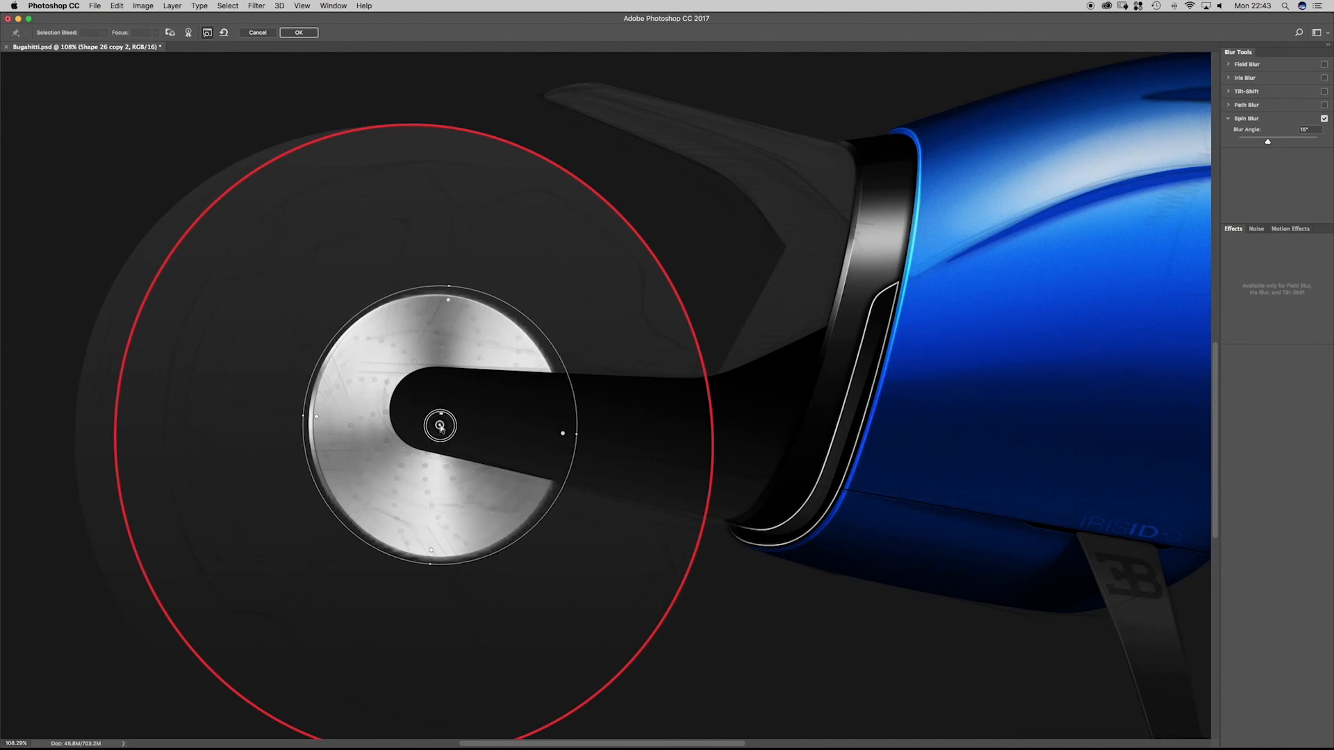
{"action": "left_click_drag", "start_coordinate": [303, 417], "coordinate": [290, 418]}
{"action": "left_click_drag", "start_coordinate": [444, 285], "coordinate": [444, 269]}
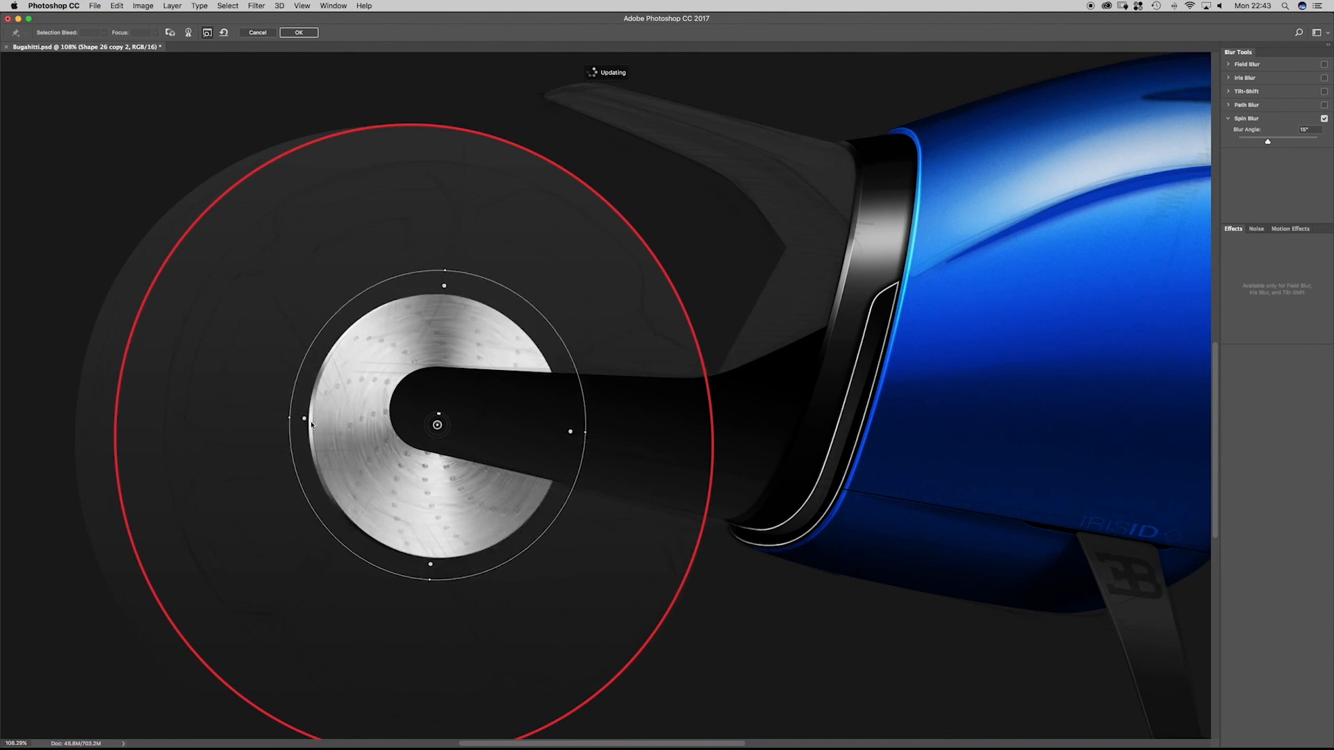
{"action": "left_click_drag", "start_coordinate": [306, 418], "coordinate": [311, 420]}
- Set the spin blur angle to about 25° for circular brushed streaks and apply the filter
{"action": "left_click_drag", "start_coordinate": [360, 444], "coordinate": [398, 420]}
{"action": "left_click_drag", "start_coordinate": [548, 366], "coordinate": [554, 369]}
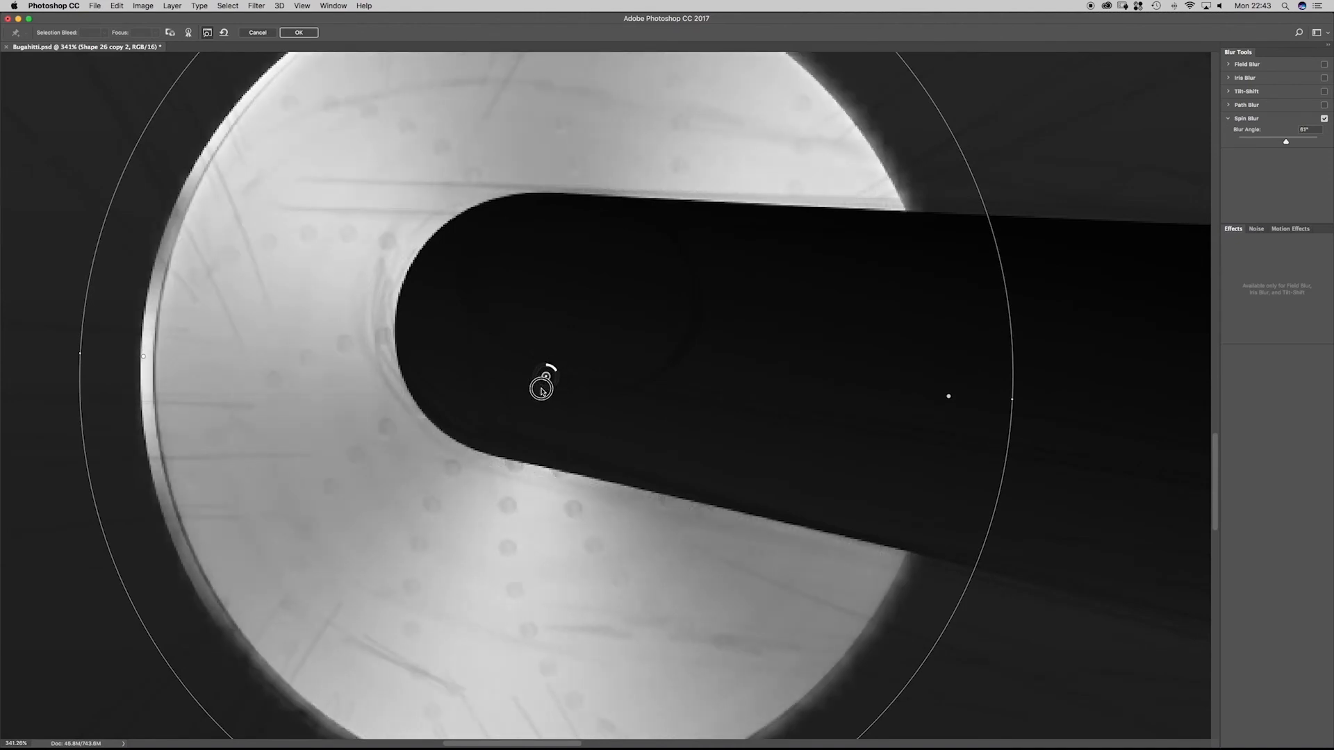
{"action": "left_click_drag", "start_coordinate": [551, 374], "coordinate": [553, 388]}
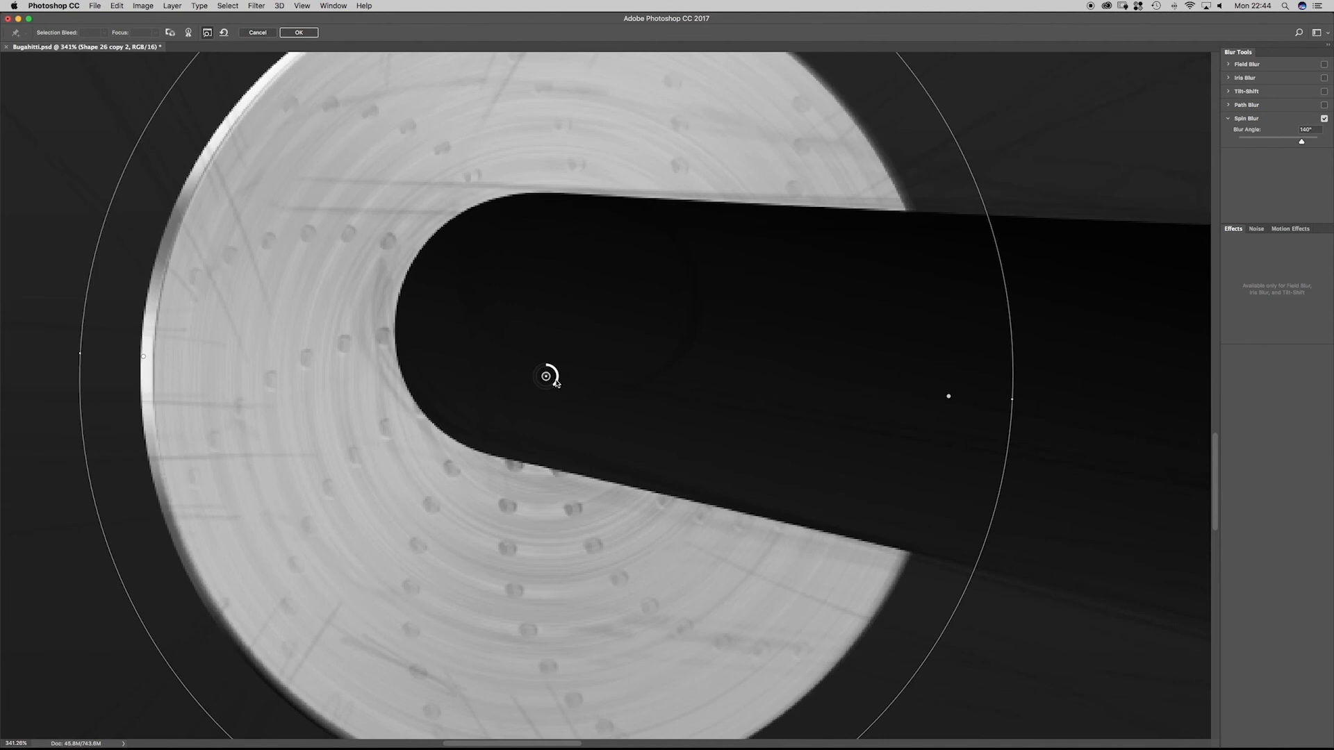
{"action": "left_click_drag", "start_coordinate": [550, 373], "coordinate": [552, 365]}
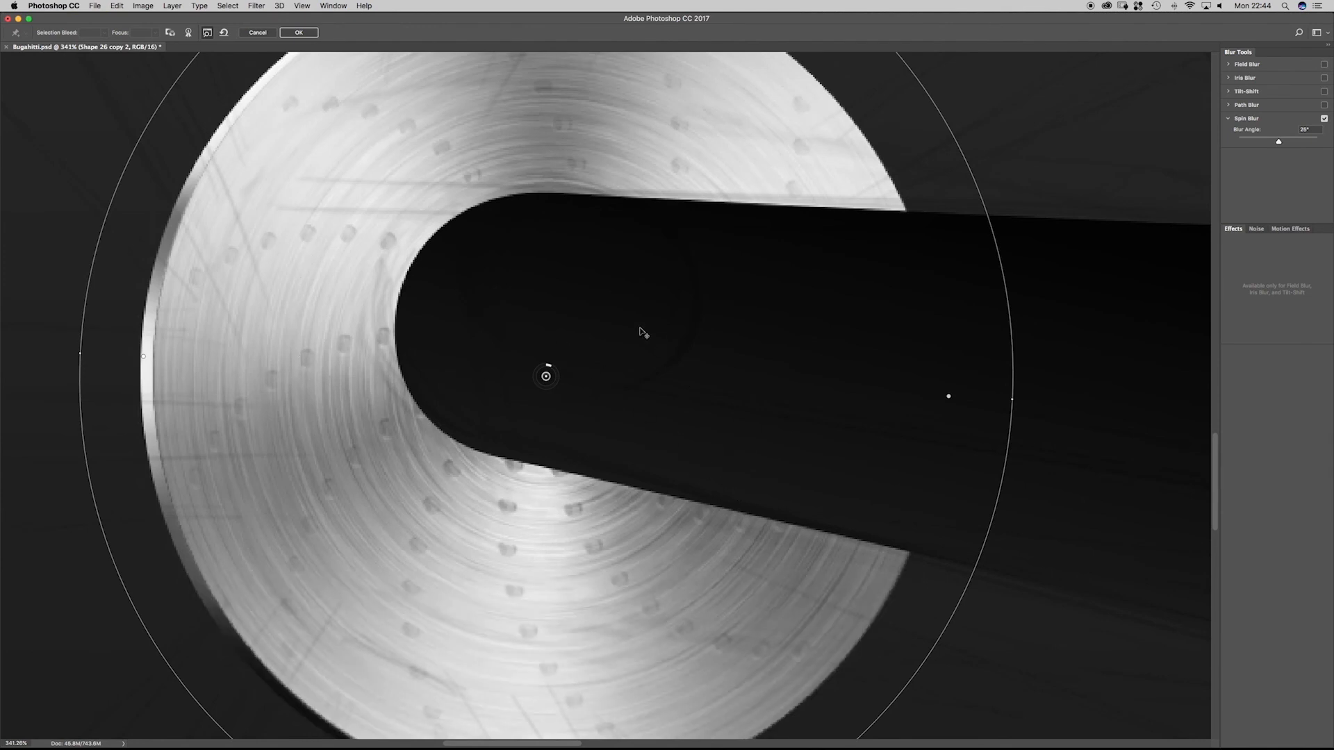
{"action": "left_click", "coordinate": [285, 35]}
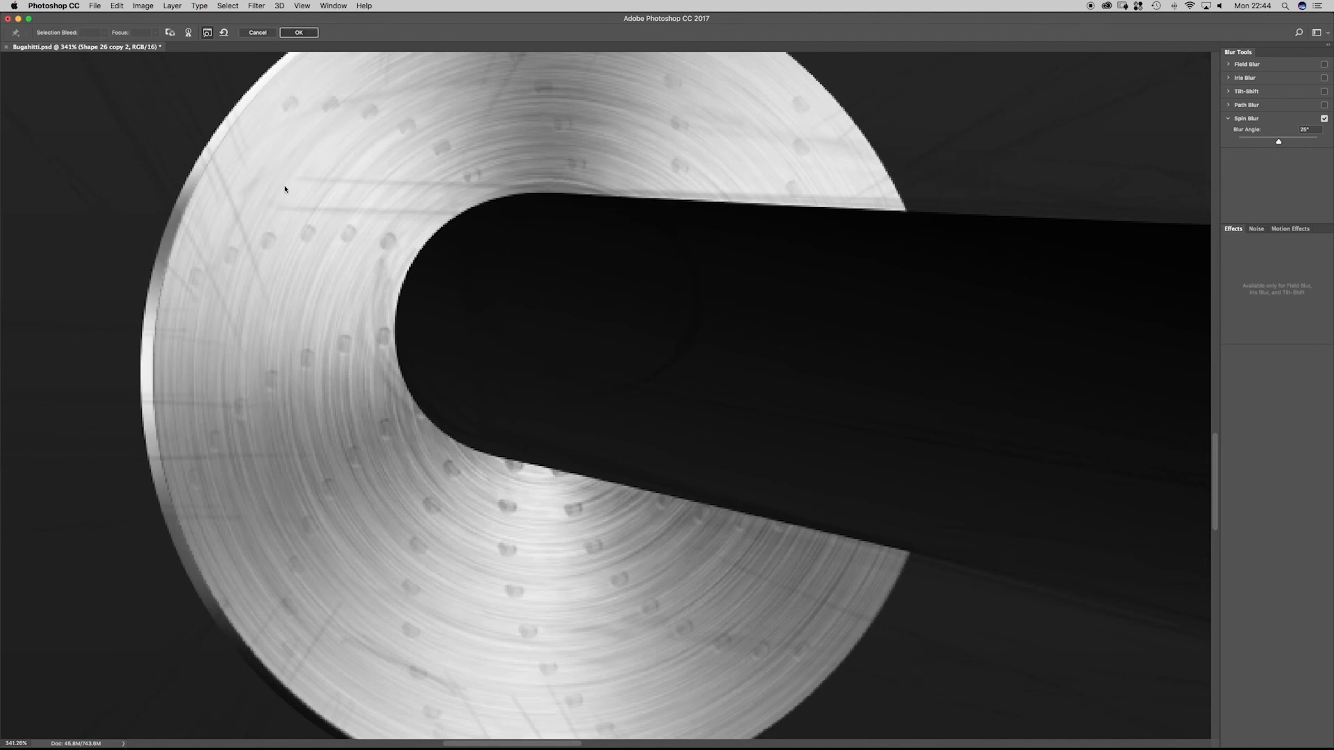
- Set the blending mode of the blurred Shape 26 copy 2 layer to Overlay
{"action": "left_click_drag", "start_coordinate": [658, 303], "coordinate": [621, 300]}
{"action": "left_click", "coordinate": [1190, 80]}
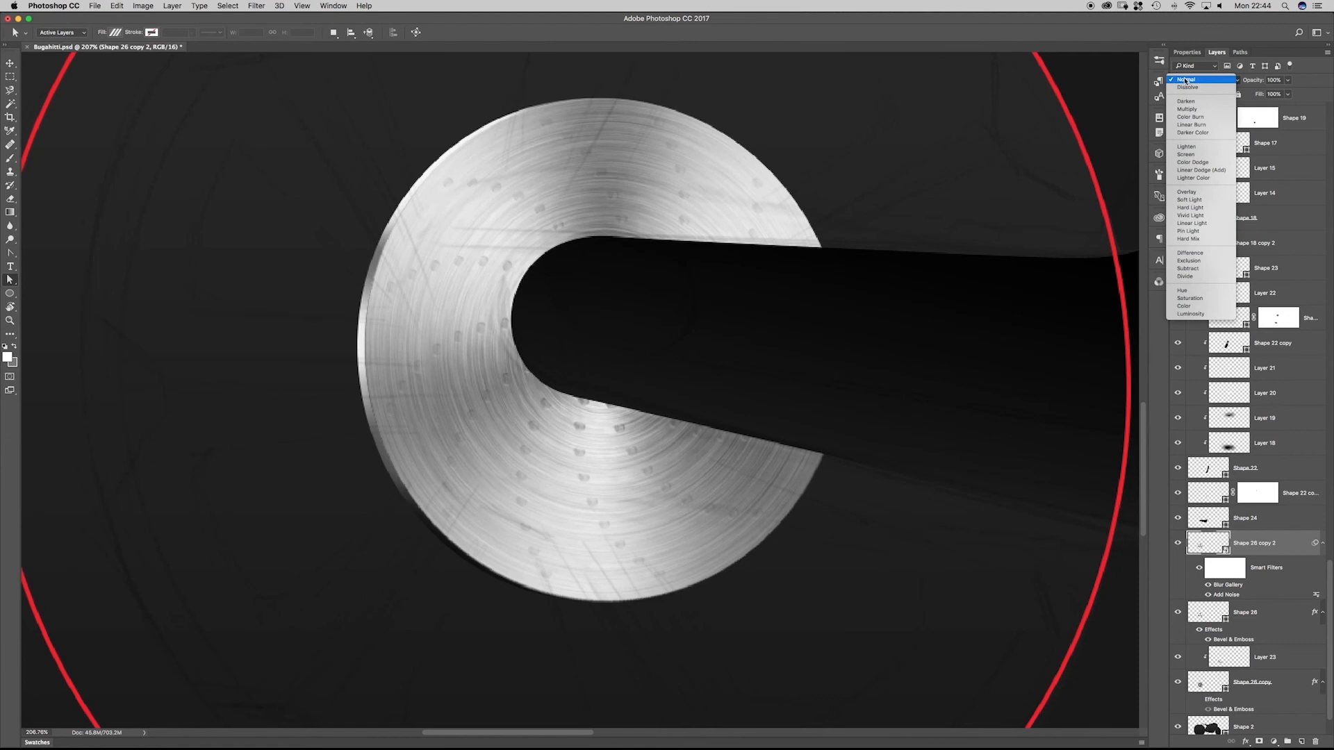
{"action": "left_click", "coordinate": [1185, 192]}
{"action": "mouse_move", "coordinate": [496, 354]}
{"action": "left_mouse_down"}
{"action": "mouse_move", "coordinate": [511, 375]}
{"action": "mouse_move", "coordinate": [484, 329]}
{"action": "left_mouse_up"}
{"action": "left_click_drag", "start_coordinate": [520, 201], "coordinate": [497, 361]}
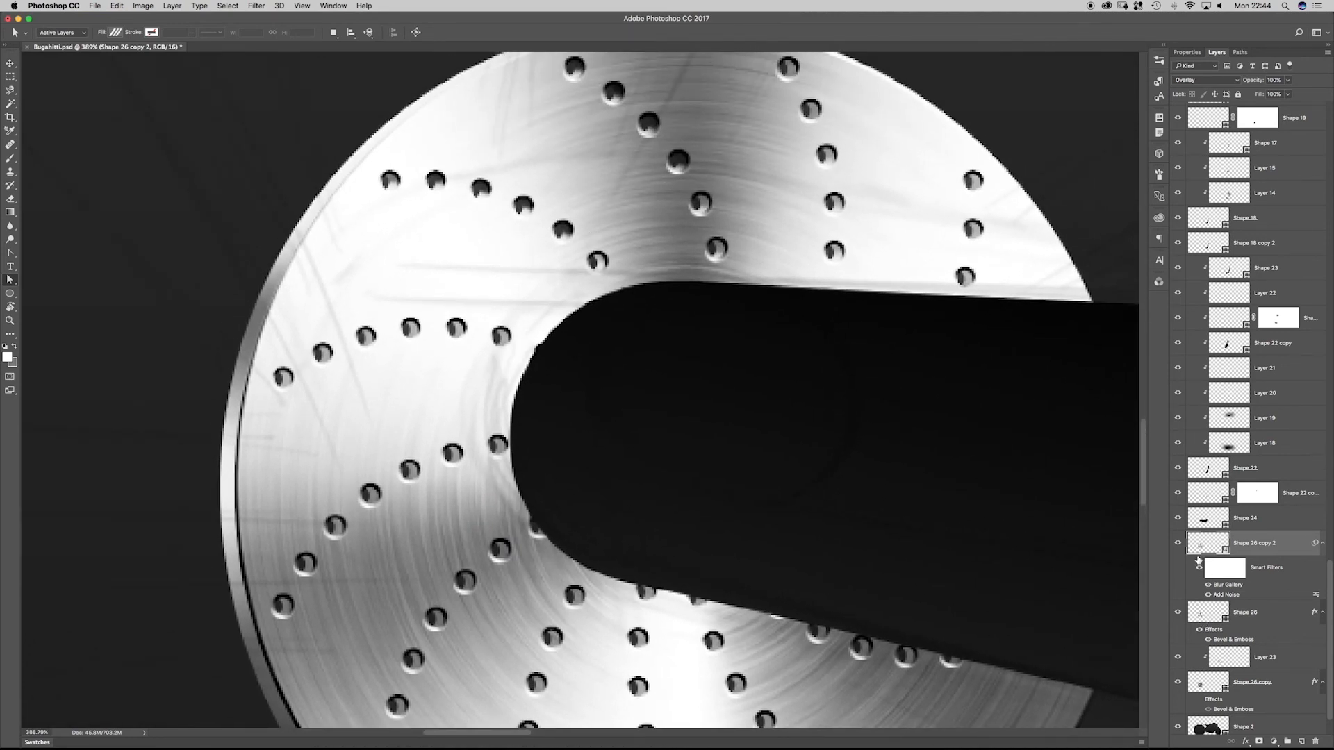
- Compare the disc with Shape 26 copy 2 and with Shape 26 hidden and shown, including at overview scale
{"action": "left_click", "coordinate": [1177, 543]}
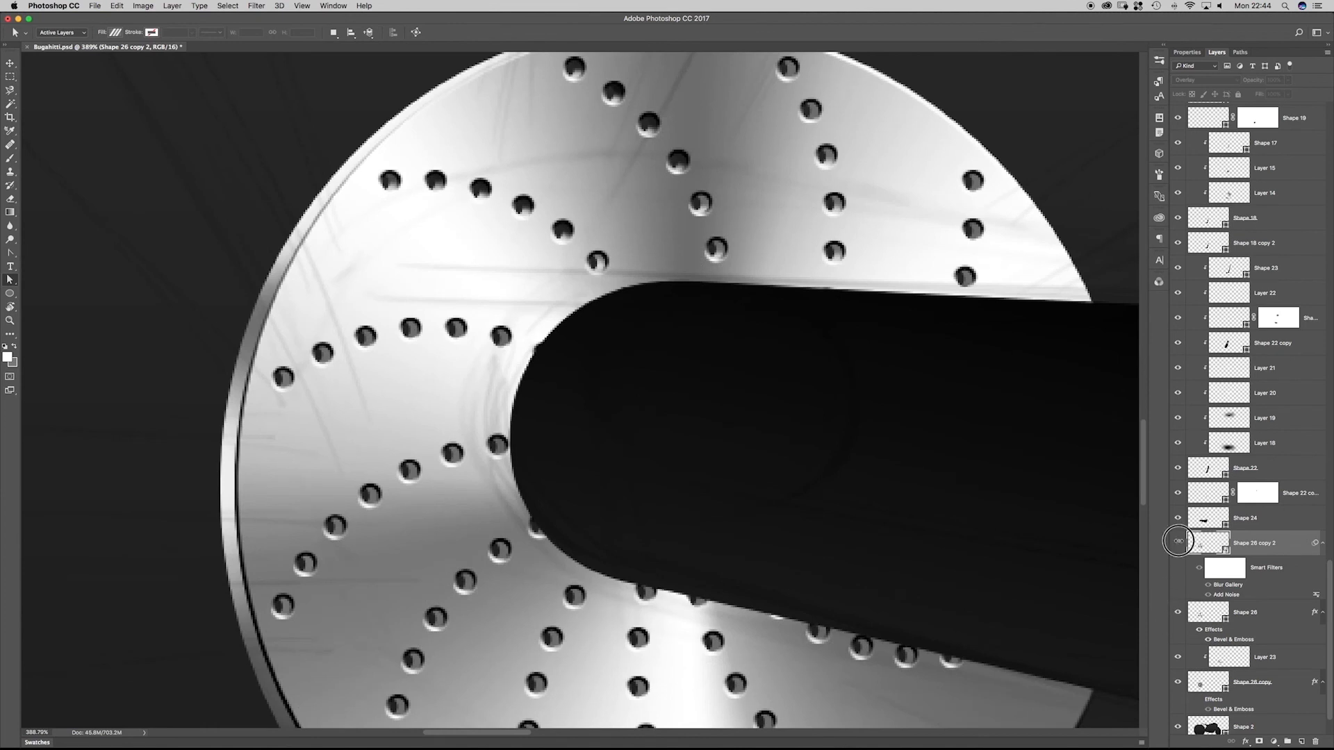
{"action": "left_click", "coordinate": [1177, 543]}
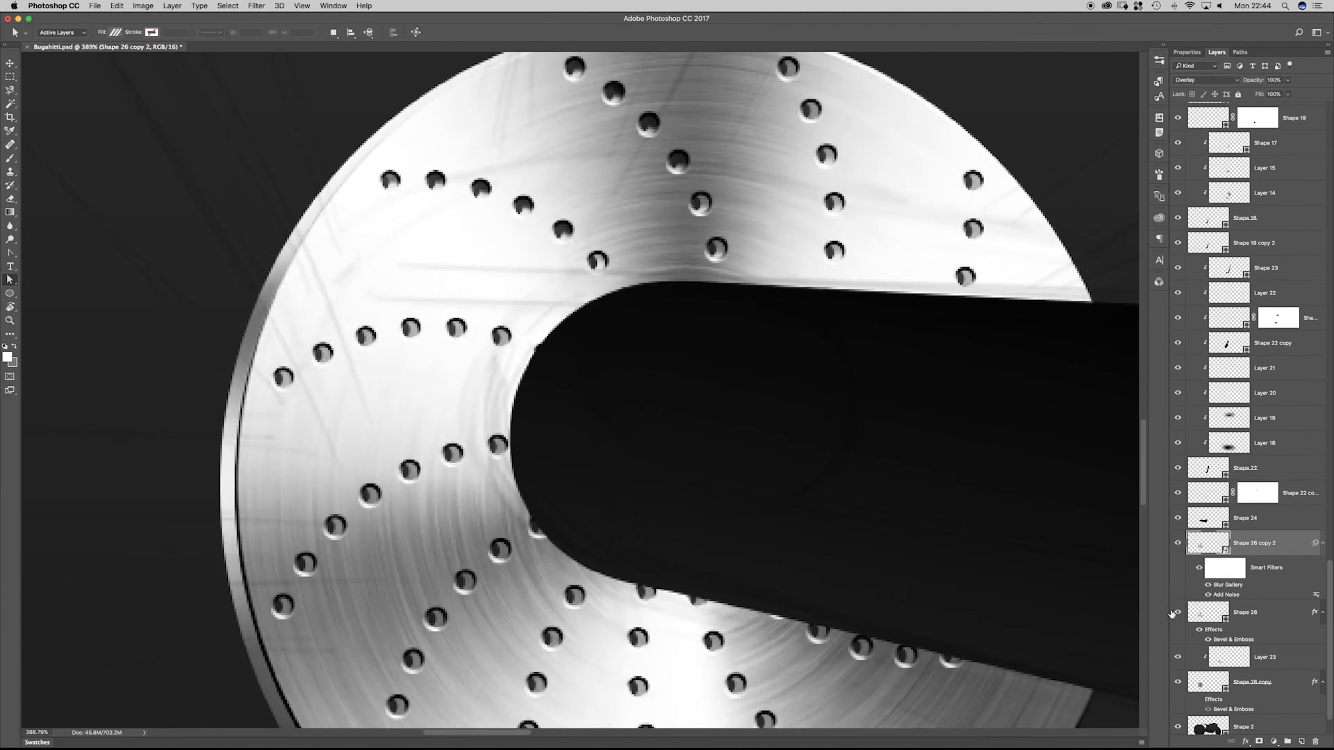
{"action": "left_click", "coordinate": [1177, 612]}
{"action": "left_click", "coordinate": [1177, 612]}
{"action": "left_click", "coordinate": [1177, 613]}
{"action": "left_click", "coordinate": [1177, 613]}
{"action": "left_click", "coordinate": [1177, 613]}
{"action": "left_click", "coordinate": [1177, 613]}
{"action": "left_click_drag", "start_coordinate": [683, 205], "coordinate": [641, 203]}
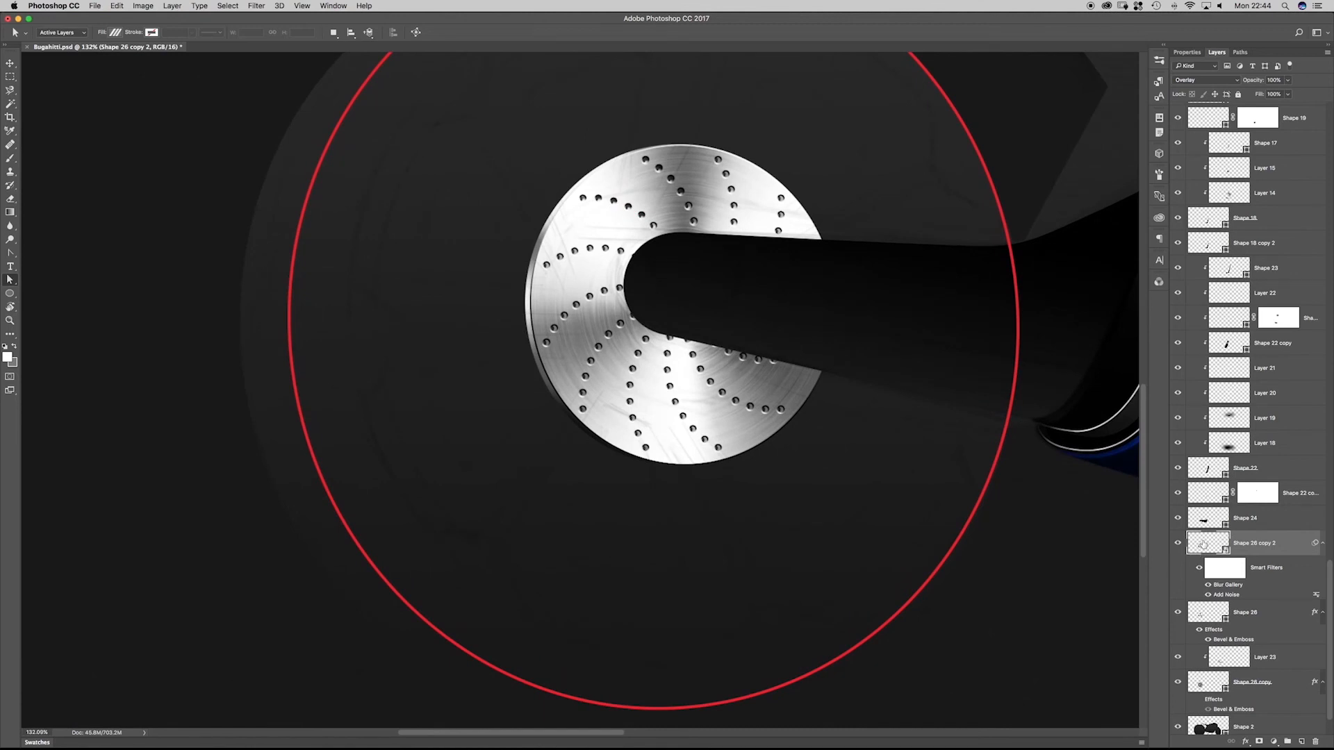
- Open the contents of smart object Shape 26 copy 2 and change its angle gradient fill to the pink-to-crimson preset
{"action": "double_click", "coordinate": [1205, 543]}
{"action": "left_click_drag", "start_coordinate": [550, 345], "coordinate": [601, 367]}
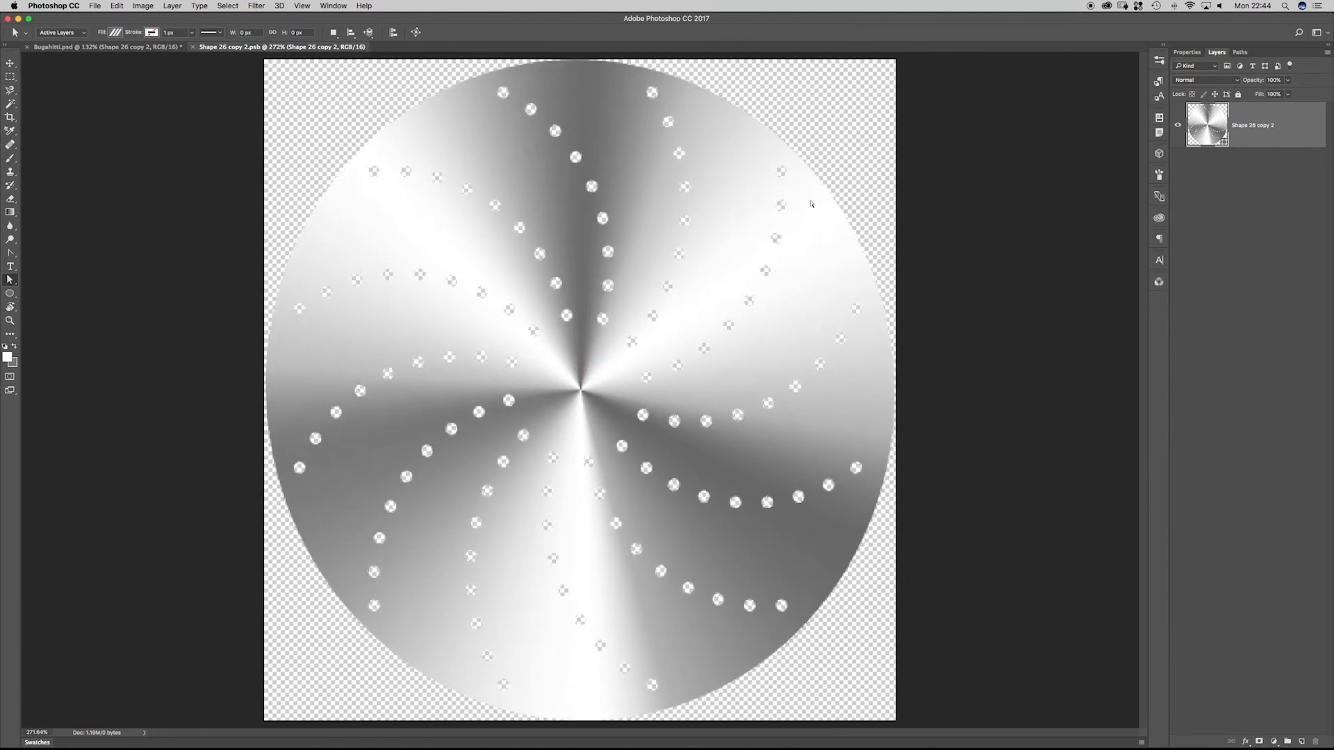
{"action": "double_click", "coordinate": [1206, 125]}
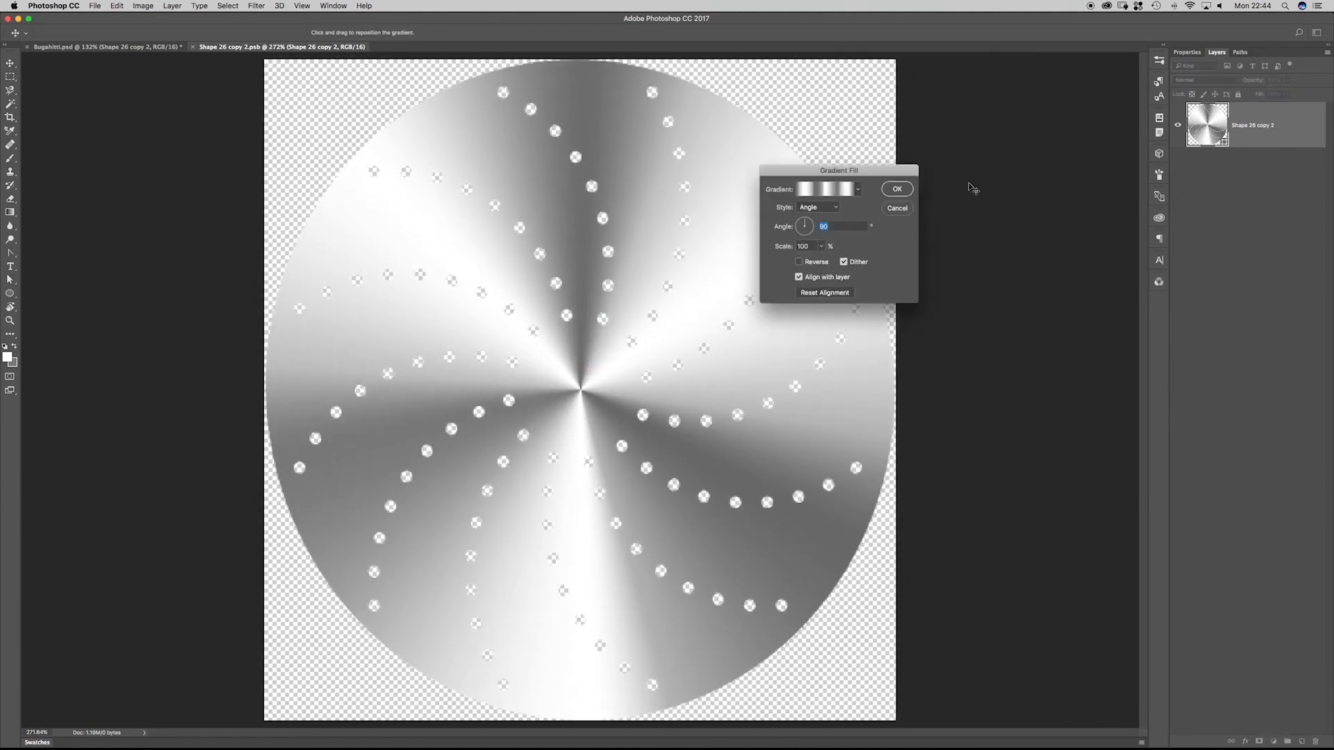
{"action": "left_click", "coordinate": [828, 189]}
{"action": "left_click", "coordinate": [951, 137]}
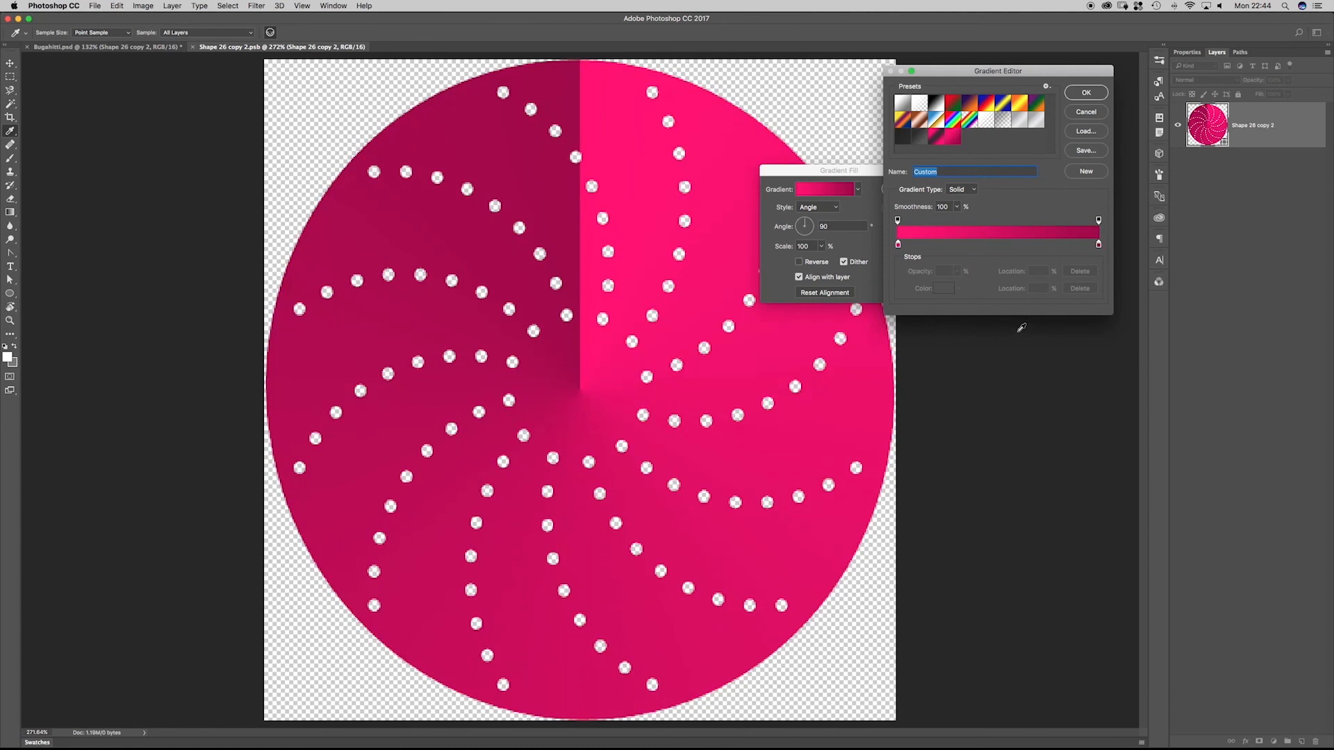
{"action": "key", "text": "Return"}
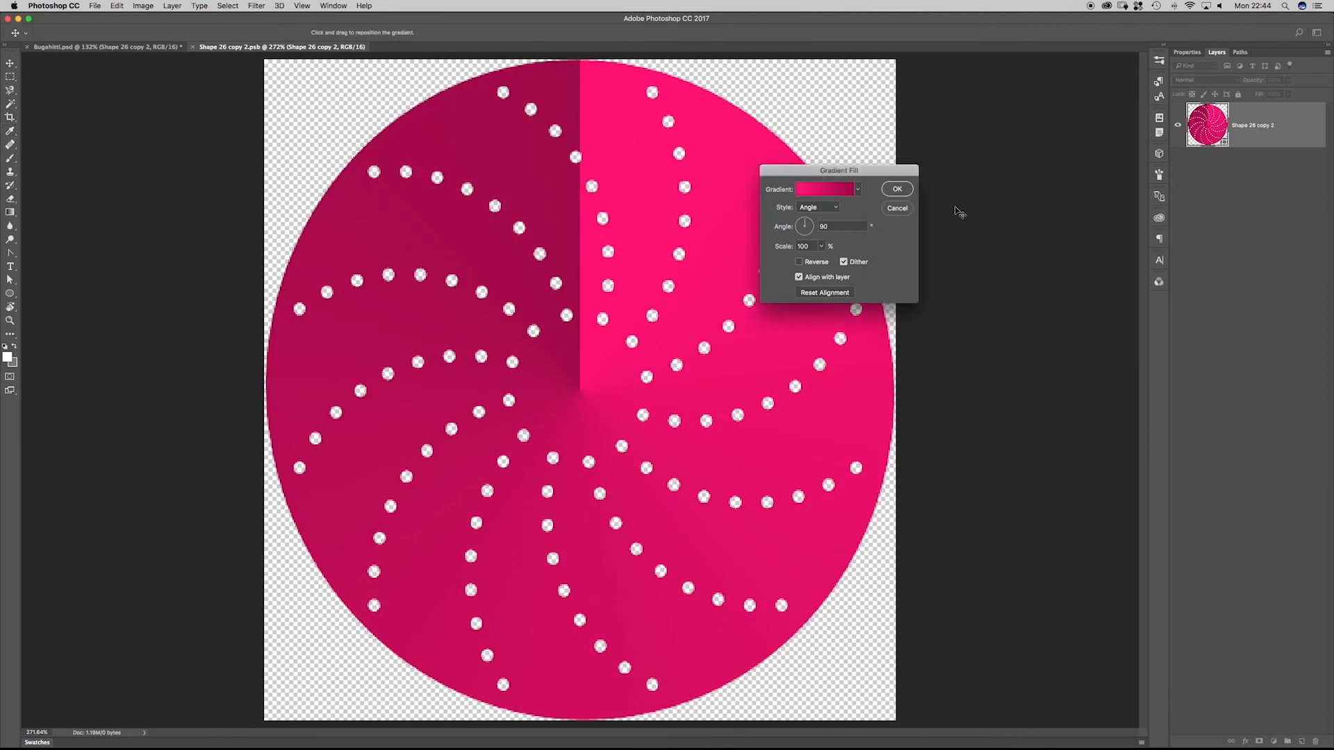
{"action": "left_click", "coordinate": [896, 189]}
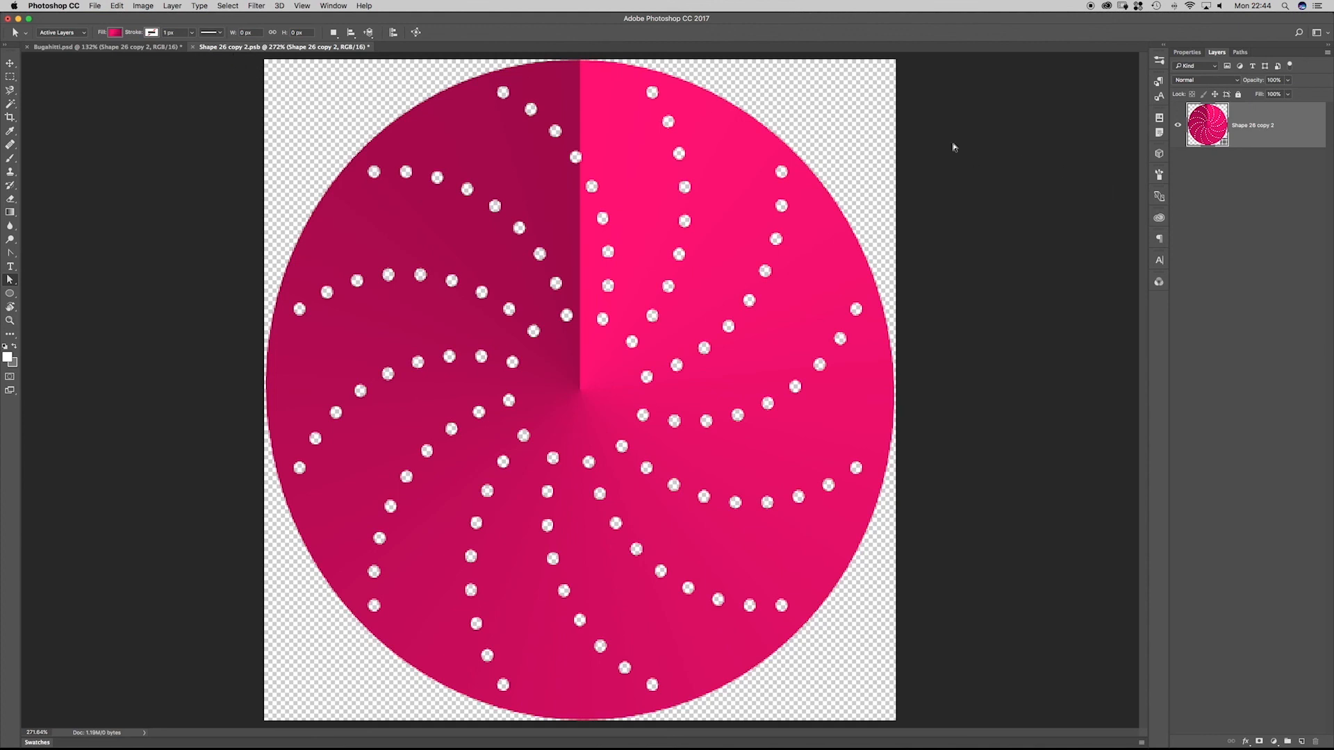
- Save the recoloured smart object contents and return to the main document to inspect the disc
{"action": "key", "text": "super+s"}
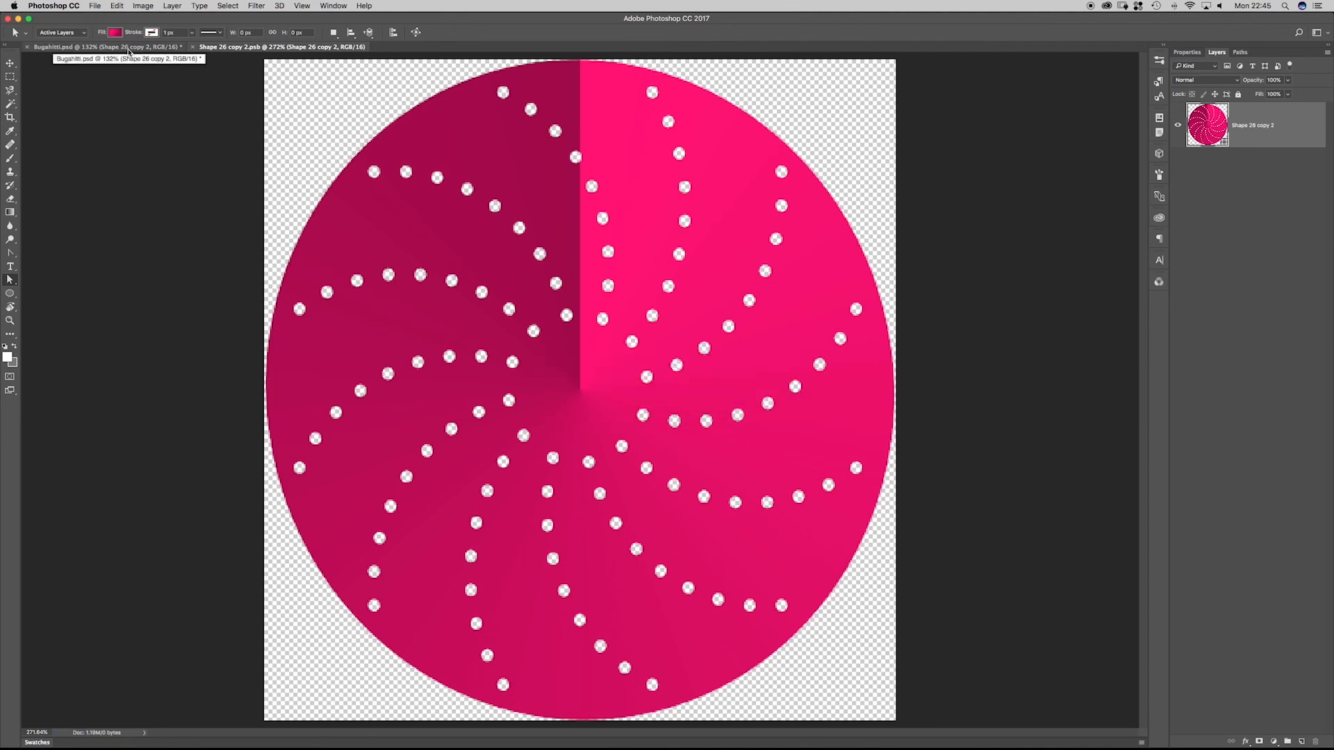
{"action": "key", "text": "ctrl+Tab"}
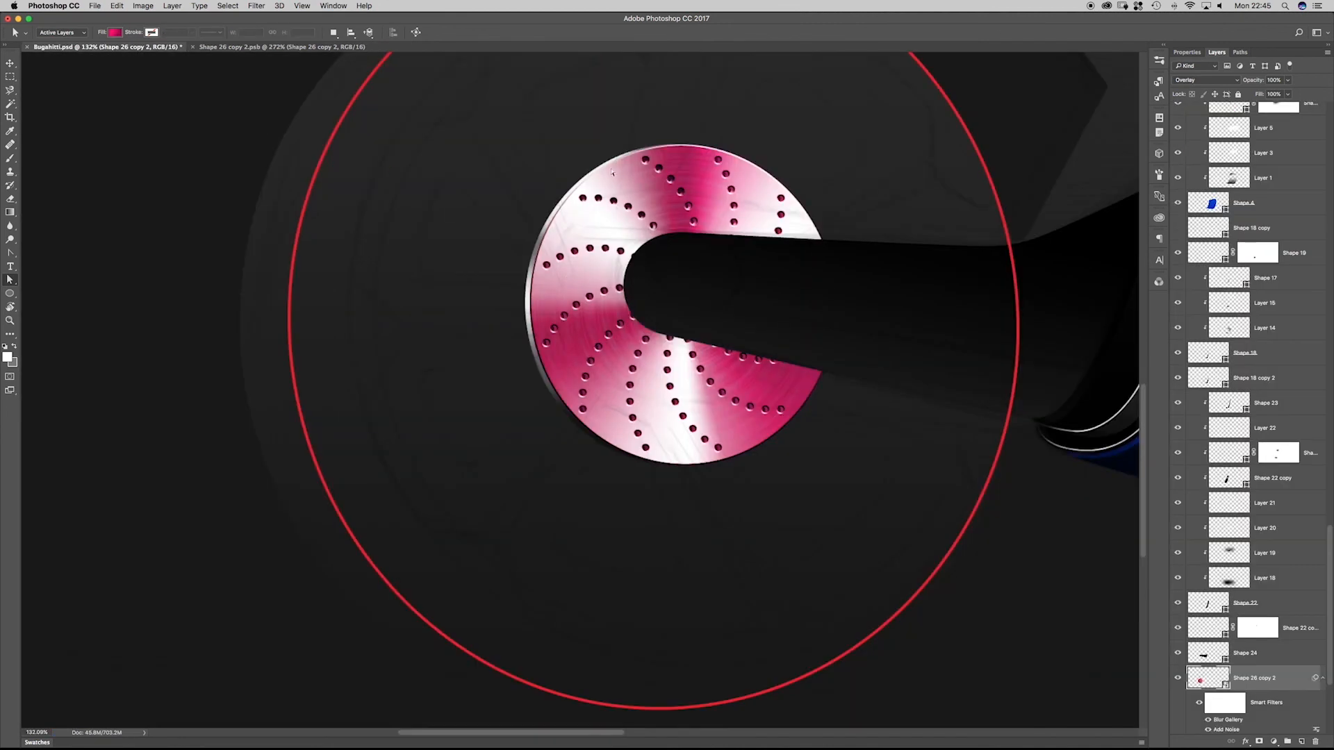
{"action": "left_click_drag", "start_coordinate": [670, 240], "coordinate": [710, 239]}
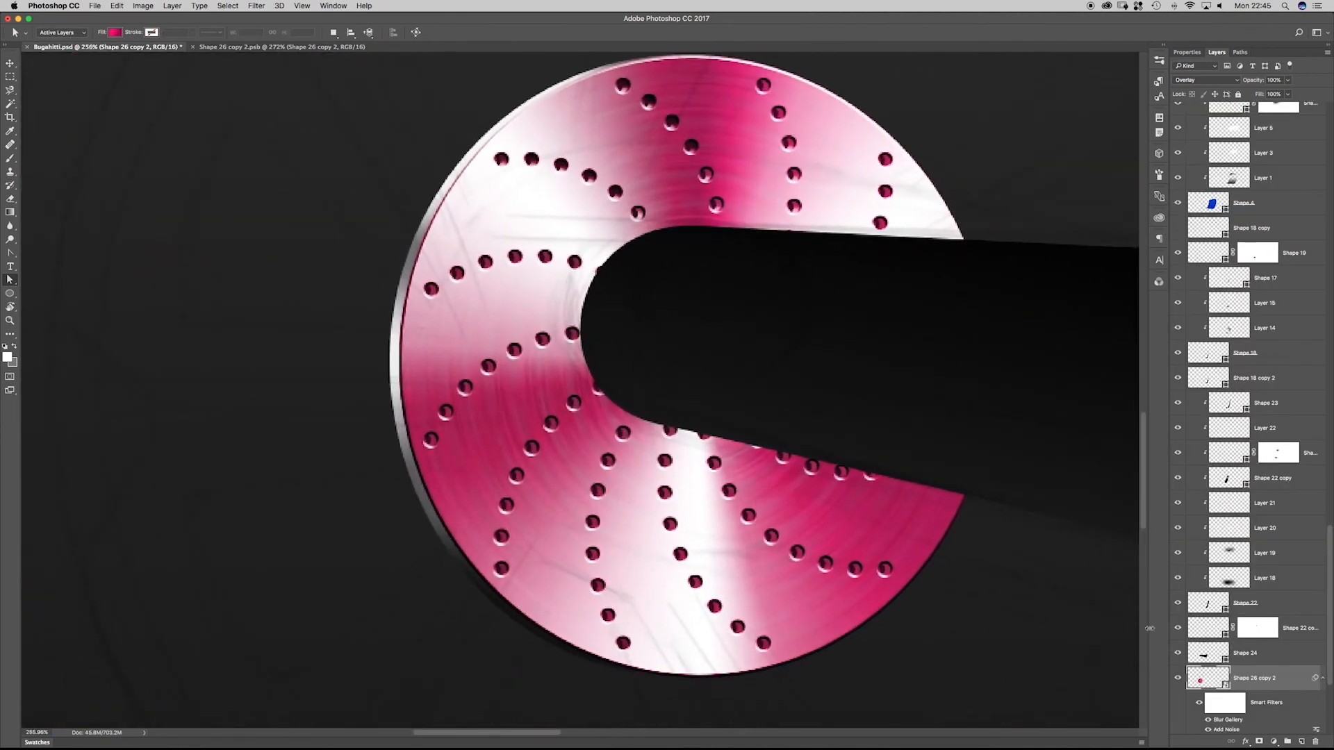
- Paste the copied metallic gradient shape attributes onto Shape 26 copy 2 inside its smart object, save the contents and close them
{"action": "scroll", "coordinate": [1243, 583], "scroll_direction": "down", "scroll_amount": 5}
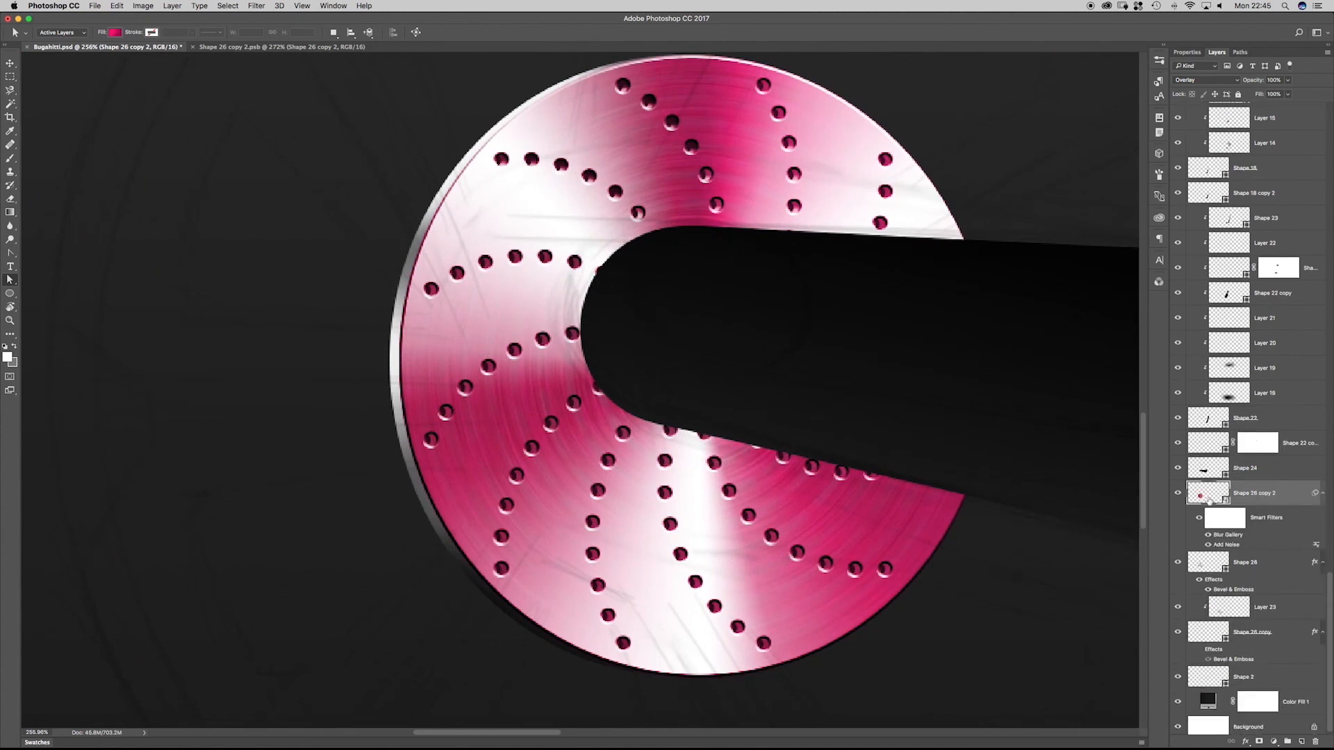
{"action": "left_click", "coordinate": [279, 47]}
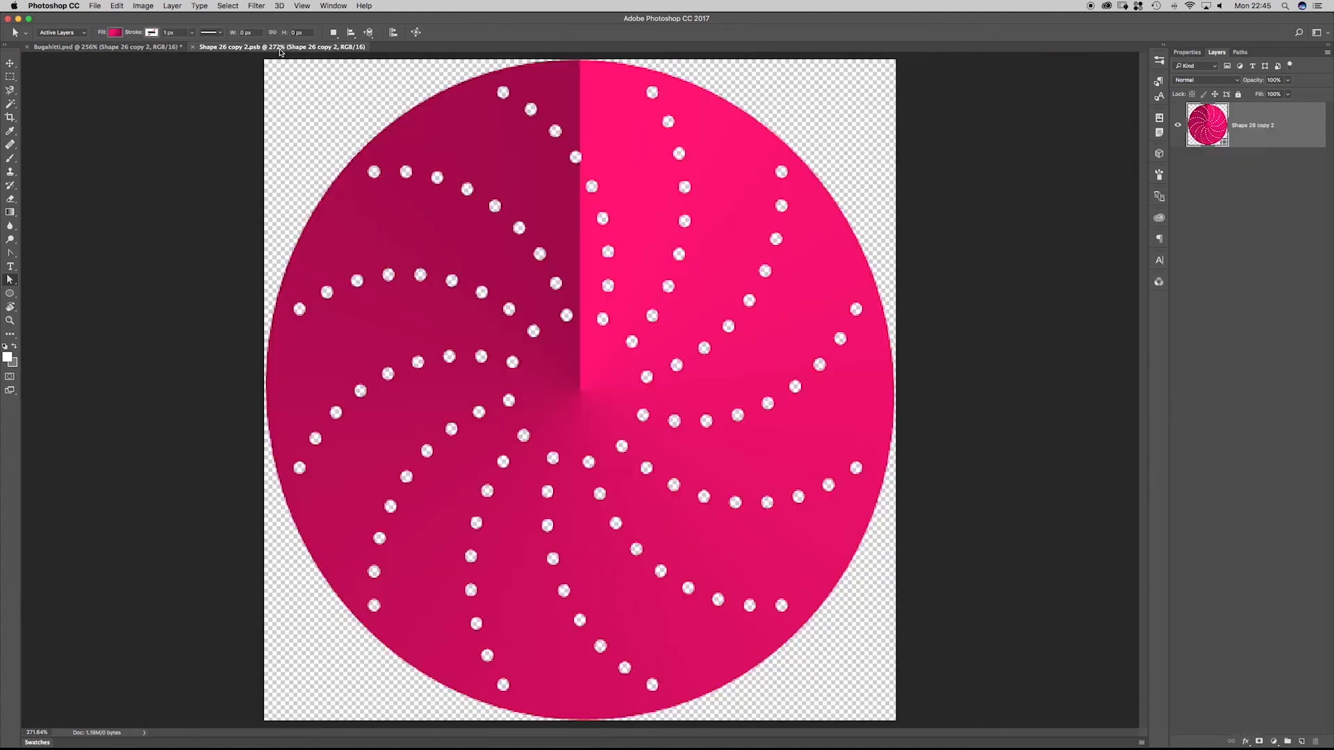
{"action": "right_click", "coordinate": [1262, 142]}
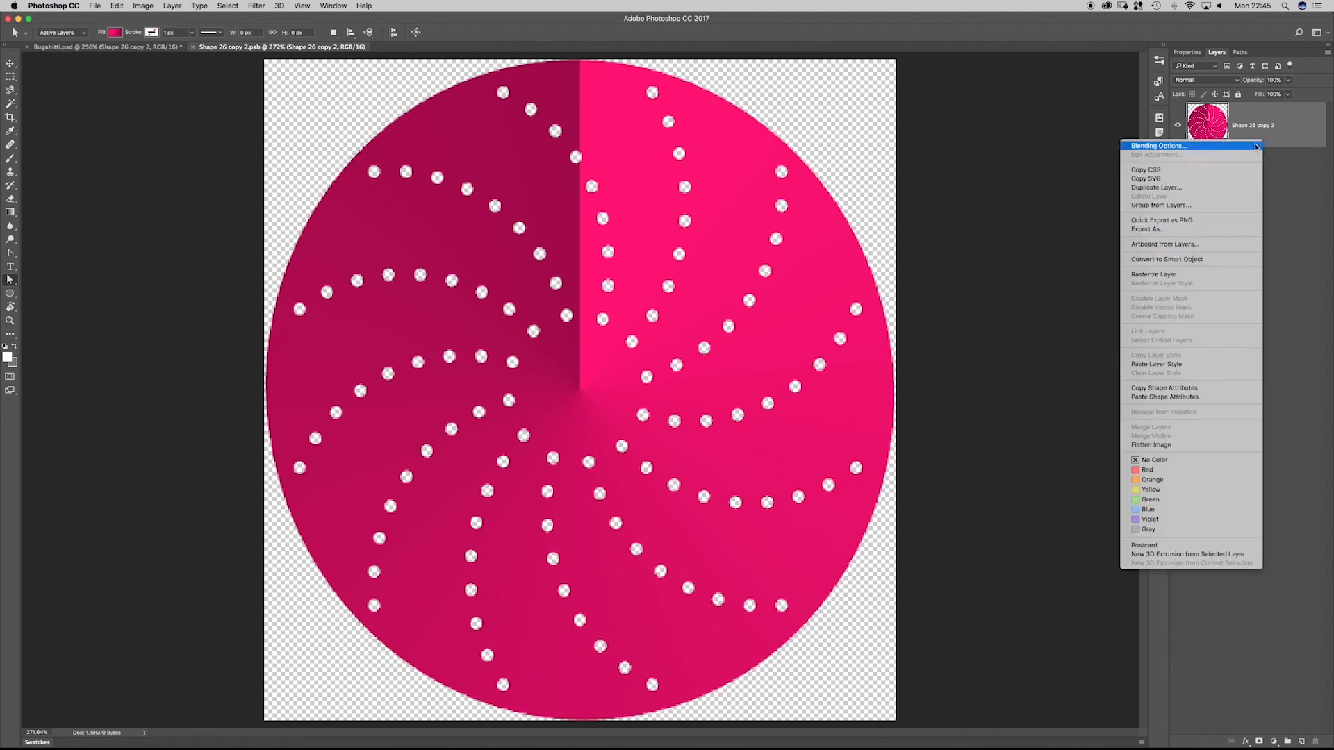
{"action": "left_click", "coordinate": [1166, 397]}
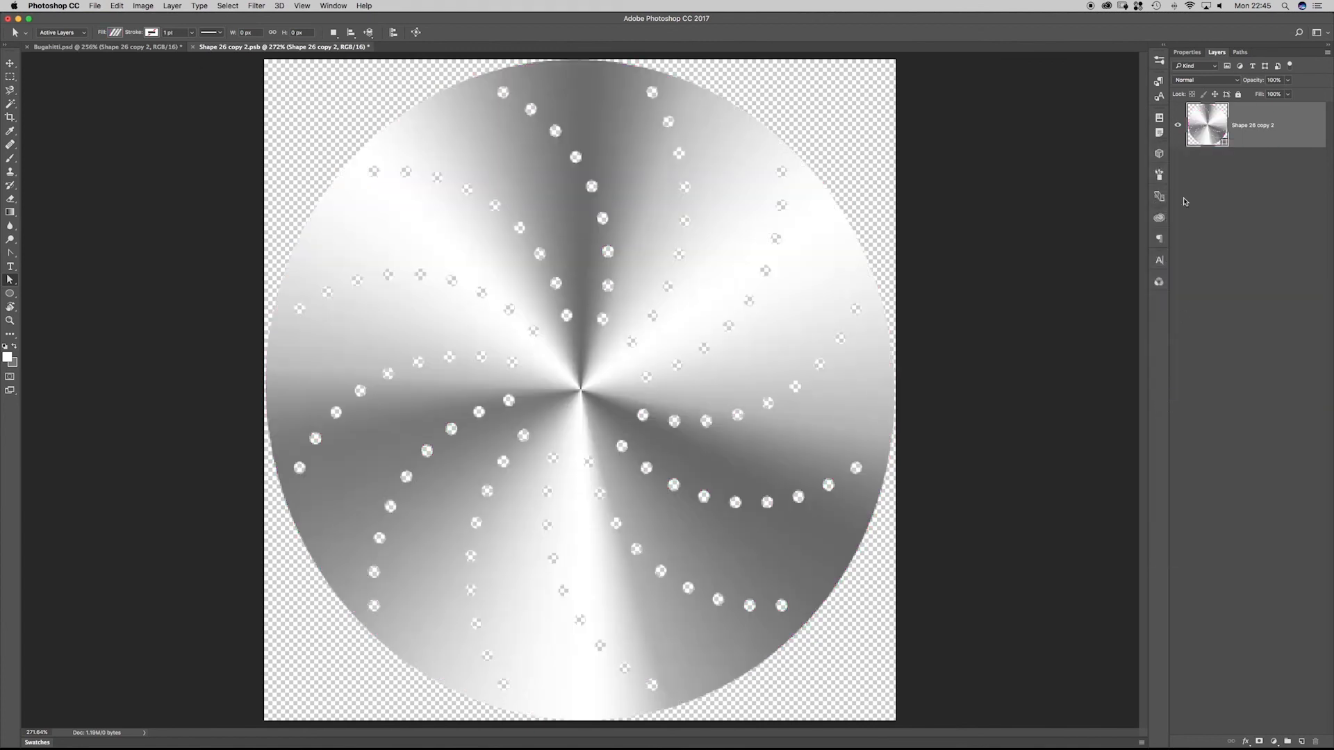
{"action": "right_click", "coordinate": [1274, 134]}
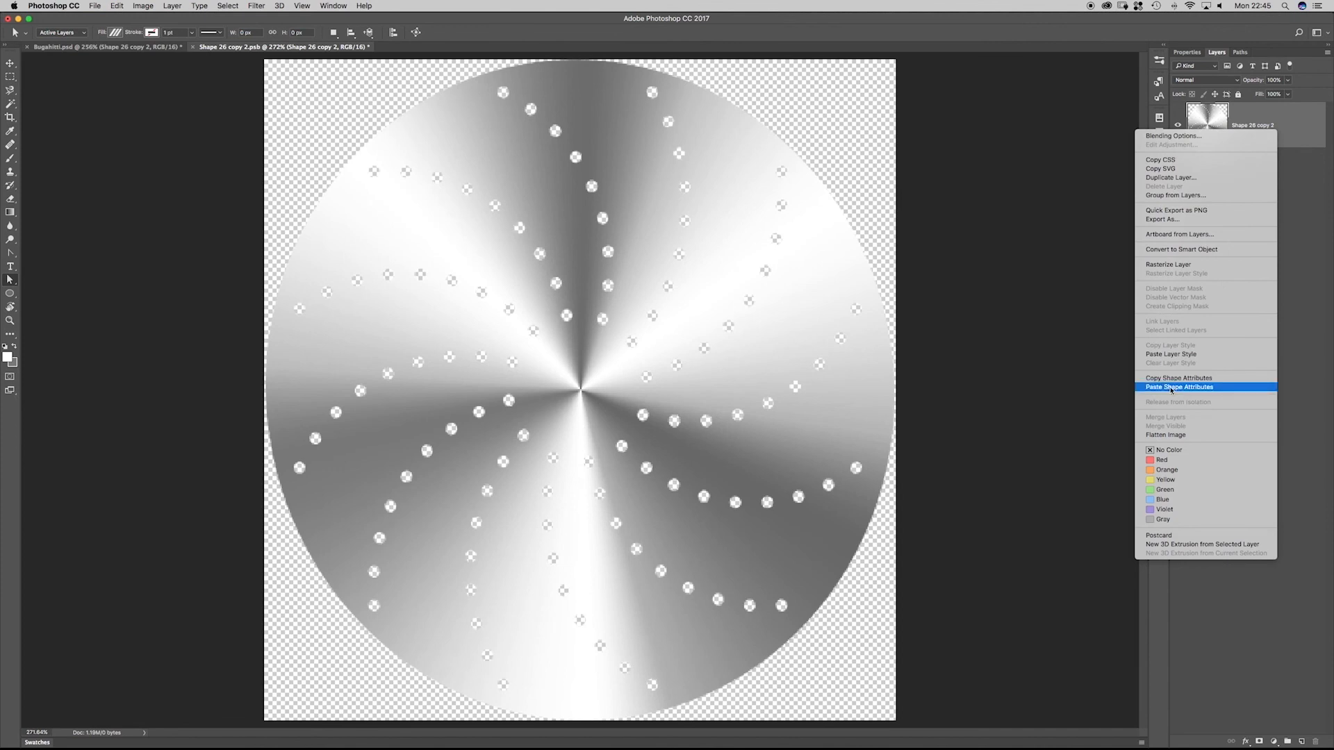
{"action": "left_click", "coordinate": [1309, 214]}
{"action": "key", "text": "super+s"}
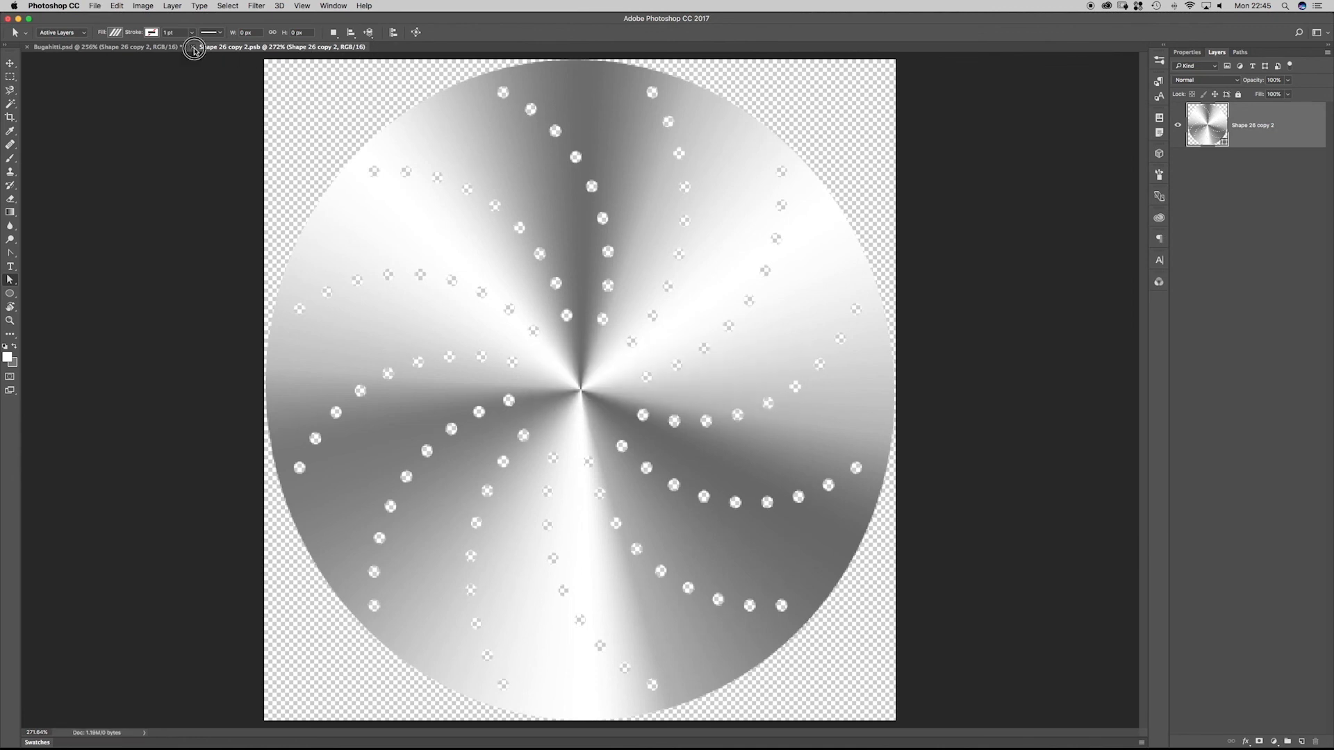
{"action": "left_click", "coordinate": [194, 47]}
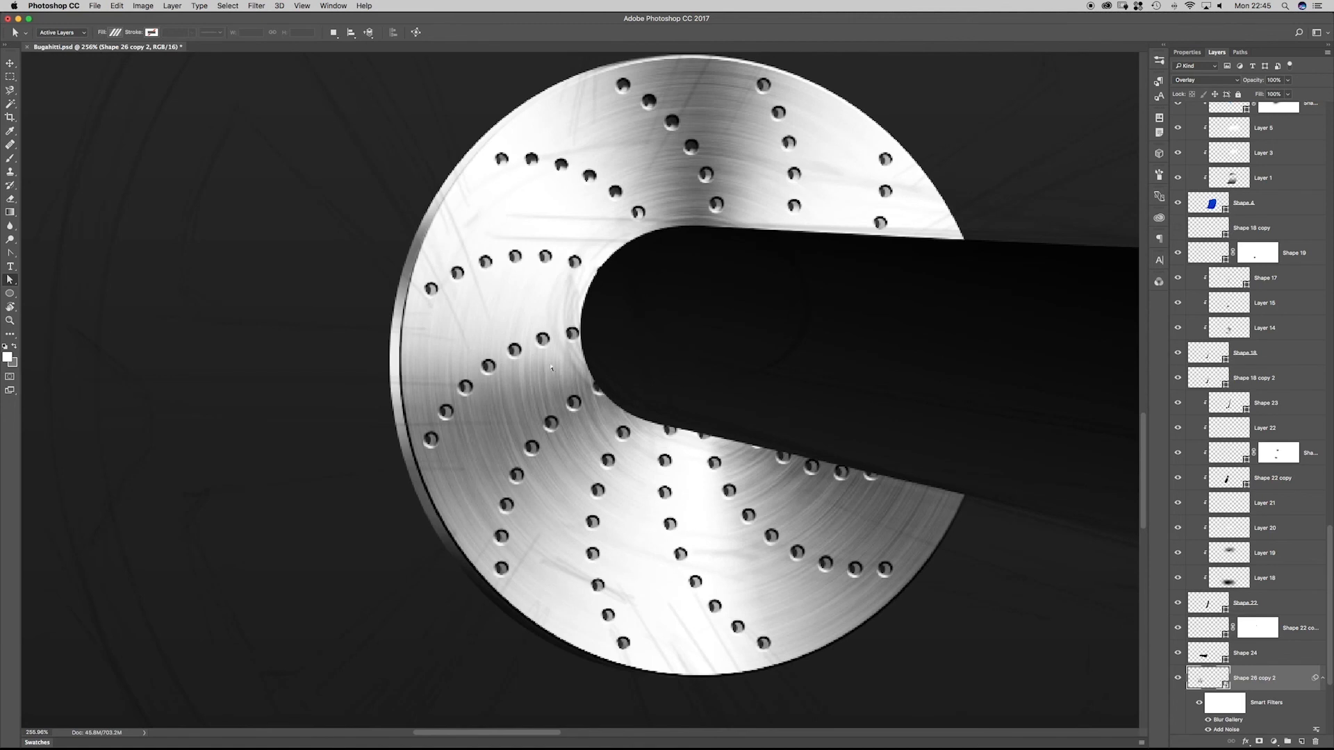
- Inspect the disc at different scales and compare it with the Add Noise and Blur Gallery smart filters switched off and on
{"action": "left_click_drag", "start_coordinate": [745, 310], "coordinate": [767, 350]}
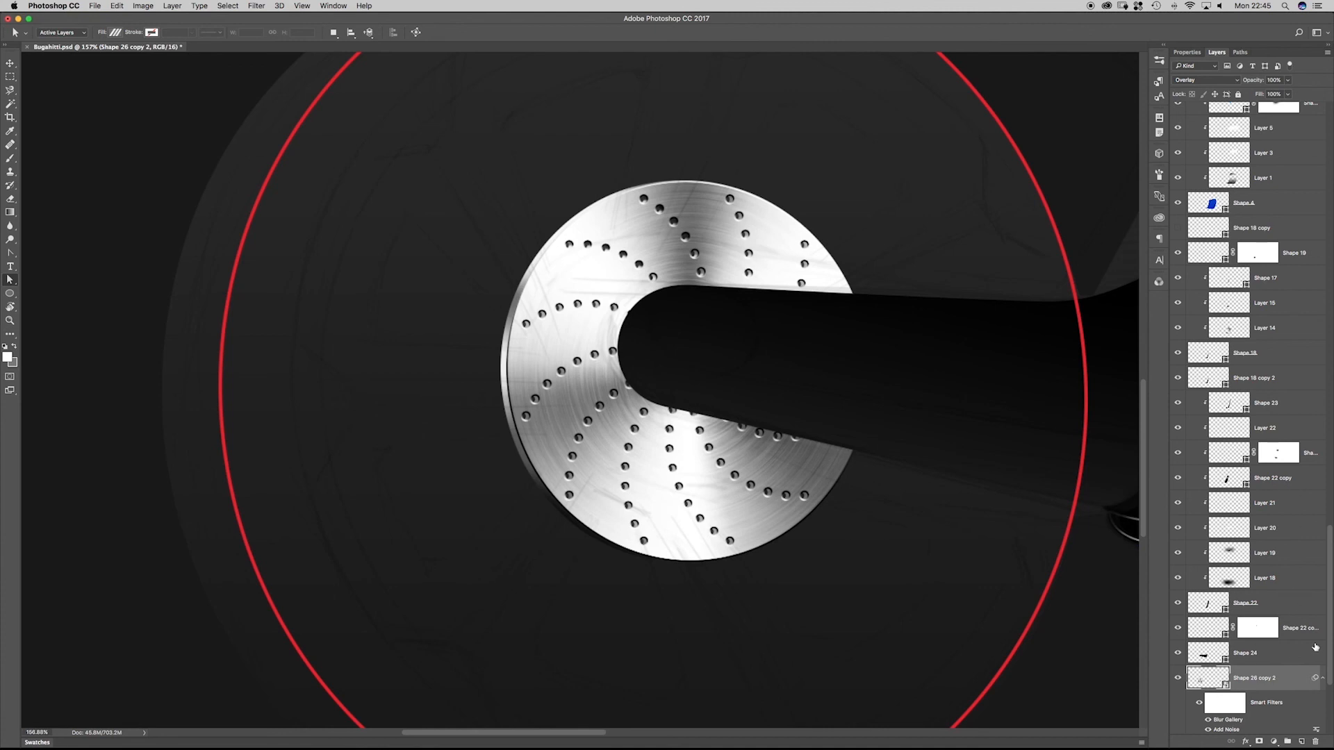
{"action": "scroll", "coordinate": [1306, 648], "scroll_direction": "up", "scroll_amount": 15}
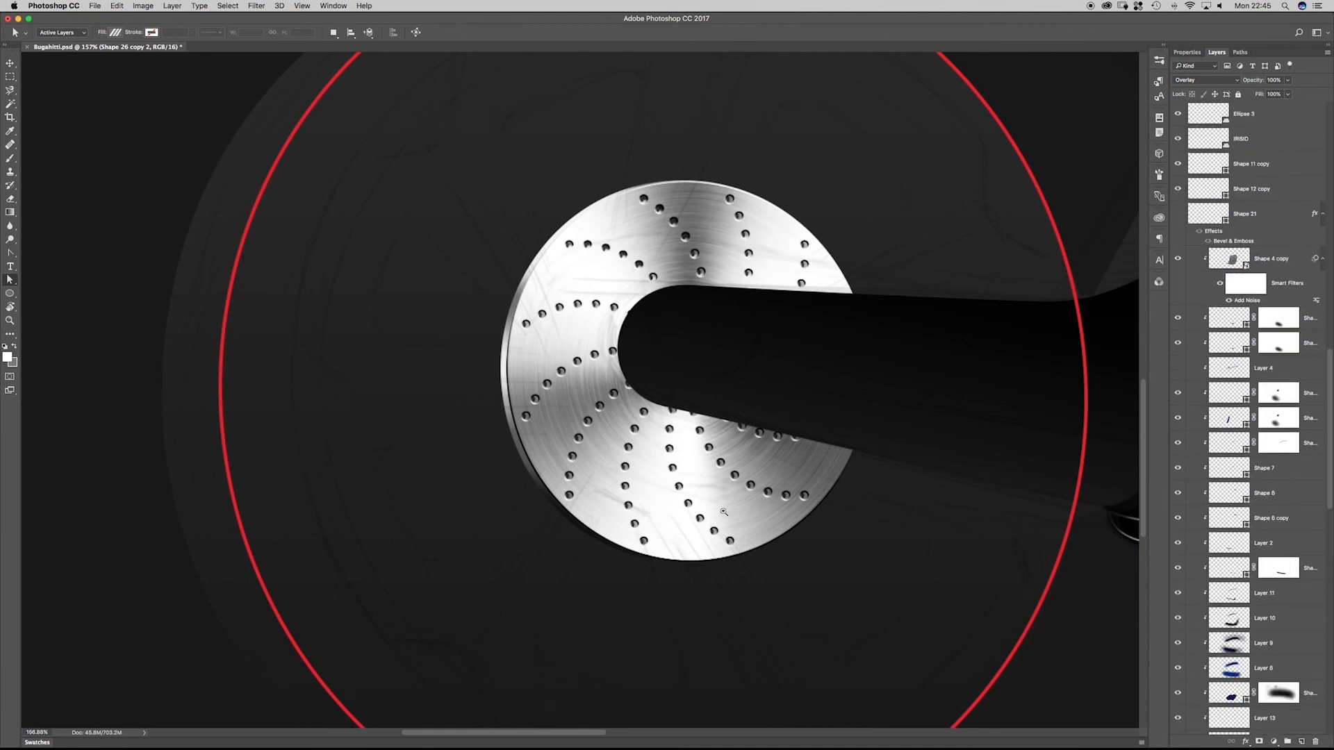
{"action": "left_click_drag", "start_coordinate": [730, 508], "coordinate": [894, 453]}
{"action": "left_click_drag", "start_coordinate": [738, 374], "coordinate": [690, 551]}
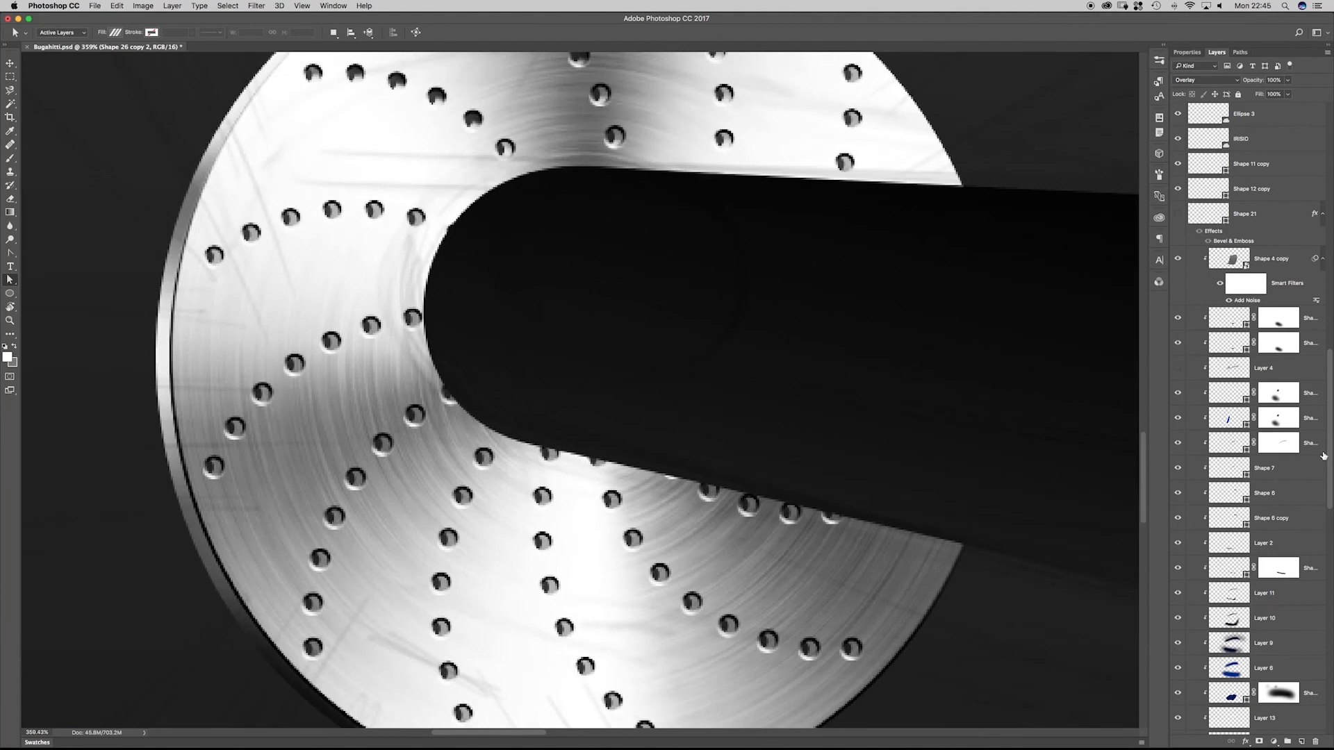
{"action": "scroll", "coordinate": [1320, 453], "scroll_direction": "down", "scroll_amount": 10}
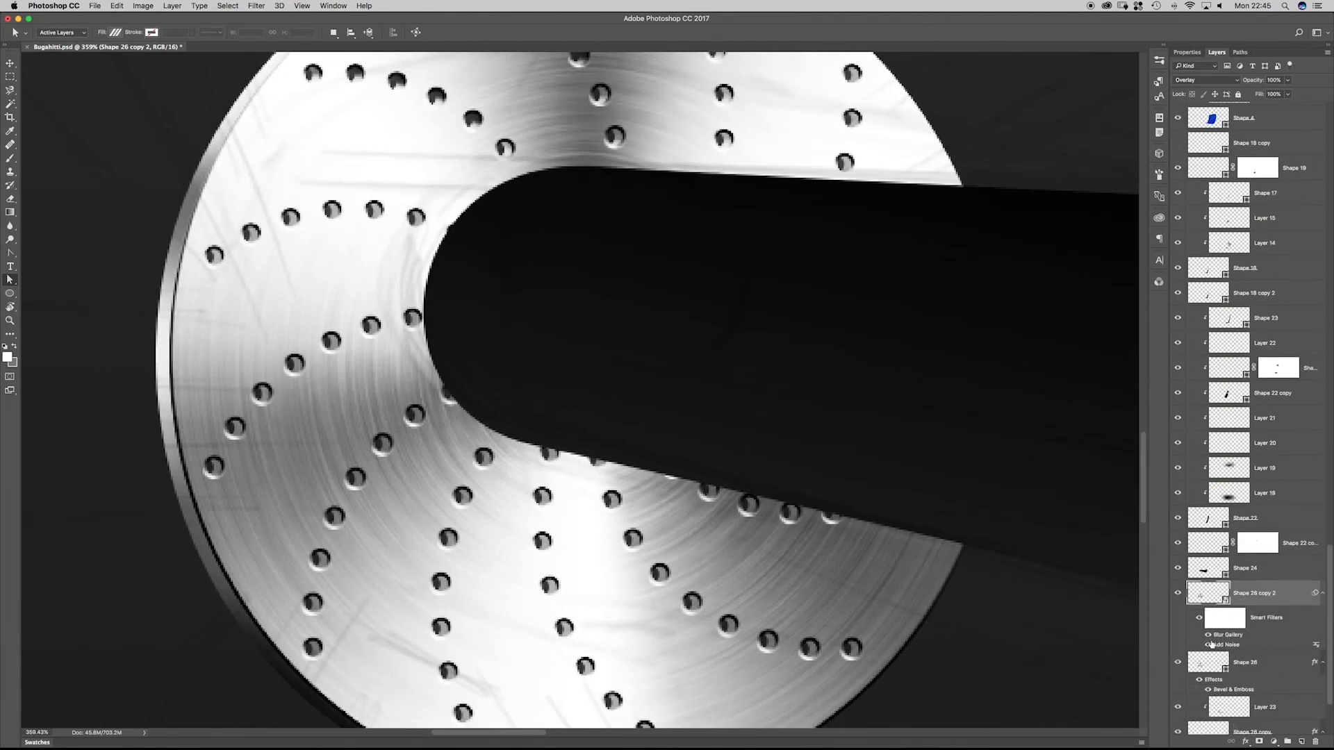
{"action": "left_click", "coordinate": [1208, 644]}
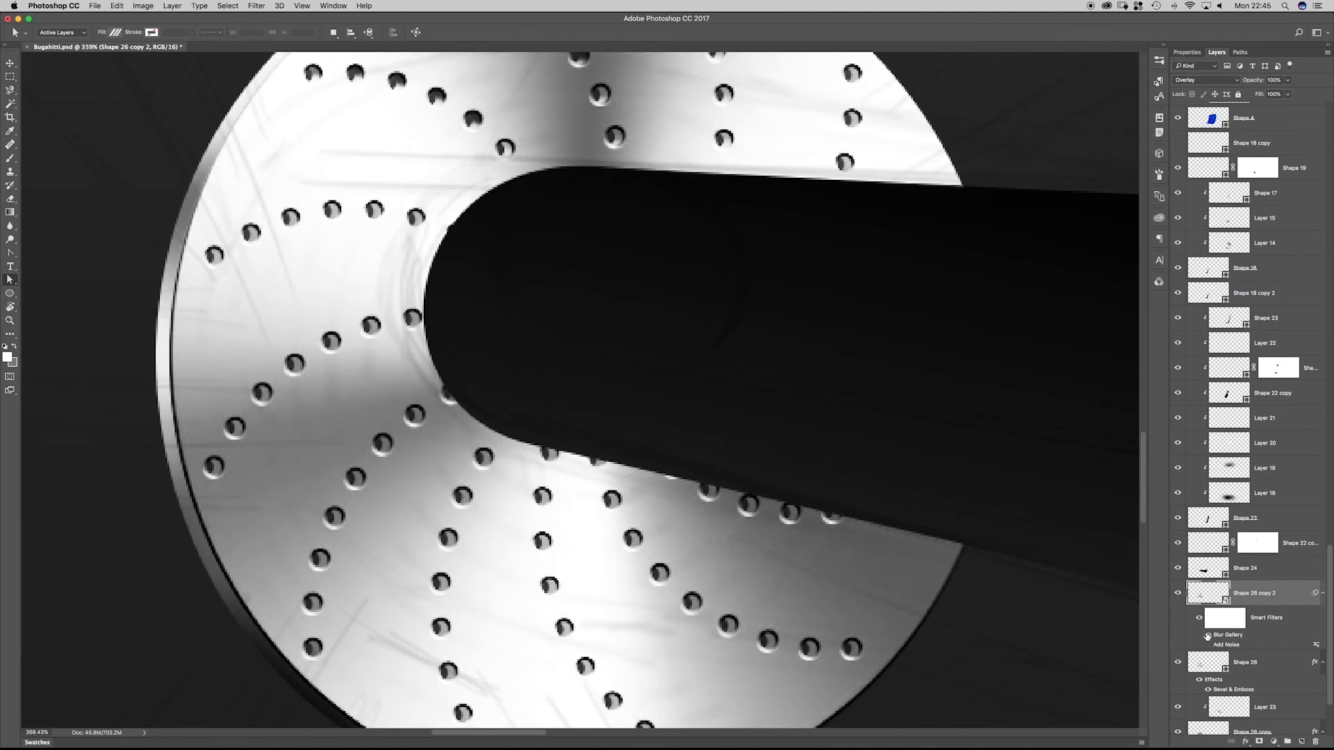
{"action": "left_click", "coordinate": [1208, 634]}
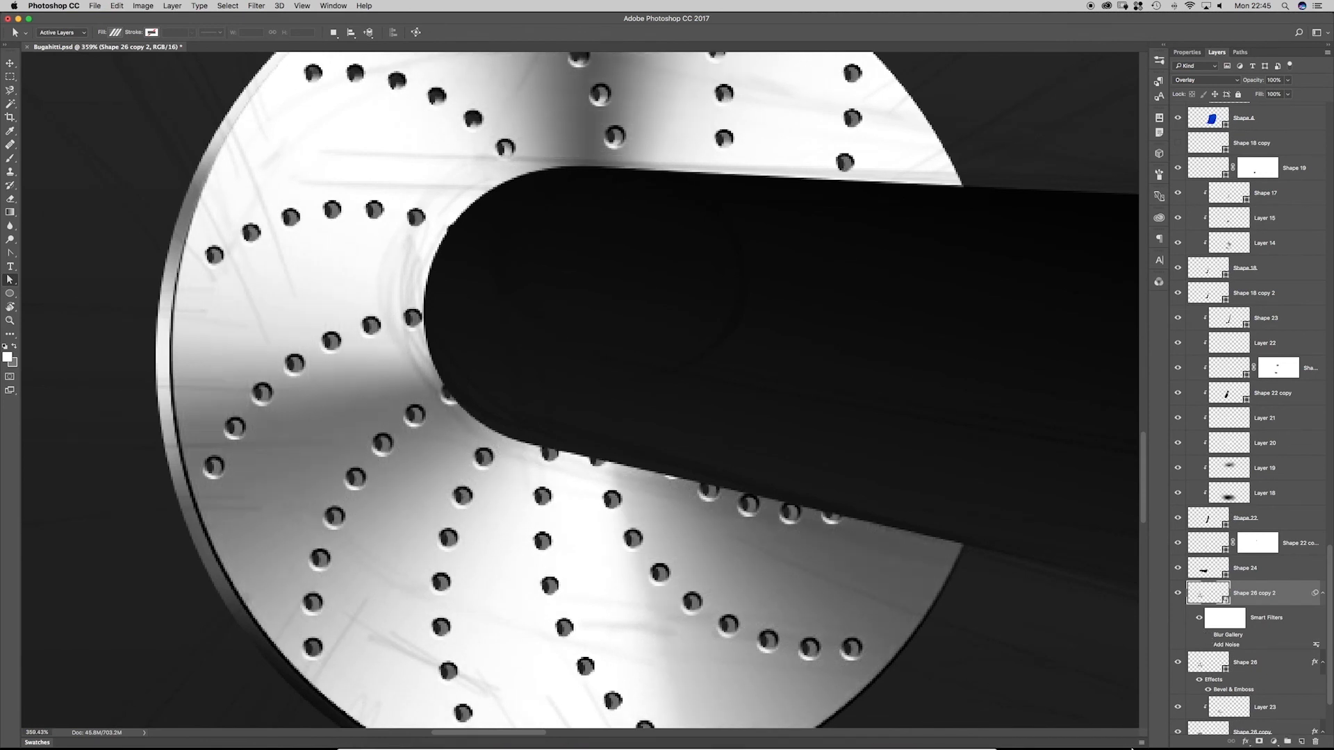
{"action": "left_click", "coordinate": [1199, 619]}
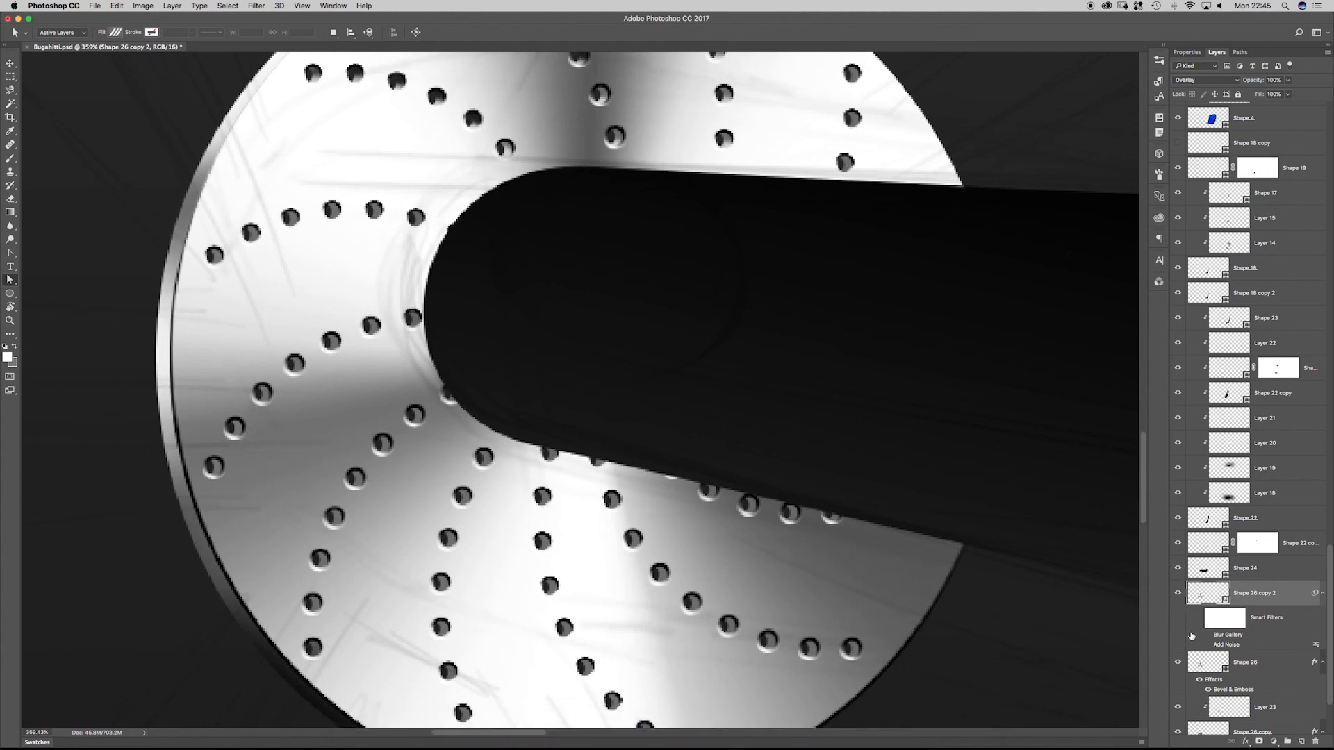
{"action": "left_click", "coordinate": [1210, 645]}
- Paint black with the Brush on the smart filter mask of Shape 26 copy 2 to hide the spin texture on the disc's left side
{"action": "left_click", "coordinate": [1230, 621]}
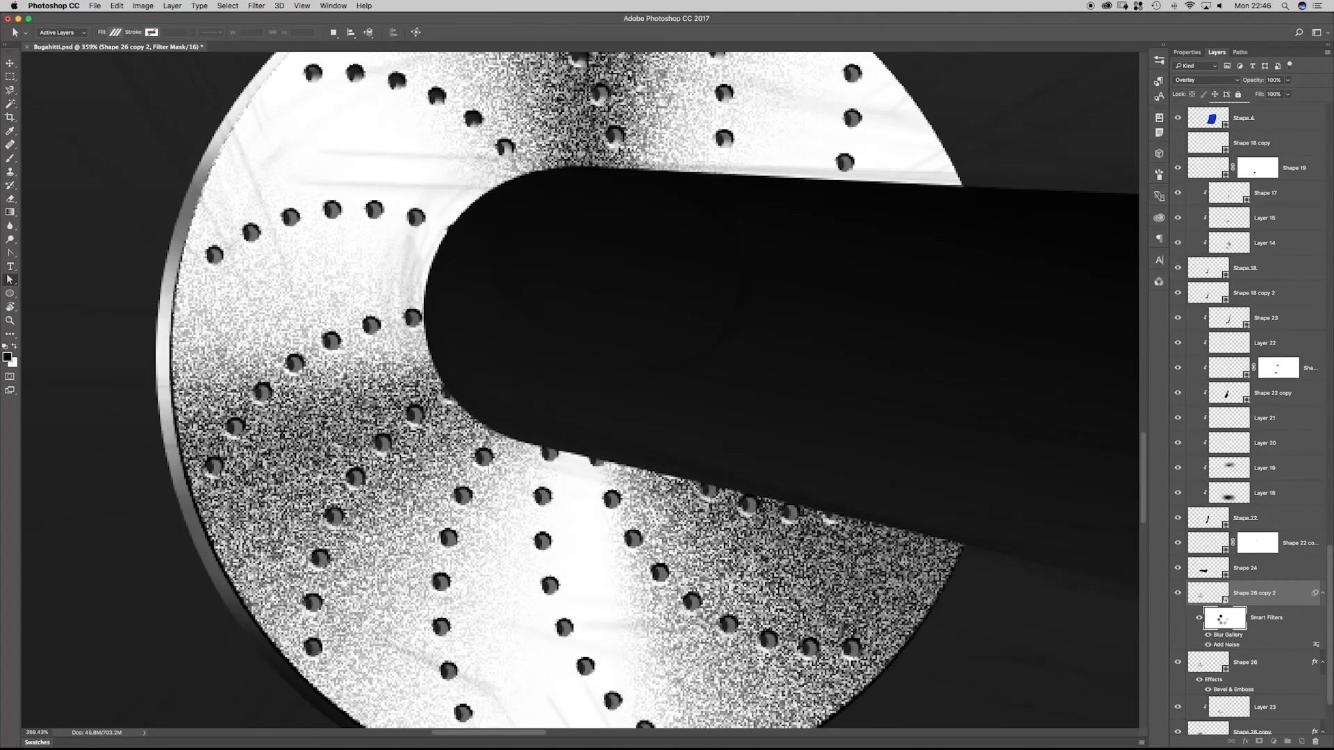
{"action": "key", "text": "b"}
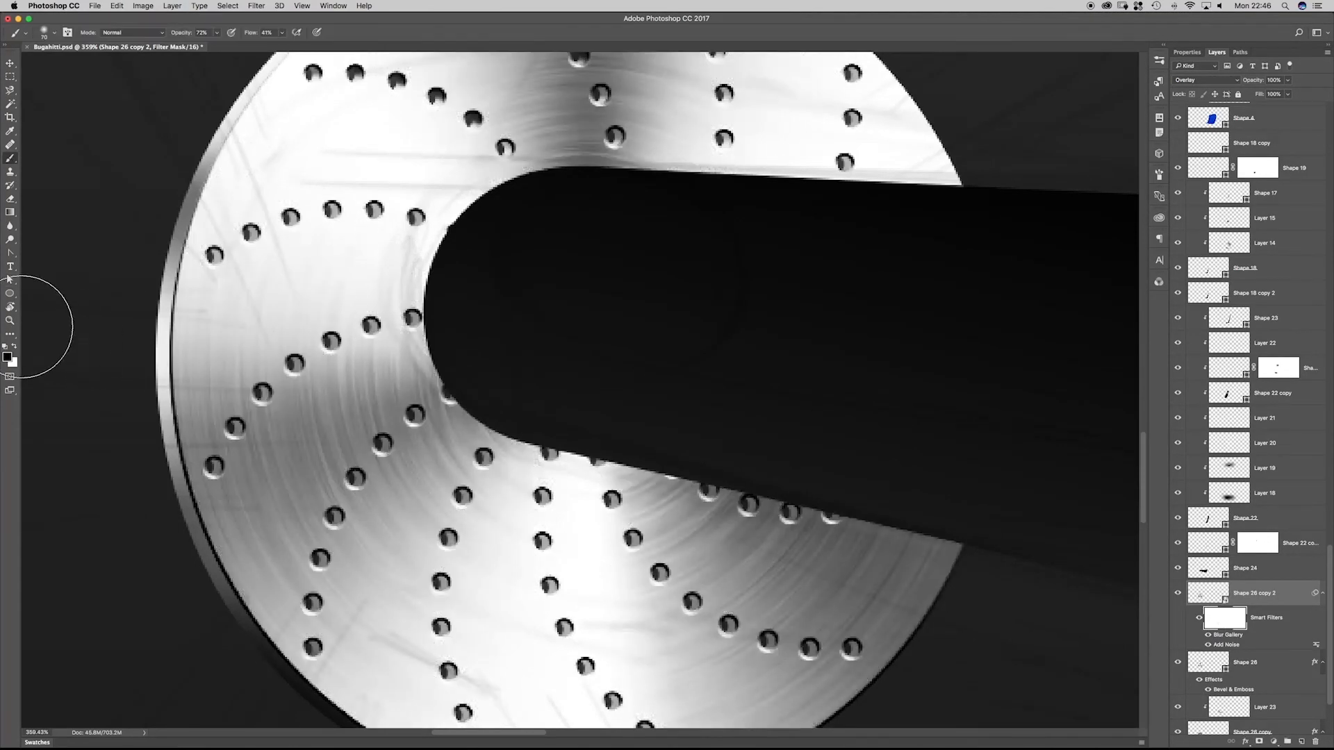
{"action": "left_click_drag", "start_coordinate": [350, 332], "coordinate": [396, 397]}
{"action": "mouse_move", "coordinate": [269, 336]}
{"action": "left_mouse_down"}
{"action": "mouse_move", "coordinate": [214, 351]}
{"action": "mouse_move", "coordinate": [235, 368]}
{"action": "mouse_move", "coordinate": [178, 406]}
{"action": "mouse_move", "coordinate": [175, 428]}
{"action": "mouse_move", "coordinate": [196, 474]}
{"action": "mouse_move", "coordinate": [289, 447]}
{"action": "left_mouse_up"}
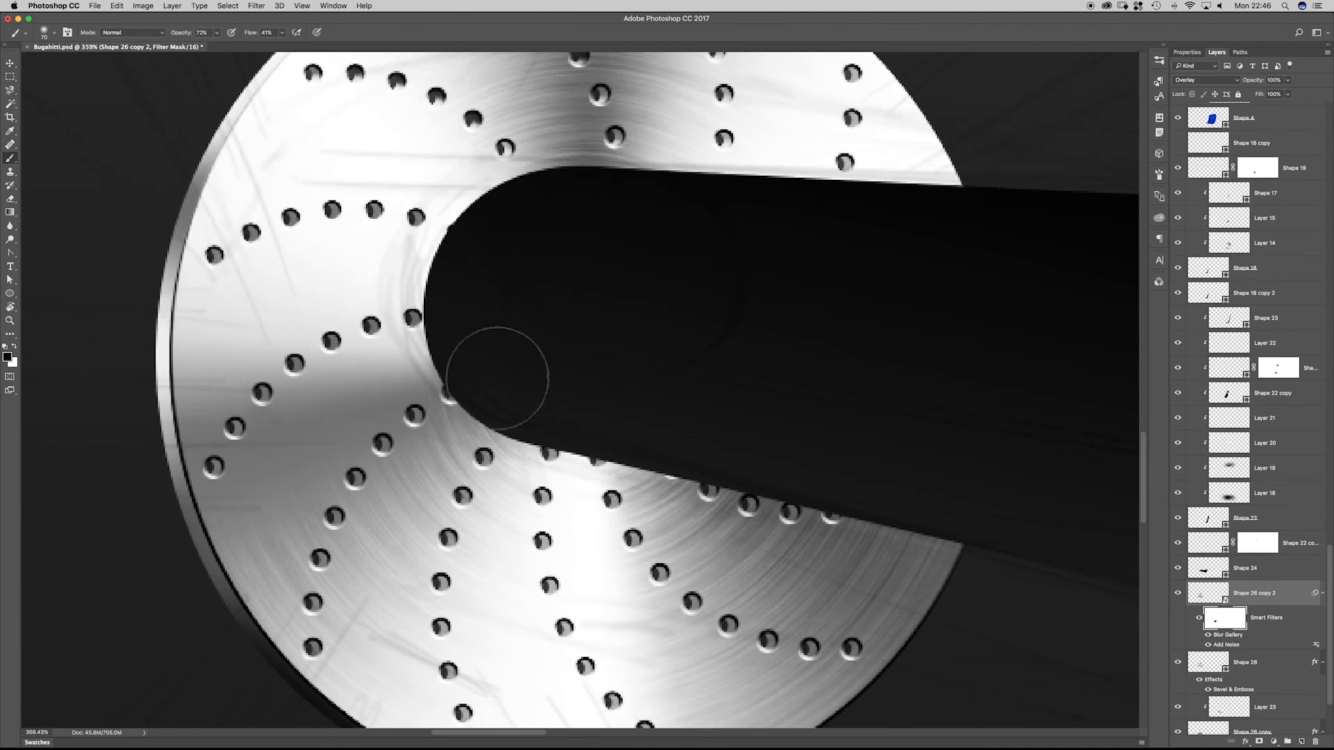
- Hide the pencil sketch lines overlaying the brake disc
{"action": "left_click_drag", "start_coordinate": [1330, 577], "coordinate": [1328, 230]}
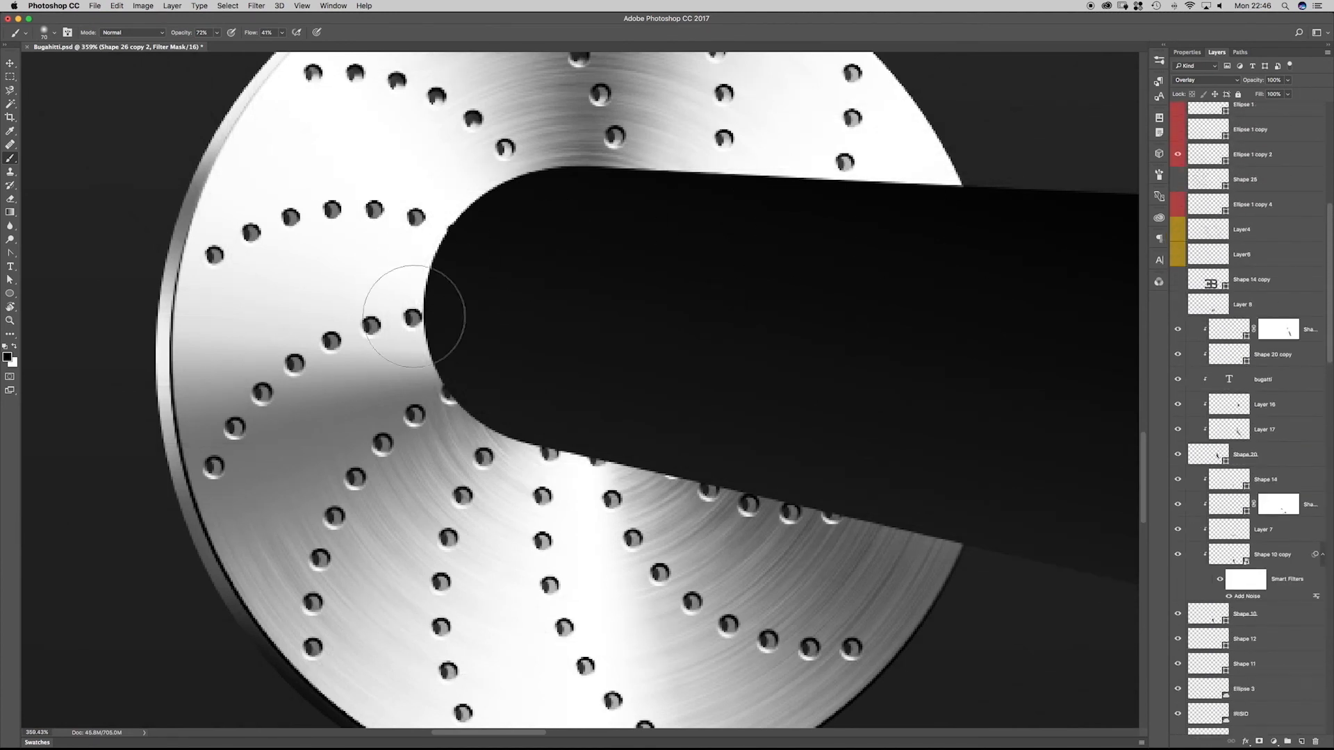
{"action": "scroll", "coordinate": [416, 293], "scroll_direction": "down", "scroll_amount": 3}
{"action": "scroll", "coordinate": [1325, 369], "scroll_direction": "down", "scroll_amount": 2}
- Enlarge the brush to size 150 and paint out more of the spin texture on the filter mask over the disc's lower left
{"action": "scroll", "coordinate": [1326, 370], "scroll_direction": "down", "scroll_amount": 15}
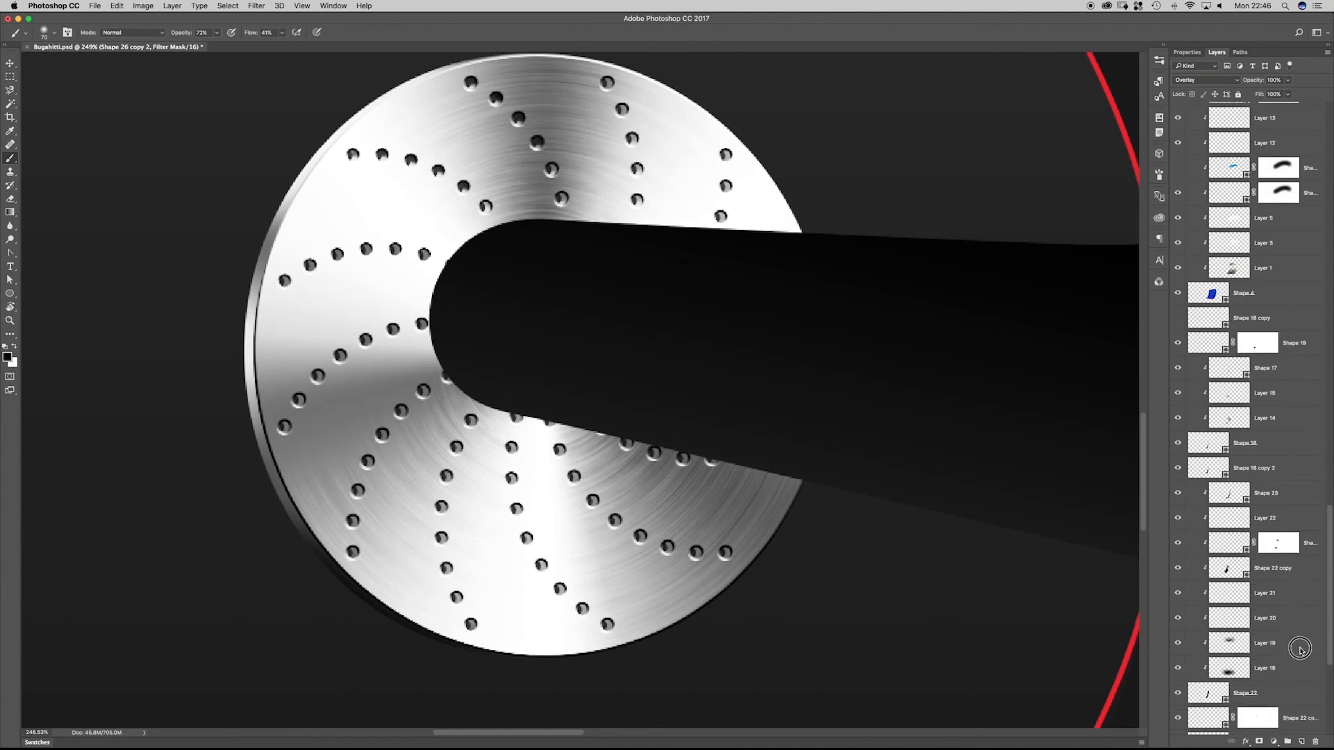
{"action": "scroll", "coordinate": [1299, 649], "scroll_direction": "down", "scroll_amount": 5}
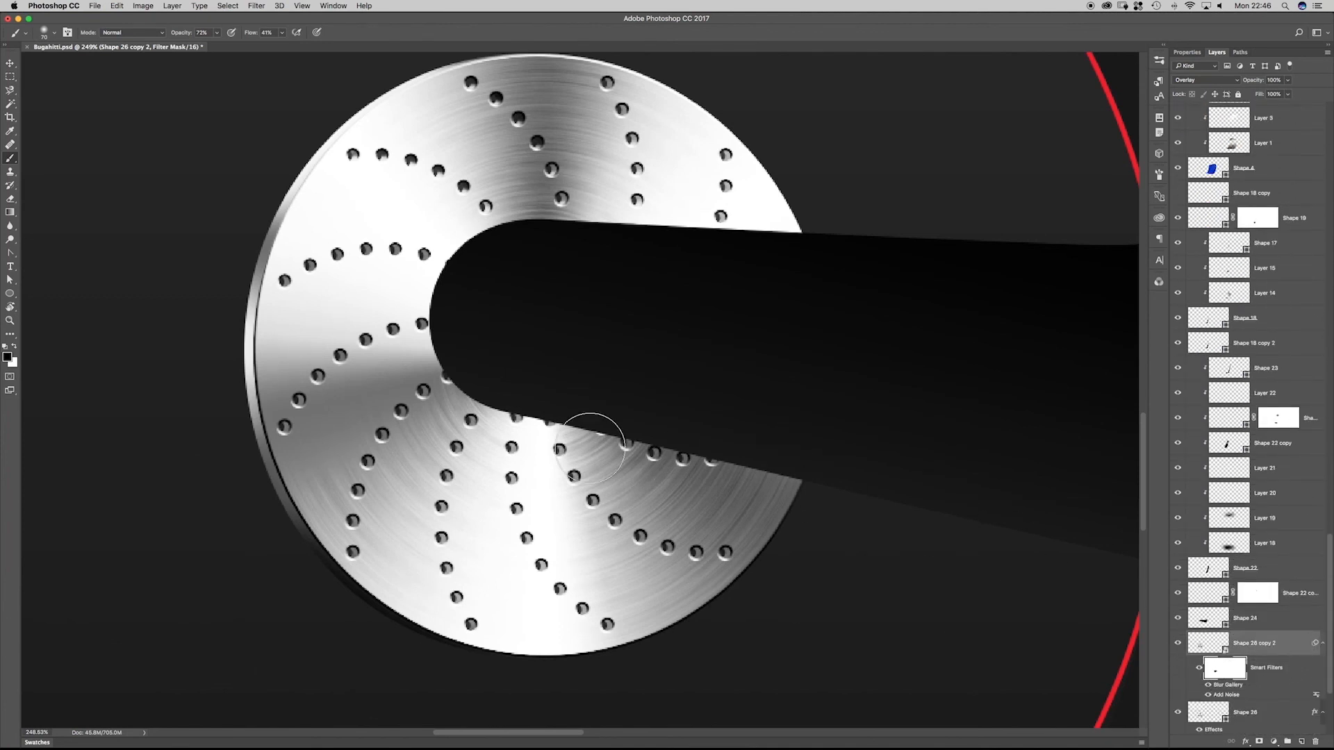
{"action": "key", "text": "]"}
{"action": "key", "text": "]"}
{"action": "key", "text": "]"}
{"action": "key", "text": "]"}
{"action": "key", "text": "]"}
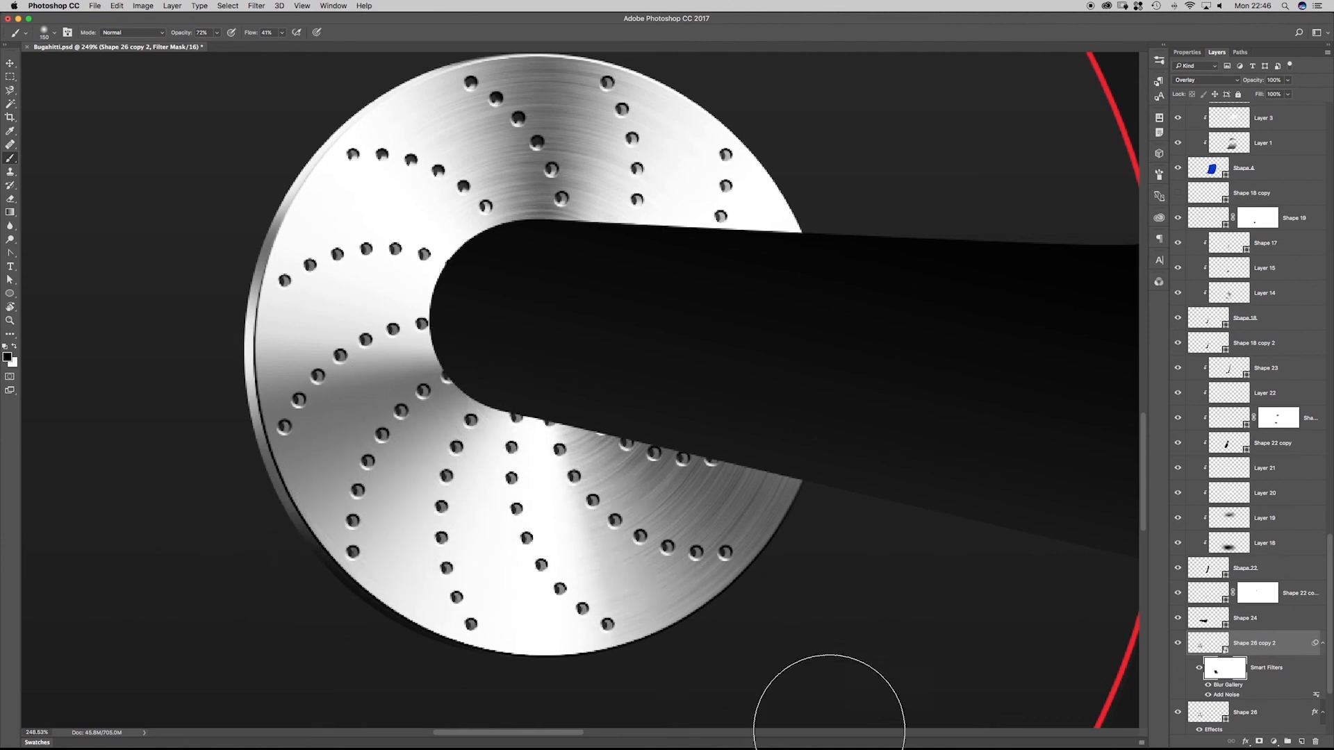
- Compare the disc with the smart filter mask of Shape 26 copy 2 disabled and enabled, and leave the mask disabled
{"action": "left_click", "coordinate": [1223, 668], "text": "shift"}
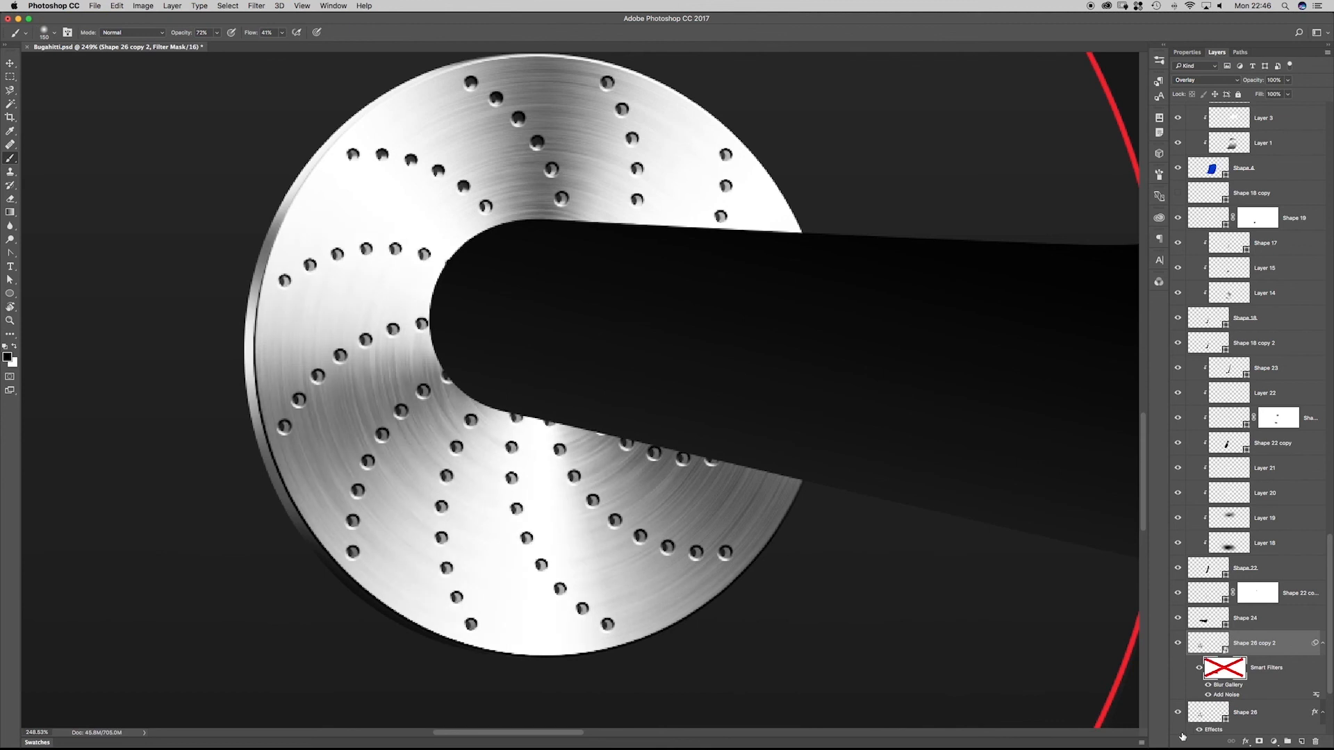
{"action": "left_click", "coordinate": [1224, 669], "text": "shift"}
{"action": "left_click", "coordinate": [1226, 669], "text": "shift"}
{"action": "left_click", "coordinate": [1228, 670], "text": "shift"}
{"action": "left_click", "coordinate": [1228, 671], "text": "shift"}
{"action": "left_click", "coordinate": [1228, 669], "text": "shift"}
{"action": "left_click", "coordinate": [1228, 671], "text": "shift"}
{"action": "left_click", "coordinate": [1229, 671], "text": "shift"}
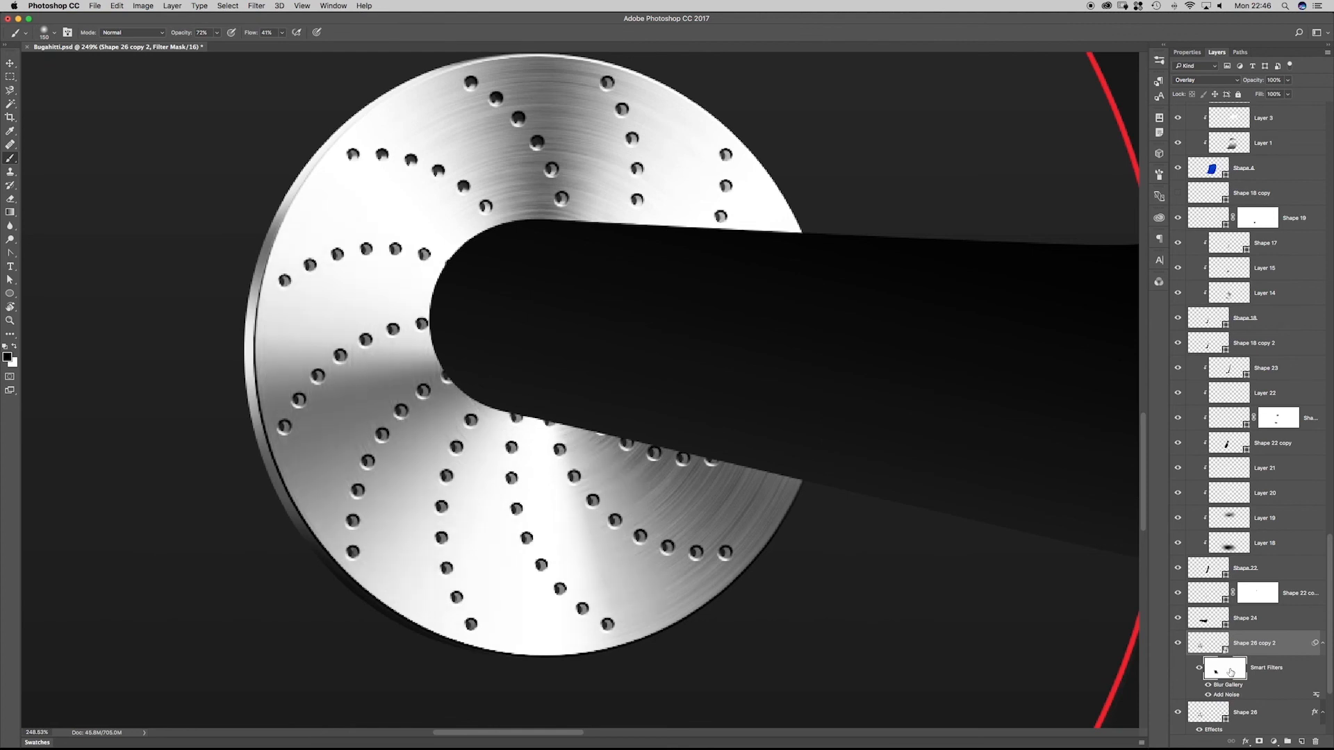
{"action": "left_click", "coordinate": [1229, 672], "text": "shift"}
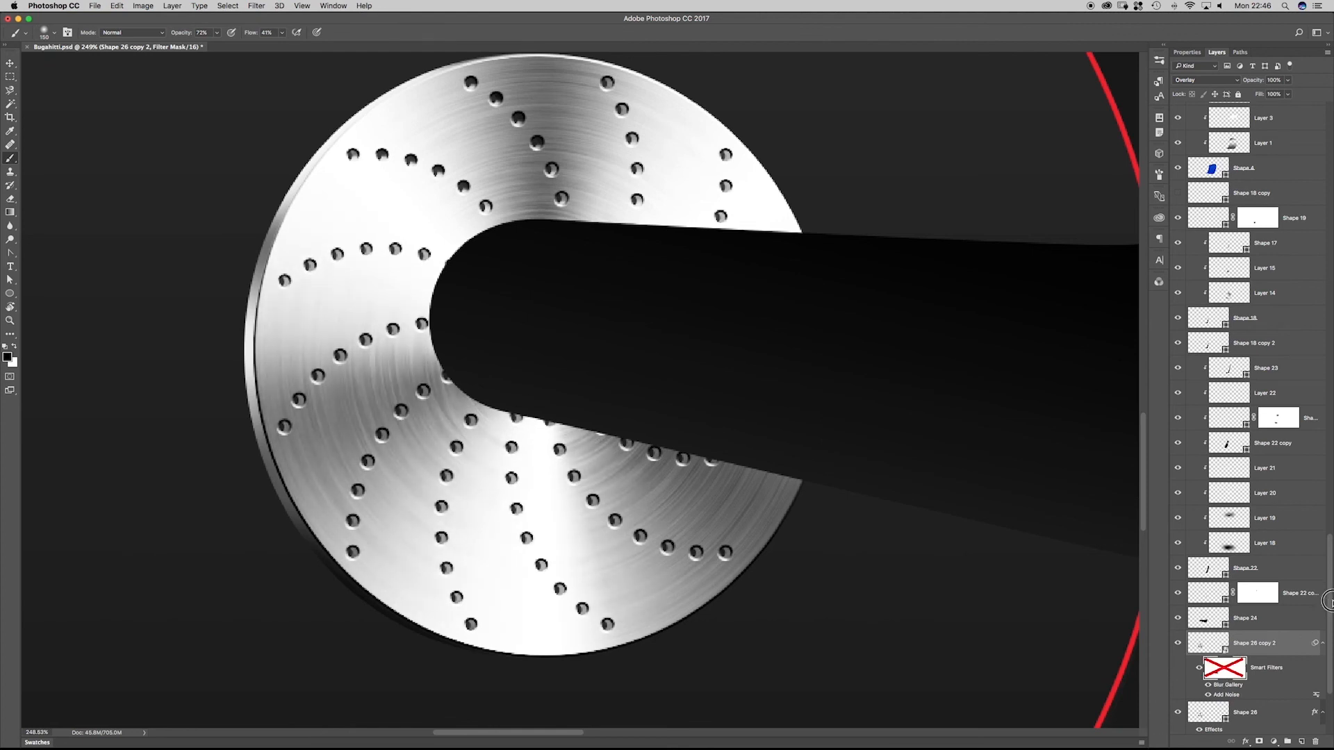
- Review the brake disc at overview scale together with the arm and the blue body
{"action": "scroll", "coordinate": [1223, 573], "scroll_direction": "down", "scroll_amount": 5}
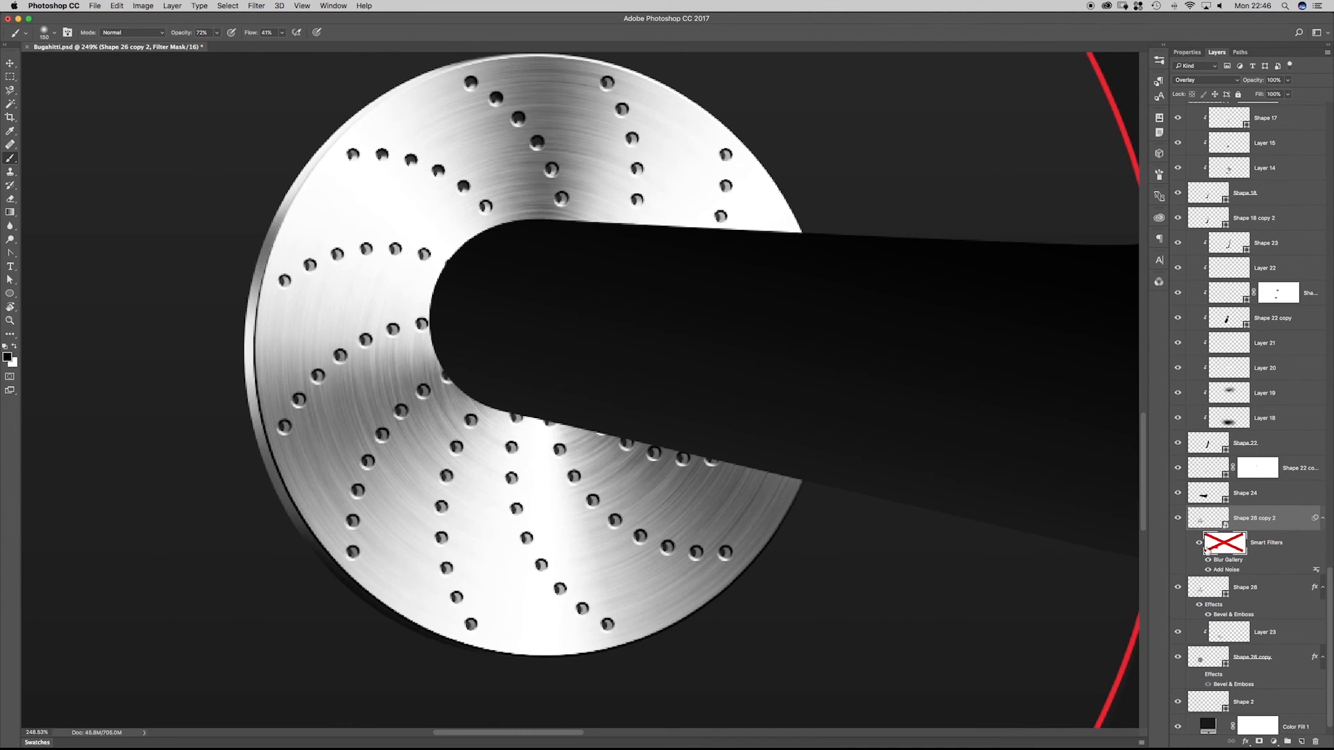
{"action": "scroll", "coordinate": [482, 297], "scroll_direction": "down", "scroll_amount": 5}
{"action": "left_click_drag", "start_coordinate": [242, 232], "coordinate": [196, 305]}
{"action": "mouse_move", "coordinate": [333, 301]}
{"action": "left_mouse_down"}
{"action": "mouse_move", "coordinate": [294, 298]}
{"action": "mouse_move", "coordinate": [338, 306]}
{"action": "left_mouse_up"}
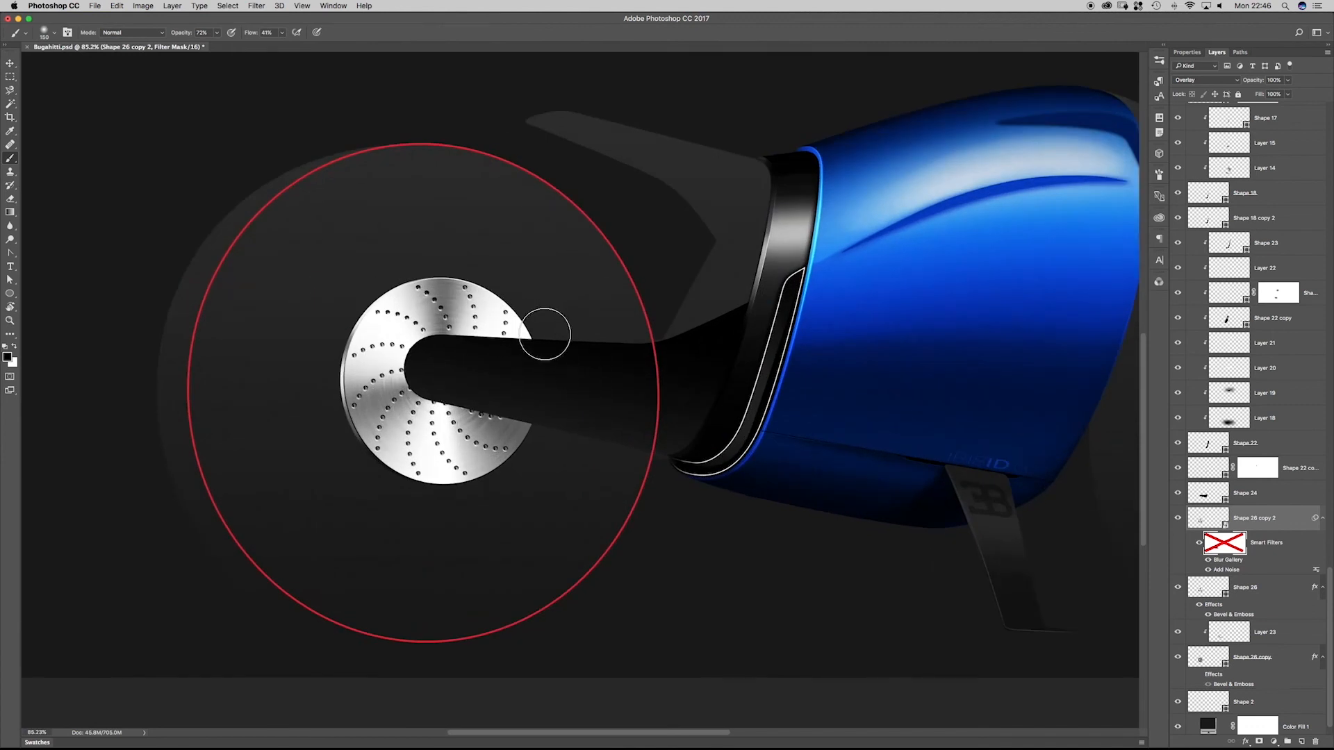